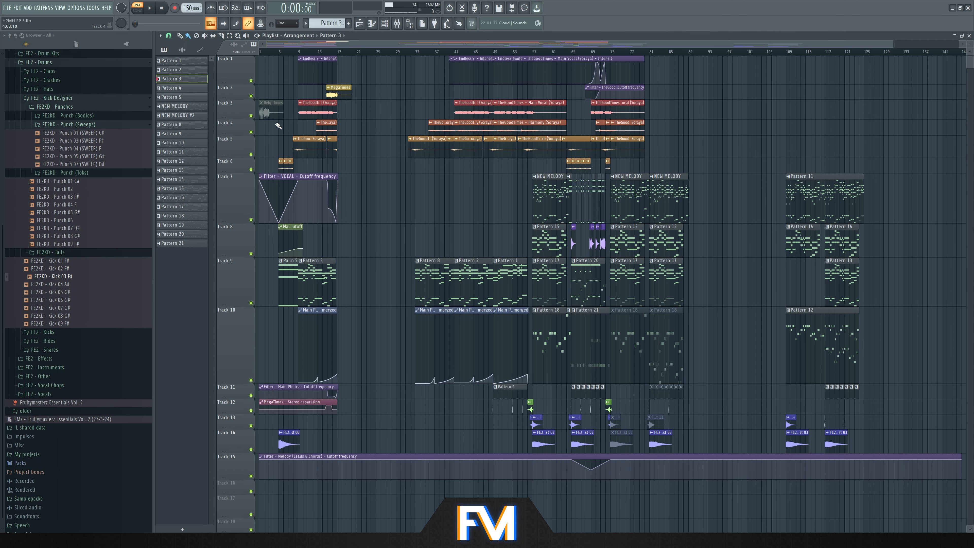
# - Play the arrangement's intro from bar 5 to the end of Pattern 3 and stop playback
pyautogui.scroll(1, 323, 44)
pyautogui.scroll(4, 323, 44)
pyautogui.moveTo(373, 57); pyautogui.dragTo(366, 59)
pyautogui.scroll(1, 350, 63)
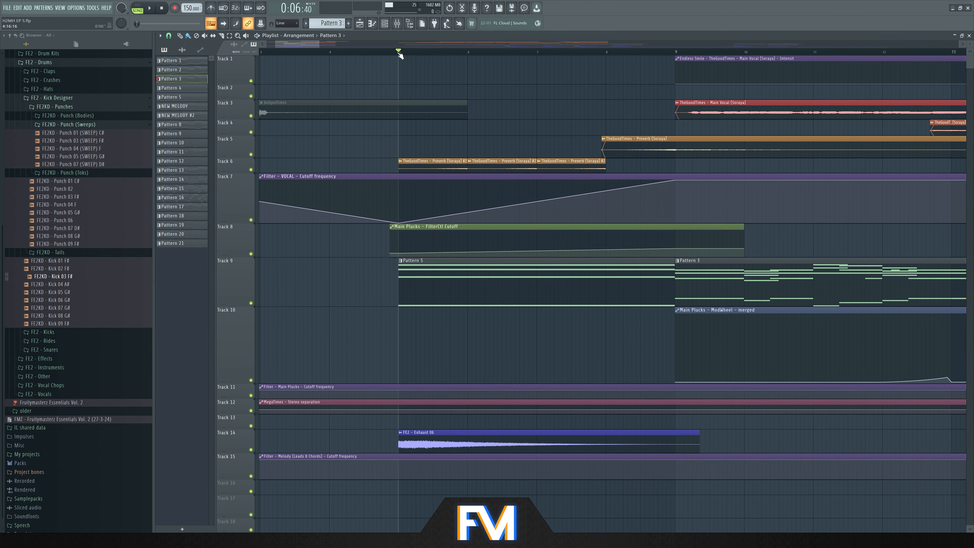
pyautogui.scroll(-3, 397, 57)
pyautogui.press('space')
pyautogui.scroll(-4, 561, 175)
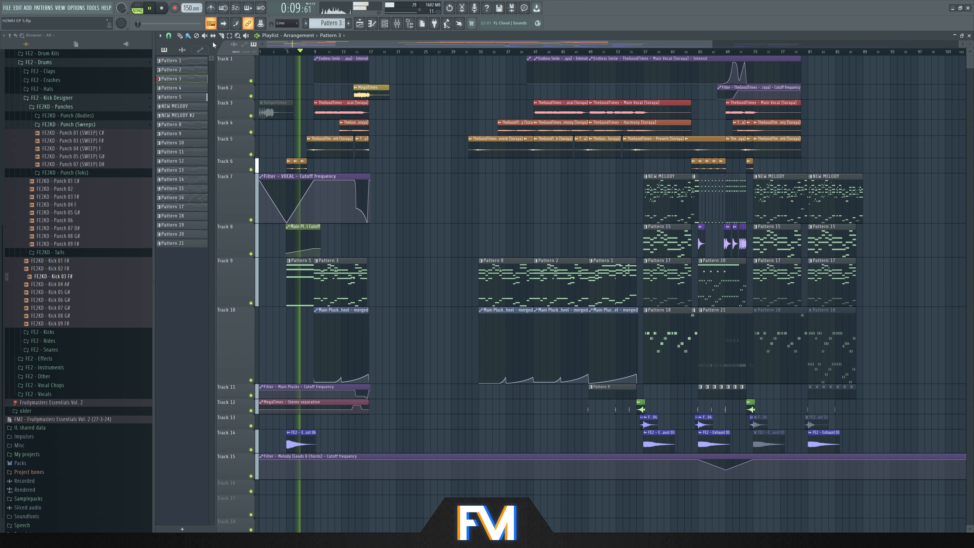
pyautogui.click(518, 123)
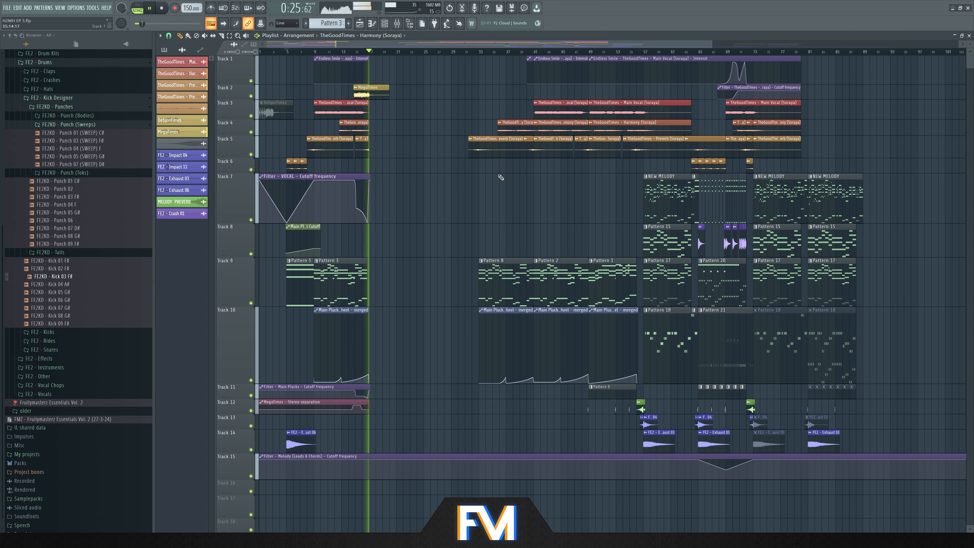
pyautogui.press('space')
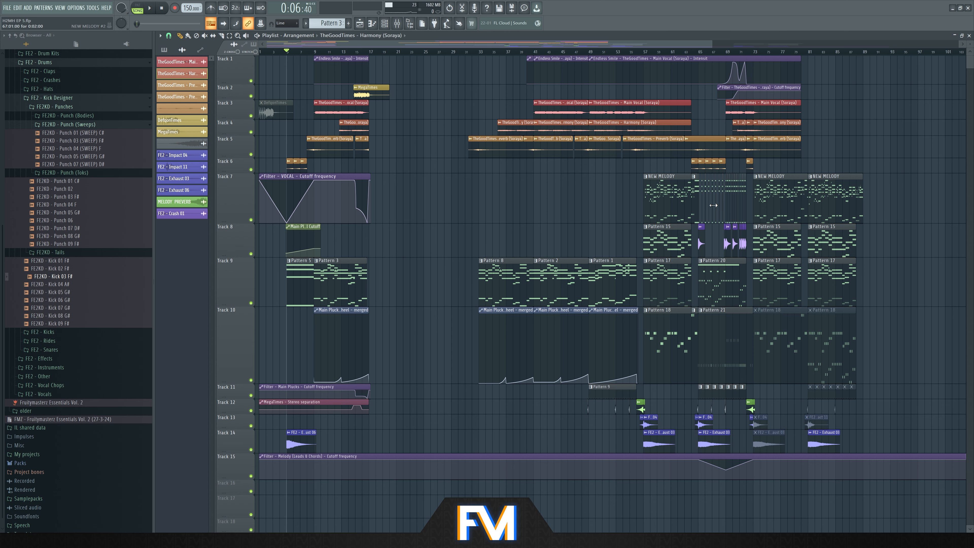
# - Start playback from bar 32, just ahead of the Pattern 8 section, and view the whole arrangement
pyautogui.scroll(5, 515, 204)
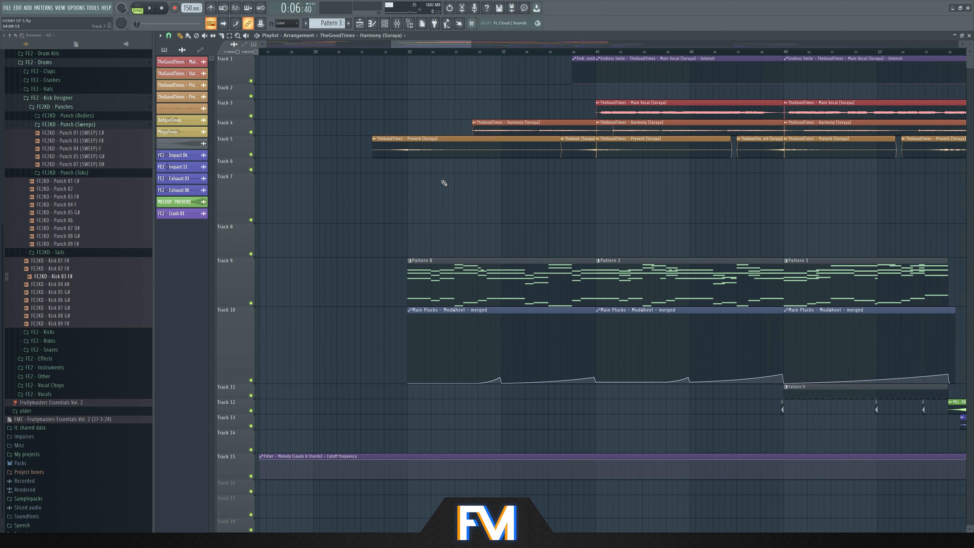
pyautogui.press('space')
pyautogui.scroll(-6, 362, 56)
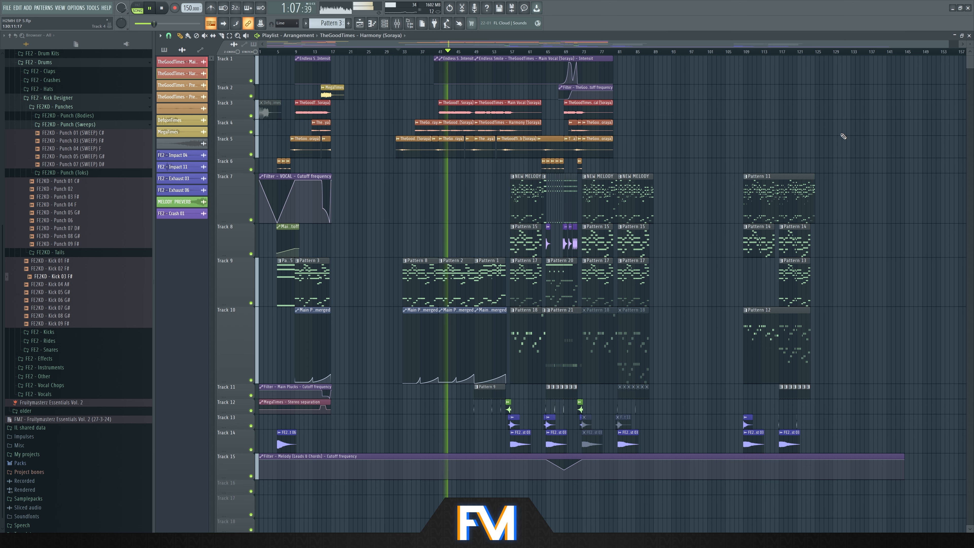
# - Check the recordings running in OBS and Audacity, return to FL Studio, and stop and rewind the song
pyautogui.hotkey('alt', 'Tab')
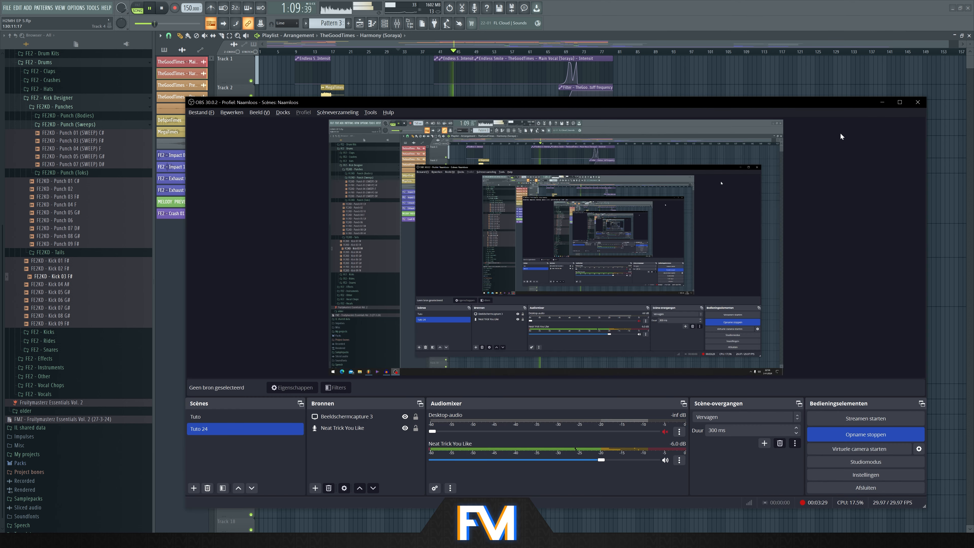
pyautogui.hotkey('alt', 'Tab')
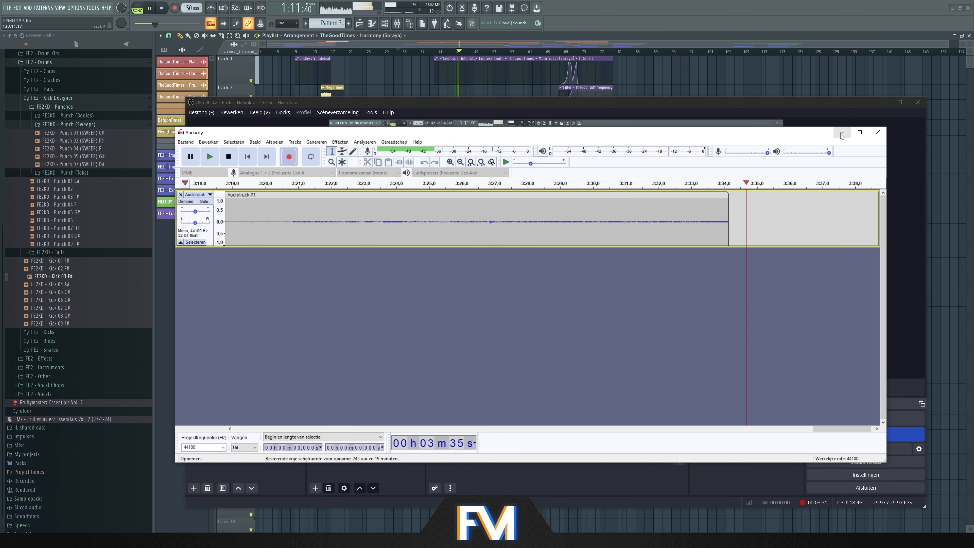
pyautogui.click(682, 87)
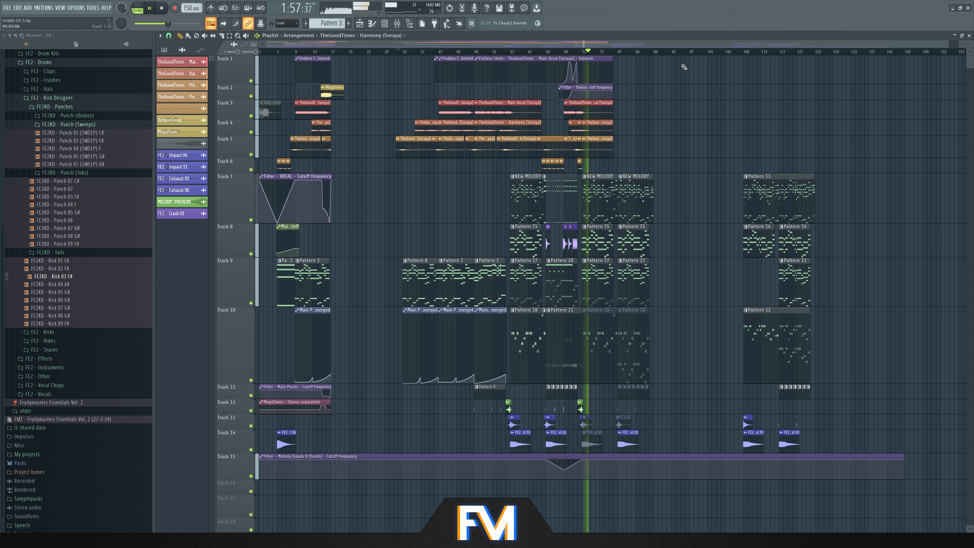
pyautogui.press('space')
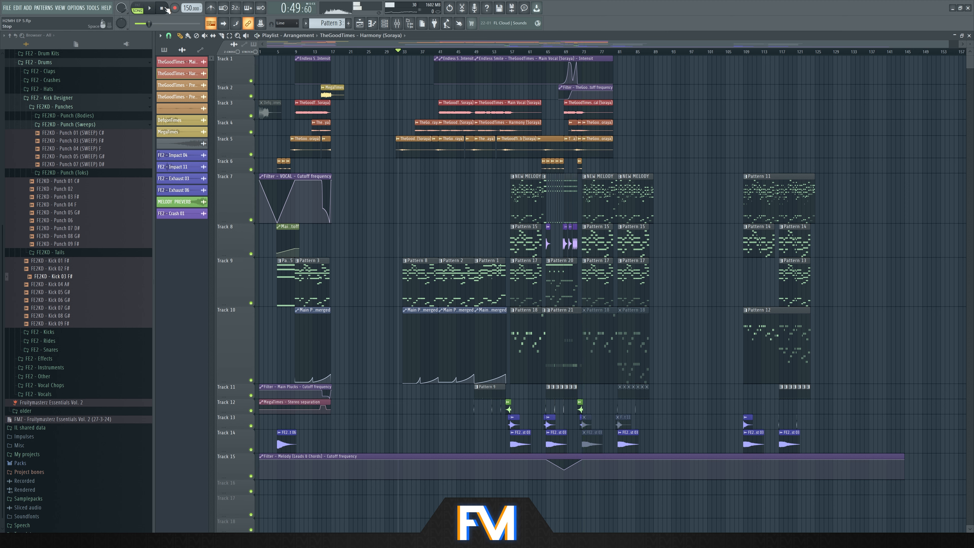
pyautogui.click(167, 8)
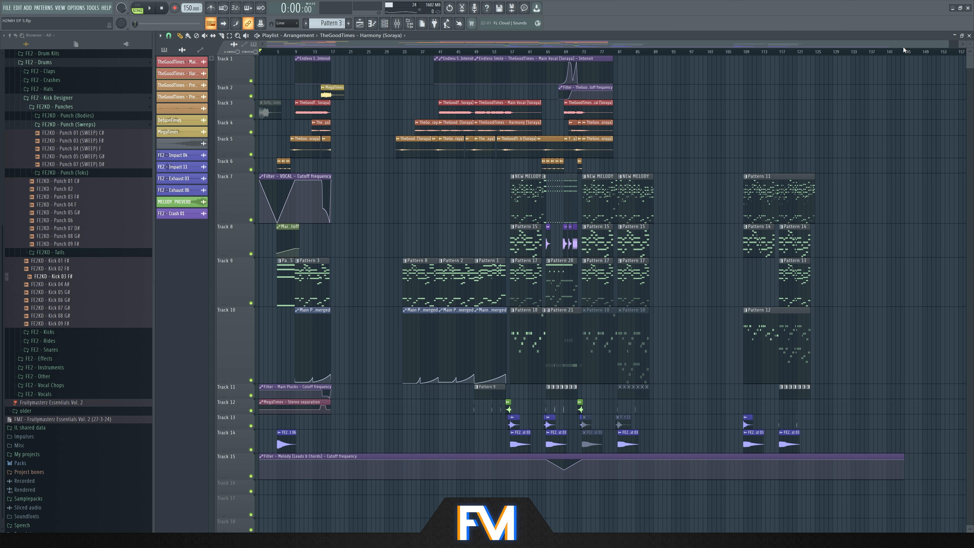
# - In the channel rack, move the Pattern 3 notes from the unnamed channel above Sampler to the Top Arp channel
pyautogui.click(969, 35)
pyautogui.click(376, 40)
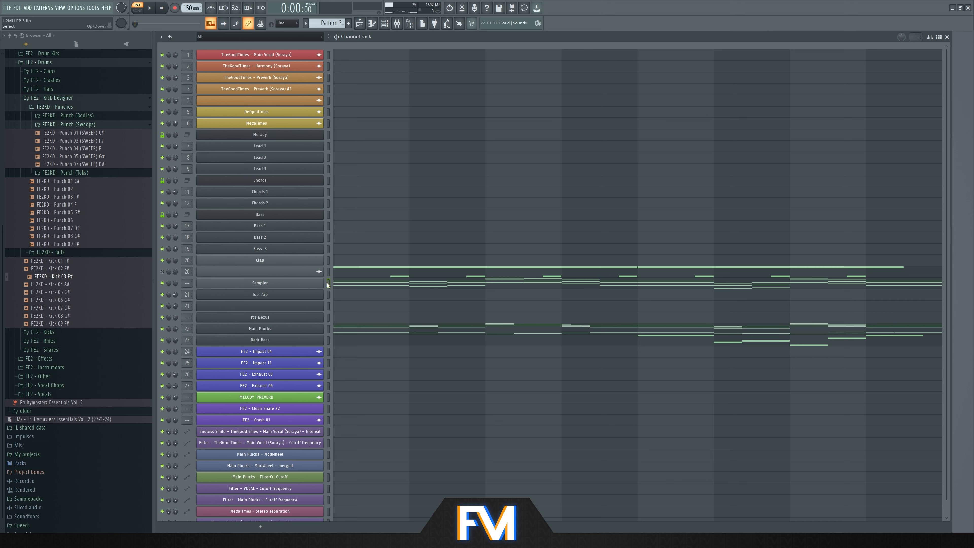
pyautogui.click(329, 283)
pyautogui.hotkey('ctrl', 'x')
pyautogui.click(329, 295)
pyautogui.hotkey('ctrl', 'v')
# - Listen to the Top Arp notes of Pattern 3 in the piano roll, stop playback and close the piano roll
pyautogui.press('space')
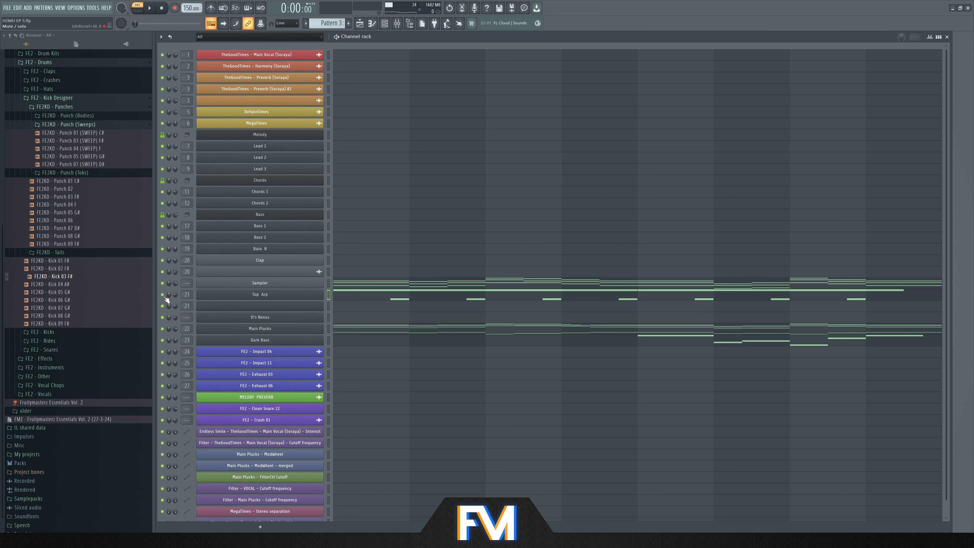
pyautogui.click(378, 294)
pyautogui.press('space')
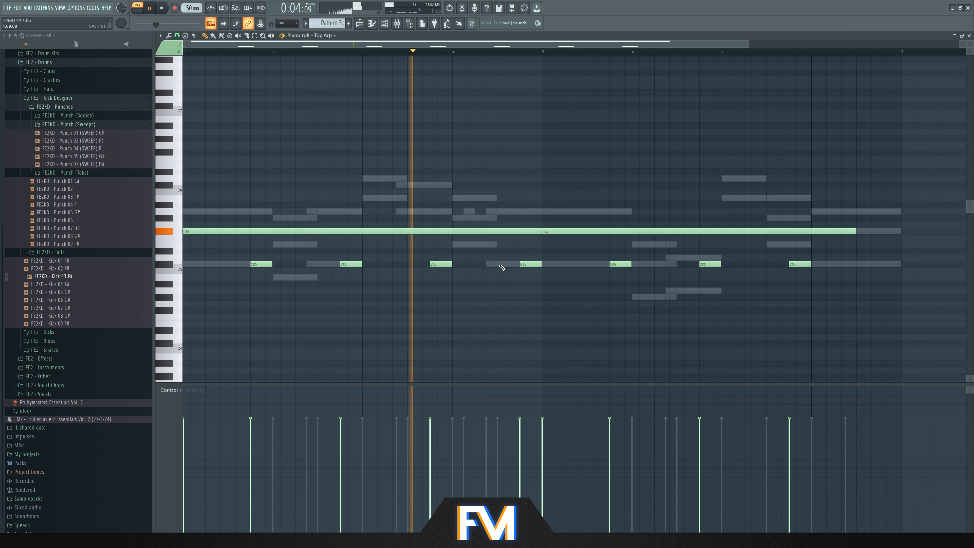
pyautogui.click(172, 6)
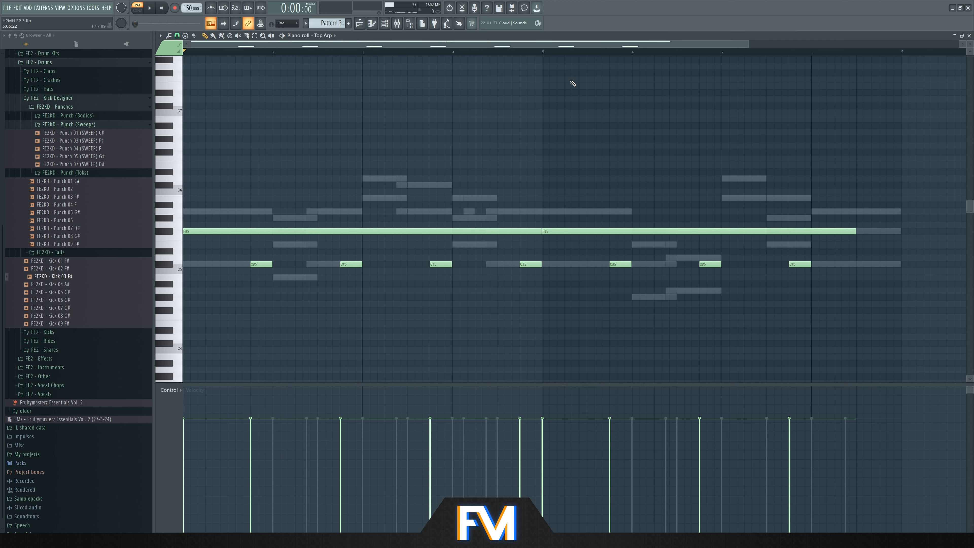
pyautogui.click(969, 35)
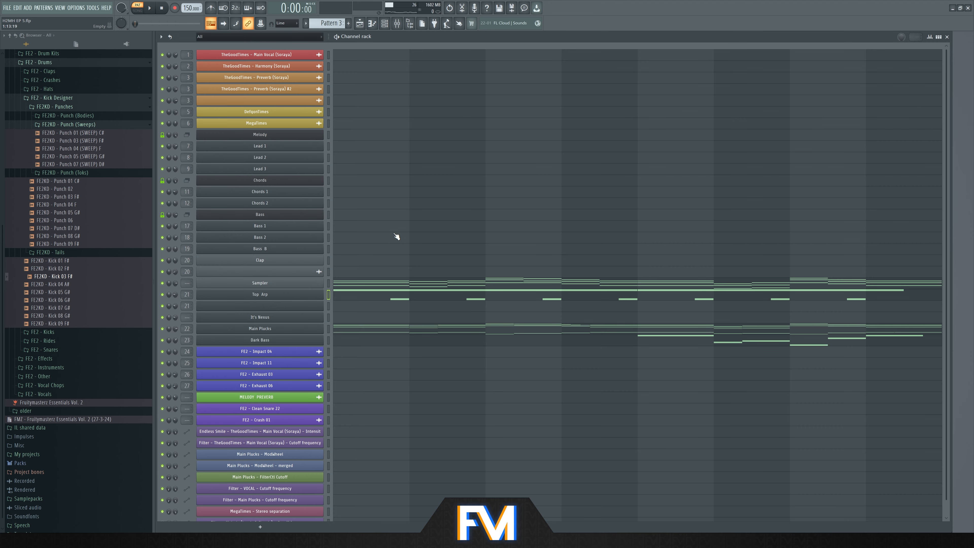
# - Reopen the playlist and select Pattern 8 on Track 9
pyautogui.click(47, 8)
pyautogui.moveTo(60, 8)
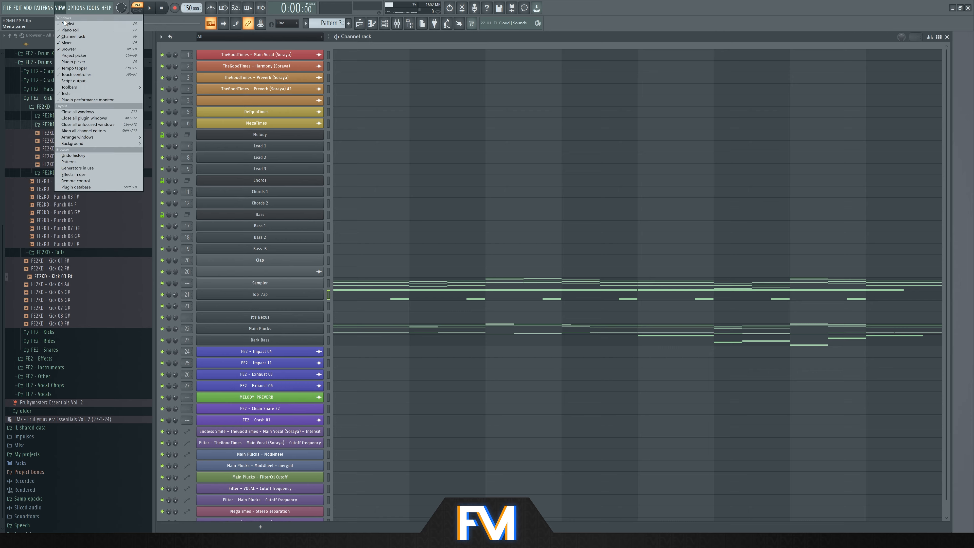
pyautogui.click(72, 24)
pyautogui.scroll(4, 404, 224)
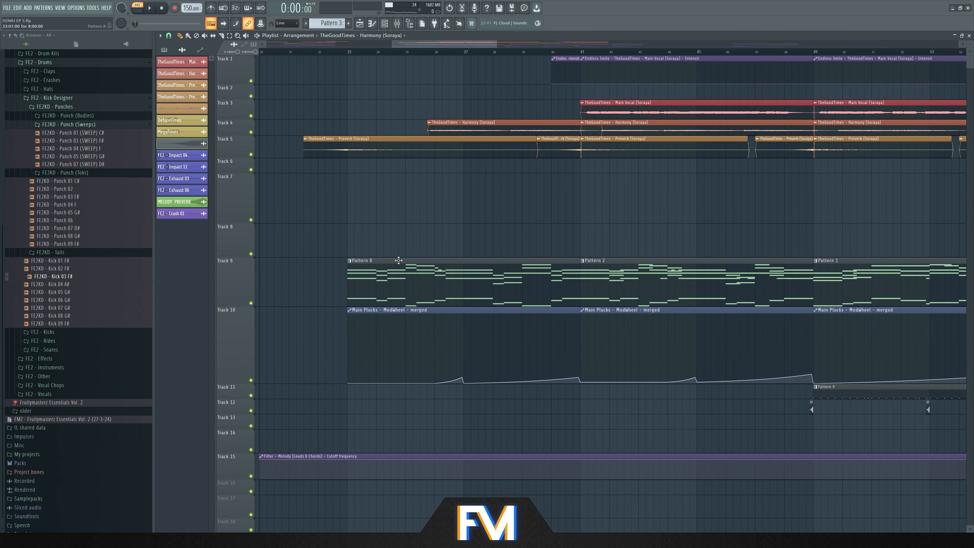
pyautogui.click(63, 23)
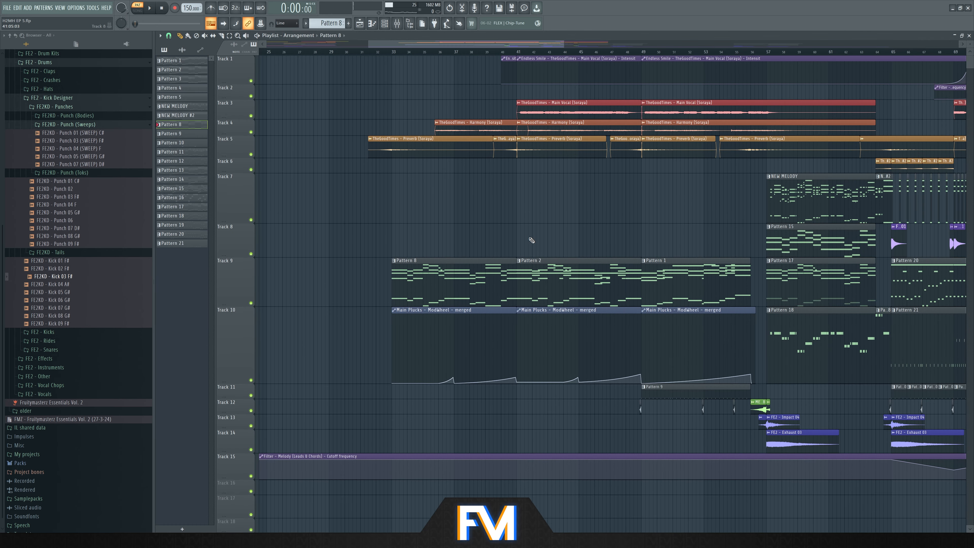
# - View the notes of Pattern 2 in the channel rack and return to the playlist
pyautogui.click(970, 35)
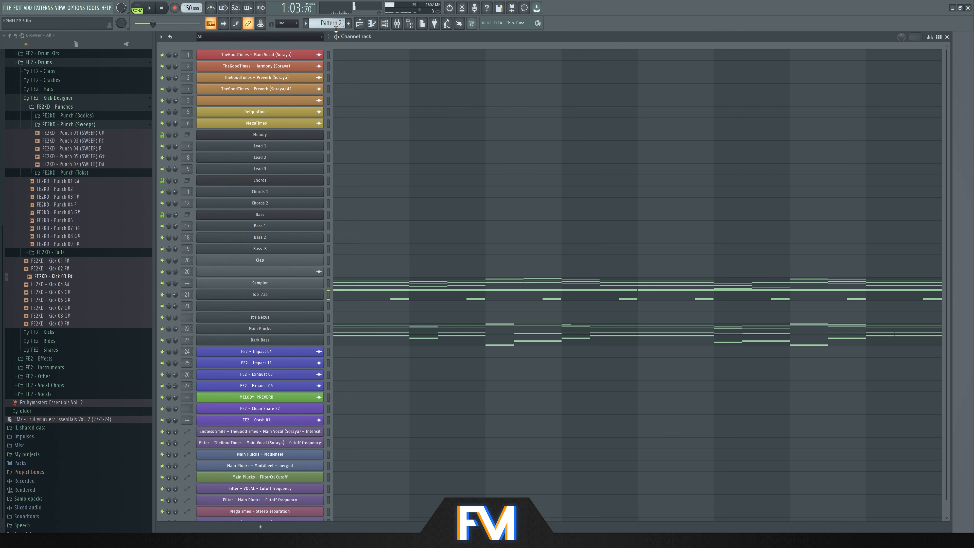
pyautogui.click(59, 7)
pyautogui.click(63, 23)
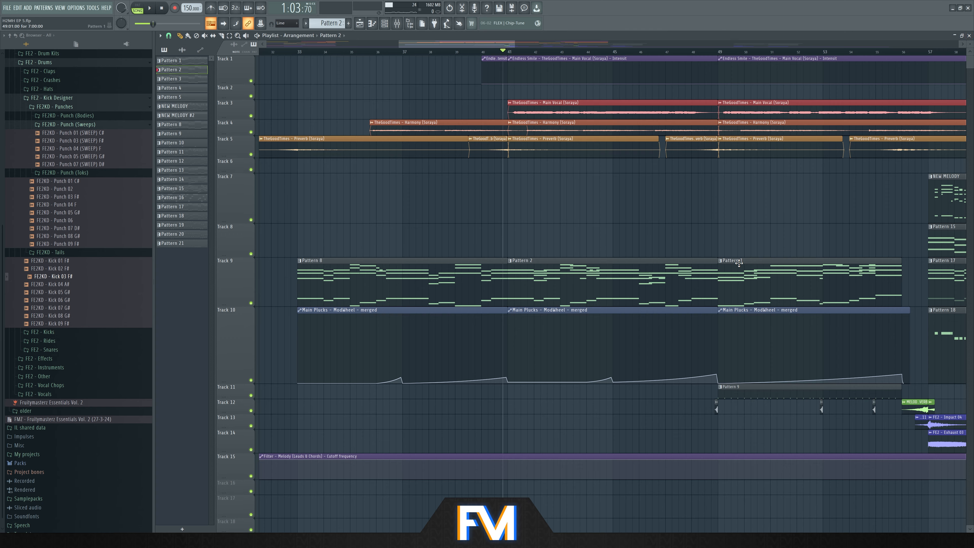
# - Play all tracks from bar 41, through Pattern 2 and Pattern 1, and stop playback where the melody reverb begins
pyautogui.scroll(3, 795, 233)
pyautogui.scroll(-2, 674, 233)
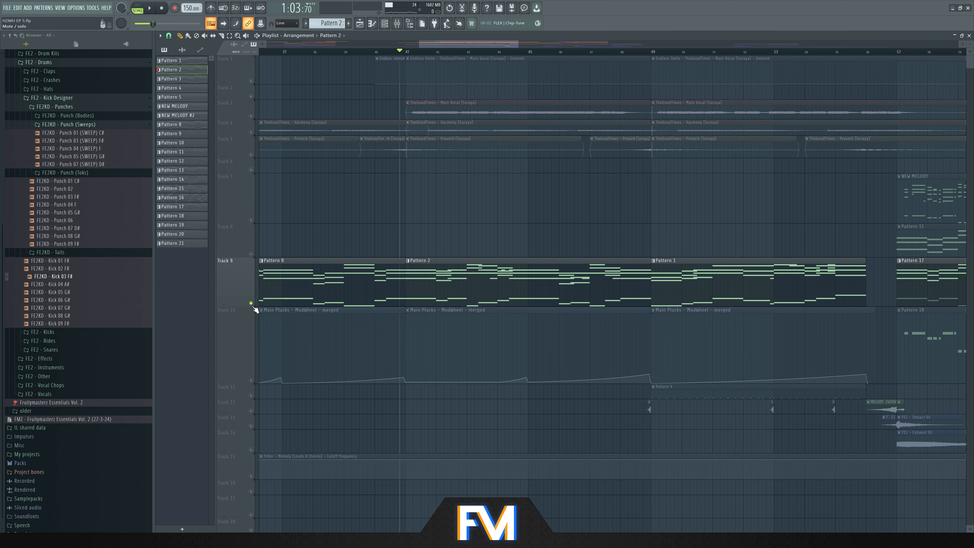
pyautogui.press('F9')
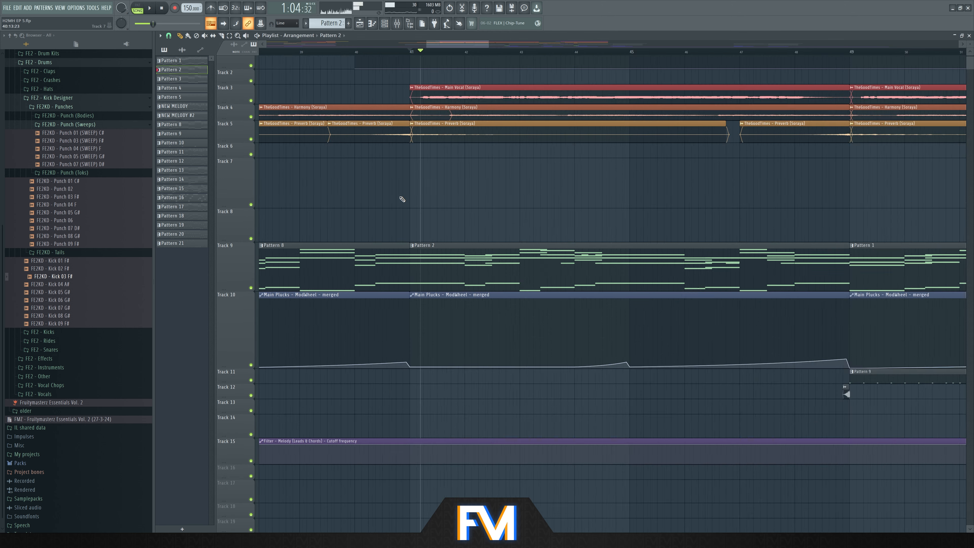
pyautogui.scroll(-2, 403, 199)
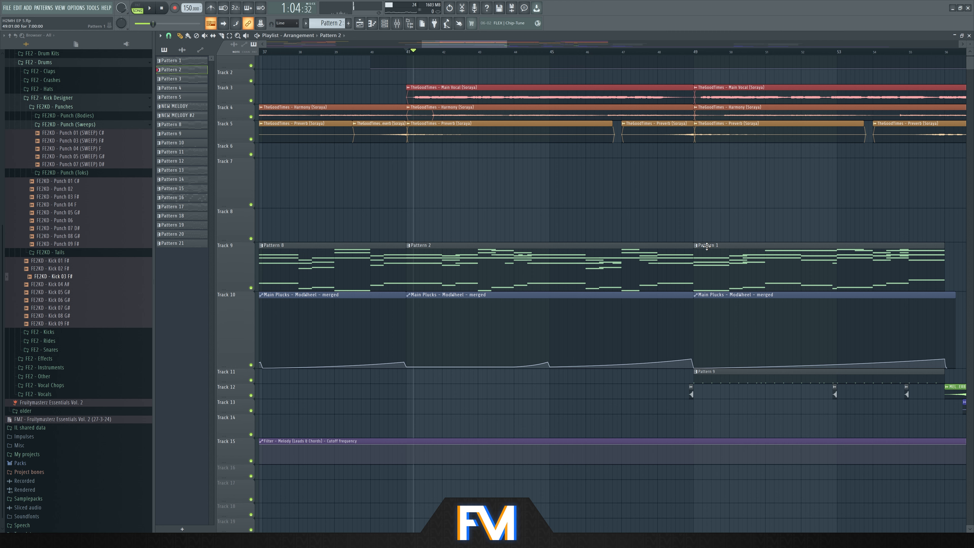
pyautogui.hscroll(3, 776, 202)
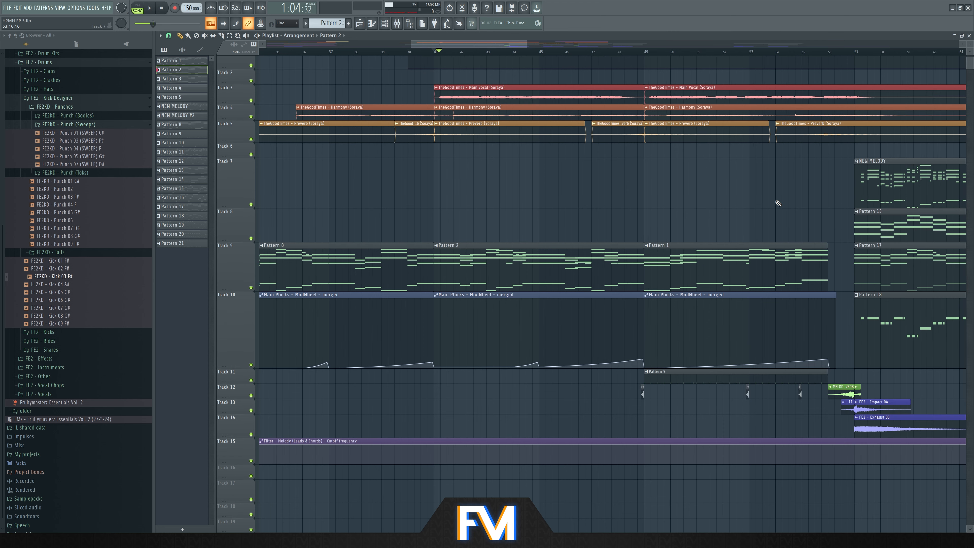
pyautogui.press('space')
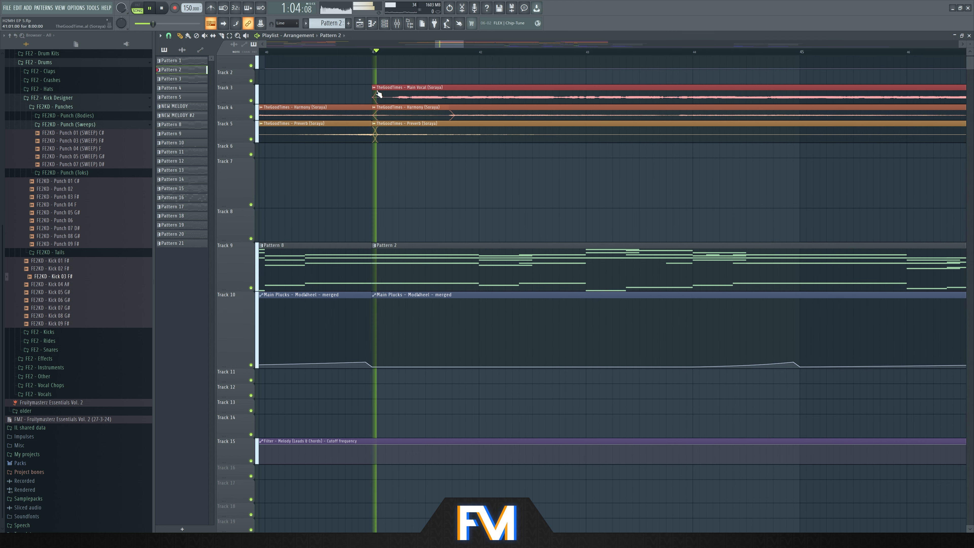
pyautogui.scroll(-5, 373, 192)
pyautogui.scroll(2, 709, 202)
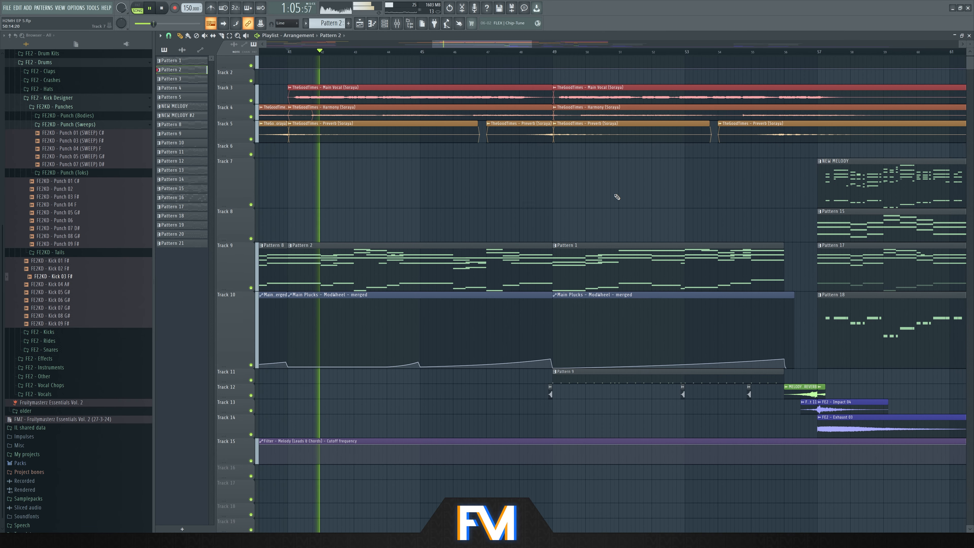
pyautogui.scroll(-1, 617, 197)
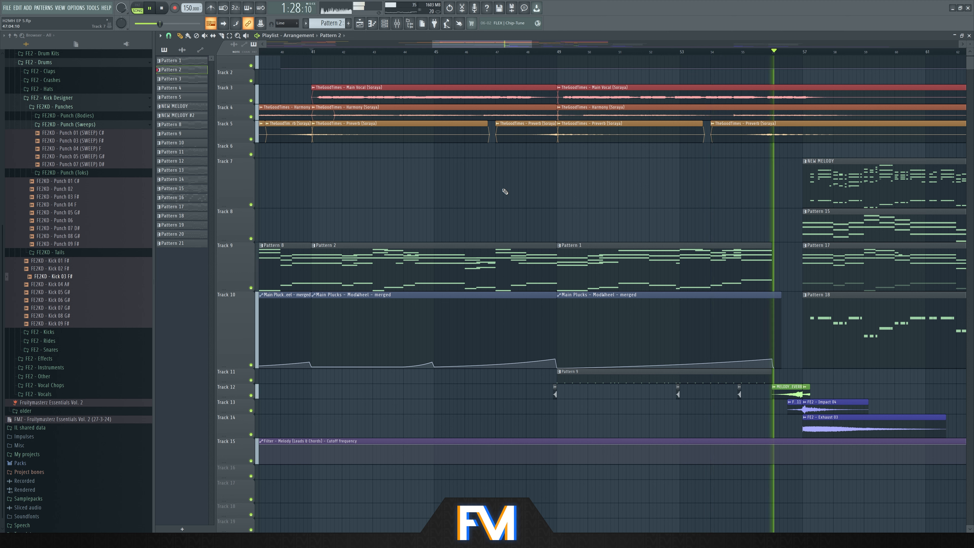
pyautogui.press('space')
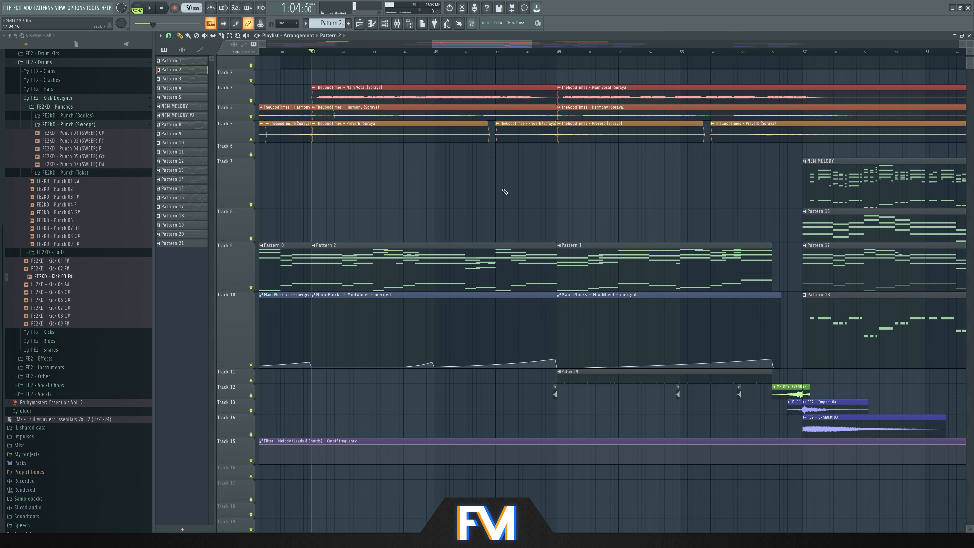
# - Review the arrangement from the intro up to the NEW MELODY section in the playlist
pyautogui.scroll(-5, 505, 191)
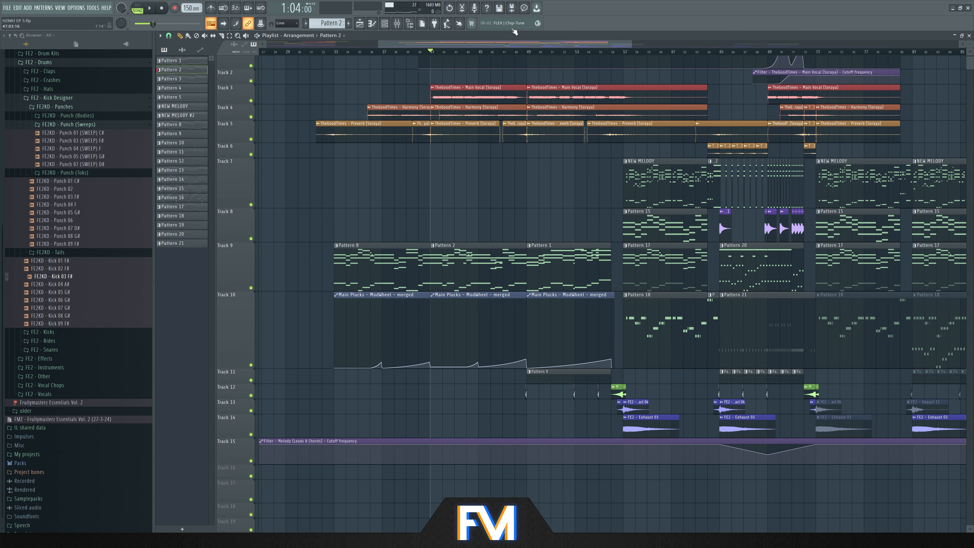
pyautogui.moveTo(510, 45); pyautogui.dragTo(347, 71)
pyautogui.scroll(-1, 518, 154)
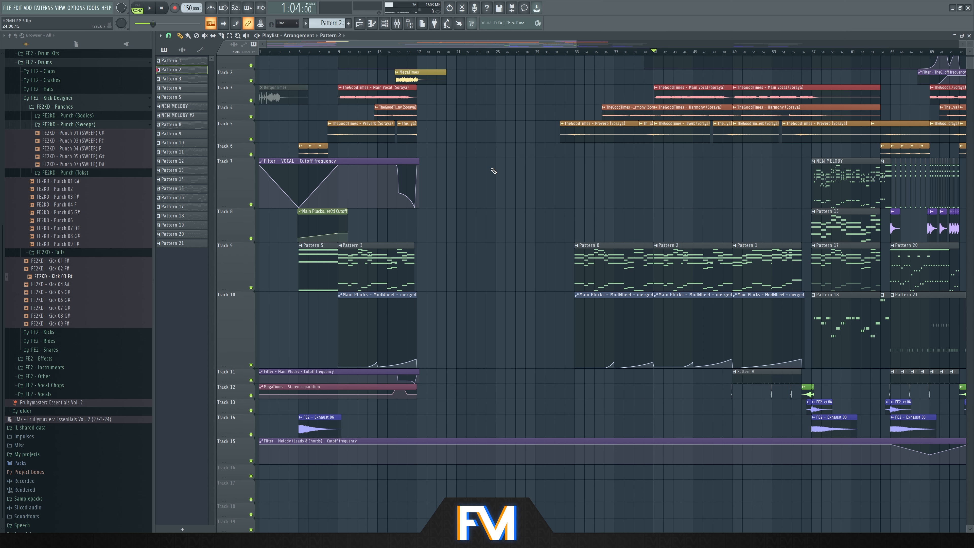
pyautogui.scroll(1, 494, 171)
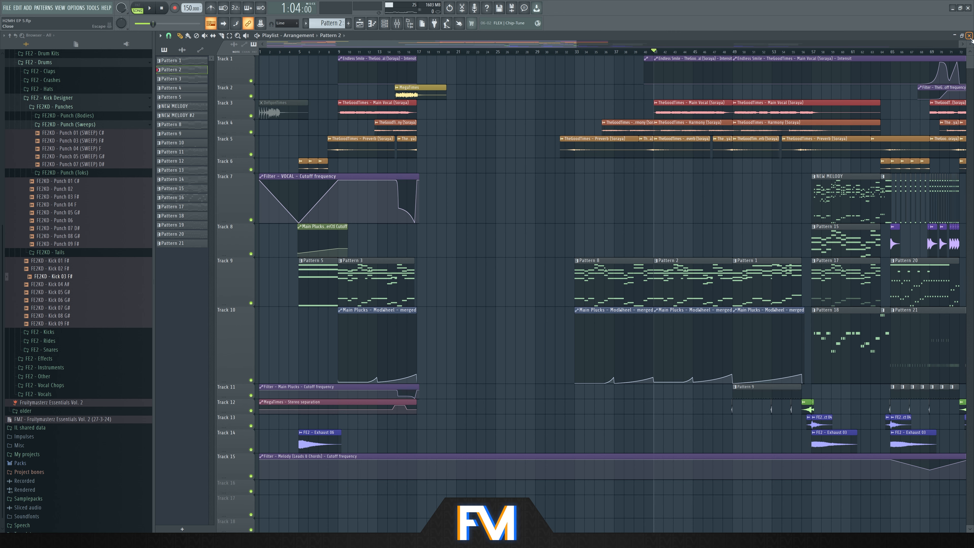
# - Delete the muted pattern clips that follow Pattern 21 on Track 10 of the playlist
pyautogui.press('F6')
pyautogui.click(60, 8)
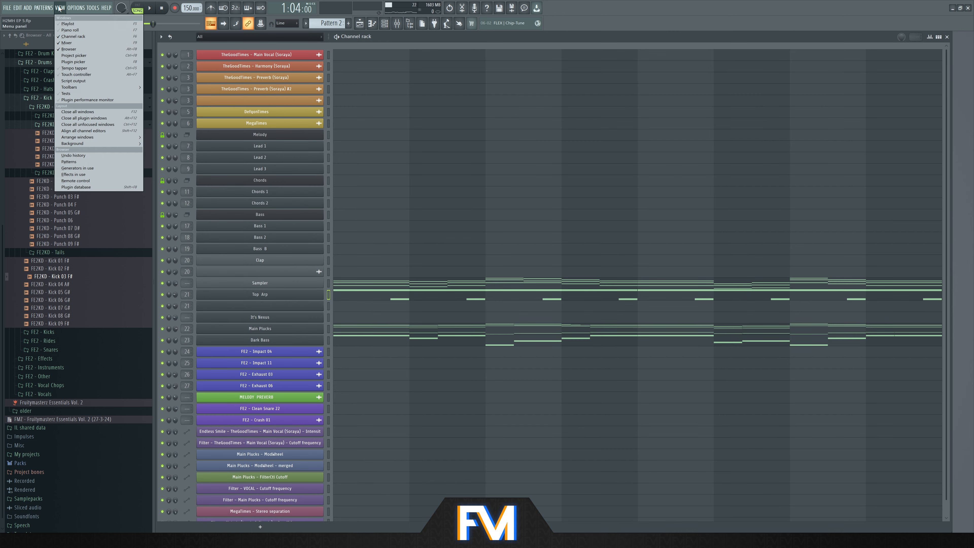
pyautogui.click(69, 16)
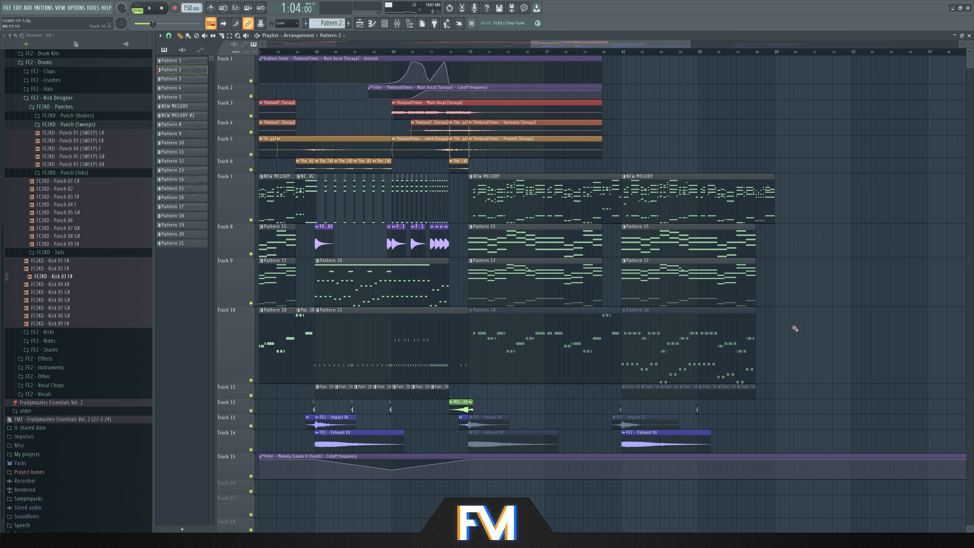
pyautogui.rightClick(721, 335)
pyautogui.rightClick(617, 342)
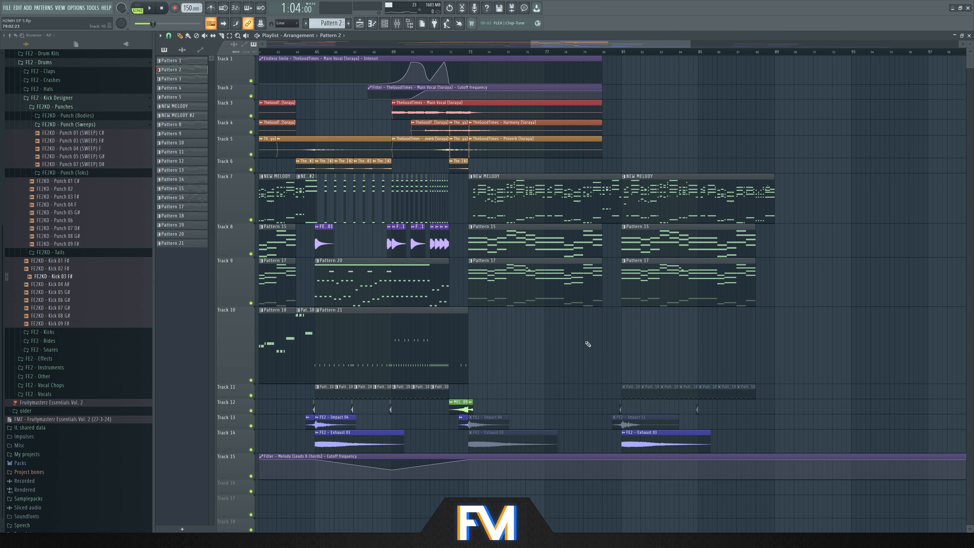
# - Play the arrangement from bar 72 through the first NEW MELODY section and stop as the second one starts
pyautogui.scroll(3, 573, 328)
pyautogui.scroll(-4, 579, 407)
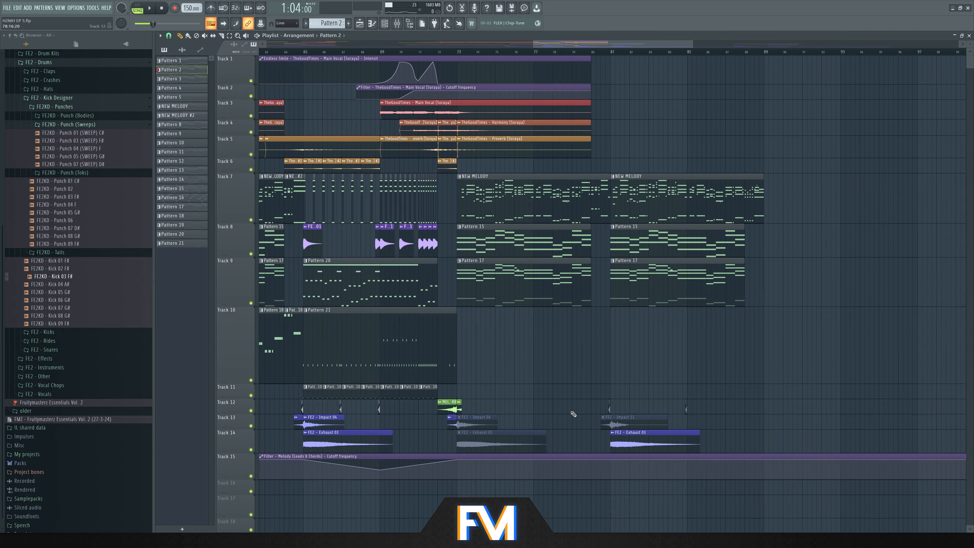
pyautogui.scroll(5, 488, 238)
pyautogui.click(392, 52)
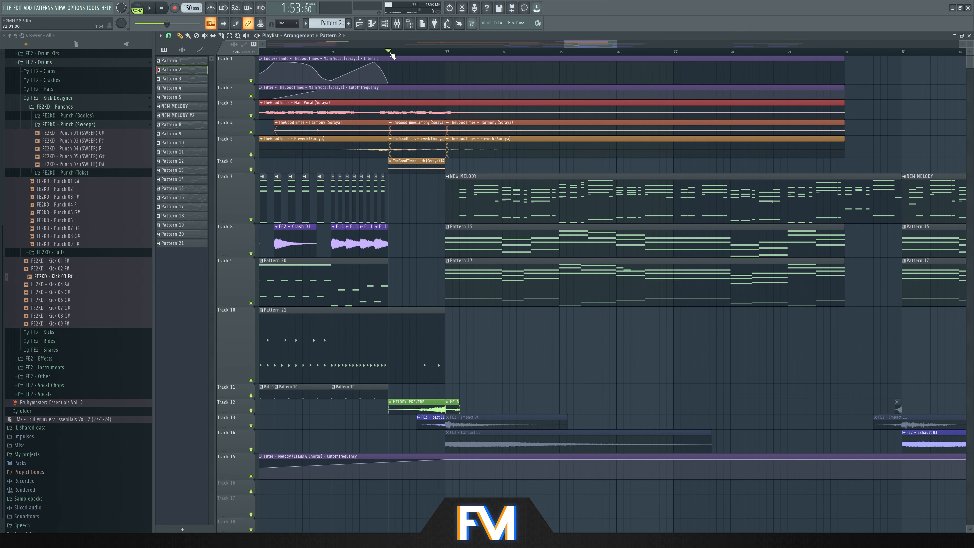
pyautogui.scroll(-2, 569, 242)
pyautogui.press('space')
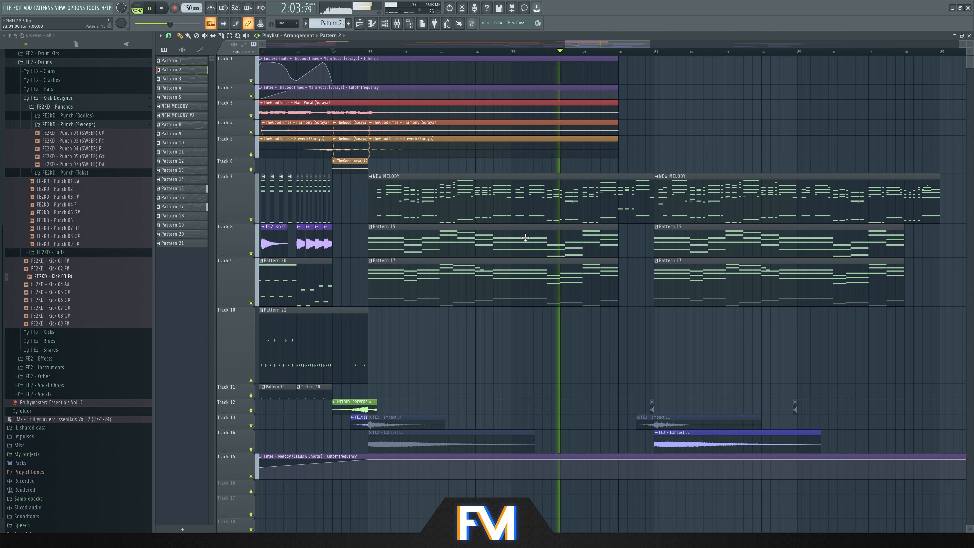
pyautogui.scroll(-2, 525, 232)
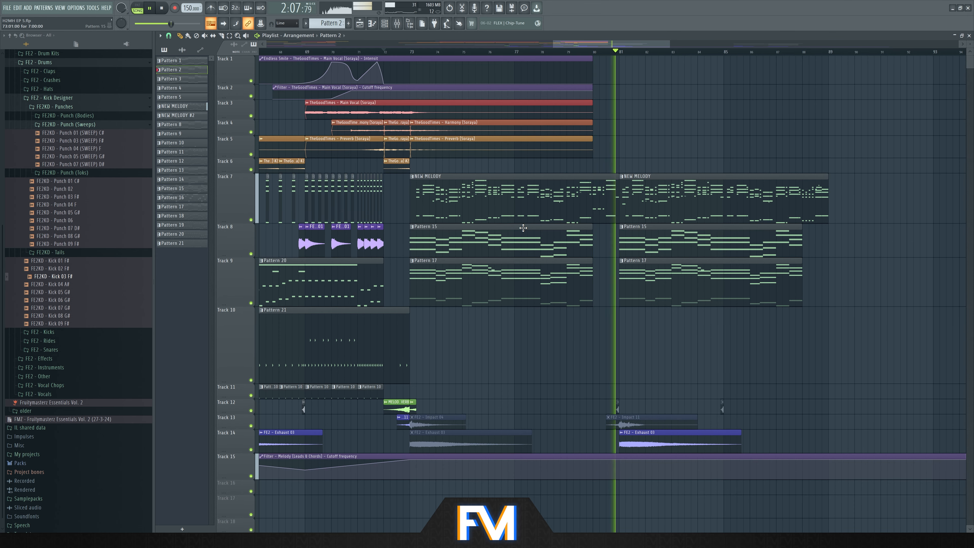
pyautogui.press('space')
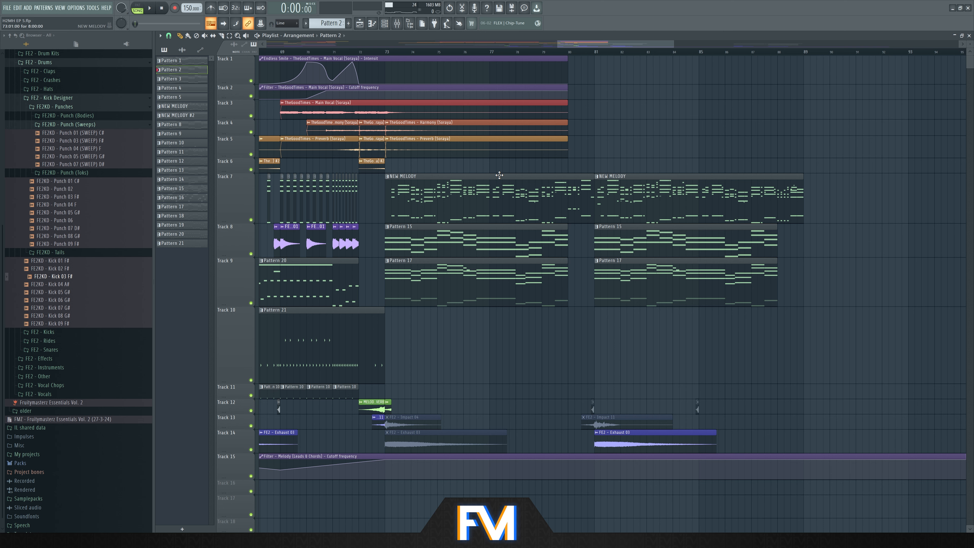
# - Mute the Pattern 15 and Pattern 17 clips under both NEW MELODY clips on Tracks 8 and 9, then briefly test playback
pyautogui.moveTo(830, 238)
pyautogui.mouseDown()
pyautogui.moveTo(682, 242)
pyautogui.moveTo(537, 282)
pyautogui.moveTo(621, 283)
pyautogui.mouseUp()
pyautogui.scroll(3, 461, 184)
pyautogui.click(341, 52)
pyautogui.scroll(-3, 494, 215)
pyautogui.press('space')
pyautogui.press('space')
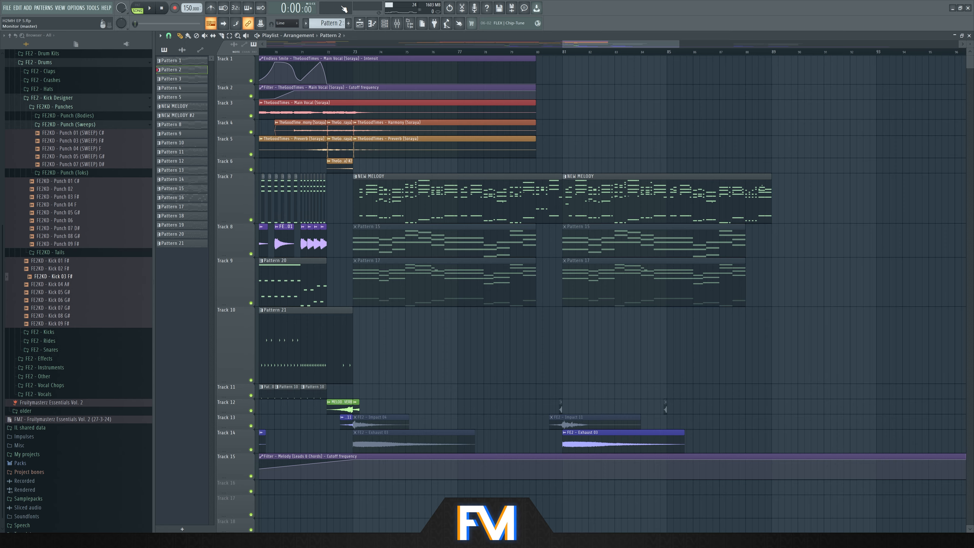
# - Play the NEW MELODY section from bar 73 with the Track 8 and Track 9 clips muted, and stop playback
pyautogui.scroll(3, 359, 71)
pyautogui.click(371, 53)
pyautogui.scroll(-1, 429, 166)
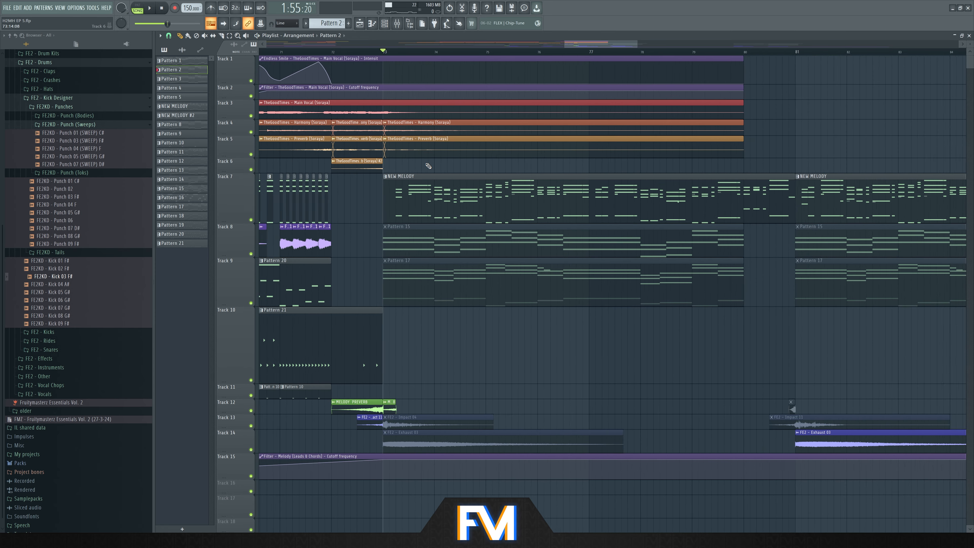
pyautogui.scroll(-2, 428, 166)
pyautogui.press('space')
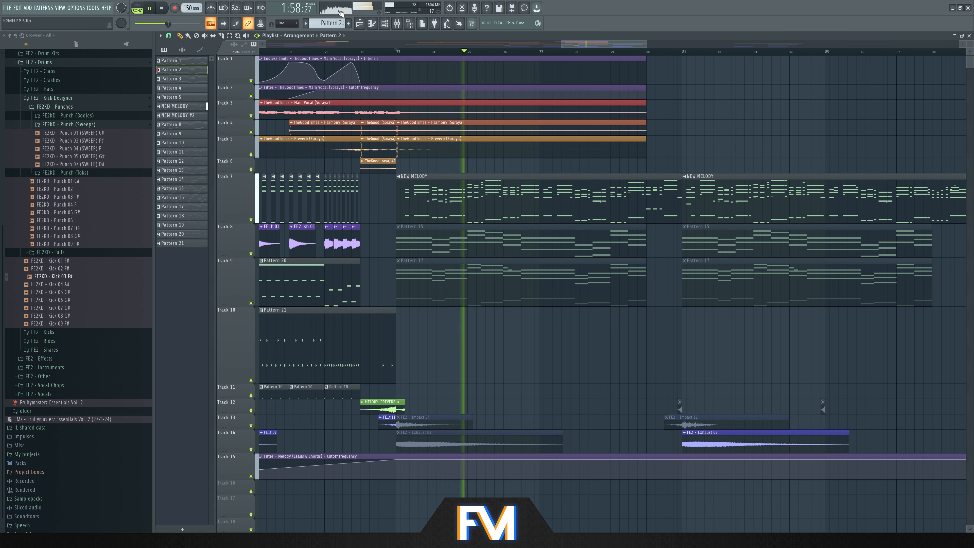
pyautogui.scroll(-2, 652, 161)
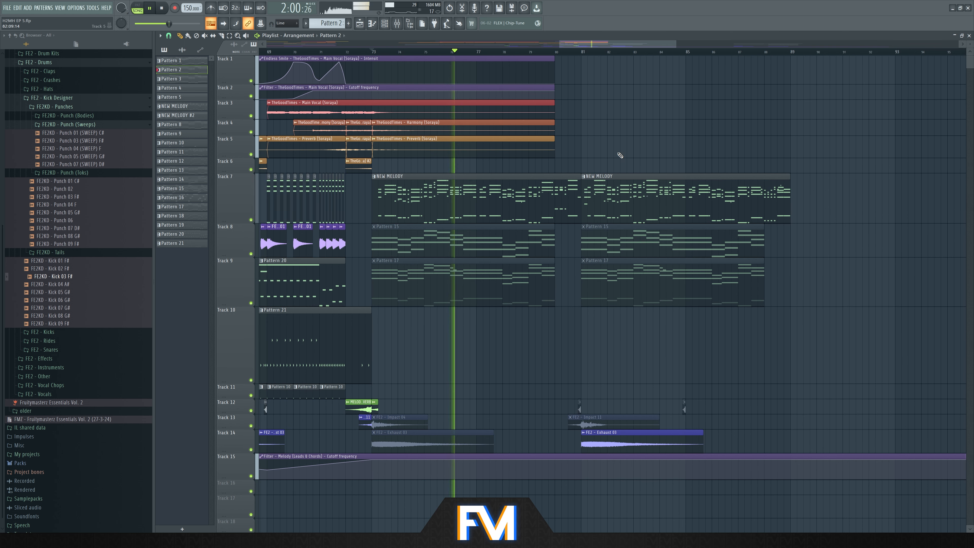
pyautogui.click(162, 8)
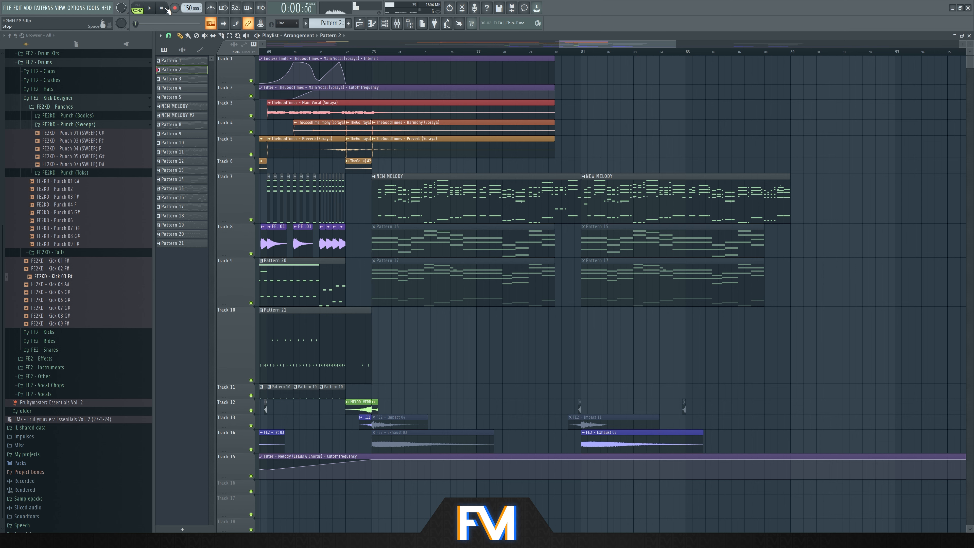
# - Glance at the mixer tracks, play from the Track 12 melody preverb into the NEW MELODY section, and stop playback
pyautogui.press('F9')
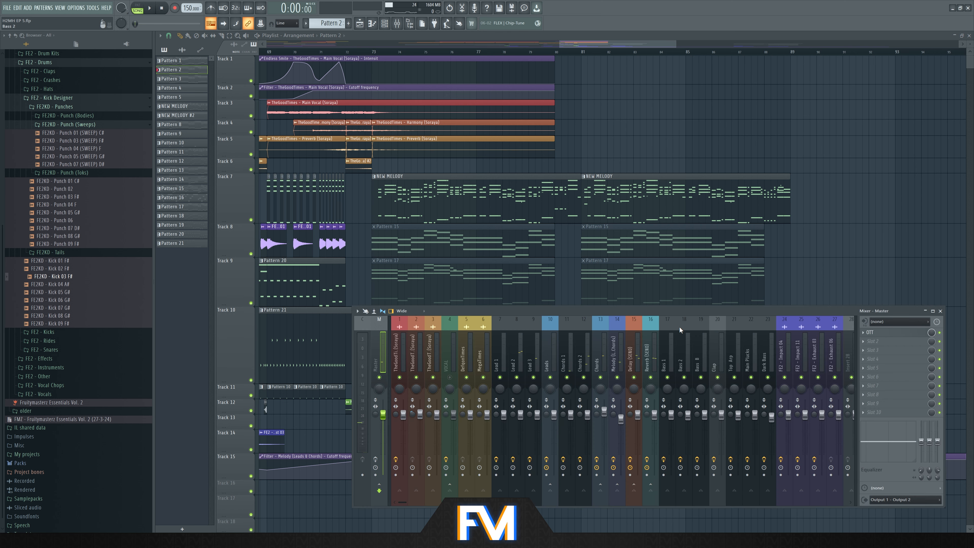
pyautogui.press('F9')
pyautogui.press('space')
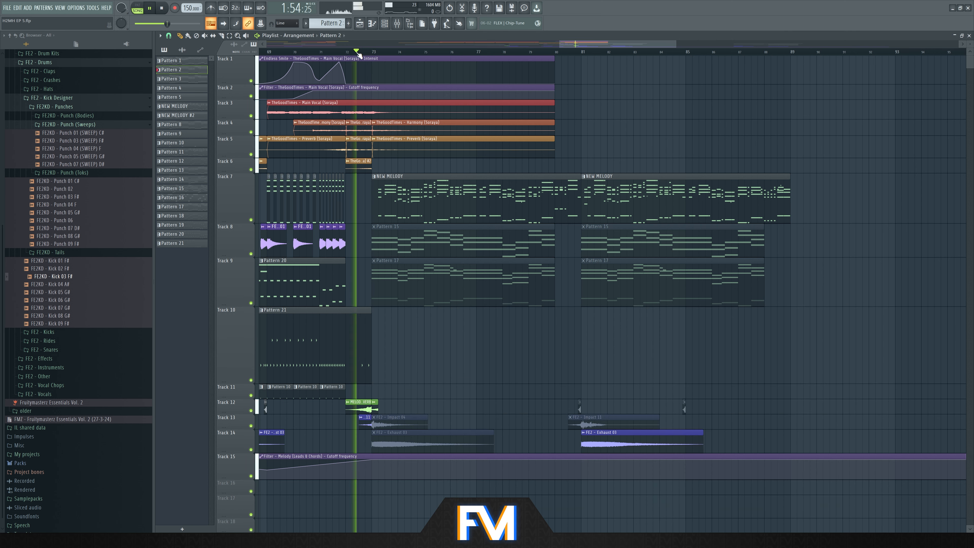
pyautogui.scroll(3, 383, 67)
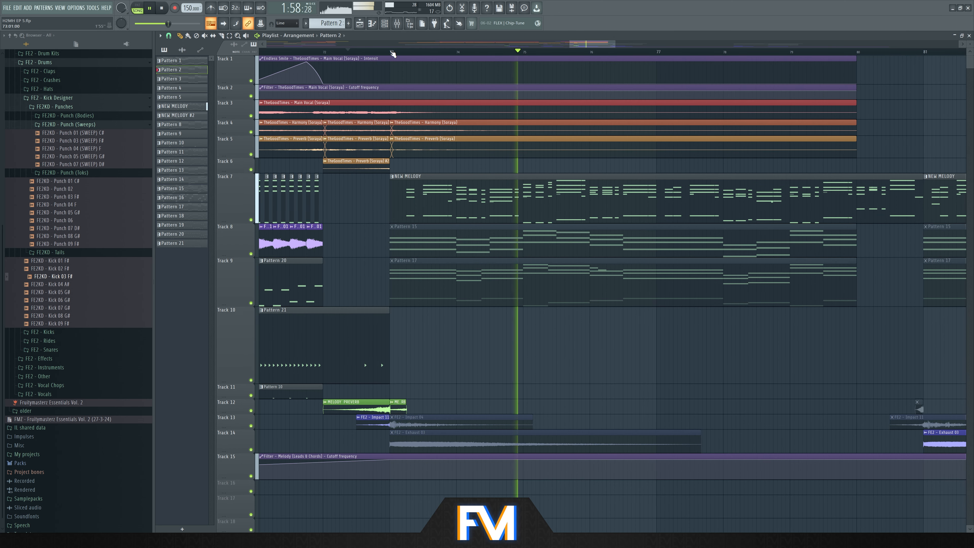
pyautogui.scroll(-3, 392, 54)
pyautogui.scroll(-1, 542, 199)
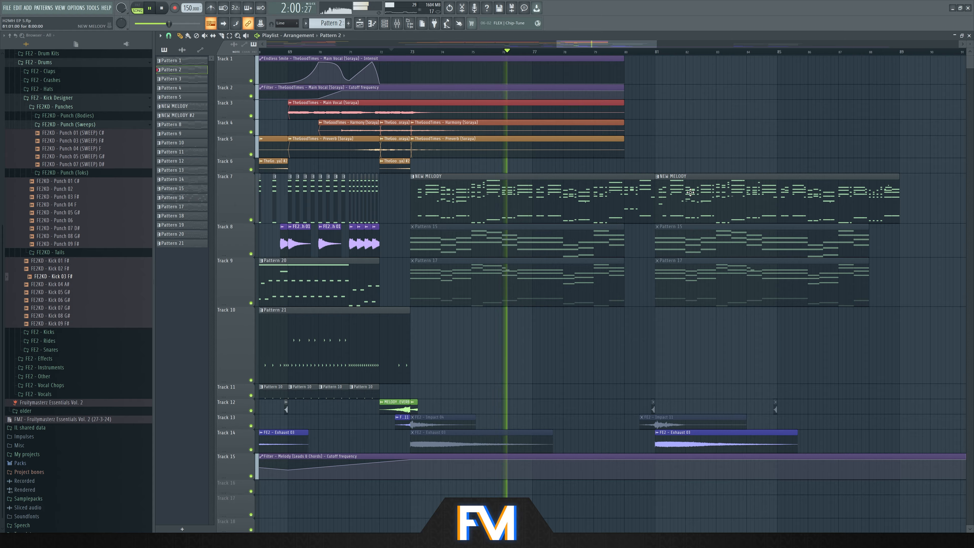
pyautogui.scroll(2, 567, 188)
pyautogui.press('space')
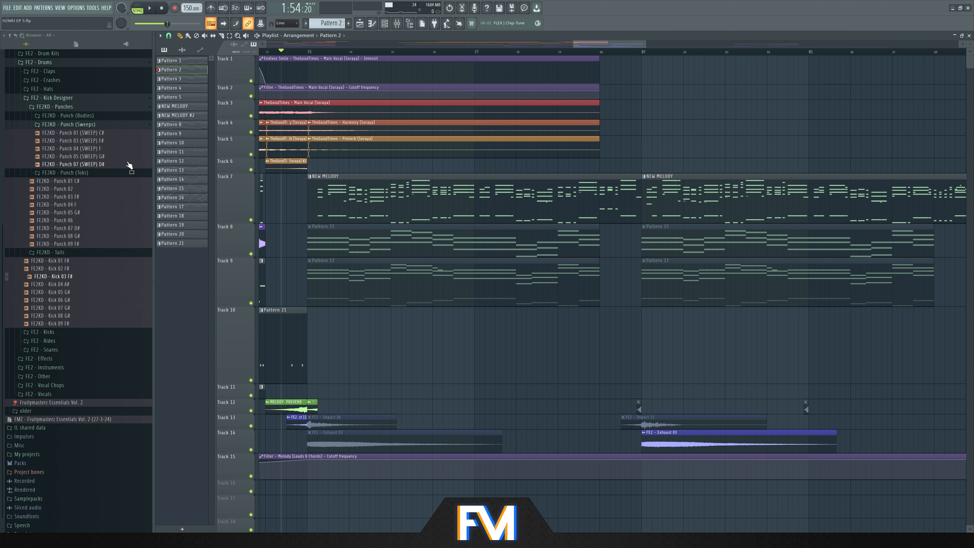
pyautogui.scroll(3, 126, 163)
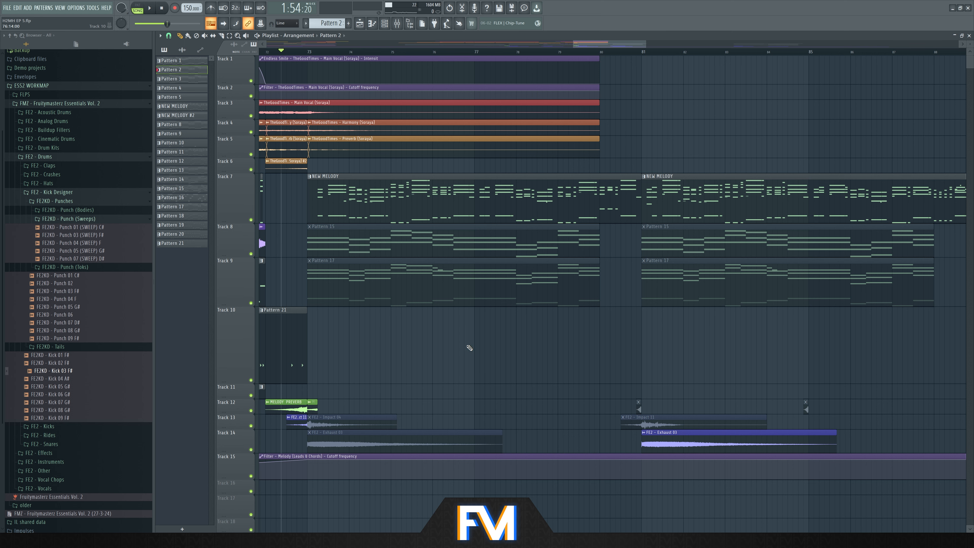
pyautogui.scroll(-2, 470, 348)
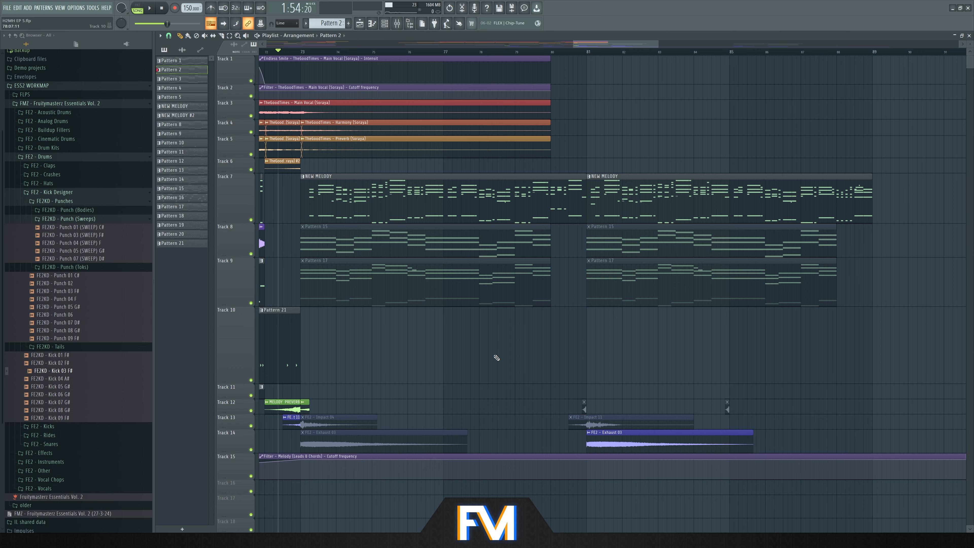
pyautogui.scroll(-1, 497, 358)
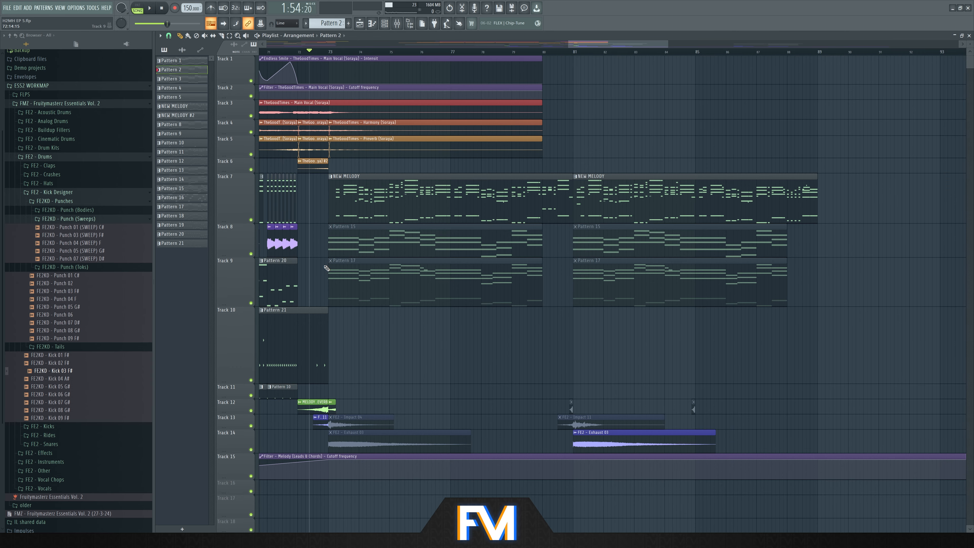
pyautogui.scroll(1, 326, 267)
pyautogui.scroll(-1, 326, 266)
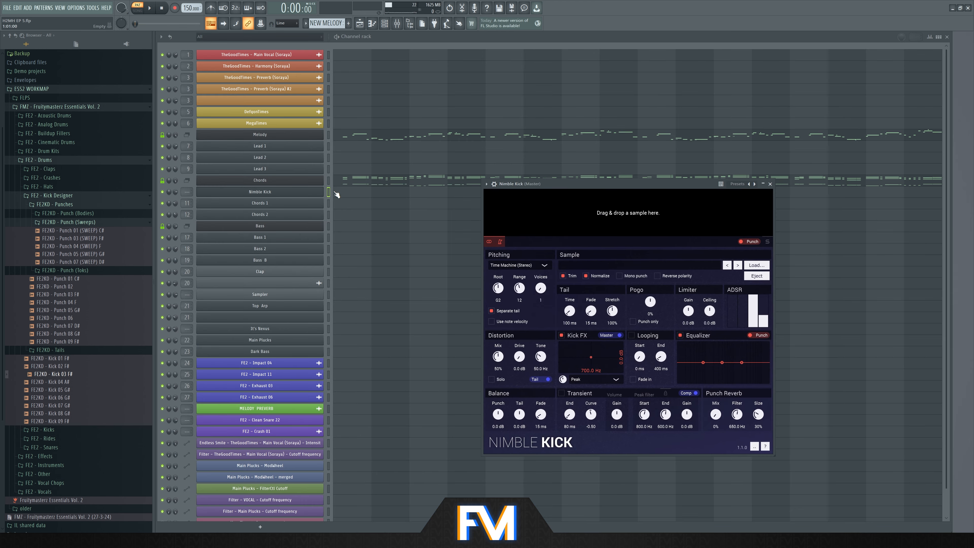
# - Open the Nimble Kick piano roll and place long F#3, E3, F#3, B2 and D3 notes following the ghosted bass notes
pyautogui.click(343, 196)
pyautogui.click(192, 291)
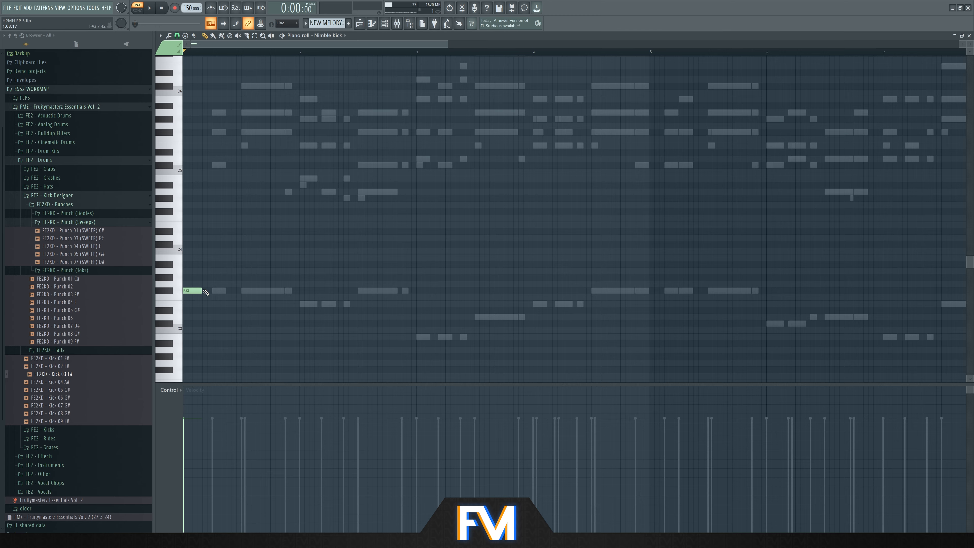
pyautogui.moveTo(202, 290); pyautogui.dragTo(299, 291)
pyautogui.scroll(3, 312, 302)
pyautogui.click(312, 303)
pyautogui.moveTo(516, 306); pyautogui.dragTo(407, 306)
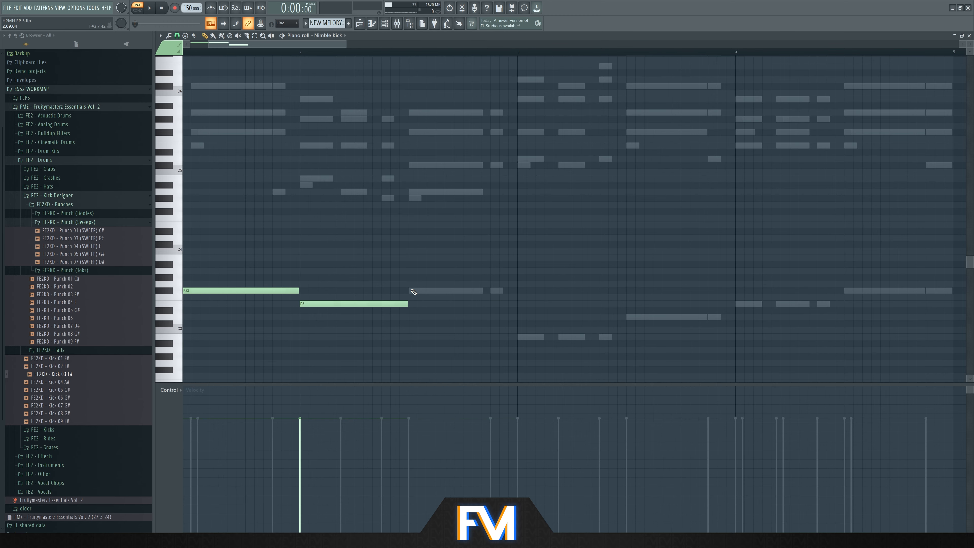
pyautogui.click(415, 291)
pyautogui.click(522, 337)
pyautogui.click(629, 323)
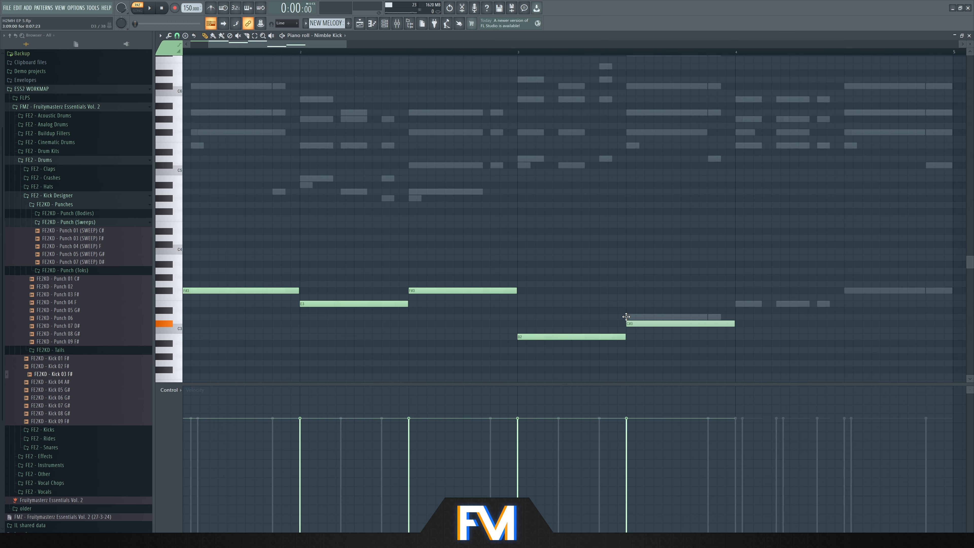
pyautogui.moveTo(628, 323); pyautogui.dragTo(627, 317)
# - Continue the Nimble Kick notes through bar 8 with E3, F#3, F#3, C#3, D3, B2, E3, C#4 and F#3
pyautogui.scroll(-4, 470, 291)
pyautogui.scroll(5, 583, 305)
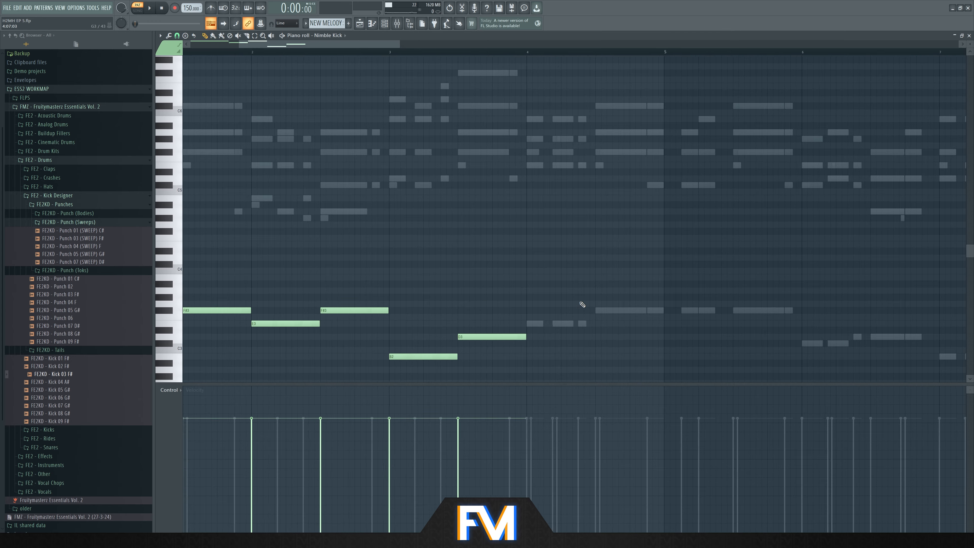
pyautogui.click(494, 325)
pyautogui.click(618, 311)
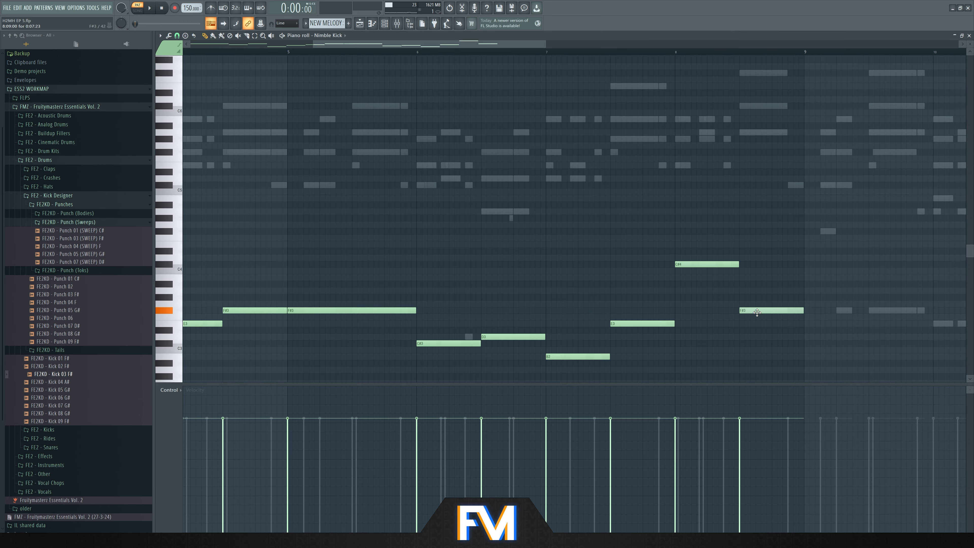
pyautogui.scroll(-2, 677, 295)
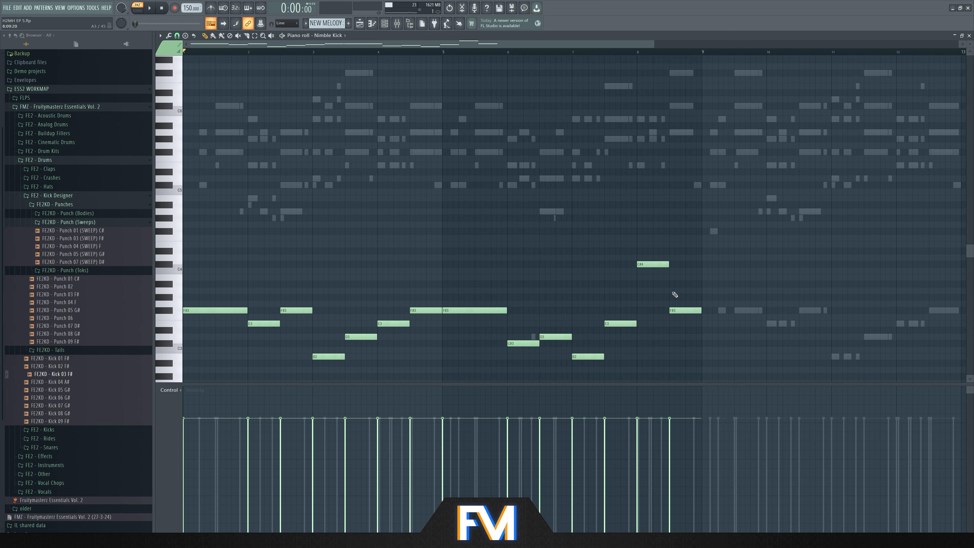
# - Transpose the Nimble Kick's C#4 note near the end of bar 8 down one octave to C#3
pyautogui.scroll(-1, 659, 276)
pyautogui.keyDown('ctrl'); pyautogui.moveTo(616, 244); pyautogui.dragTo(607, 270); pyautogui.keyUp('ctrl')
pyautogui.hotkey('ctrl', 'Down')
pyautogui.keyDown('ctrl'); pyautogui.click(566, 269); pyautogui.keyUp('ctrl')
pyautogui.scroll(-1, 616, 305)
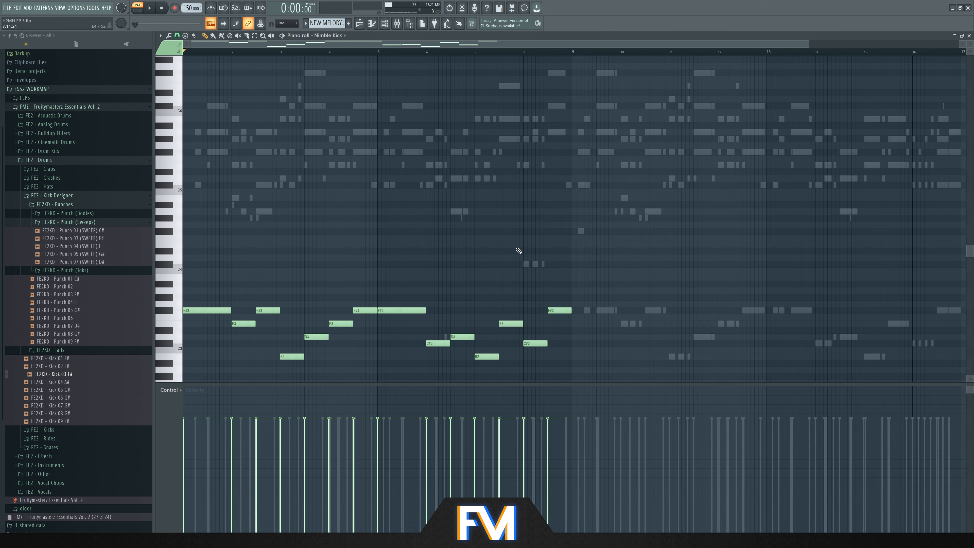
# - Duplicate the whole eight-bar Nimble Kick note sequence so that it fills sixteen bars
pyautogui.hotkey('ctrl', 'a')
pyautogui.hotkey('ctrl', 'b')
pyautogui.keyDown('ctrl'); pyautogui.click(672, 296); pyautogui.keyUp('ctrl')
pyautogui.scroll(-1, 672, 296)
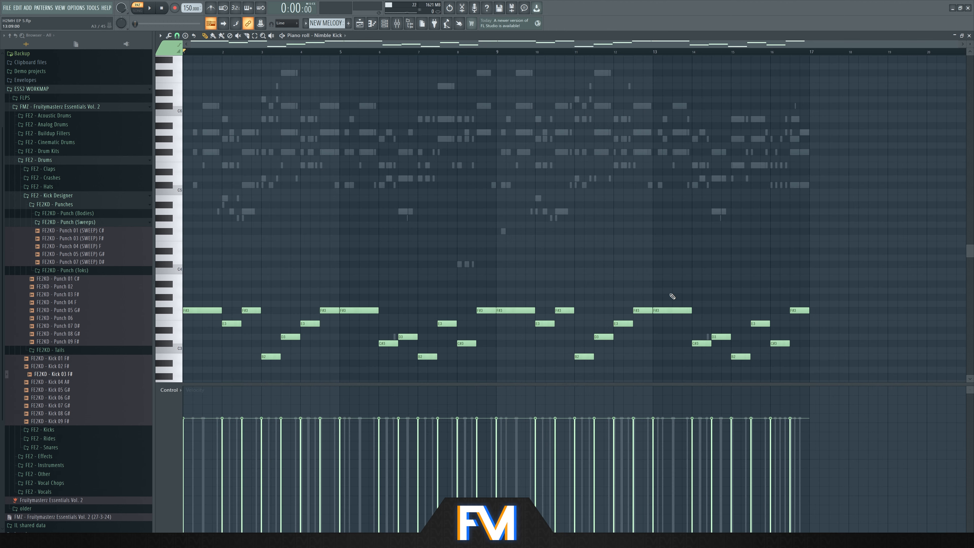
# - Chop all the Nimble Kick notes into one-beat pieces with the Chop tool
pyautogui.scroll(4, 282, 273)
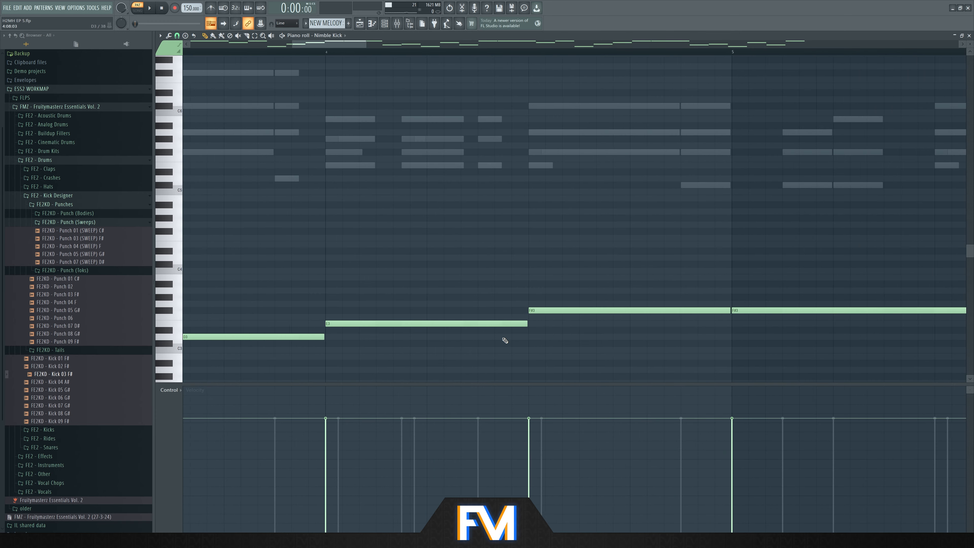
pyautogui.hotkey('ctrl', 'a')
pyautogui.hotkey('ctrl', 'd')
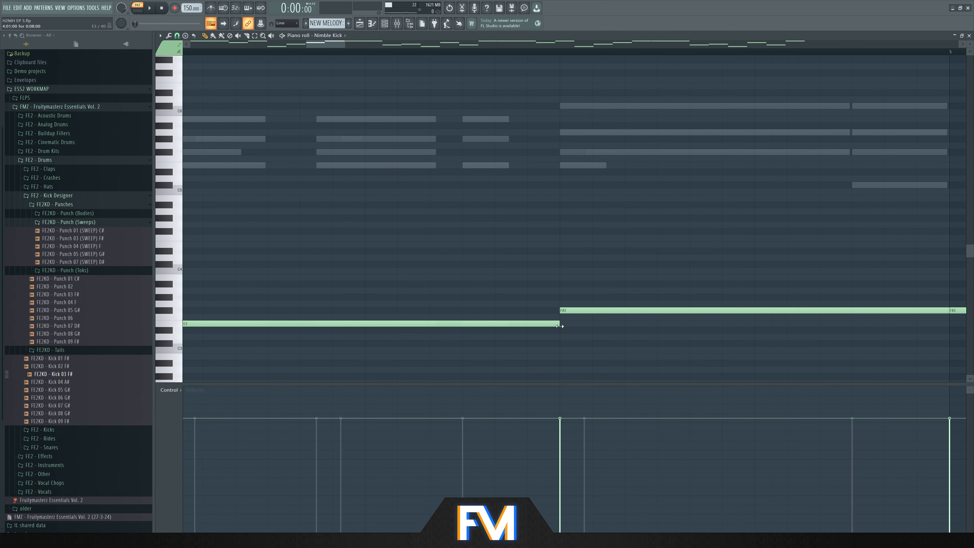
pyautogui.scroll(-5, 560, 326)
pyautogui.click(160, 36)
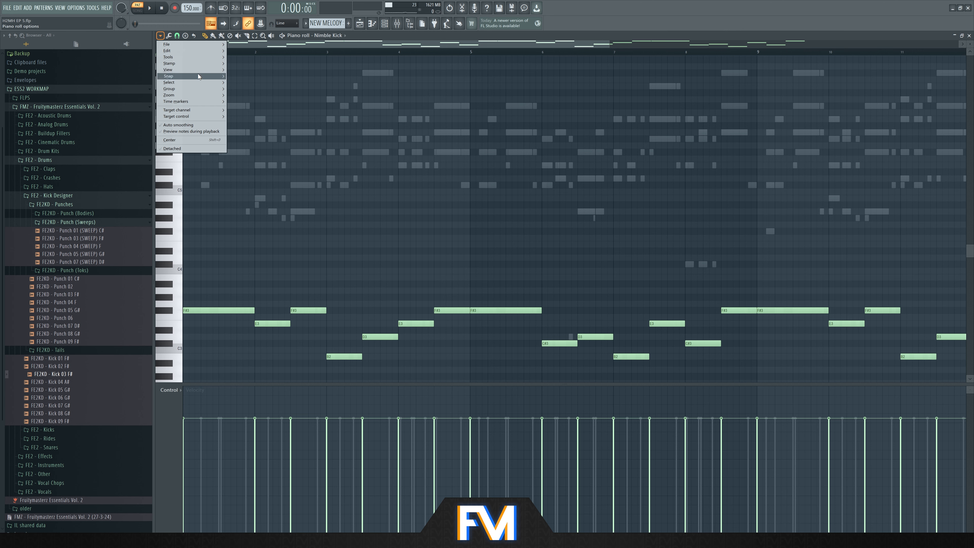
pyautogui.moveTo(203, 56)
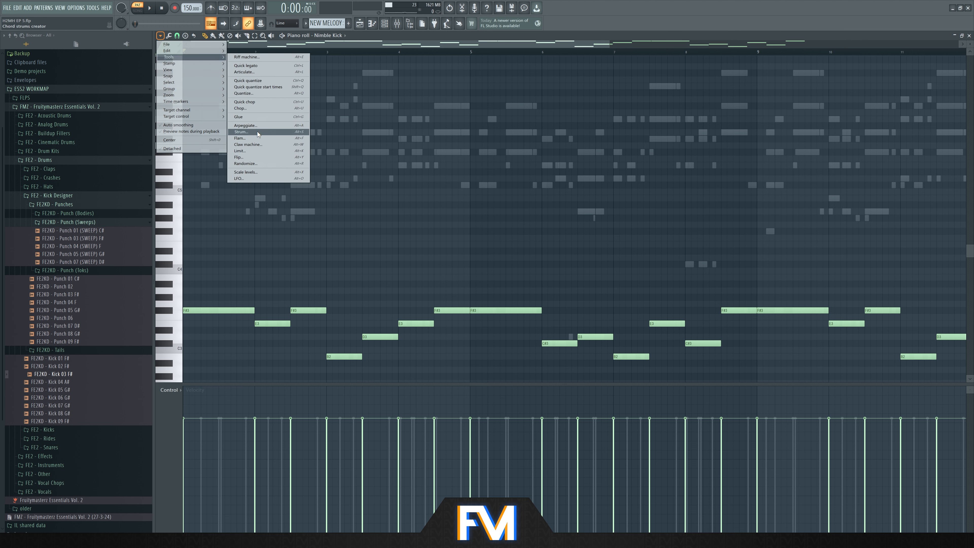
pyautogui.click(253, 110)
pyautogui.click(527, 314)
pyautogui.scroll(-2, 521, 244)
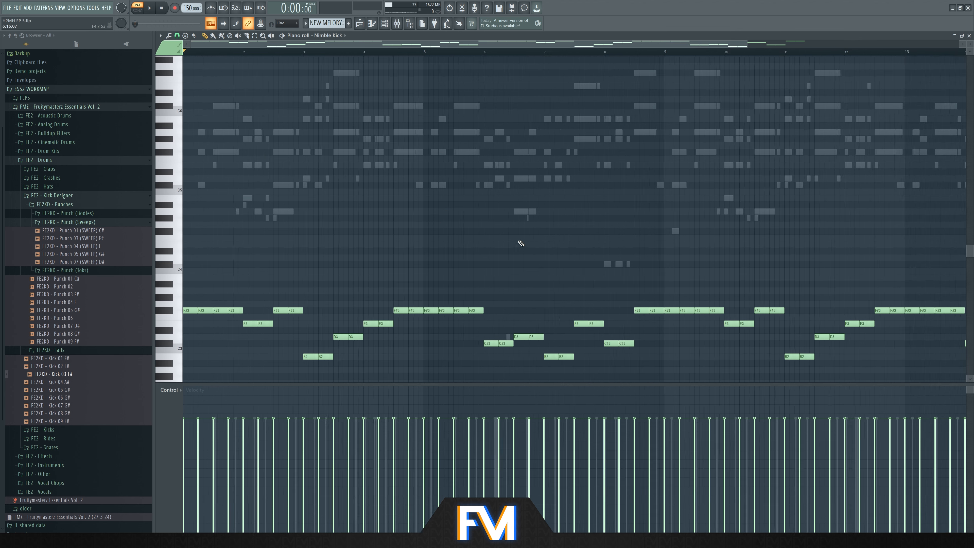
pyautogui.scroll(-1, 548, 230)
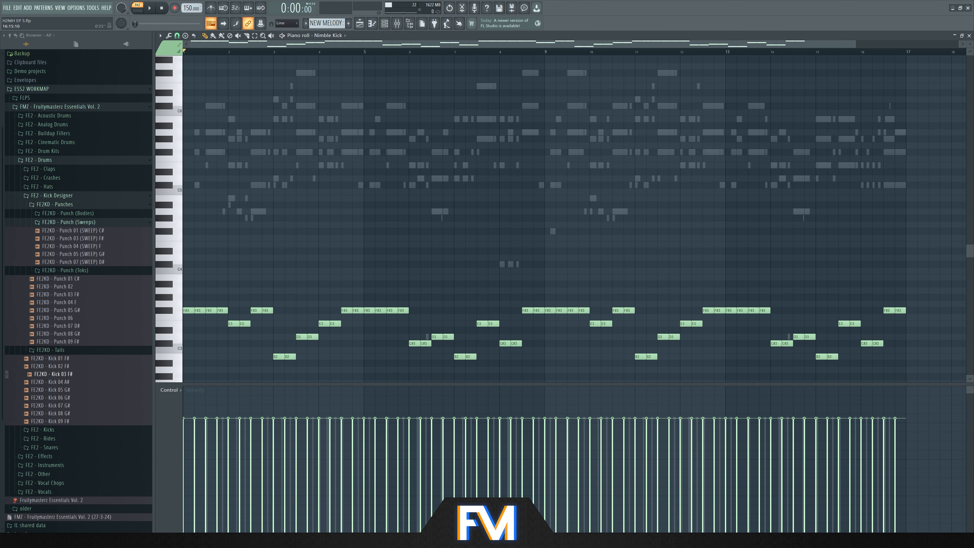
# - Load the FE2KD - Kick 01 F# sample into Nimble Kick and play the NEW MELODY pattern to audition it
pyautogui.click(969, 35)
pyautogui.press('space')
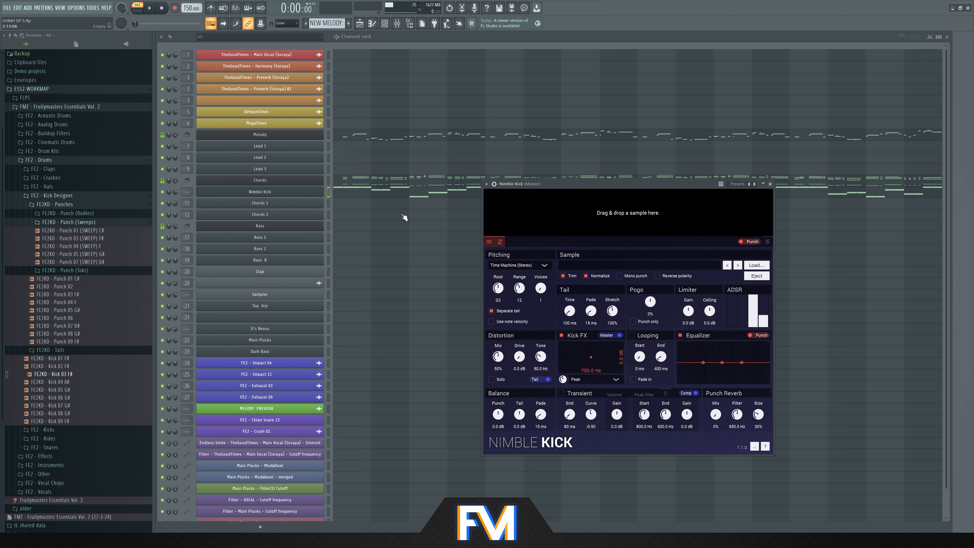
pyautogui.press('space')
pyautogui.press('Up')
pyautogui.press('Up')
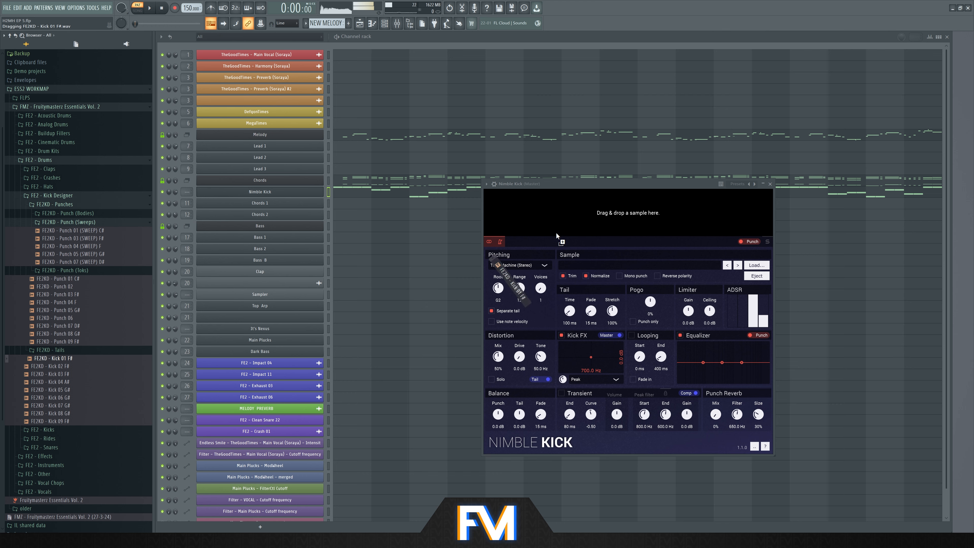
pyautogui.moveTo(543, 240); pyautogui.dragTo(608, 218)
pyautogui.press('space')
pyautogui.press('space')
# - Transpose all sixteen bars of Nimble Kick notes up one octave and play the pattern
pyautogui.click(365, 192)
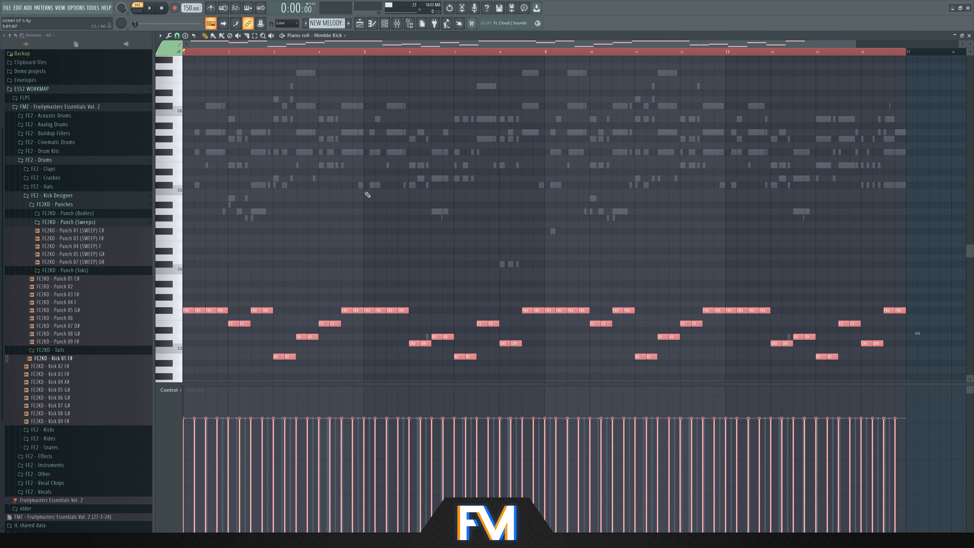
pyautogui.hotkey('ctrl', 'Up')
pyautogui.press('space')
pyautogui.hotkey('ctrl', 'd')
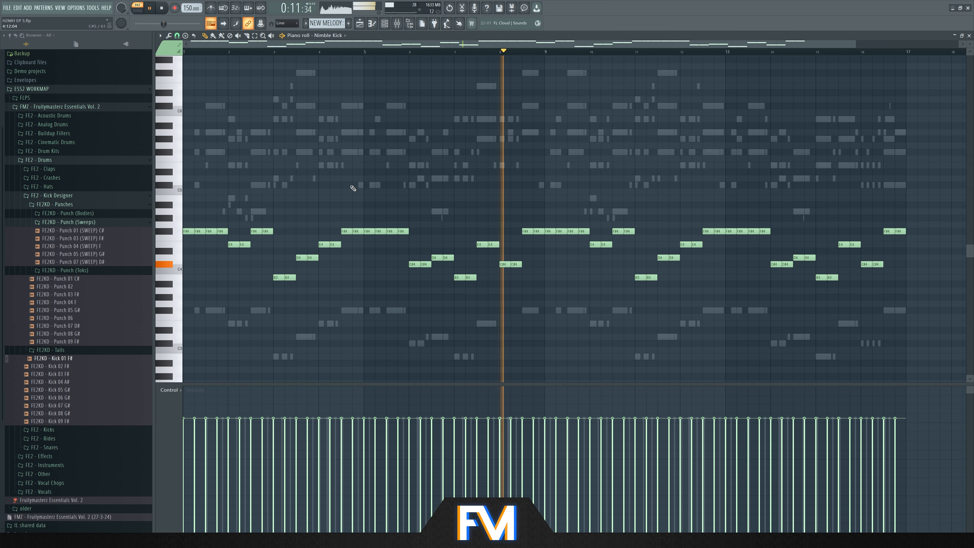
pyautogui.press('space')
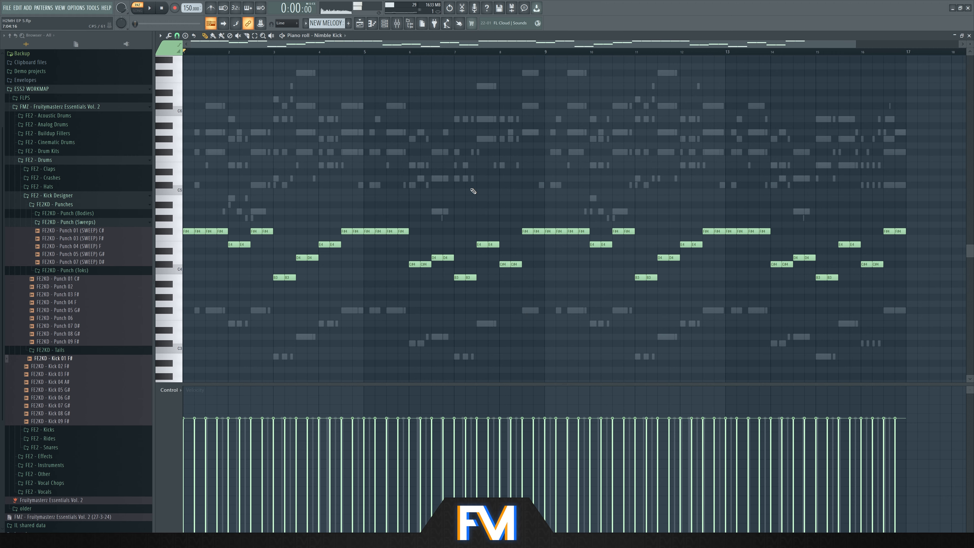
pyautogui.scroll(-1, 436, 164)
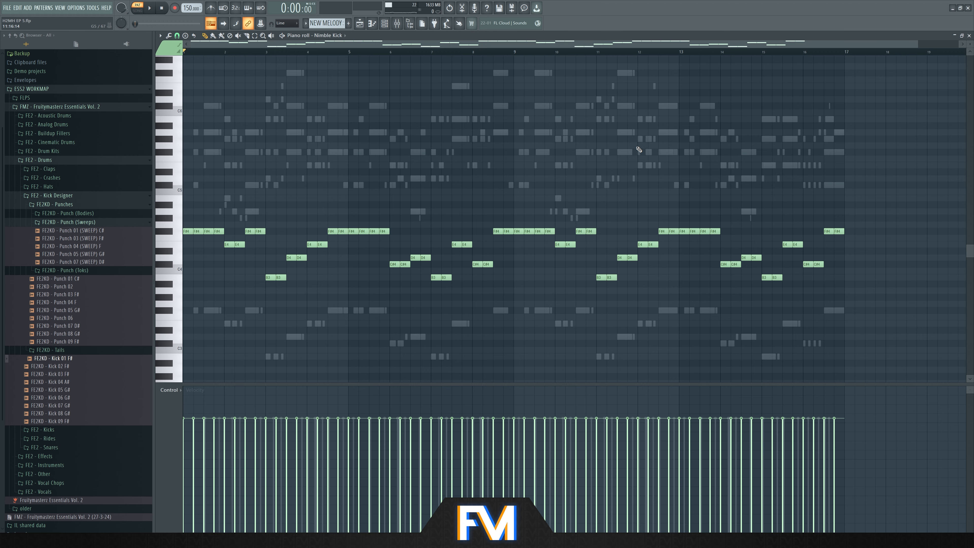
pyautogui.scroll(1, 375, 145)
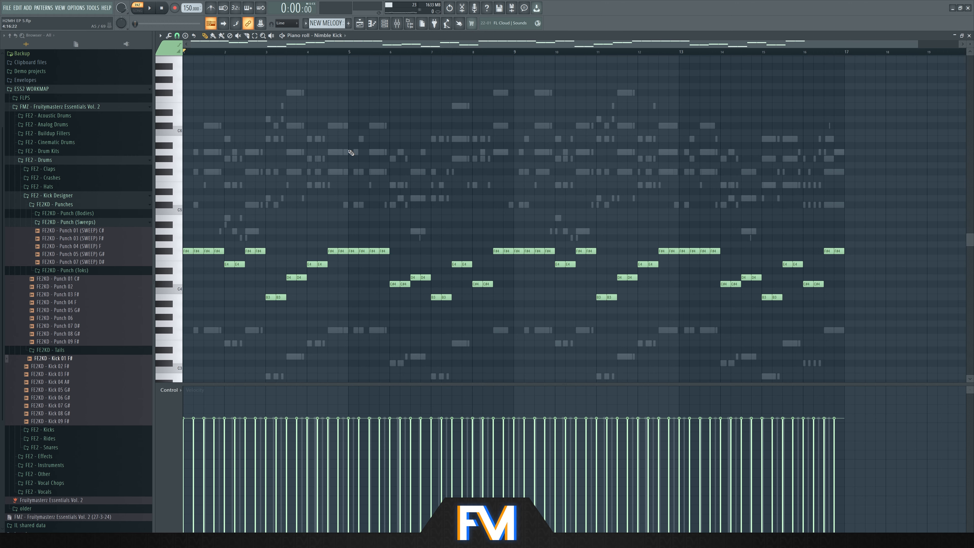
pyautogui.press('space')
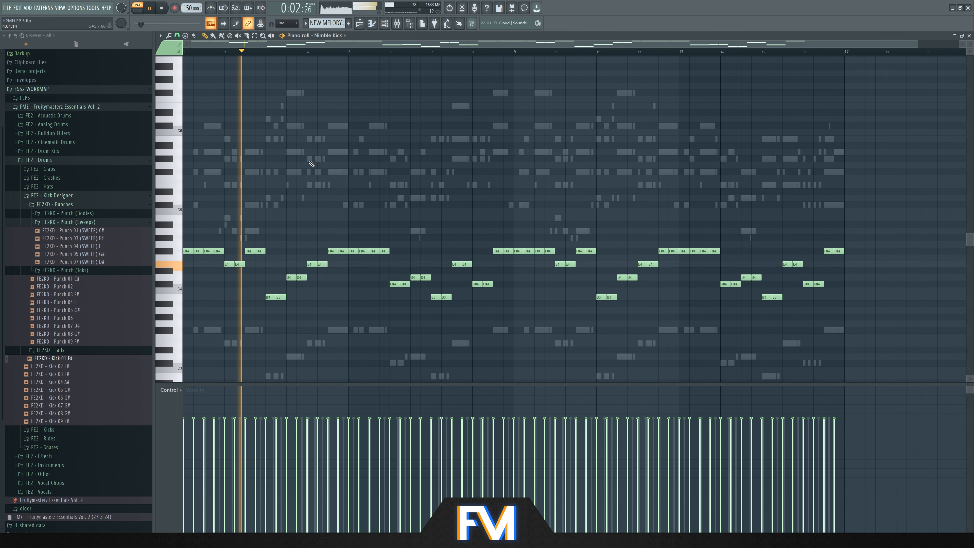
# - Transpose all the B3 notes of Nimble Kick up one octave and play the pattern from the middle of bar 2
pyautogui.press('F6')
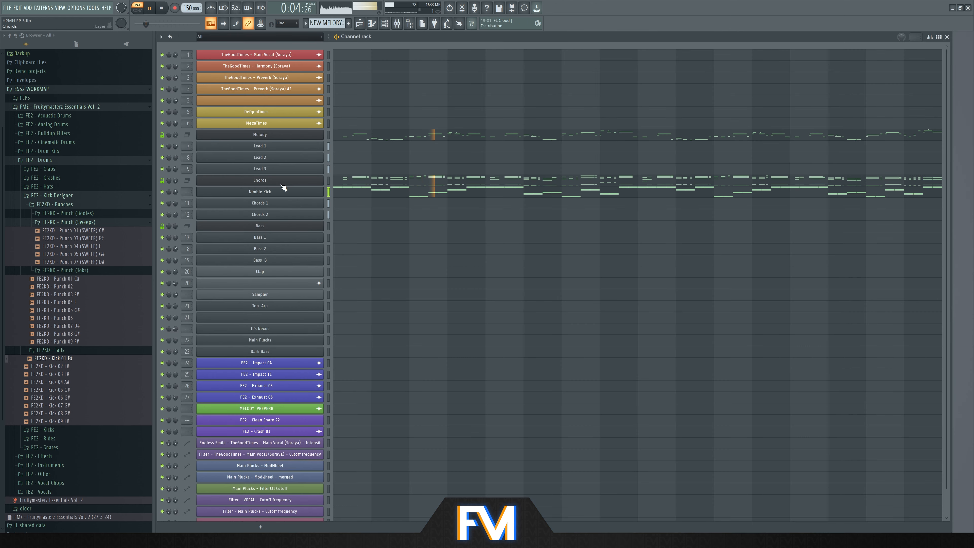
pyautogui.click(355, 193)
pyautogui.press('space')
pyautogui.click(238, 51)
pyautogui.moveTo(224, 319); pyautogui.dragTo(879, 299)
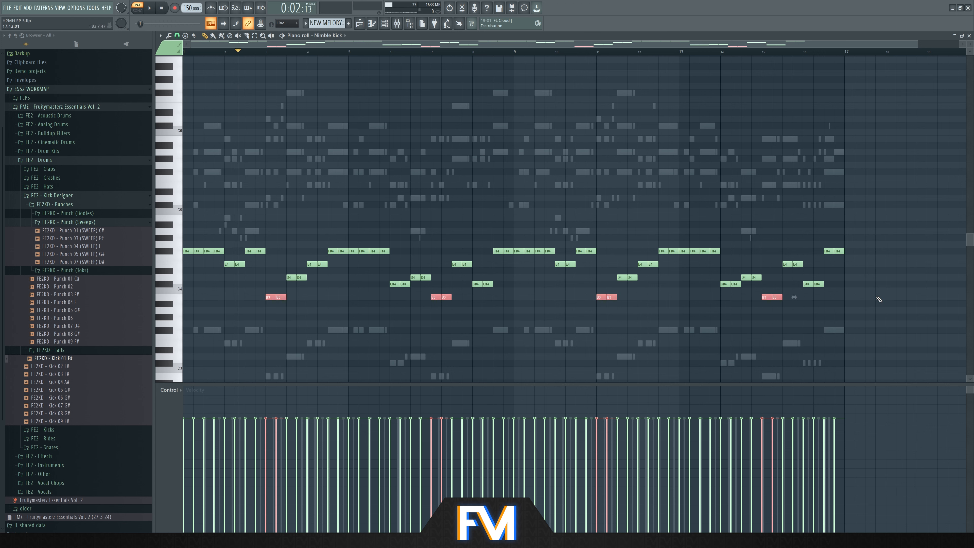
pyautogui.hotkey('ctrl', 'Up')
pyautogui.press('space')
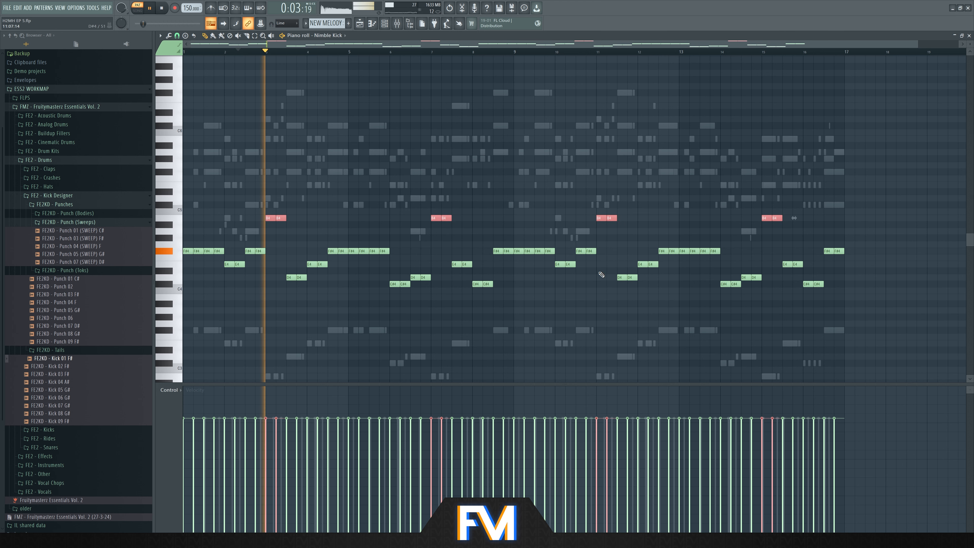
pyautogui.press('space')
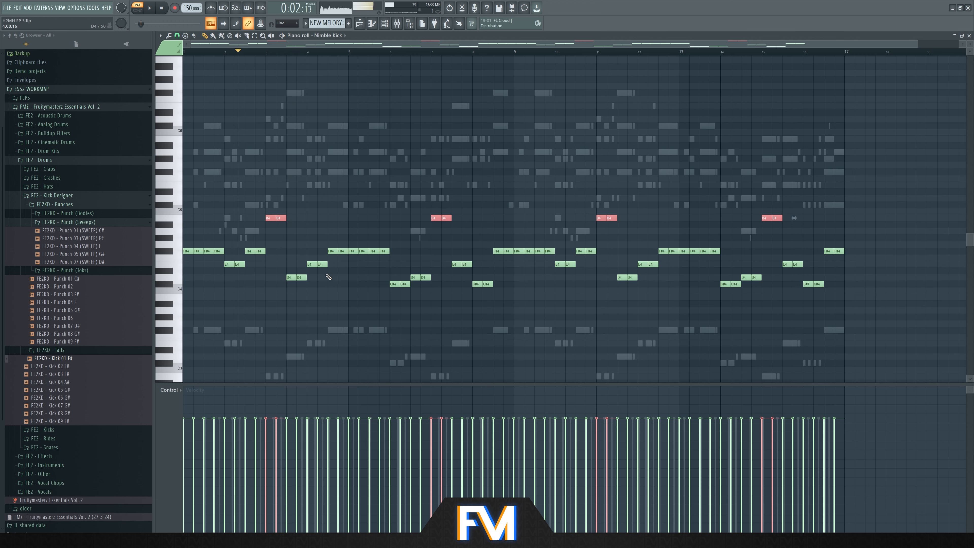
# - Transpose all the C#4 notes of Nimble Kick, and its D4 notes from bar 6 onward, up one octave
pyautogui.press('space')
pyautogui.moveTo(237, 306); pyautogui.dragTo(900, 285)
pyautogui.hotkey('ctrl', 'Up')
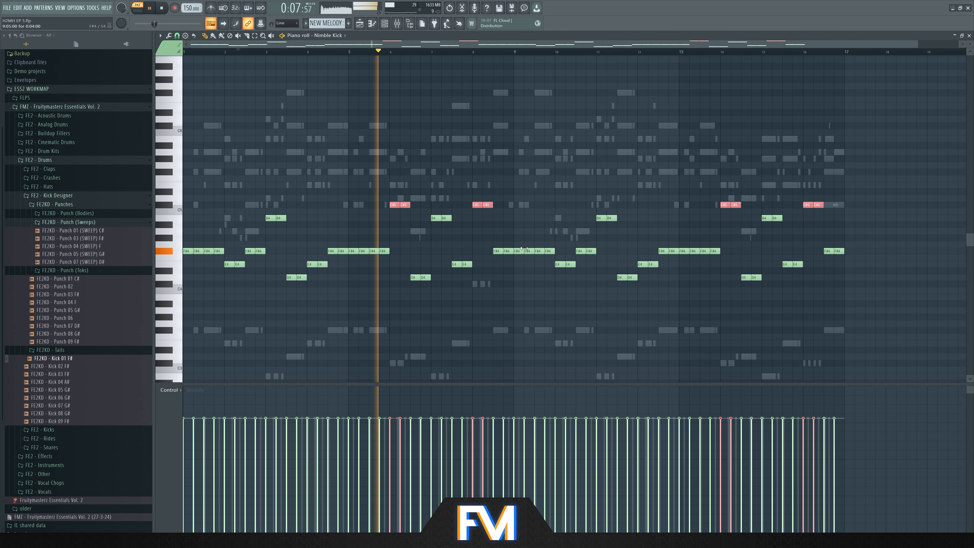
pyautogui.moveTo(379, 283); pyautogui.dragTo(900, 279)
pyautogui.hotkey('ctrl', 'Up')
pyautogui.hotkey('ctrl', 'd')
# - Play the pattern from shortly before bar 9 and delete the F#4 kick note on bar 9's first beat
pyautogui.press('space')
pyautogui.click(488, 52)
pyautogui.press('space')
pyautogui.press('space')
pyautogui.scroll(3, 508, 172)
pyautogui.rightClick(534, 251)
pyautogui.scroll(-3, 534, 246)
pyautogui.press('F7')
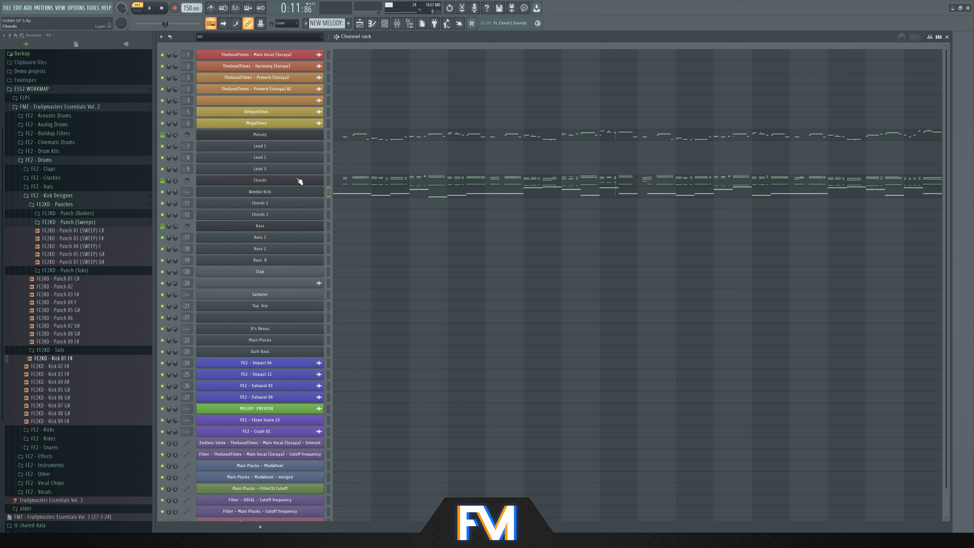
# - Set Nimble Kick's tail stretch to 111% and play the pattern from bar 6
pyautogui.click(283, 192)
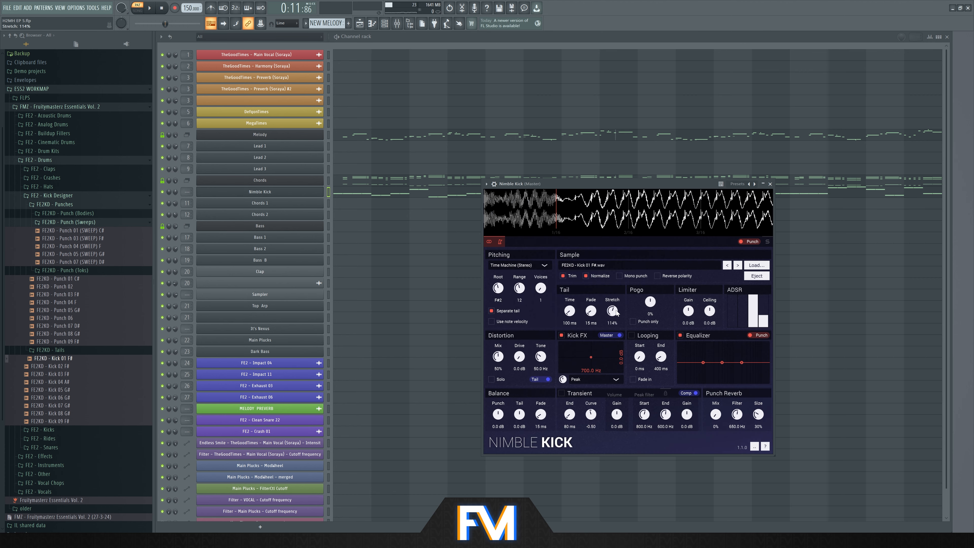
pyautogui.click(378, 51)
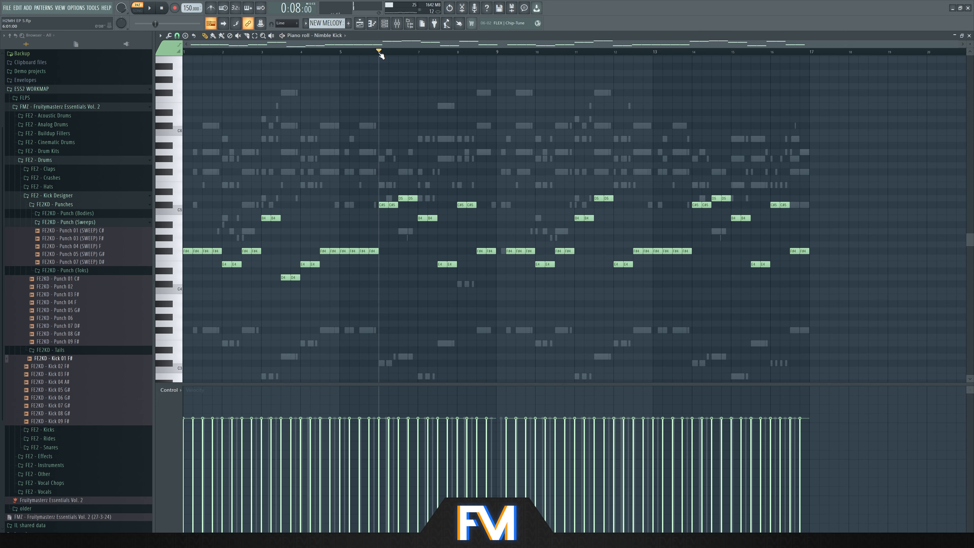
pyautogui.press('space')
pyautogui.scroll(3, 398, 102)
pyautogui.scroll(-3, 415, 136)
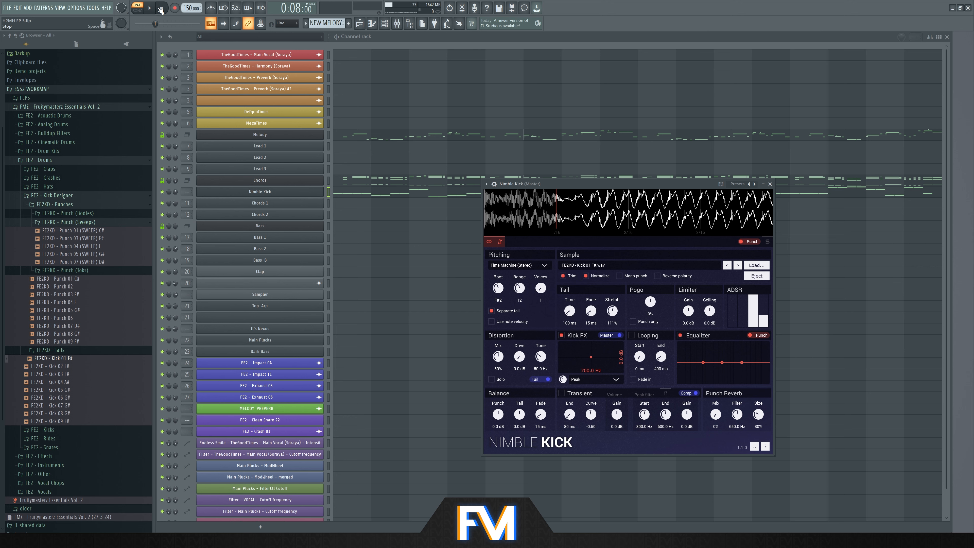
# - Load the FE2KD - Kick 03 F# sample into Nimble Kick and audition it with the pattern
pyautogui.moveTo(611, 183); pyautogui.dragTo(587, 192)
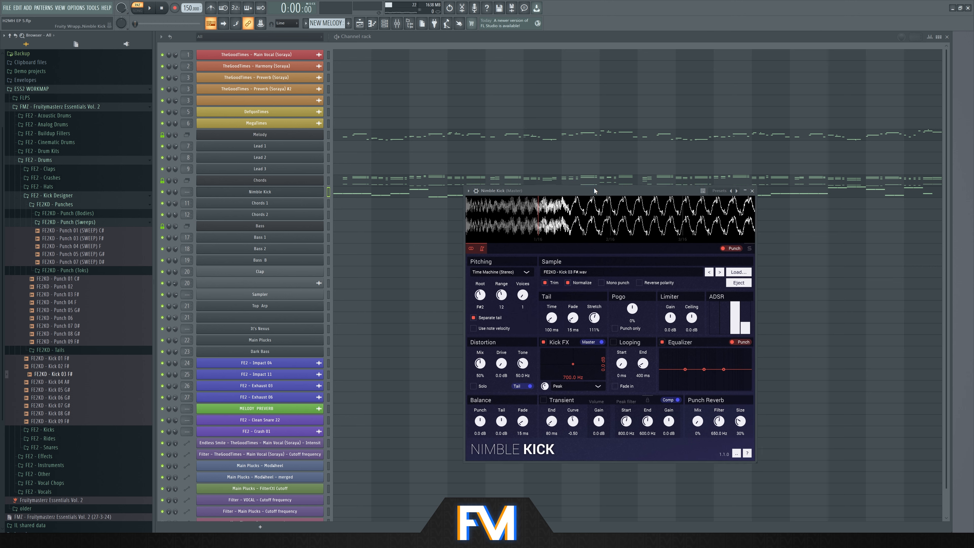
pyautogui.press('space')
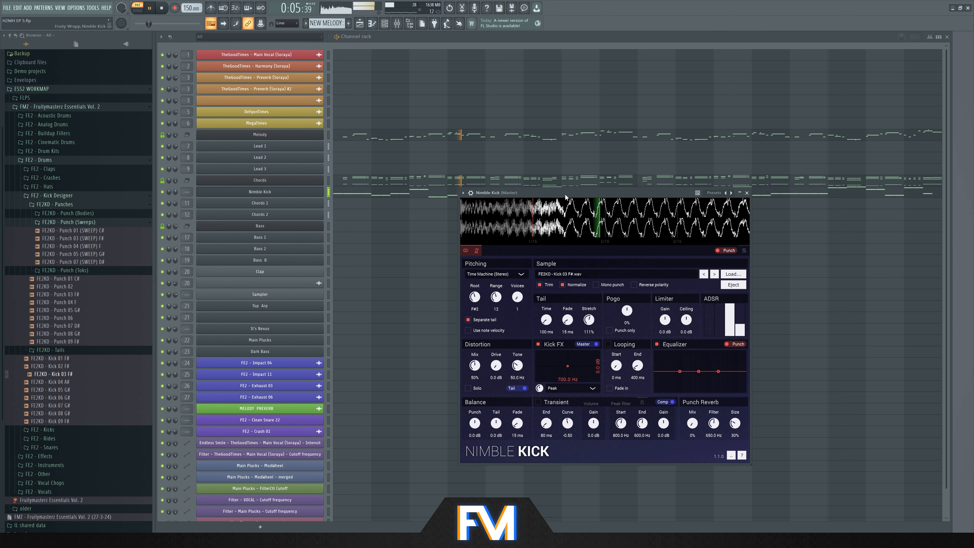
pyautogui.moveTo(564, 194); pyautogui.dragTo(544, 198)
pyautogui.press('space')
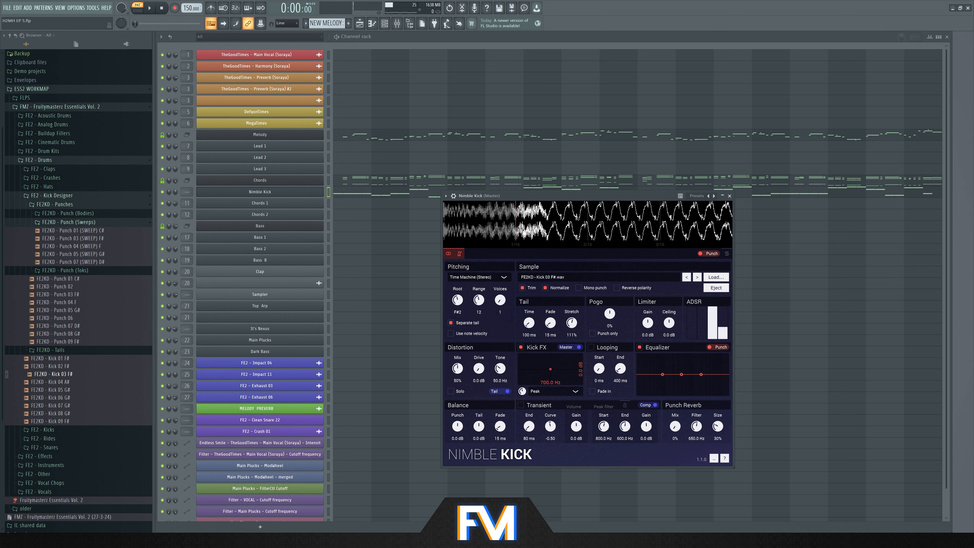
# - Set Nimble Kick's tail time to 136 ms and its tail fade to 29 ms while playing the pattern
pyautogui.moveTo(520, 238); pyautogui.dragTo(548, 234)
pyautogui.press('space')
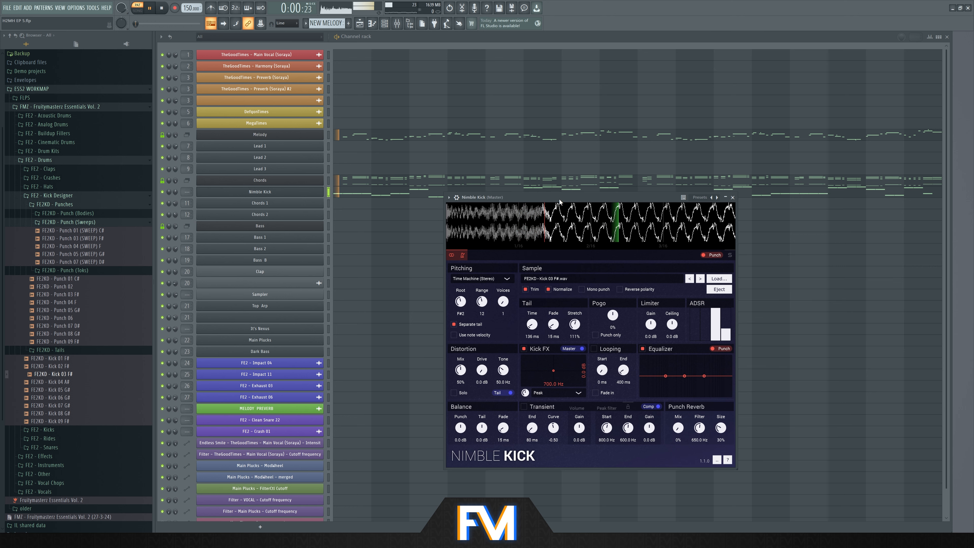
pyautogui.moveTo(554, 328); pyautogui.dragTo(553, 326)
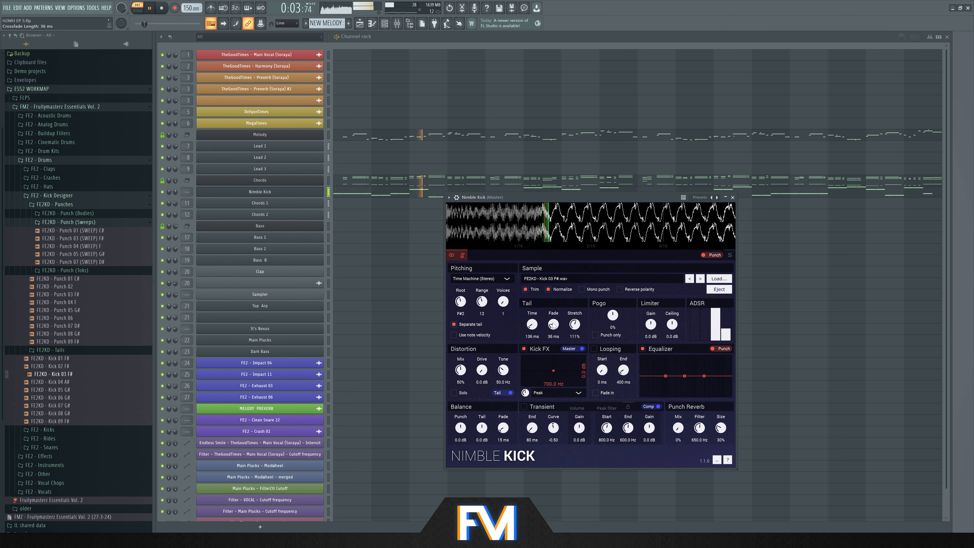
pyautogui.scroll(-1, 554, 326)
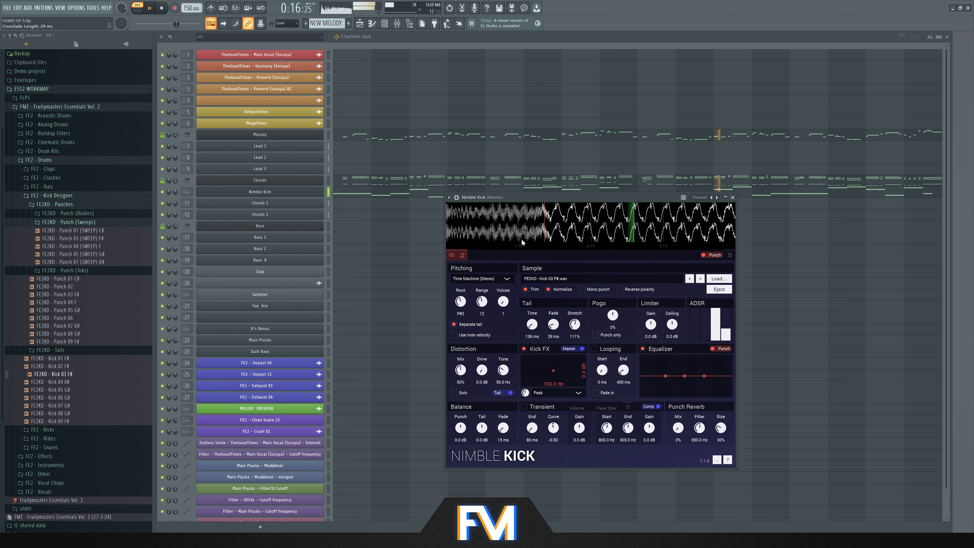
pyautogui.press('space')
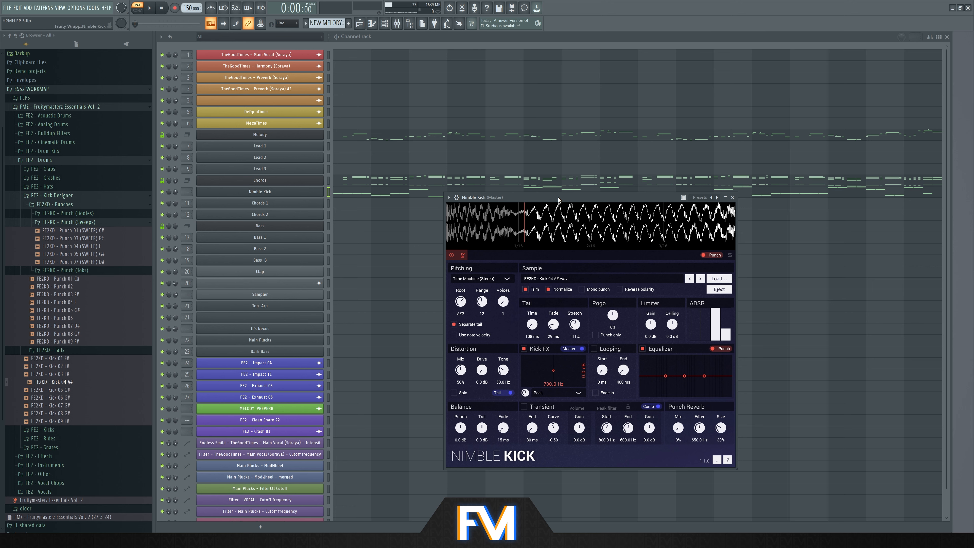
# - Audition the FE2KD - Kick 04 A# and FE2KD - Kick 05 G# samples one after the other in Nimble Kick
pyautogui.moveTo(564, 199); pyautogui.dragTo(566, 199)
pyautogui.press('space')
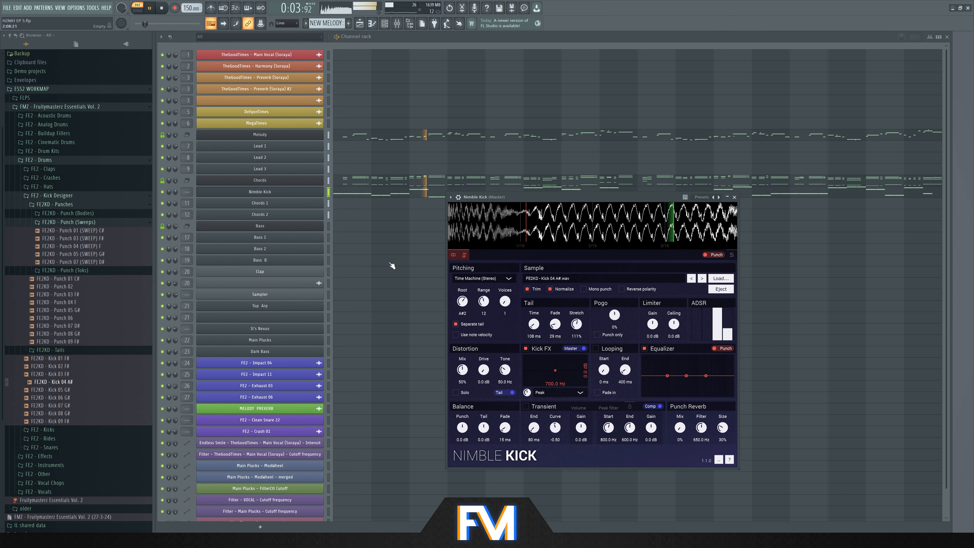
pyautogui.press('space')
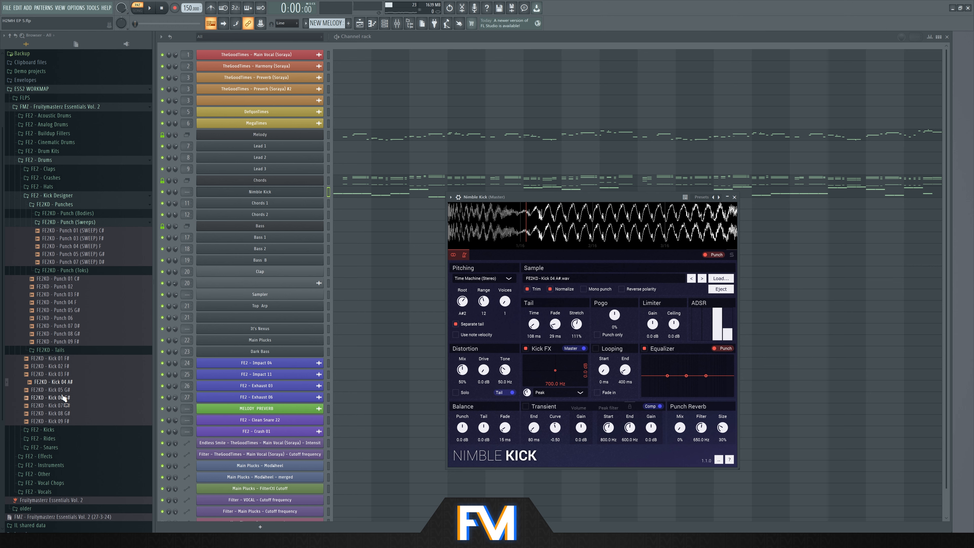
pyautogui.moveTo(59, 395); pyautogui.dragTo(464, 246)
pyautogui.press('space')
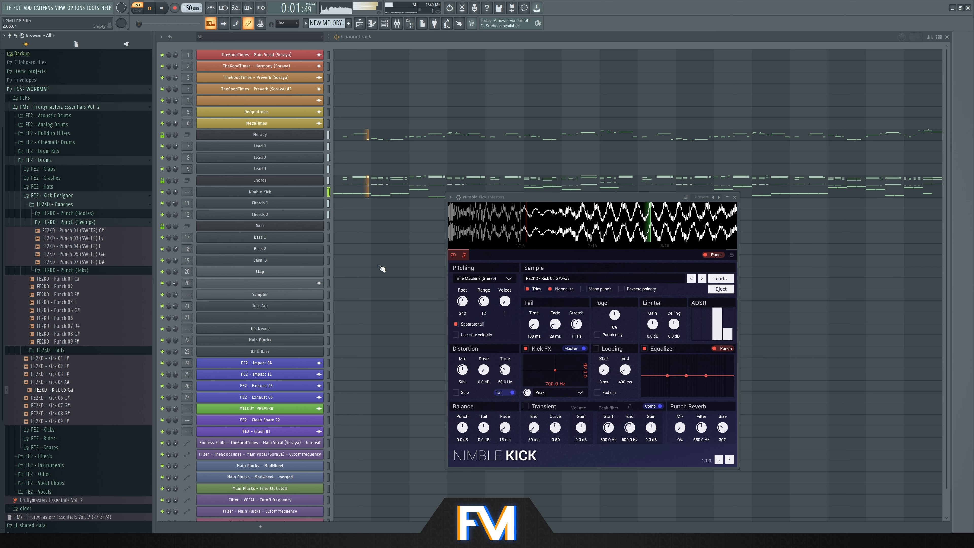
pyautogui.press('space')
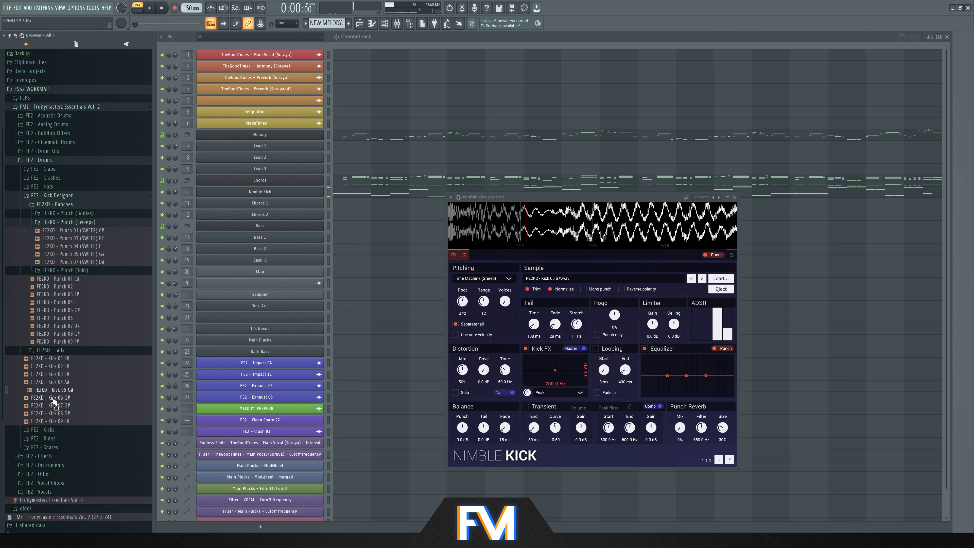
# - Audition the FE2KD - Kick 06 G# and FE2KD - Kick 08 G# samples one after the other in Nimble Kick
pyautogui.moveTo(53, 398); pyautogui.dragTo(475, 230)
pyautogui.press('space')
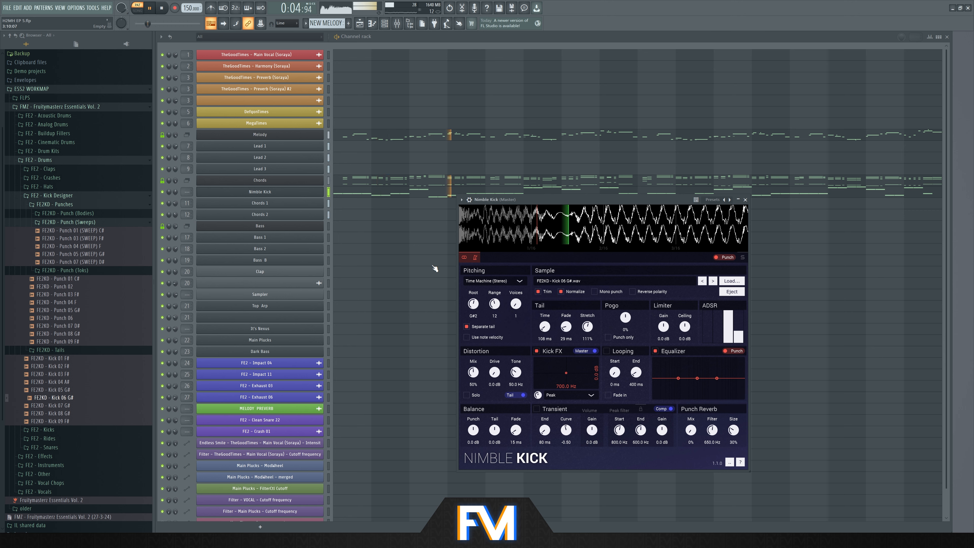
pyautogui.press('space')
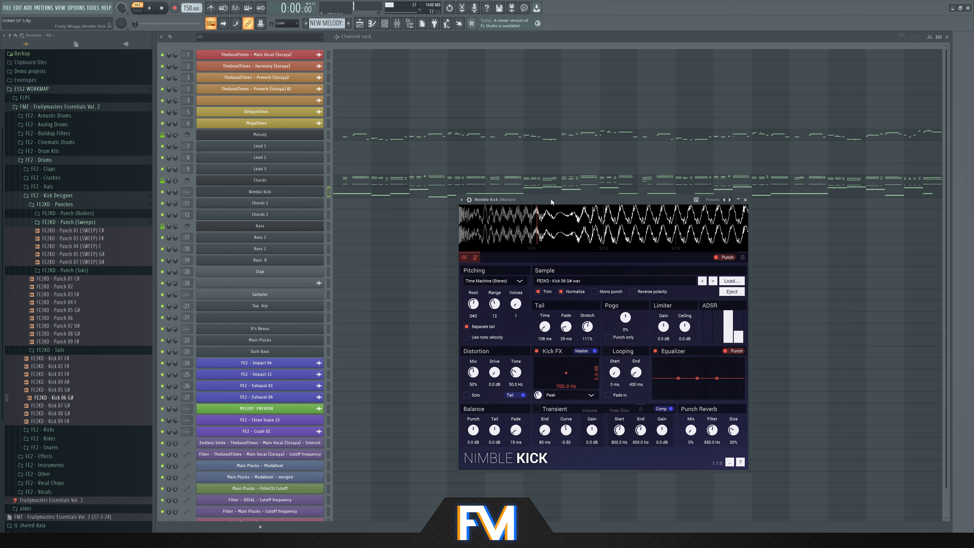
pyautogui.moveTo(526, 197); pyautogui.dragTo(504, 201)
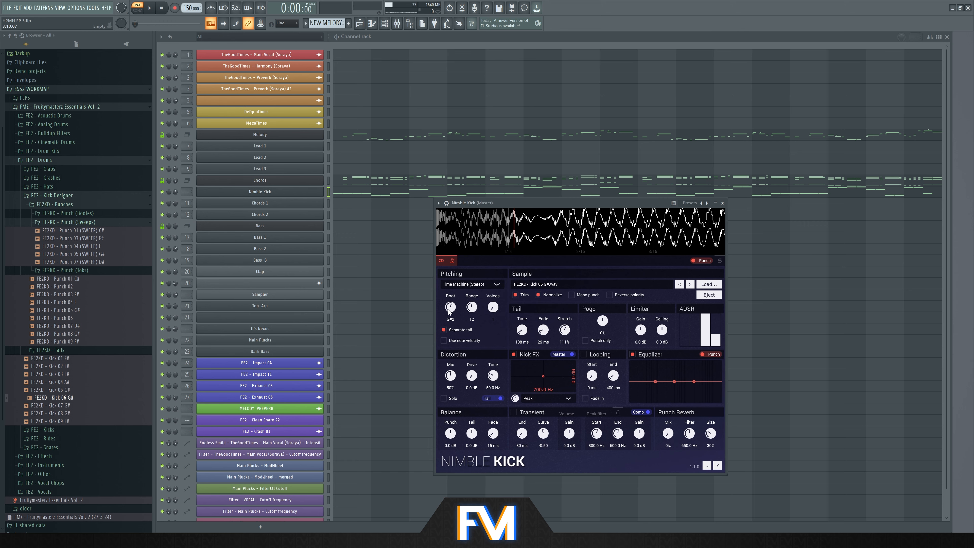
pyautogui.click(55, 413)
pyautogui.moveTo(58, 406); pyautogui.dragTo(514, 240)
pyautogui.moveTo(539, 202); pyautogui.dragTo(572, 210)
pyautogui.press('space')
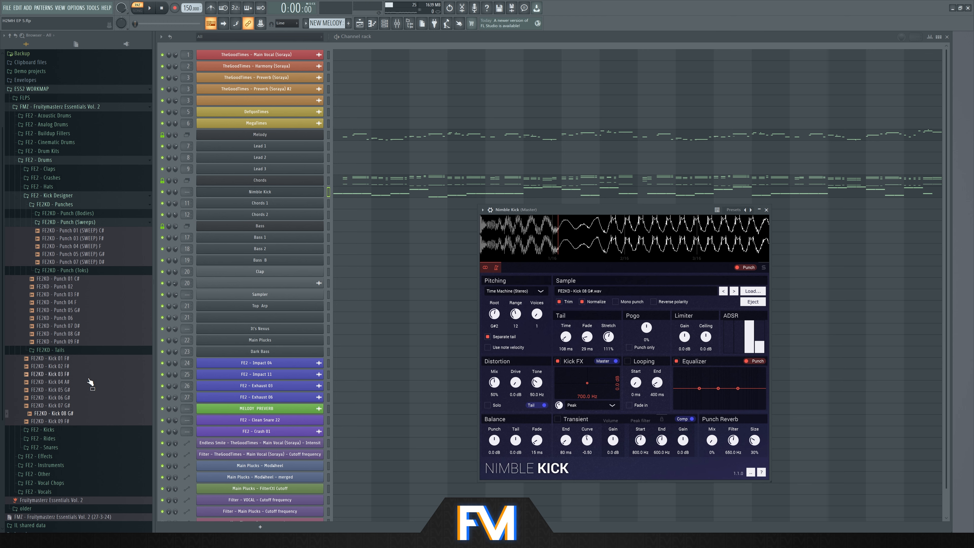
# - Load FE2KD - Kick 03 F# back into Nimble Kick with a 128 ms tail time and play the pattern
pyautogui.click(59, 421)
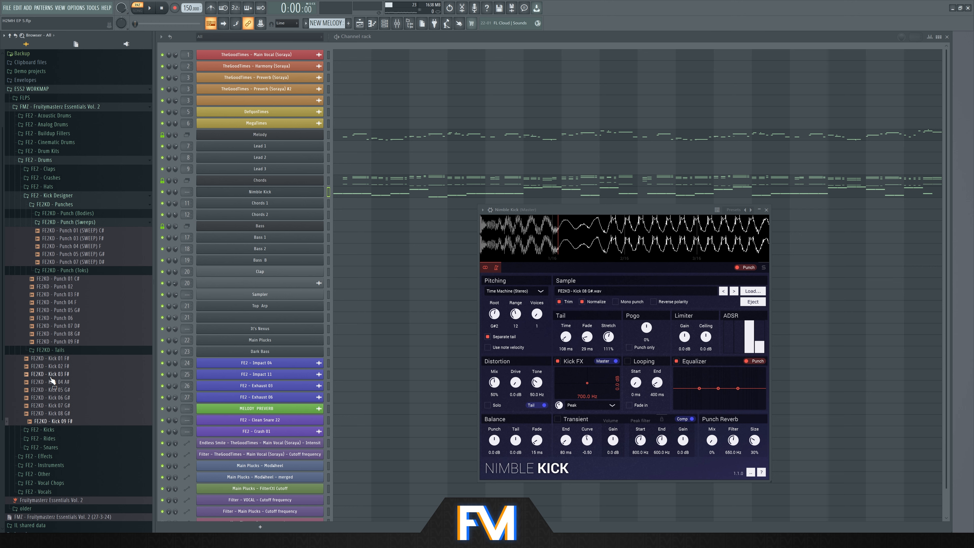
pyautogui.moveTo(53, 379); pyautogui.dragTo(599, 238)
pyautogui.press('space')
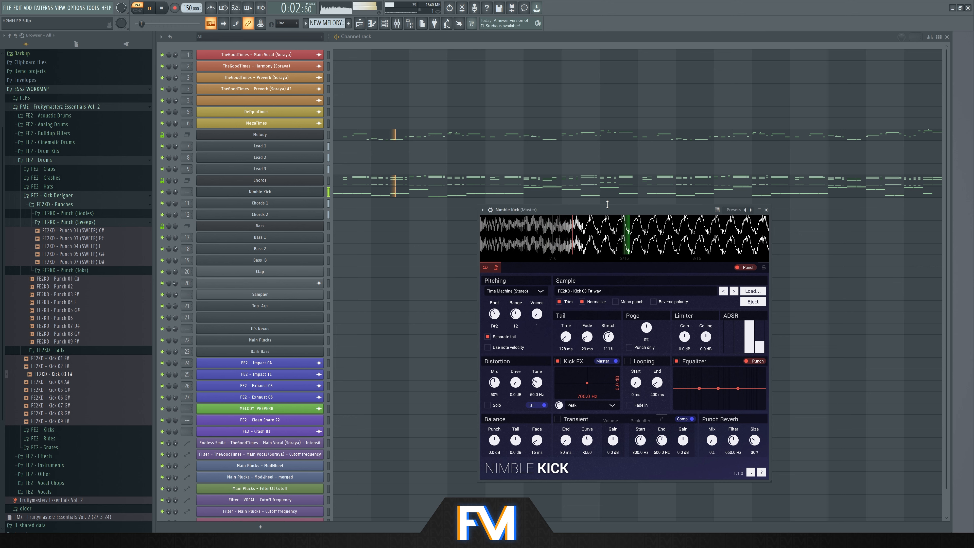
# - Stop playback and switch Nimble Kick's waveform display from Punch to Tail with solo on
pyautogui.press('space')
pyautogui.moveTo(603, 214); pyautogui.dragTo(575, 211)
pyautogui.click(715, 264)
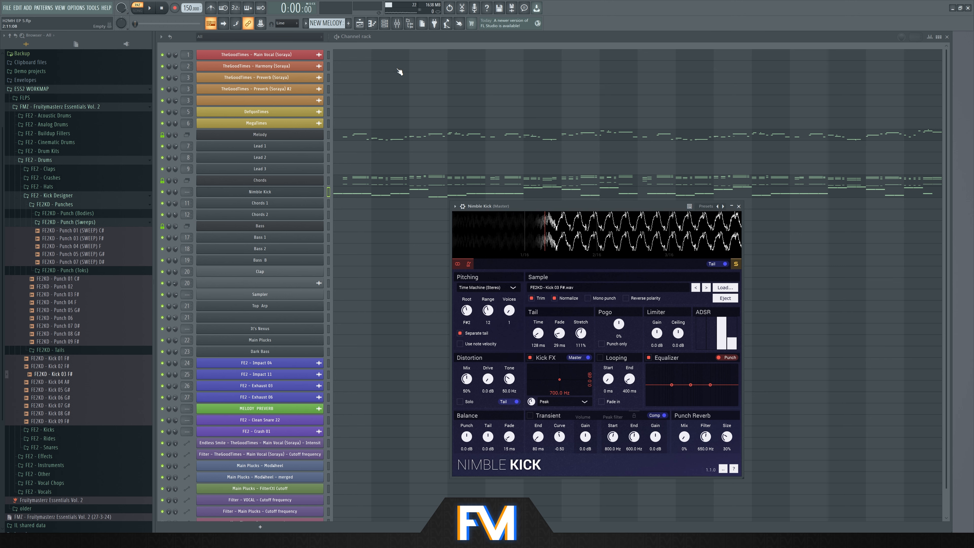
# - Play the NEW MELODY pattern to hear the isolated Nimble Kick tail and stop playback
pyautogui.click(477, 38)
pyautogui.press('space')
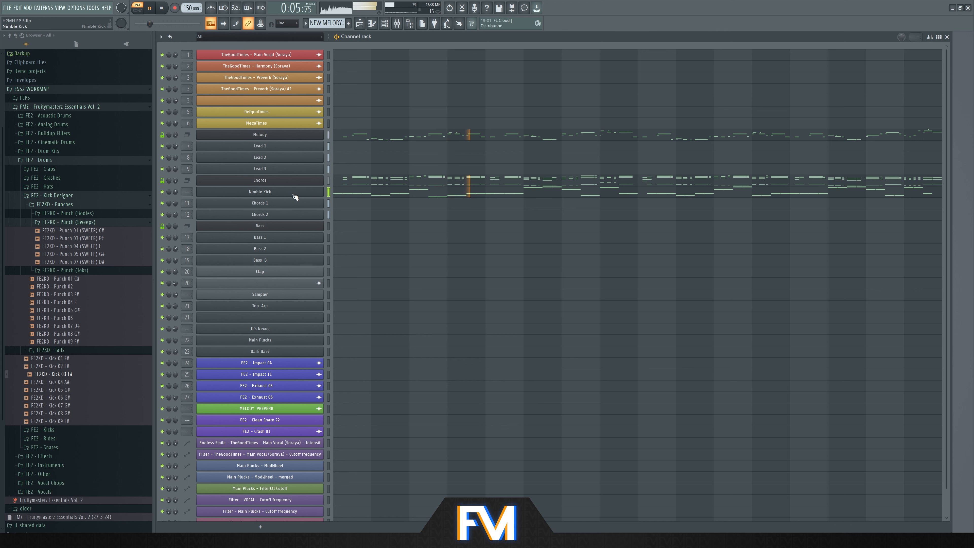
pyautogui.press('space')
# - Rename the Nimble Kick channel to Kick - Tail and give it the Burly Wood color
pyautogui.rightClick(304, 192)
pyautogui.click(359, 206)
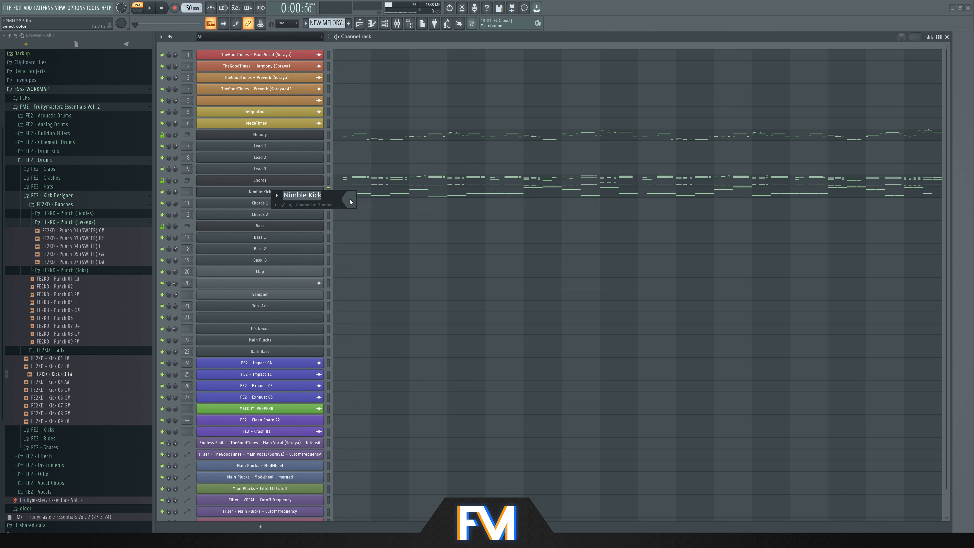
pyautogui.click(350, 199)
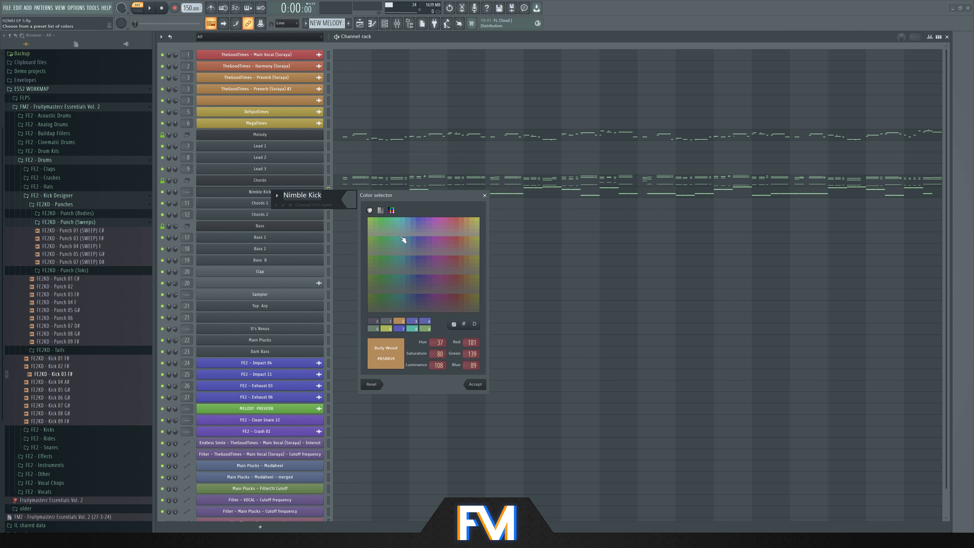
pyautogui.write('Kick - Tale')
pyautogui.press('Return')
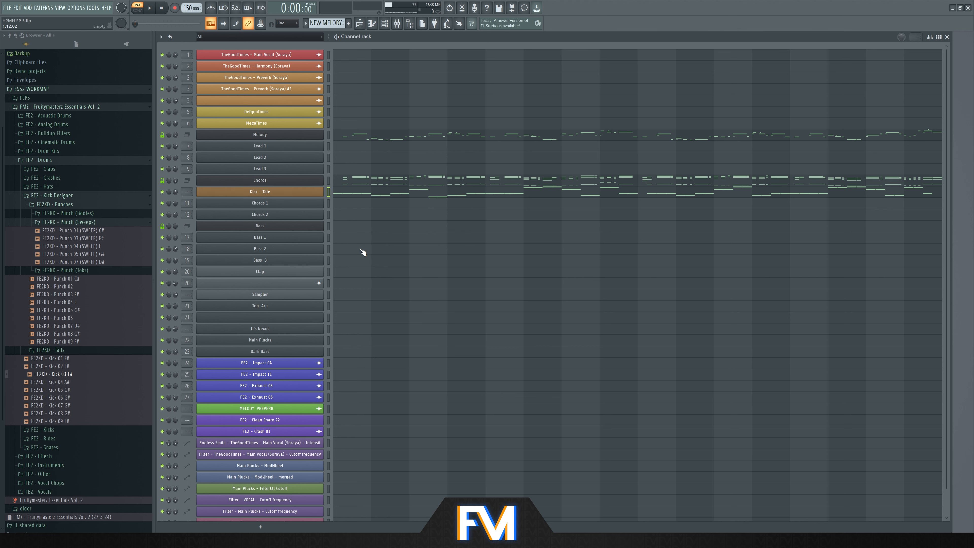
pyautogui.rightClick(321, 189)
pyautogui.click(345, 206)
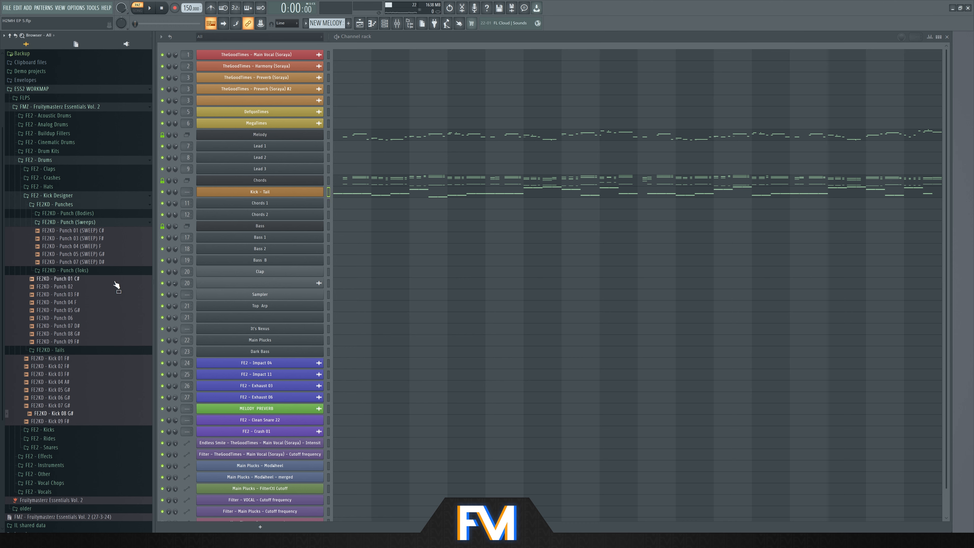
# - Move the Kick - Tail notes out of the NEW MELODY pattern into a separate Pattern 22
pyautogui.click(337, 23)
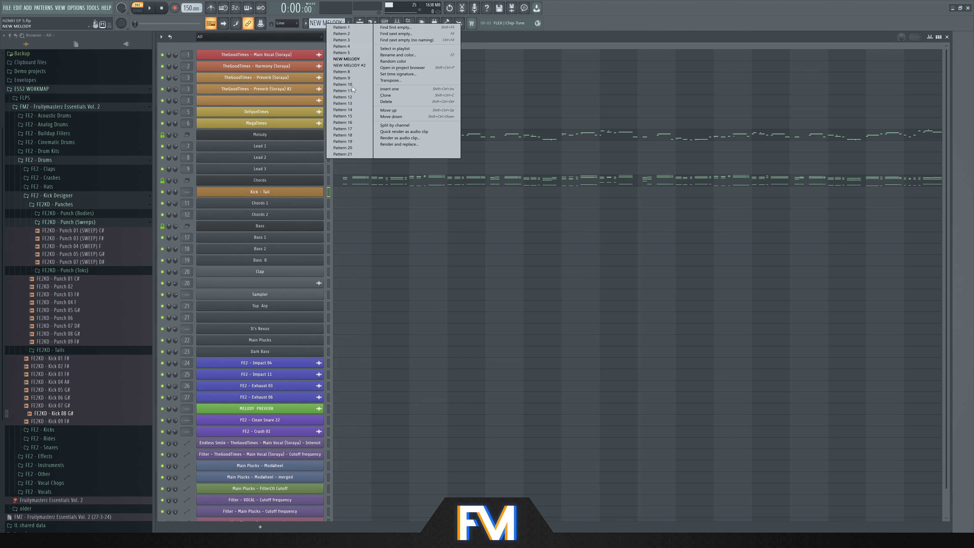
pyautogui.click(341, 153)
pyautogui.press('space')
pyautogui.click(76, 8)
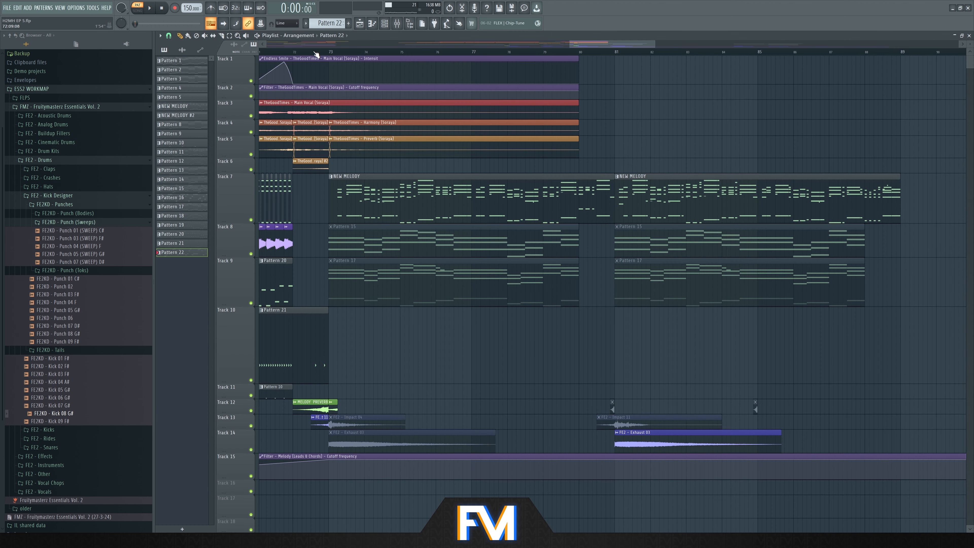
# - Place Pattern 22 on Track 10 at bar 73 and play the song from just before the drop
pyautogui.click(319, 52)
pyautogui.press('l')
pyautogui.press('space')
pyautogui.scroll(5, 314, 272)
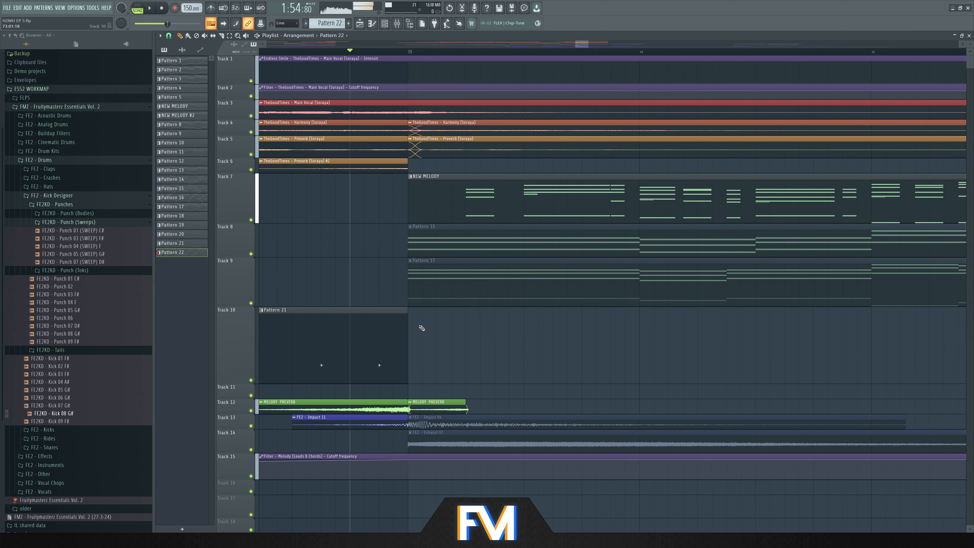
pyautogui.press('space')
pyautogui.click(422, 329)
pyautogui.press('space')
pyautogui.scroll(-8, 428, 323)
pyautogui.press('space')
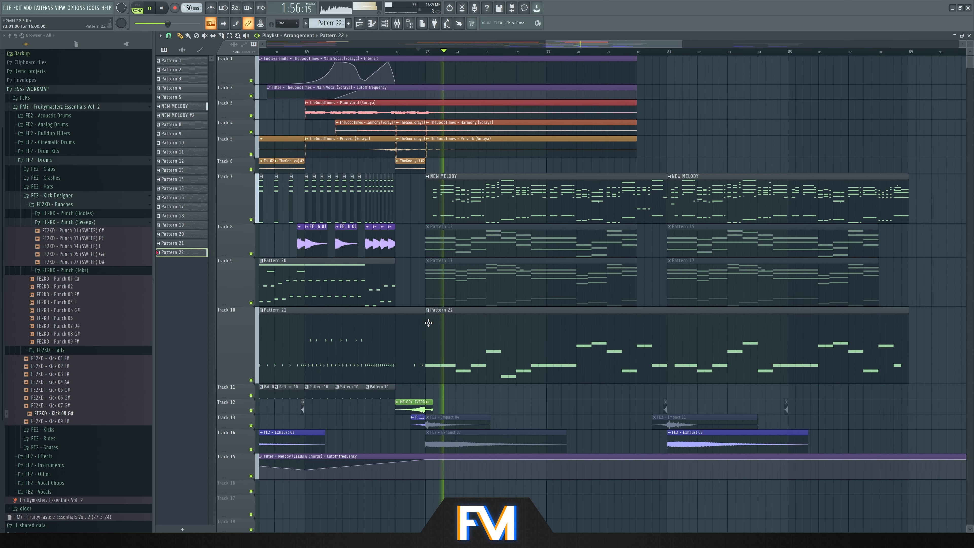
# - Remove the muted impact and exhaust clips from Tracks 13 and 14 and cut Track 15's filter automation just after bar 73
pyautogui.scroll(-3, 413, 391)
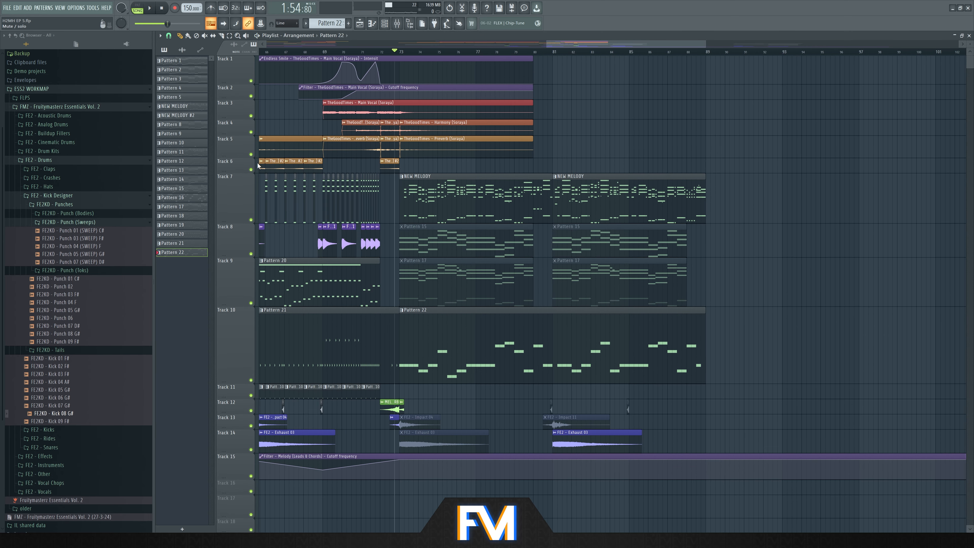
pyautogui.press('pageup')
pyautogui.press('pageup')
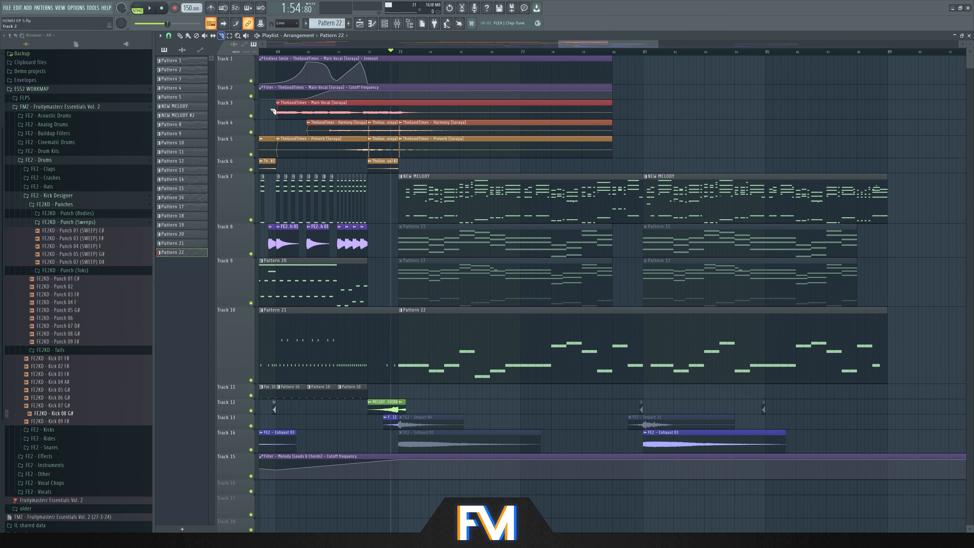
pyautogui.scroll(-2, 273, 112)
# - Add the FE2KD - Punch 08 G# sample to Track 11 at the start of bar 73
pyautogui.click(86, 334)
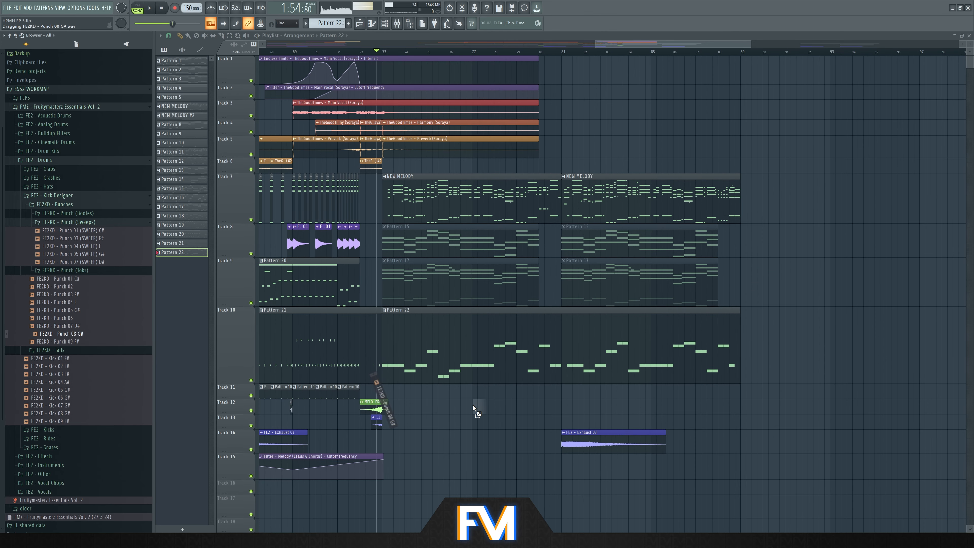
pyautogui.moveTo(473, 405); pyautogui.dragTo(434, 391)
pyautogui.scroll(7, 408, 395)
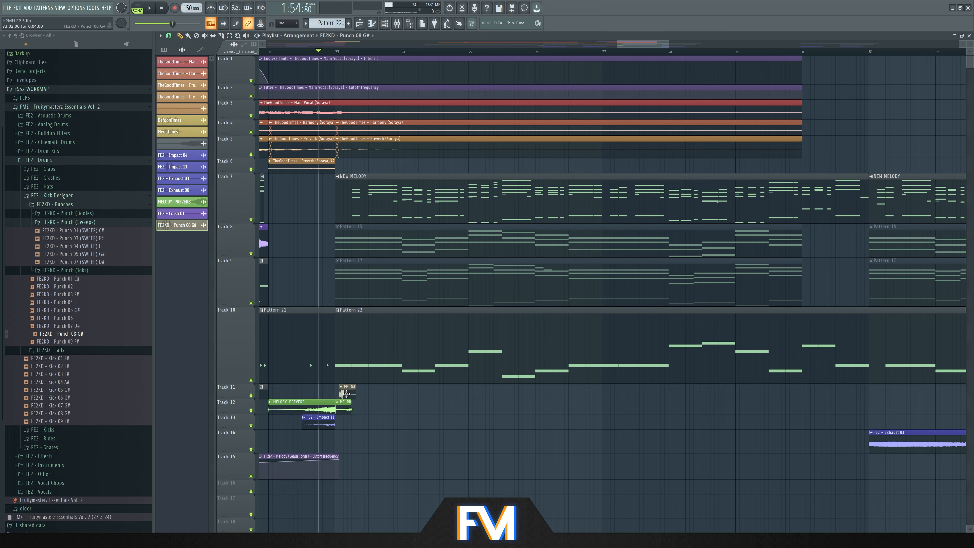
pyautogui.scroll(6, 346, 393)
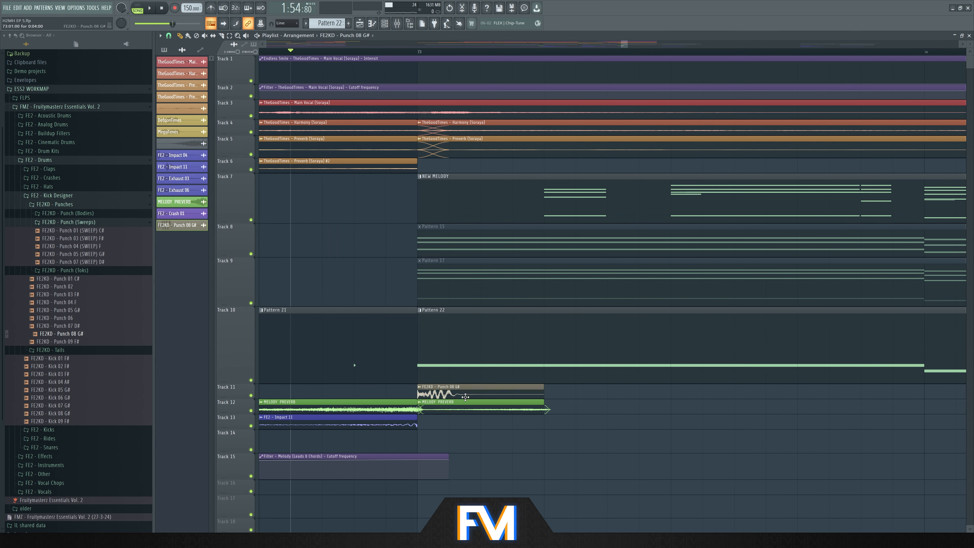
# - Open the FE2KD - Punch 08 G# clip's settings and play the punch with Track 11 soloed
pyautogui.doubleClick(466, 397)
pyautogui.press('space')
pyautogui.press('space')
pyautogui.press('space')
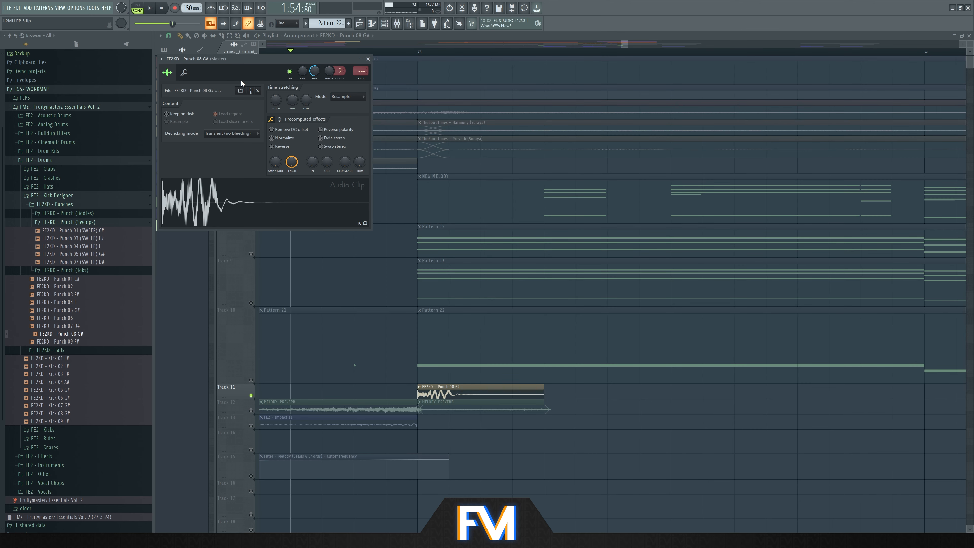
# - Set the punch sample's pitch shift to +1200 cents with the Auto stretch mode and audition it
pyautogui.scroll(12, 279, 100)
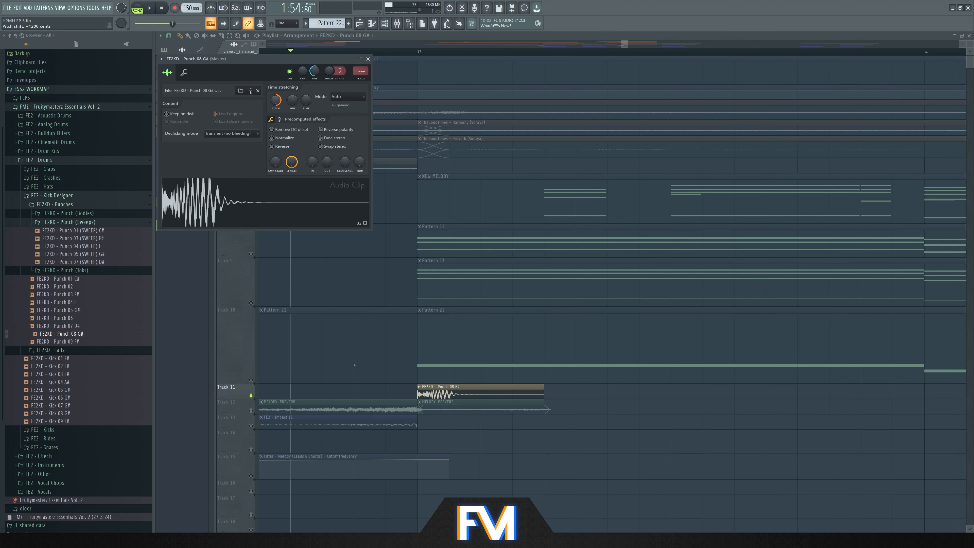
pyautogui.press('space')
pyautogui.press('space')
pyautogui.press('space')
pyautogui.press('space')
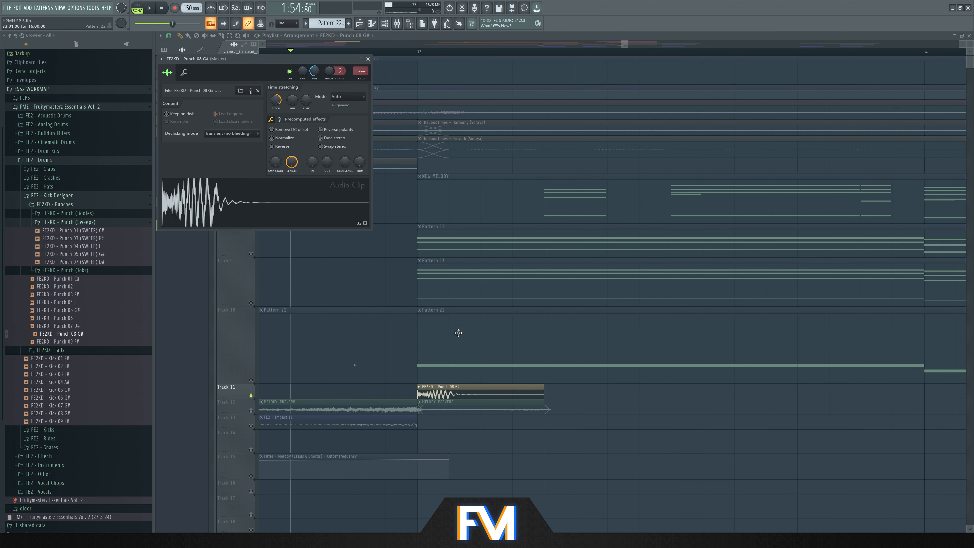
pyautogui.press('Escape')
# - Unmute Track 10 and play the kick tail together with the punch on Track 11
pyautogui.click(252, 381)
pyautogui.press('space')
pyautogui.press('space')
pyautogui.press('space')
# - Place FE2KD - Punch 08 G# clips on the second, third and fourth beats of bar 73 on Track 11
pyautogui.click(552, 395)
pyautogui.click(678, 395)
pyautogui.press('space')
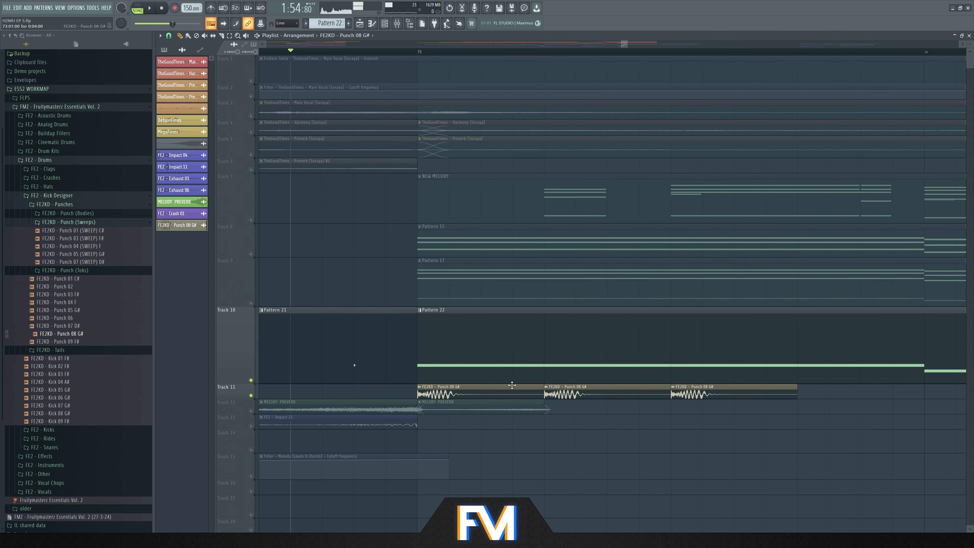
pyautogui.scroll(-3, 532, 389)
pyautogui.scroll(3, 708, 416)
pyautogui.moveTo(628, 397); pyautogui.dragTo(591, 399)
pyautogui.scroll(-1, 587, 399)
pyautogui.scroll(-2, 587, 399)
# - Fill bar 74 on Track 11 with four FE2KD - Punch 08 G# clips, one on each beat
pyautogui.click(668, 394)
pyautogui.press('space')
pyautogui.click(703, 394)
pyautogui.click(745, 392)
pyautogui.moveTo(821, 395); pyautogui.dragTo(794, 397)
pyautogui.scroll(-3, 714, 405)
pyautogui.scroll(3, 698, 416)
pyautogui.press('space')
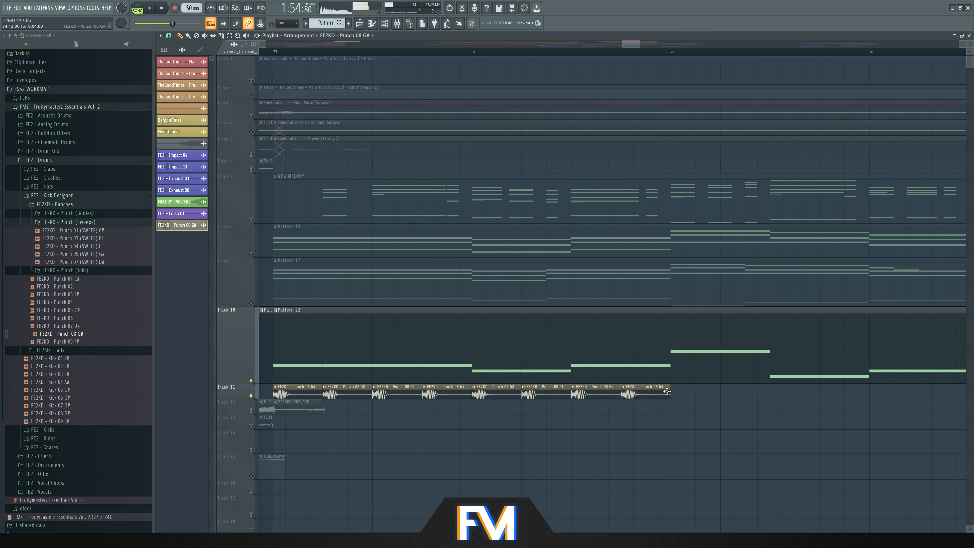
# - Play the kick tail and punch clips together from just before bar 73
pyautogui.scroll(-2, 548, 353)
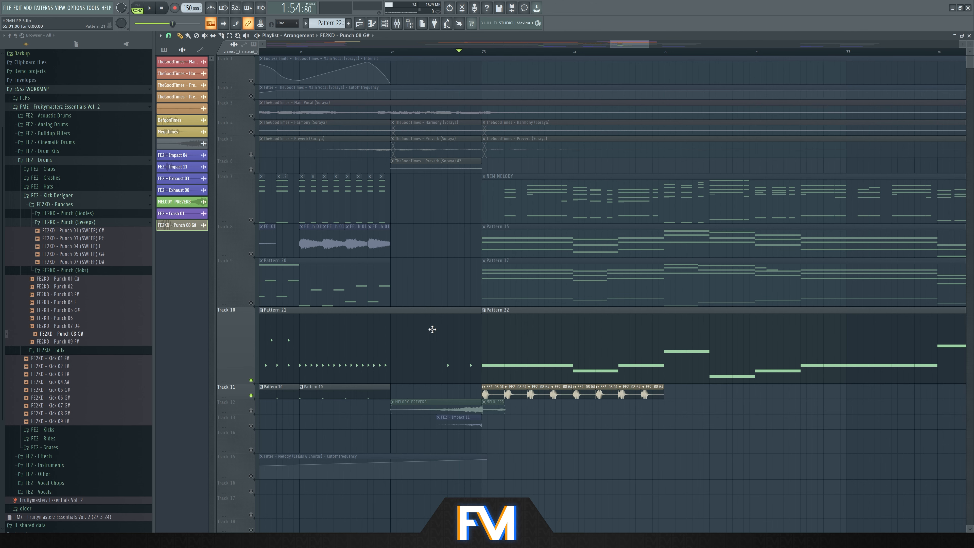
pyautogui.scroll(-2, 433, 330)
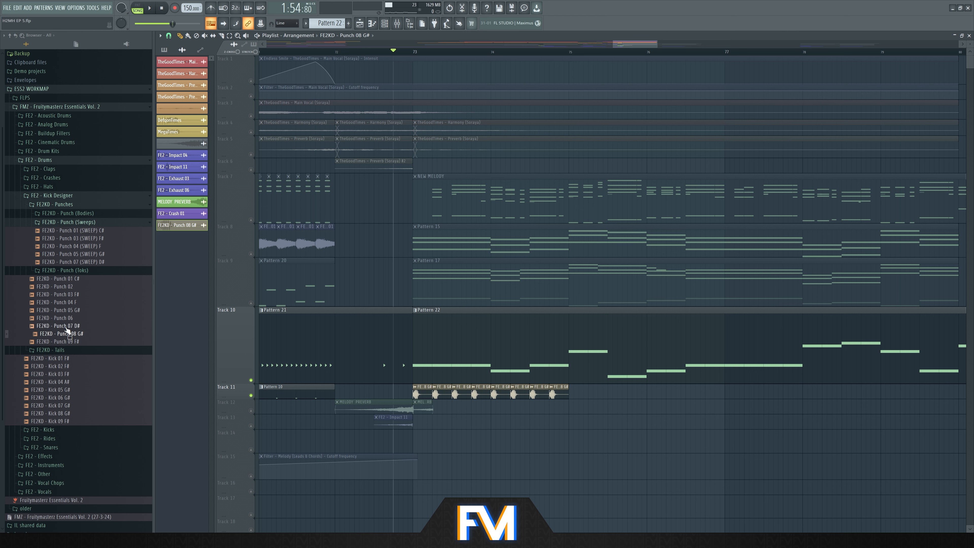
pyautogui.press('space')
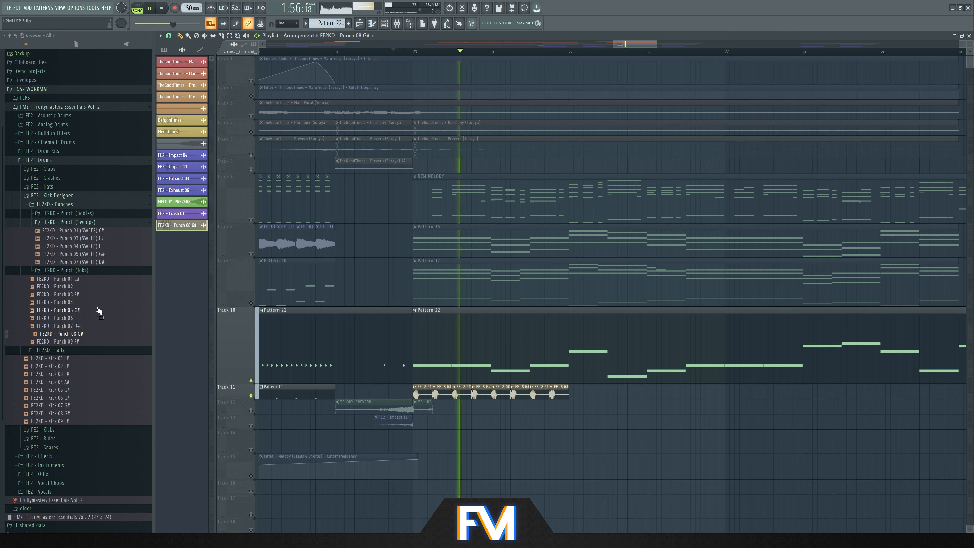
pyautogui.press('space')
pyautogui.scroll(2, 437, 392)
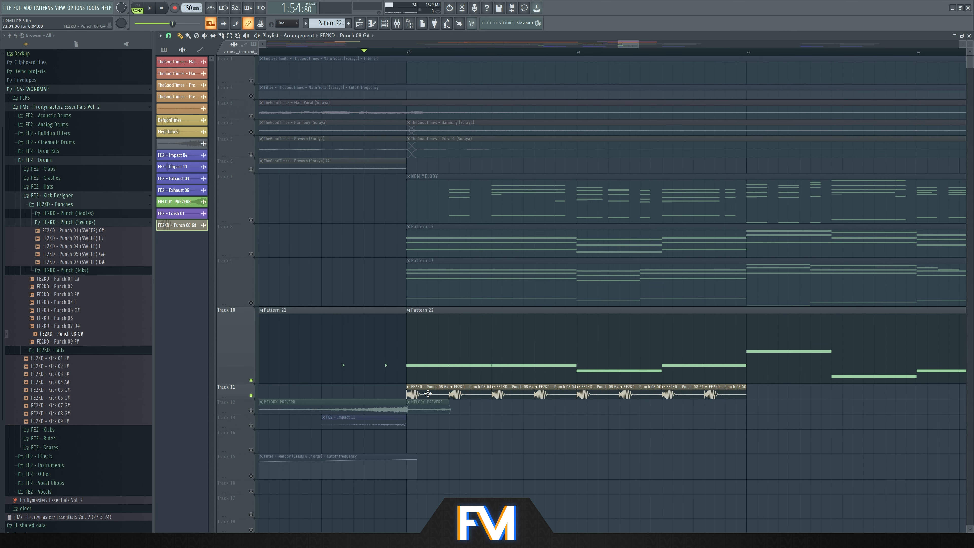
pyautogui.scroll(-2, 496, 406)
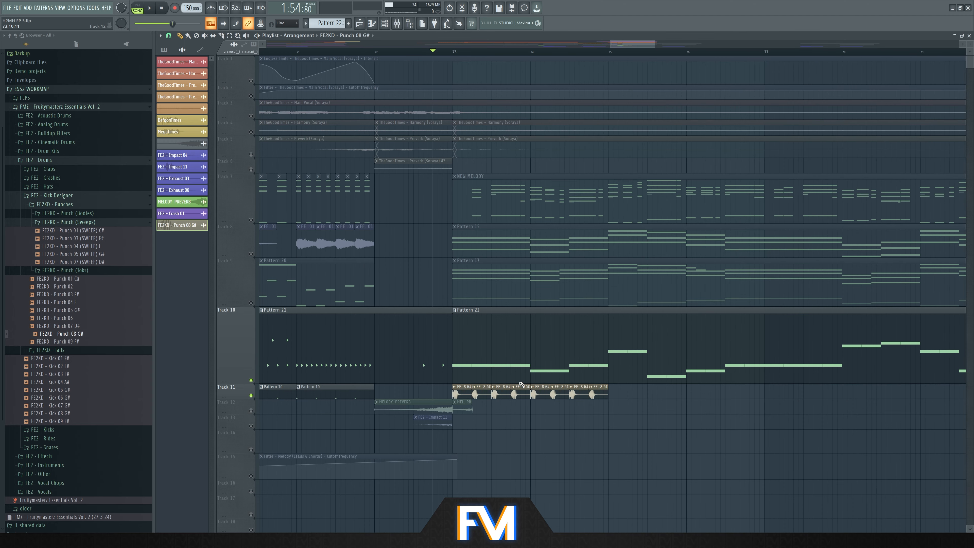
# - Move the punch clips down to Track 14 and shift the preverb and impact clips up one track
pyautogui.scroll(2, 439, 403)
pyautogui.moveTo(520, 441); pyautogui.dragTo(828, 388)
pyautogui.hotkey('shift', 'Down')
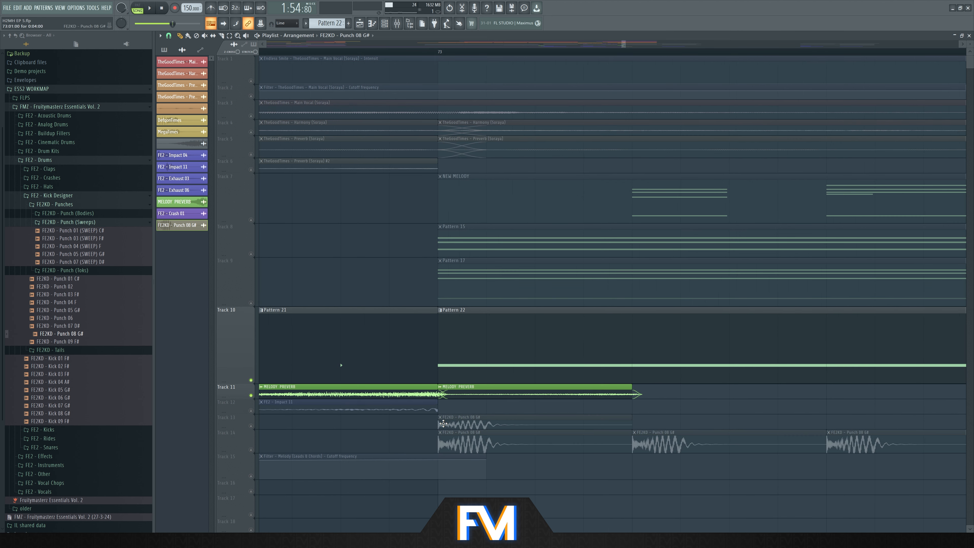
# - Make the punch copy on Track 13 unique, reverse its sample and position it to end at bar 73
pyautogui.rightClick(440, 420)
pyautogui.click(456, 468)
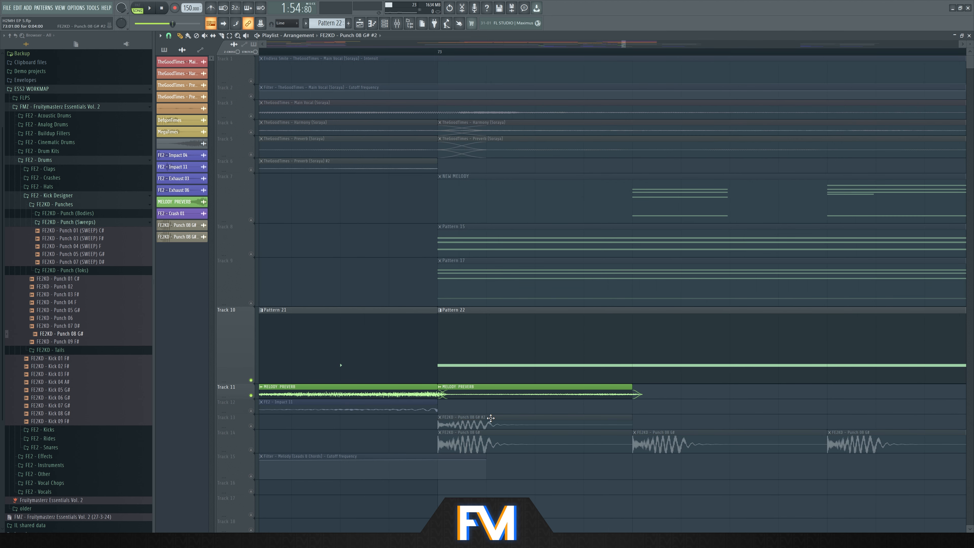
pyautogui.click(282, 156)
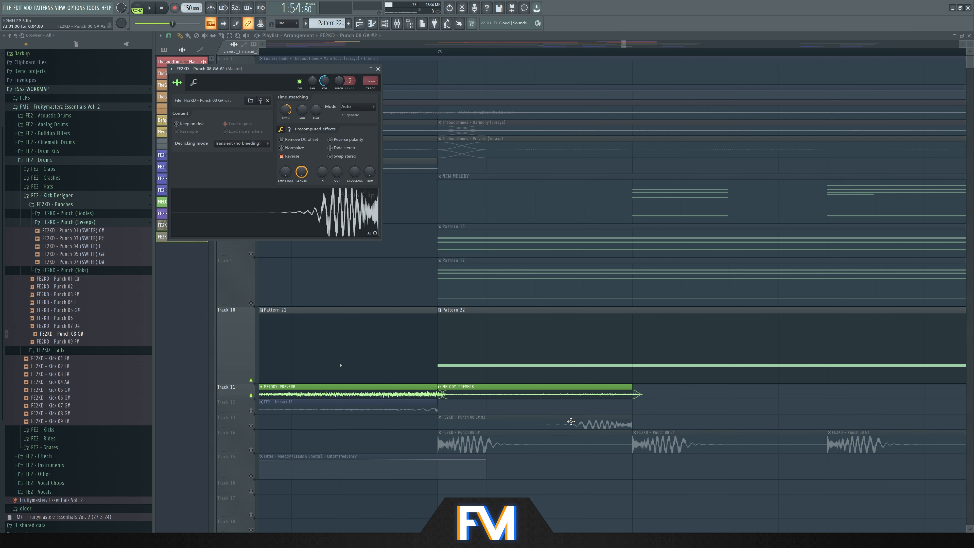
pyautogui.moveTo(572, 421); pyautogui.dragTo(392, 415)
pyautogui.scroll(-3, 552, 411)
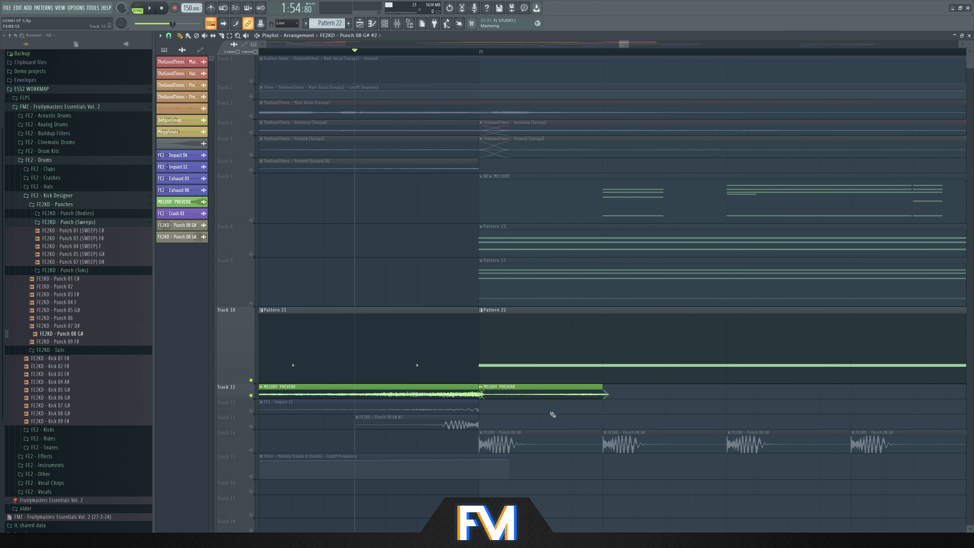
# - Unmute Tracks 13 and 14, trim the end of the reversed punch and realign it to finish at bar 73
pyautogui.click(251, 450)
pyautogui.scroll(2, 493, 423)
pyautogui.scroll(2, 499, 422)
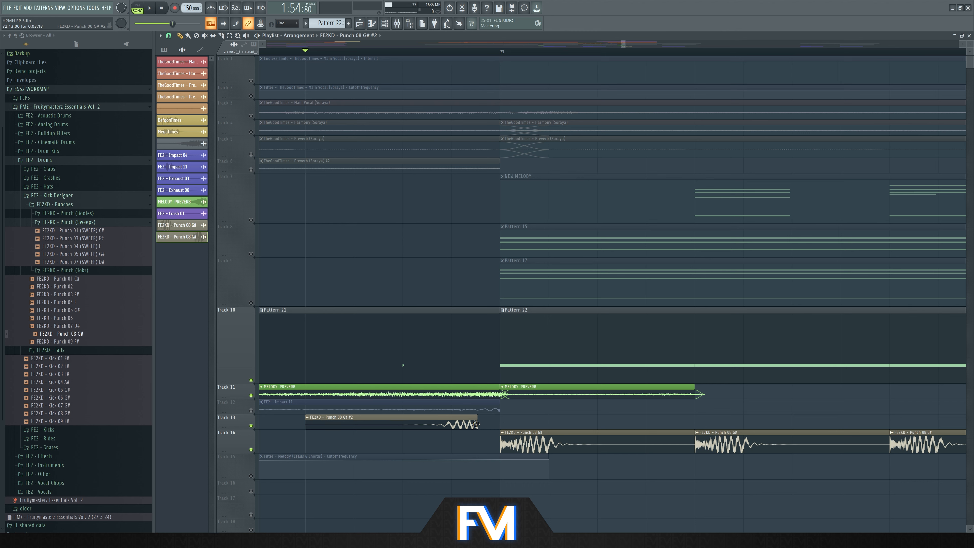
pyautogui.moveTo(463, 417); pyautogui.dragTo(468, 417)
pyautogui.press('space')
pyautogui.press('space')
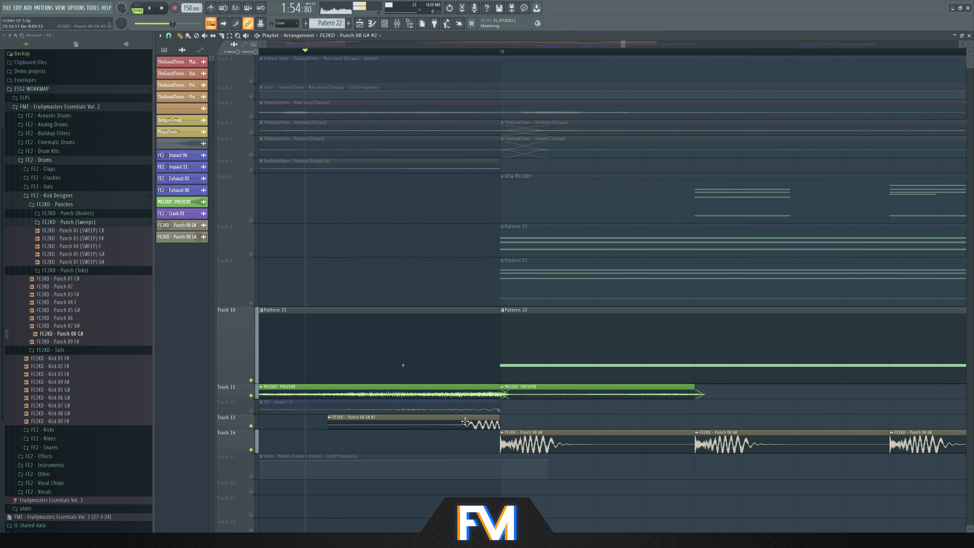
# - Shorten the reversed punch to half a beat, repeat it before each beat through bar 73, and loop that bar
pyautogui.doubleClick(467, 417)
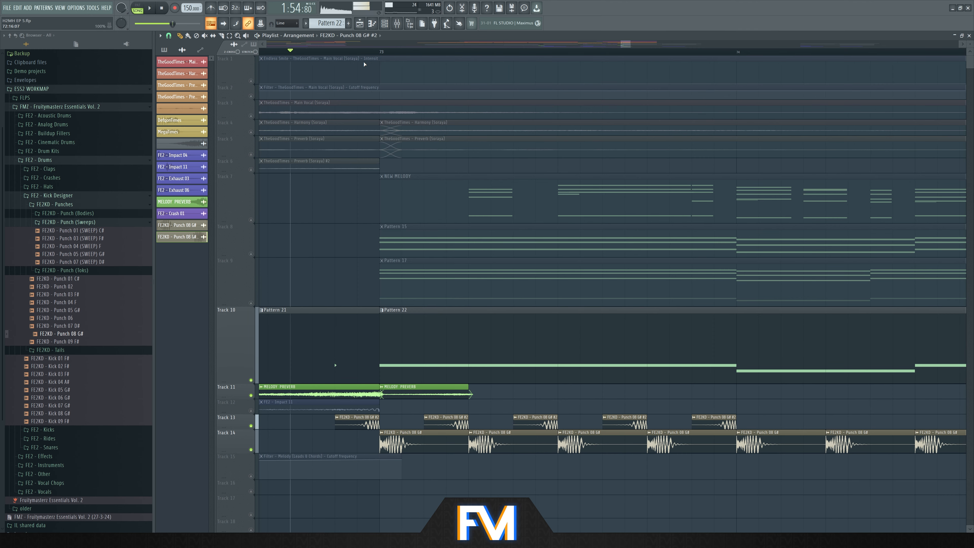
pyautogui.moveTo(381, 52); pyautogui.dragTo(703, 92)
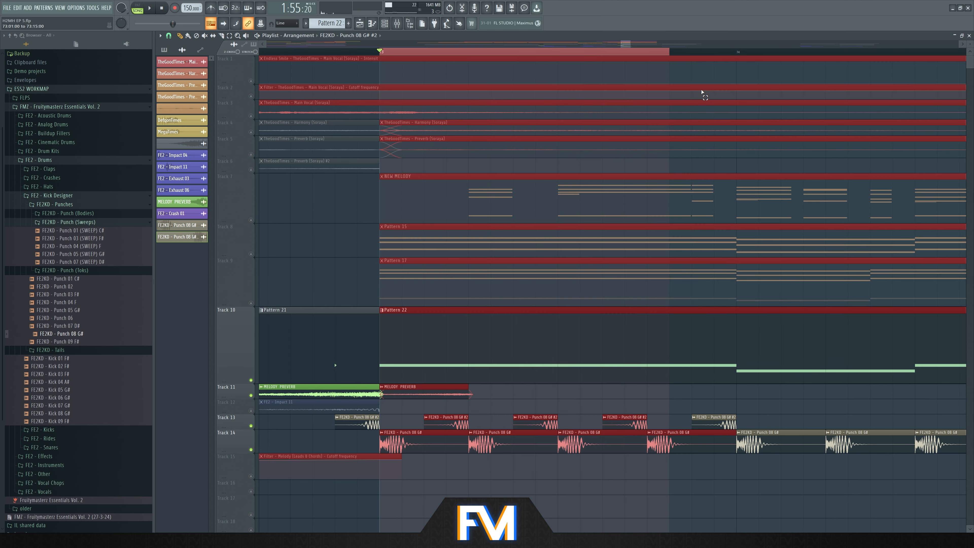
pyautogui.press('space')
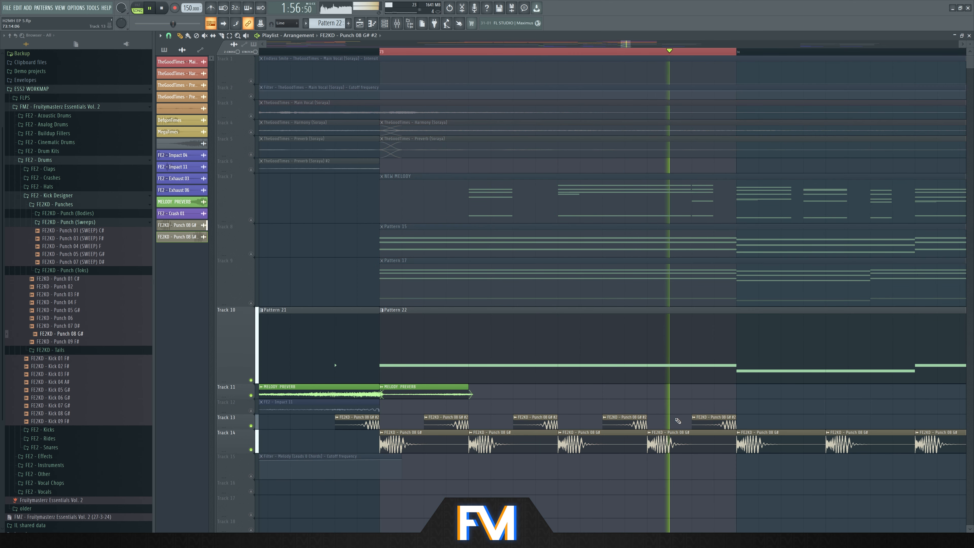
# - Add a fade-in to the reversed punch sample and stop the looped playback
pyautogui.doubleClick(628, 422)
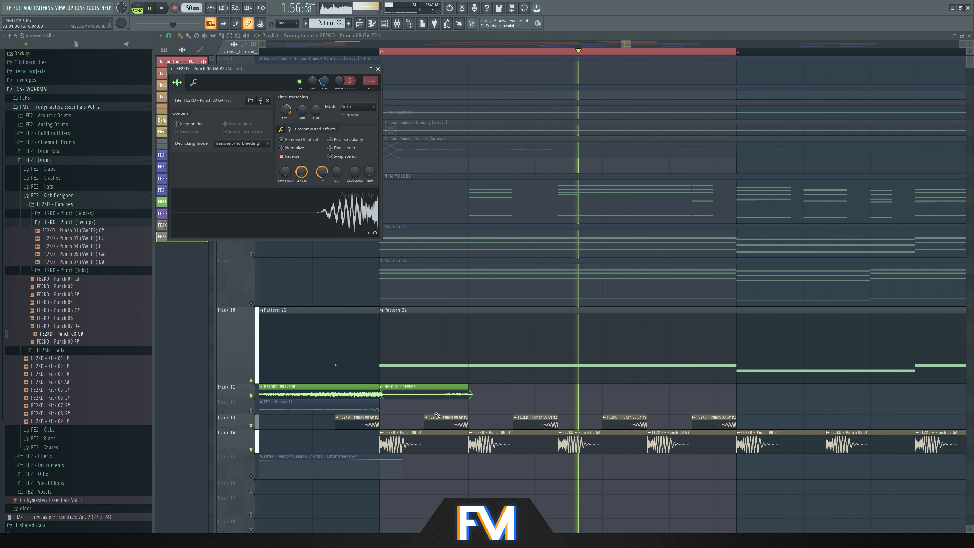
pyautogui.scroll(-2, 639, 415)
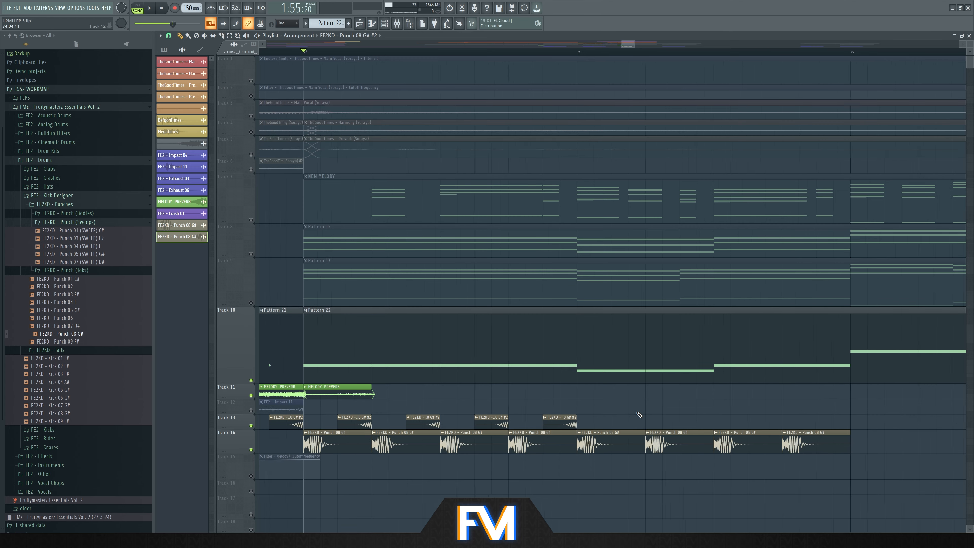
# - Duplicate the punches on Track 14 and reversed punches on Track 13 on every beat up to bar 89 and stop playback
pyautogui.scroll(-1, 639, 415)
pyautogui.moveTo(349, 428); pyautogui.dragTo(348, 426)
pyautogui.moveTo(351, 424); pyautogui.dragTo(629, 427)
pyautogui.scroll(-5, 576, 428)
pyautogui.hotkey('ctrl', 'd')
pyautogui.moveTo(510, 415); pyautogui.dragTo(379, 444)
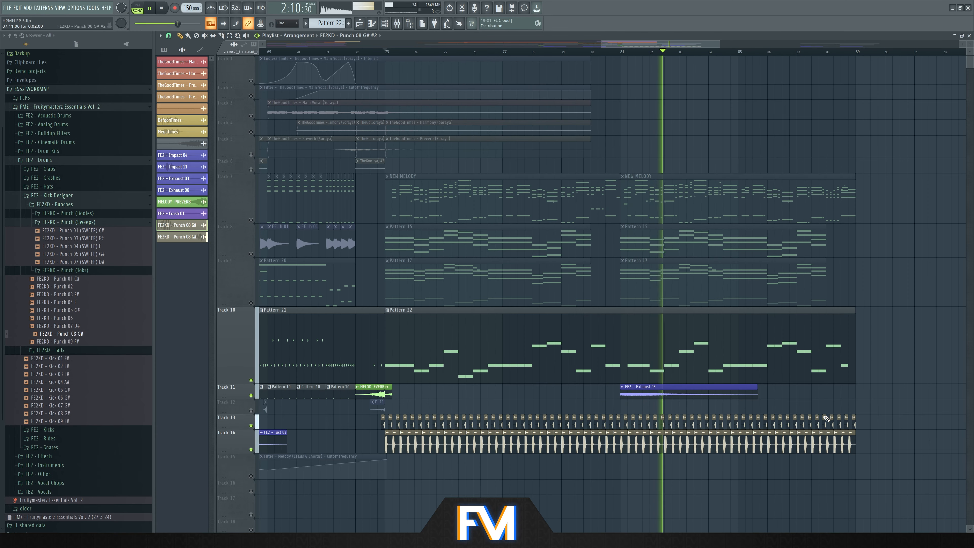
pyautogui.scroll(3, 843, 422)
pyautogui.scroll(-3, 844, 417)
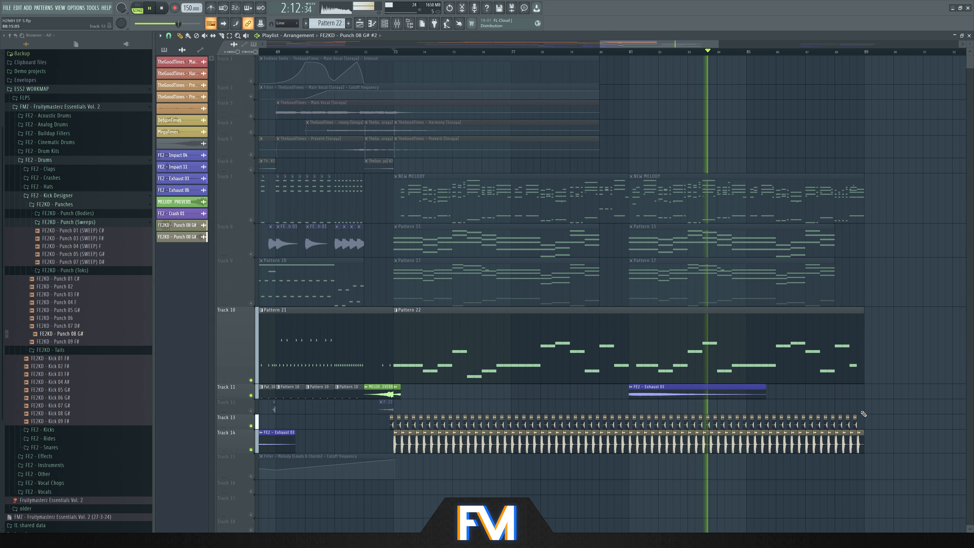
pyautogui.press('space')
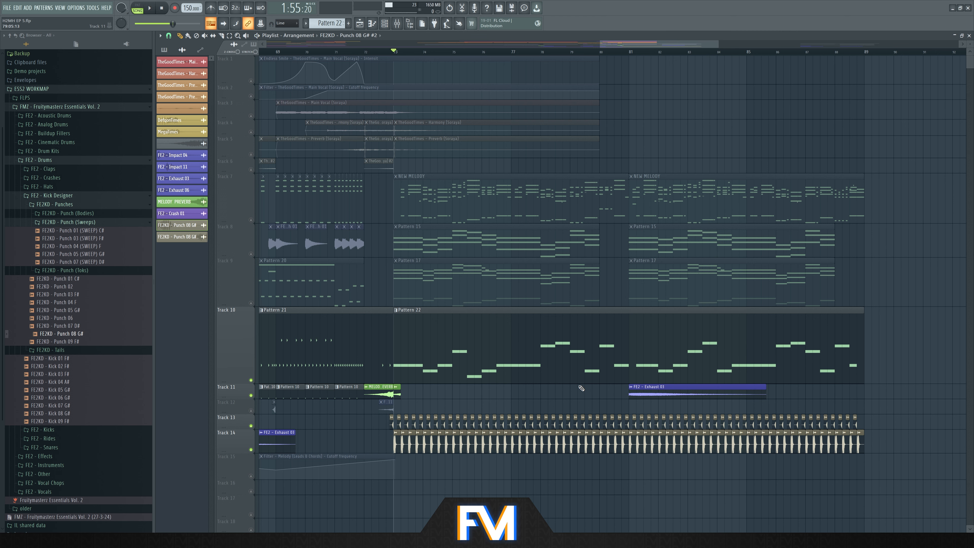
# - Unmute all the tracks and play the full arrangement from bar 72 into the drop
pyautogui.rightClick(251, 381)
pyautogui.scroll(3, 394, 218)
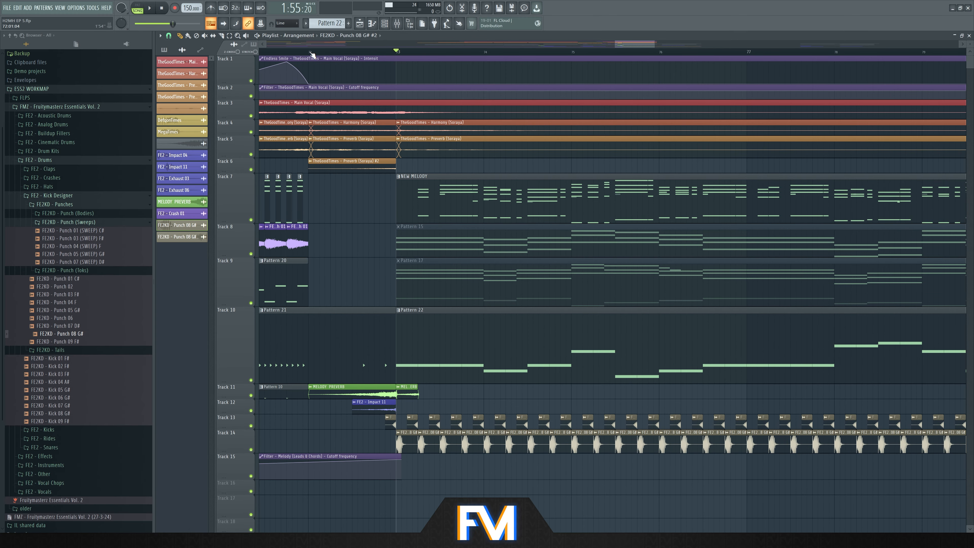
pyautogui.scroll(-3, 398, 75)
pyautogui.press('space')
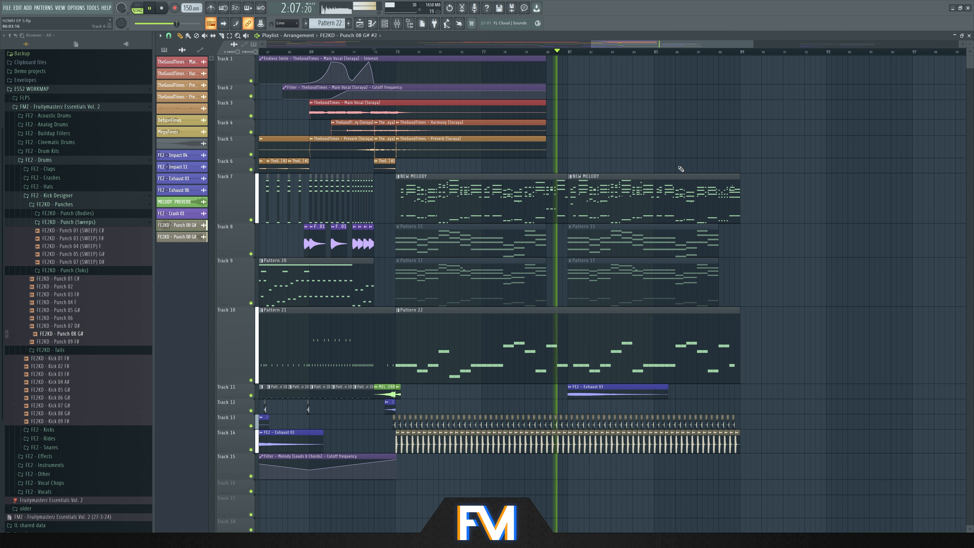
# - Make Track 14 taller and delete all its Punch 08 G# clips from bar 73 to bar 89
pyautogui.scroll(4, 572, 397)
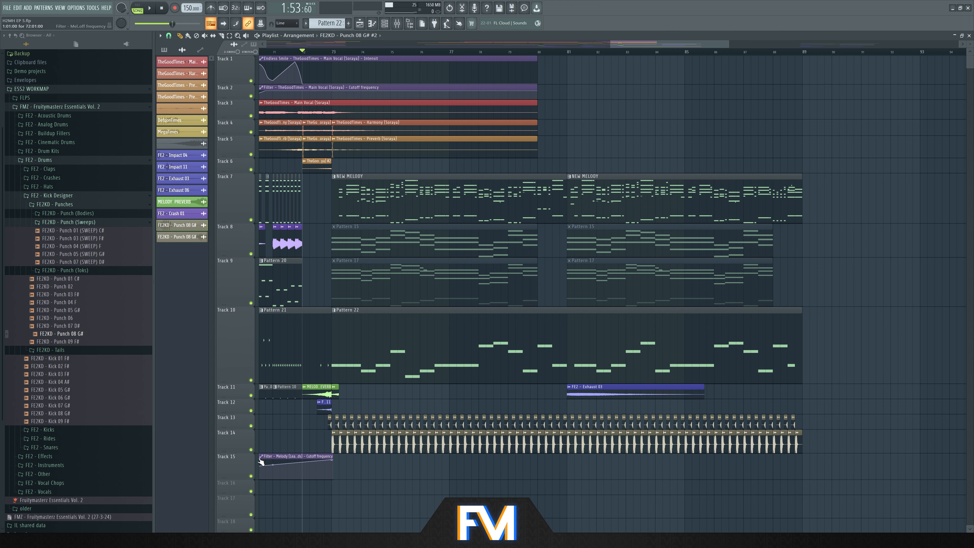
pyautogui.moveTo(246, 454); pyautogui.dragTo(244, 469)
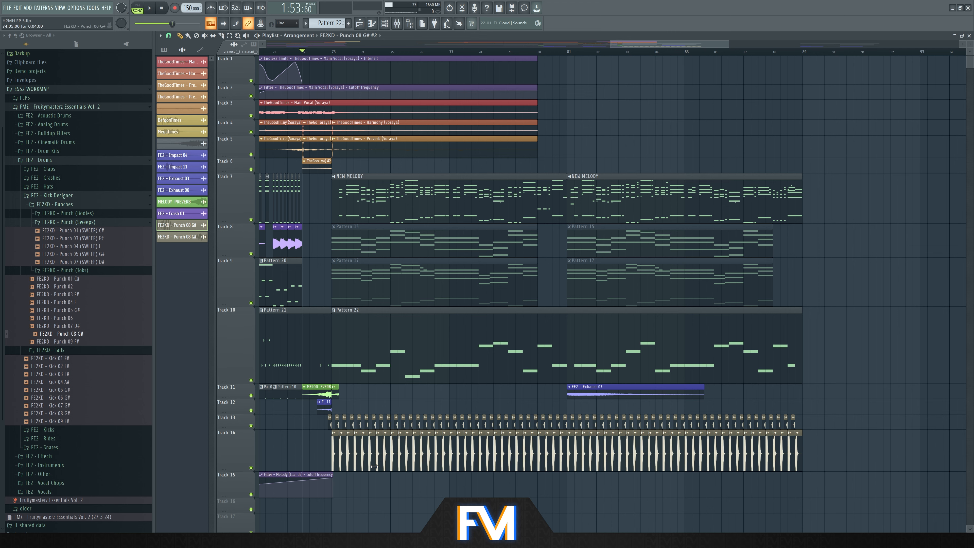
pyautogui.scroll(-2, 371, 466)
pyautogui.scroll(4, 342, 450)
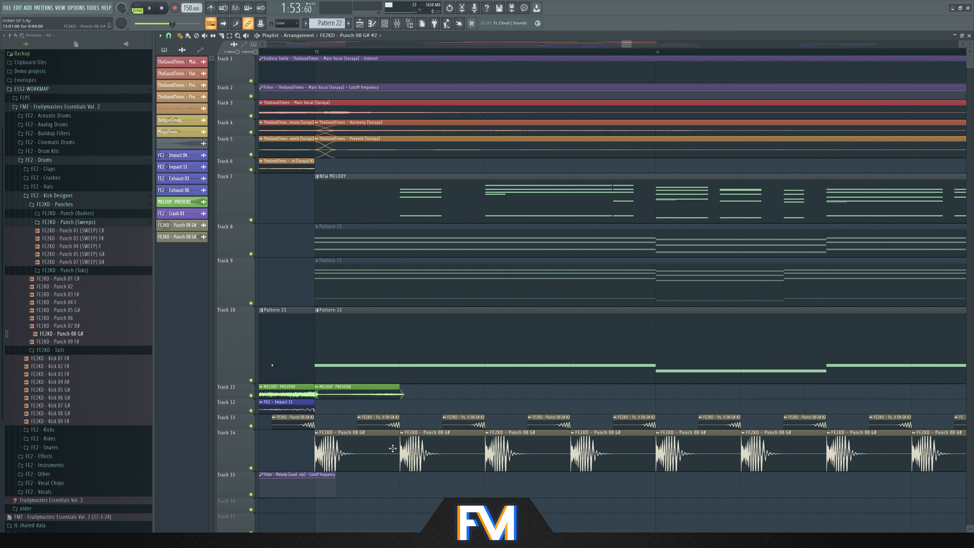
pyautogui.scroll(-2, 373, 449)
pyautogui.moveTo(364, 452); pyautogui.dragTo(772, 454)
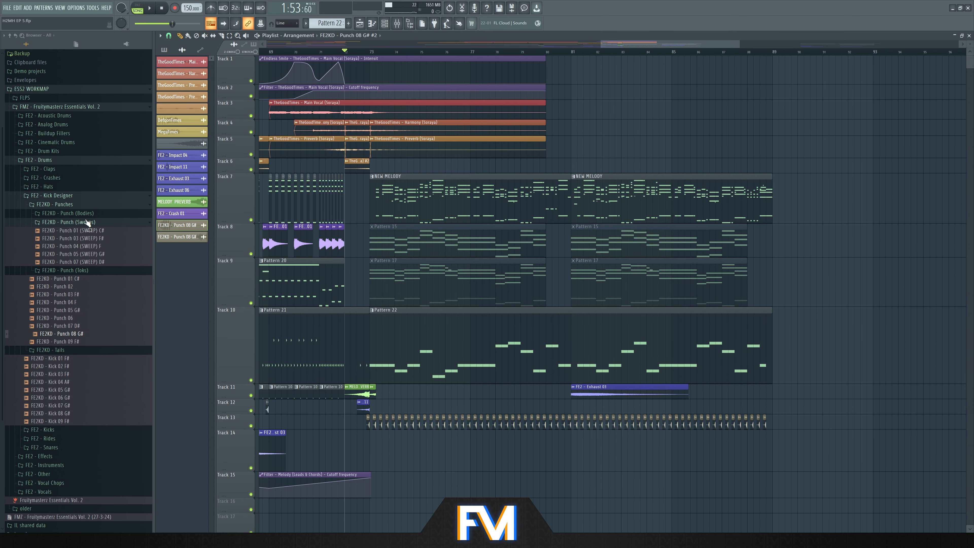
# - Add Punch 08 (BODY) G# on Track 14 and Punch 08 (TOK) G# on Track 15 at bar 73, pitching the TOK sample +900 cents
pyautogui.click(99, 214)
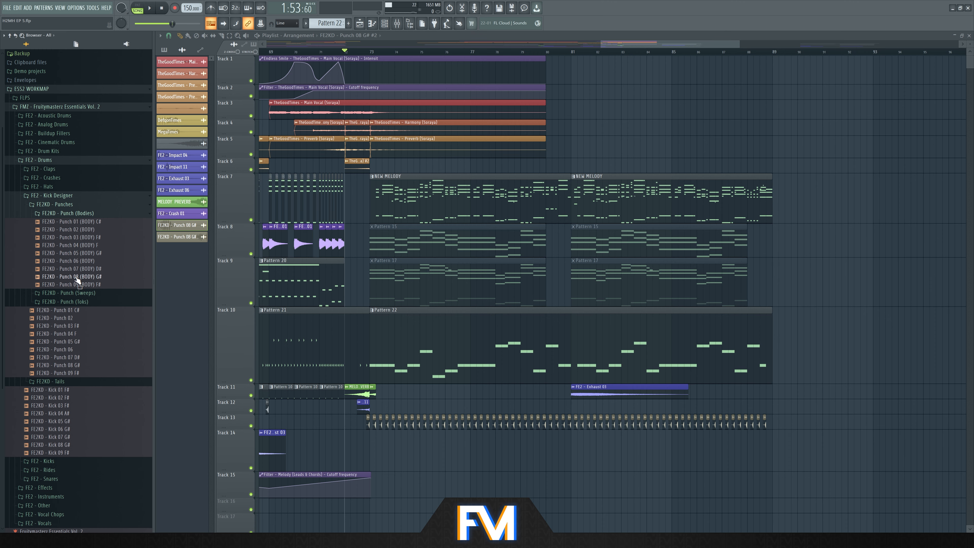
pyautogui.moveTo(381, 441); pyautogui.dragTo(380, 443)
pyautogui.scroll(-2, 365, 477)
pyautogui.scroll(6, 480, 487)
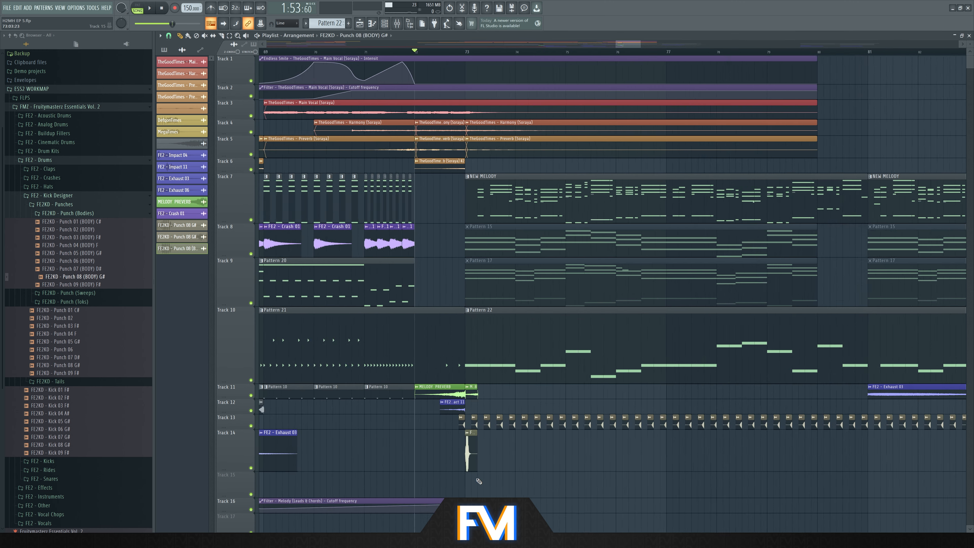
pyautogui.moveTo(79, 370); pyautogui.dragTo(468, 490)
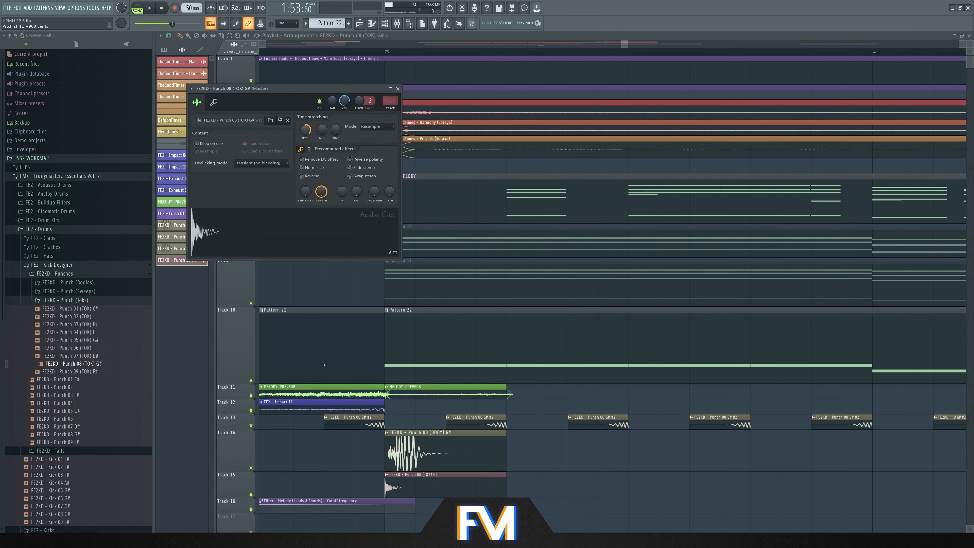
# - Repeat the body and tok punches on Tracks 14 and 15 on every beat from bar 73 up to bar 75
pyautogui.click(515, 488)
pyautogui.press('space')
pyautogui.click(493, 442)
pyautogui.click(515, 449)
pyautogui.scroll(-2, 508, 442)
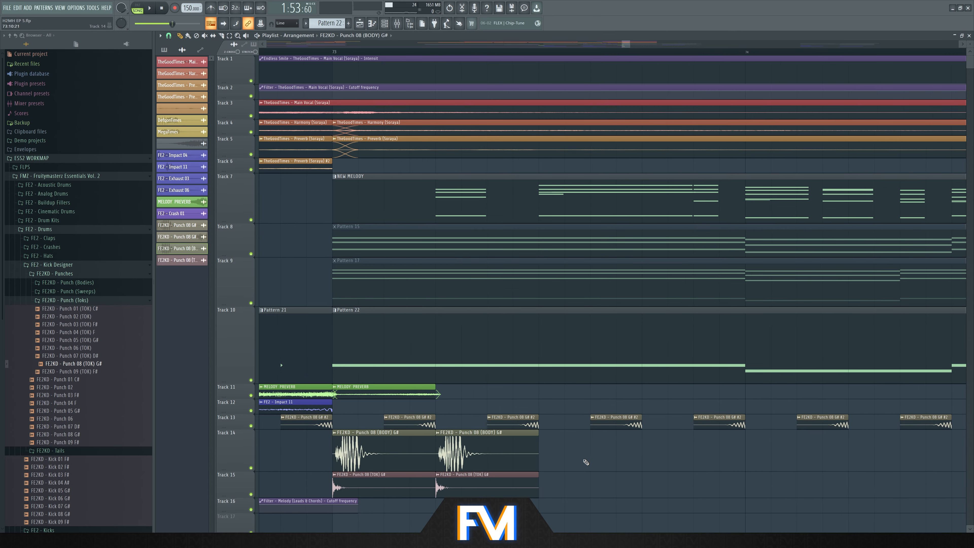
pyautogui.moveTo(556, 460); pyautogui.dragTo(346, 485)
pyautogui.hotkey('ctrl', 'b')
pyautogui.moveTo(568, 452); pyautogui.dragTo(543, 452)
pyautogui.scroll(-2, 542, 452)
pyautogui.moveTo(660, 485); pyautogui.dragTo(365, 444)
pyautogui.hotkey('ctrl', 'b')
pyautogui.scroll(1, 659, 476)
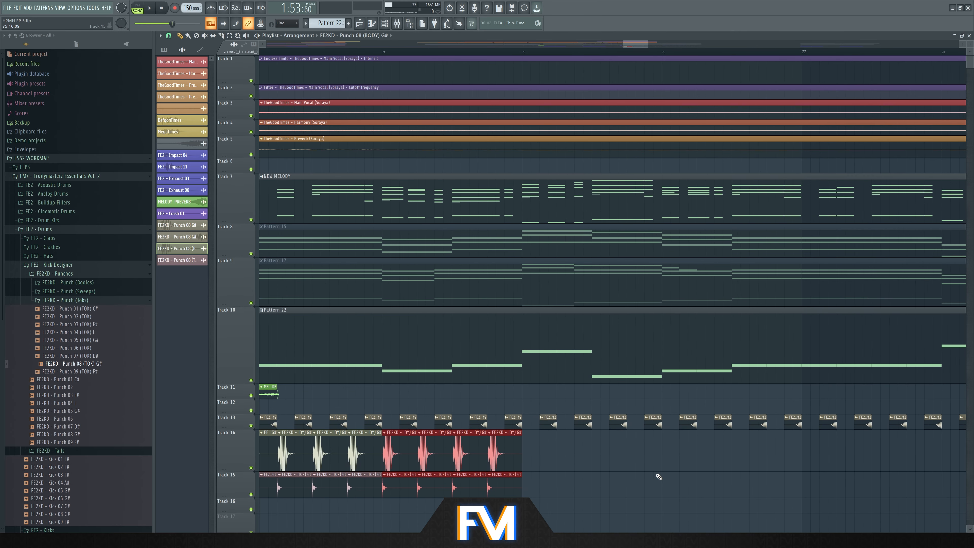
# - Duplicate the two bars of body and tok punches to extend them up to bar 77, and clear the selection
pyautogui.scroll(-1, 659, 476)
pyautogui.moveTo(577, 496); pyautogui.dragTo(353, 432)
pyautogui.hotkey('ctrl', 'b')
pyautogui.moveTo(593, 469); pyautogui.dragTo(569, 469)
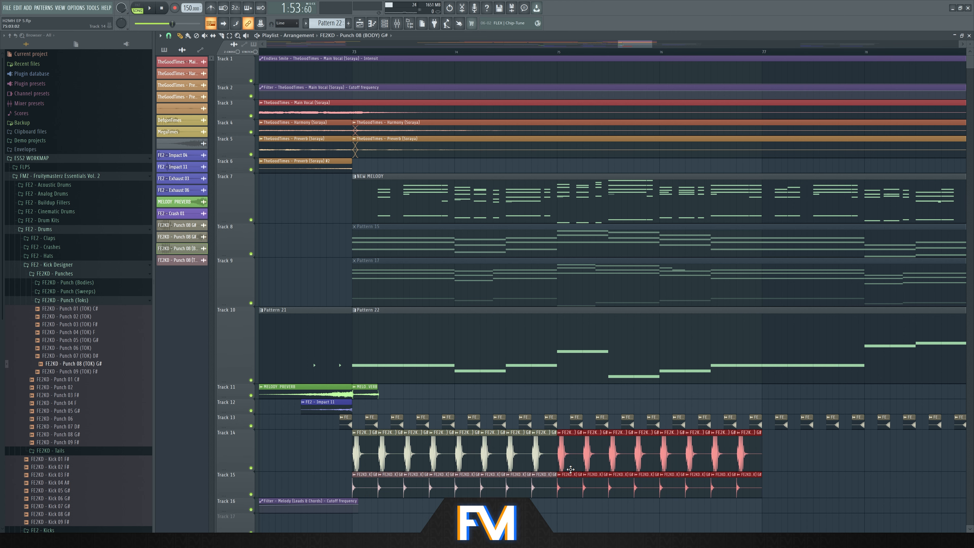
pyautogui.scroll(1, 569, 469)
pyautogui.scroll(-2, 569, 469)
pyautogui.click(585, 464)
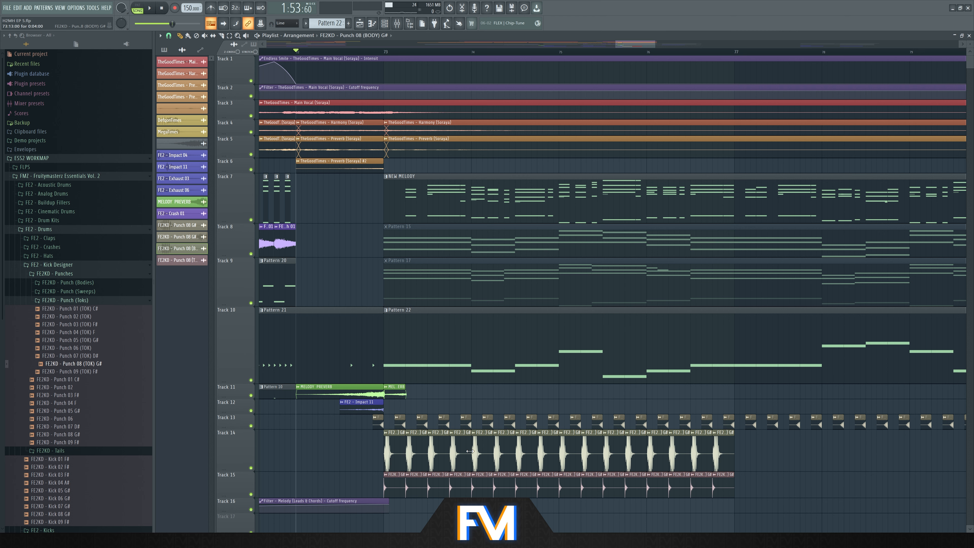
# - Lower the channel volume of the body punch to about 51% and the tok punch to about 55%
pyautogui.scroll(3, 429, 460)
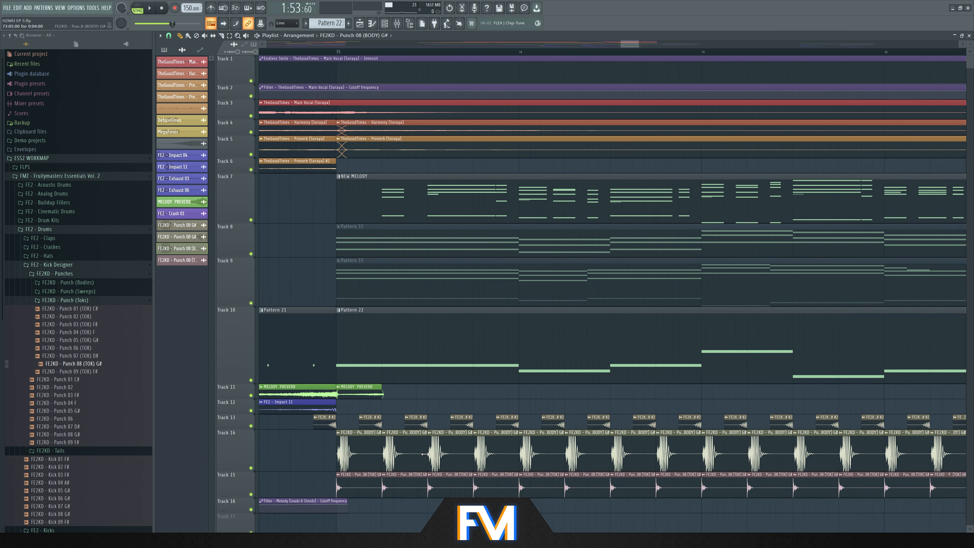
pyautogui.doubleClick(366, 484)
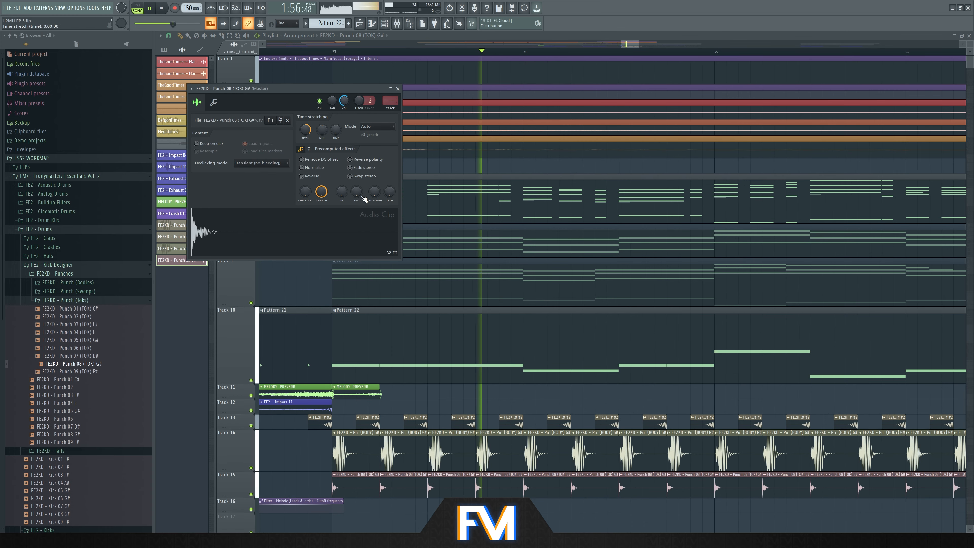
pyautogui.doubleClick(407, 450)
pyautogui.moveTo(335, 91); pyautogui.dragTo(336, 148)
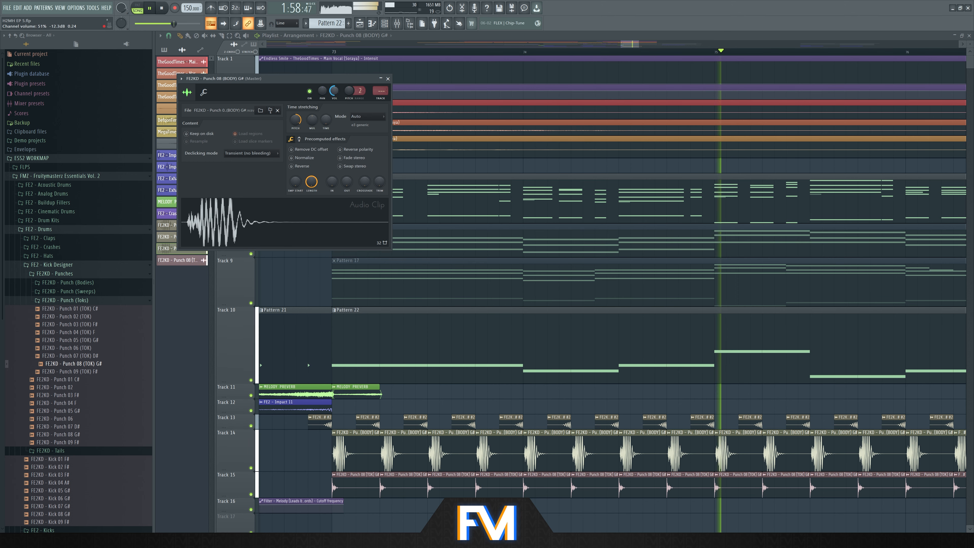
pyautogui.doubleClick(356, 486)
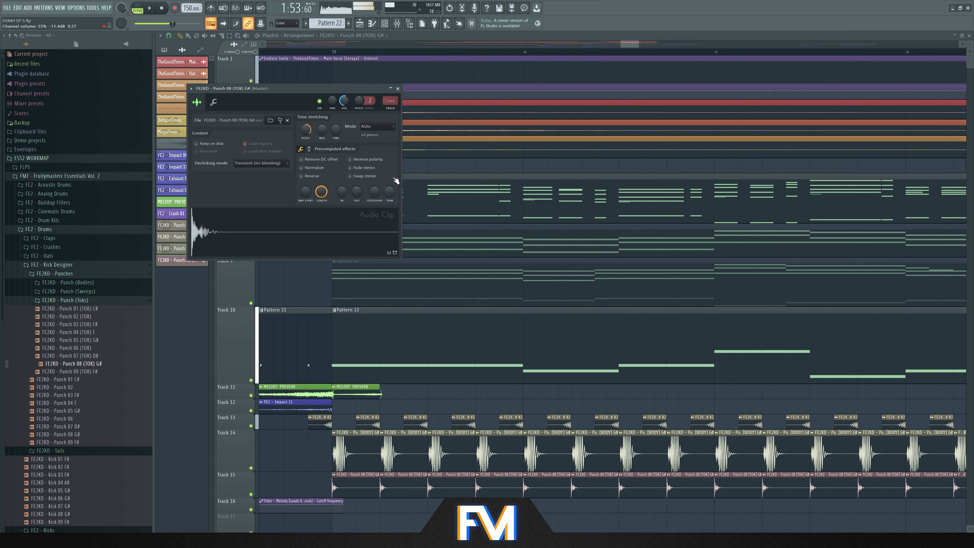
# - Play the drop with the layered body and tok punches and reopen the playlist
pyautogui.click(969, 35)
pyautogui.click(789, 37)
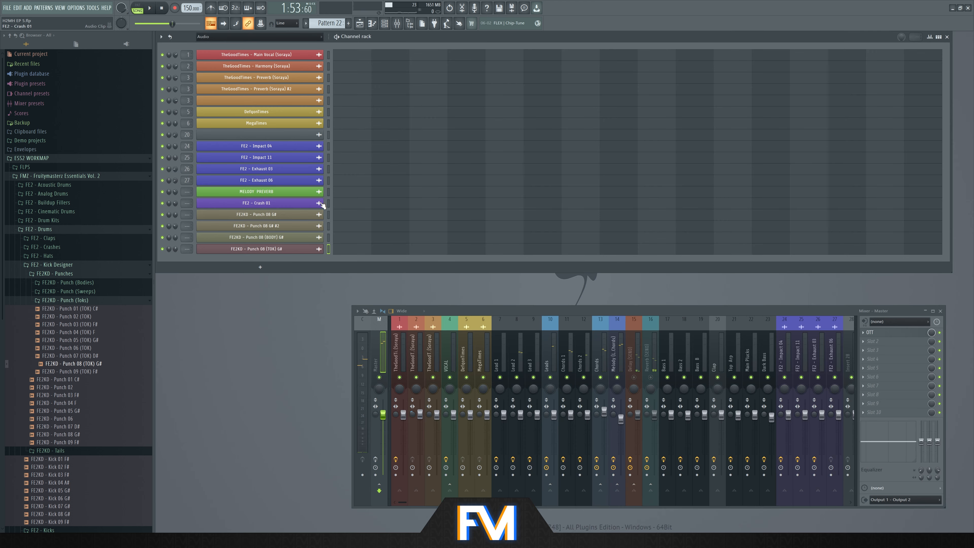
pyautogui.press('space')
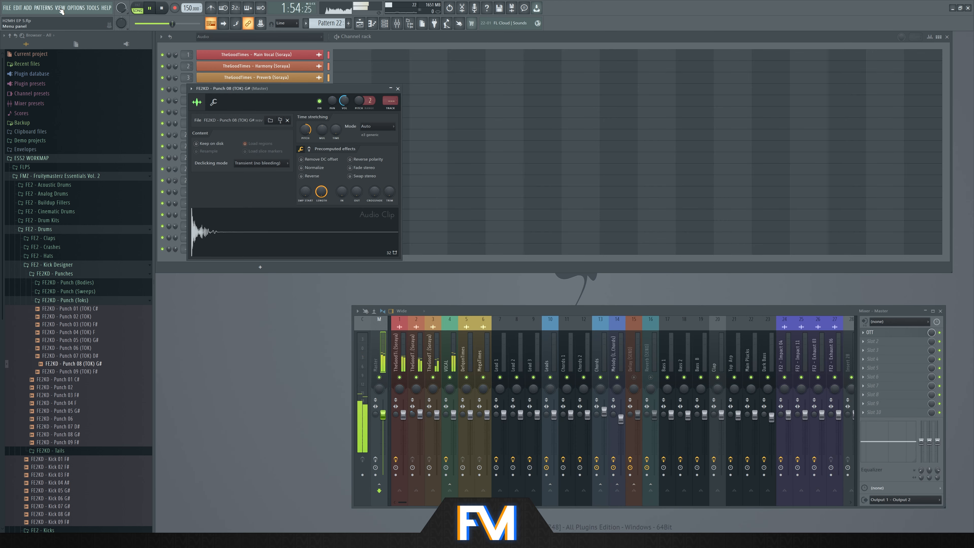
pyautogui.click(60, 9)
pyautogui.click(71, 23)
pyautogui.scroll(-6, 446, 342)
pyautogui.scroll(2, 578, 415)
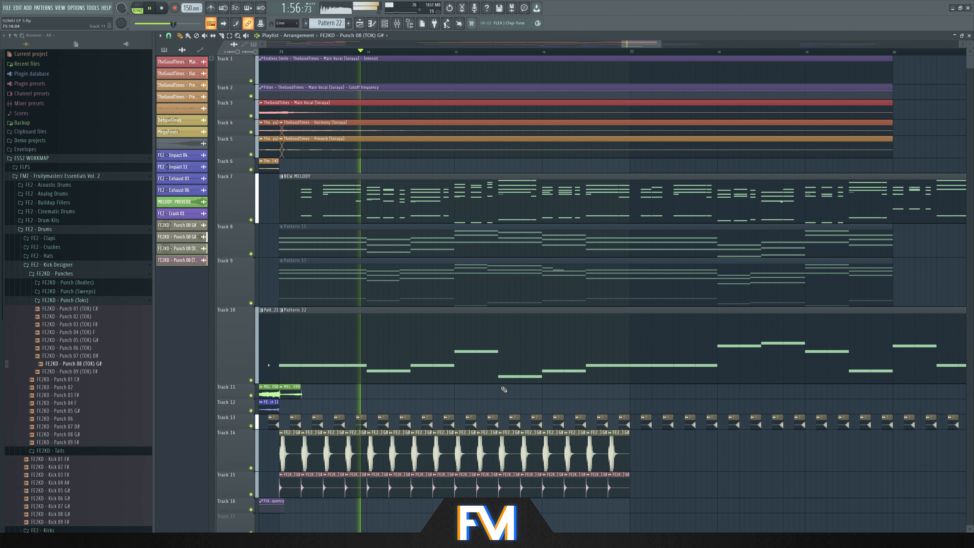
# - Duplicate the body and tok punches on Tracks 14 and 15 to continue on every beat past bar 81
pyautogui.scroll(2, 486, 426)
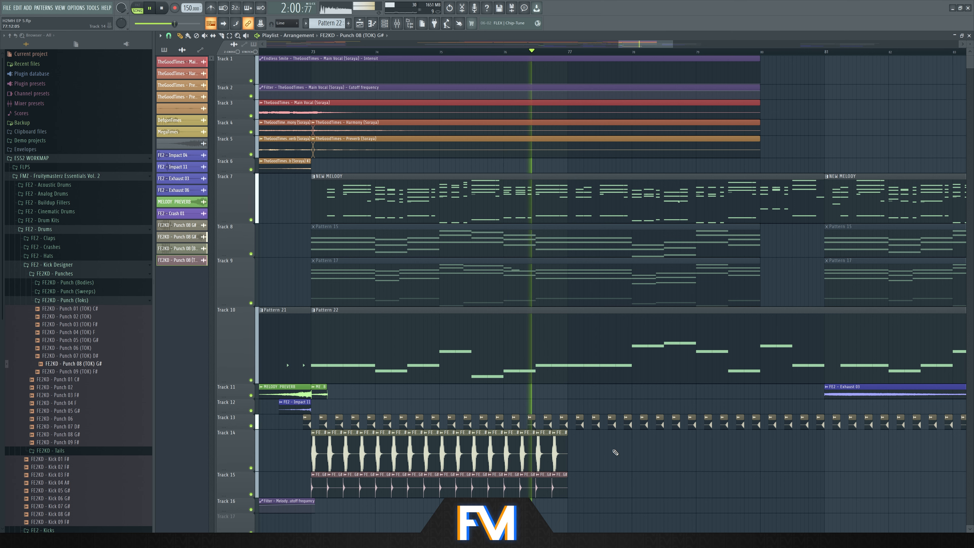
pyautogui.scroll(-3, 617, 450)
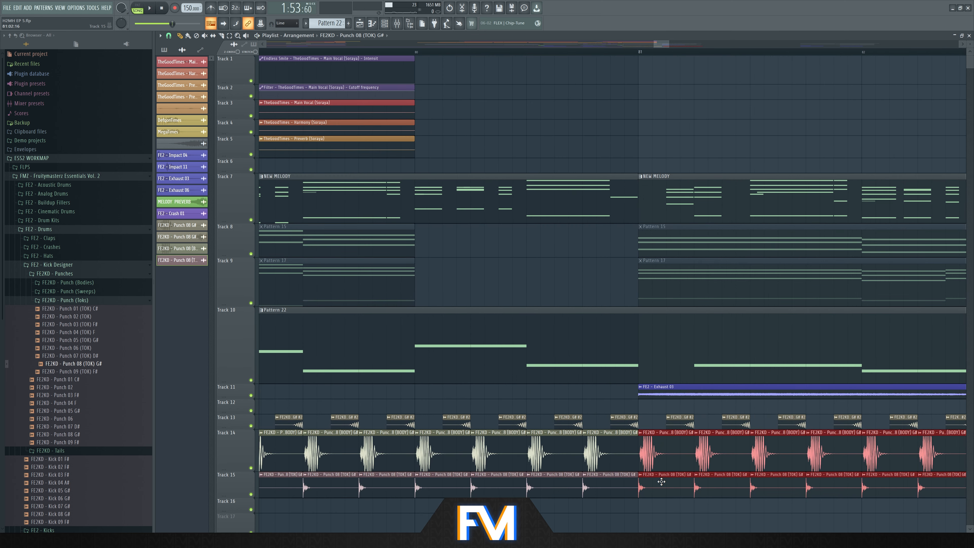
pyautogui.scroll(-3, 661, 483)
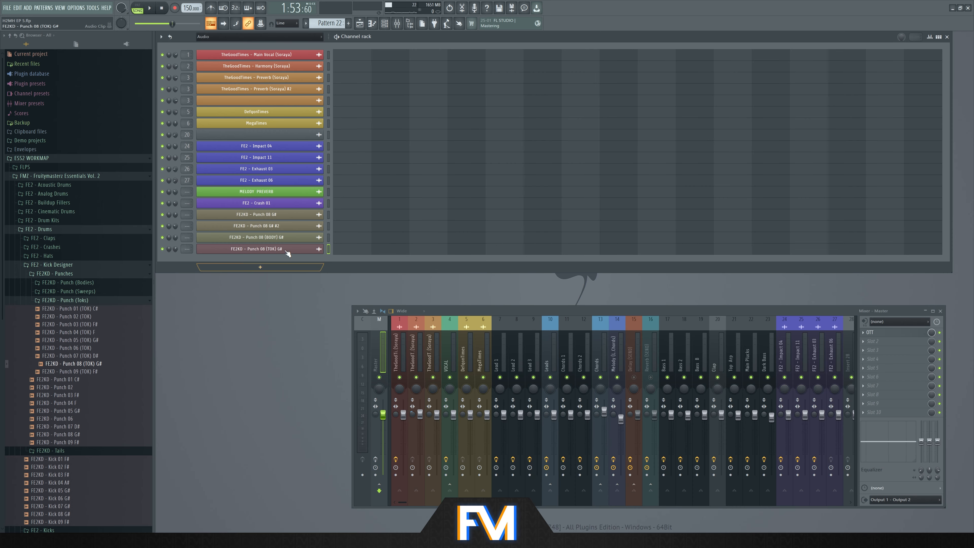
# - Rename the Punch 08 G# #2 channel "Kick - Punch (SW)" and give it the orange colour of Kick - Tail
pyautogui.rightClick(285, 252)
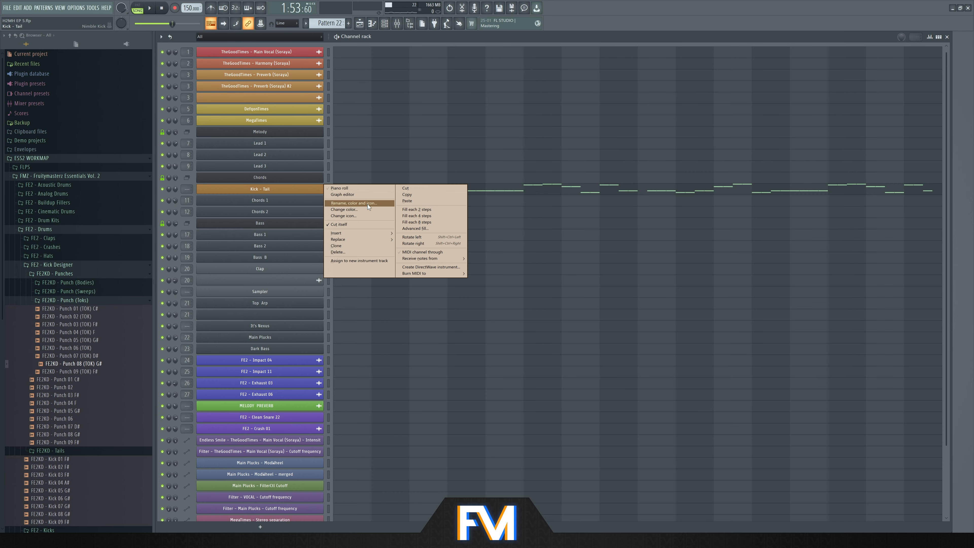
pyautogui.click(367, 204)
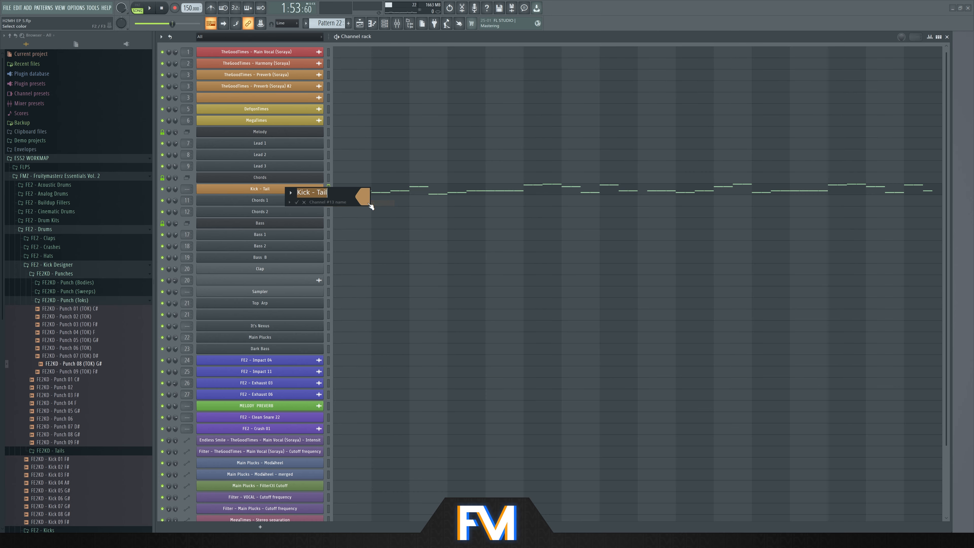
pyautogui.scroll(-3, 376, 238)
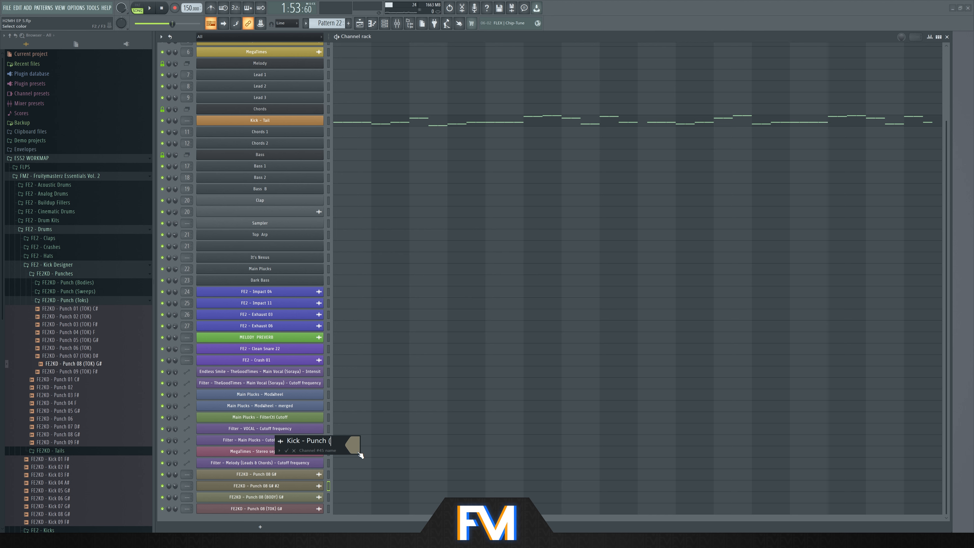
pyautogui.click(359, 452)
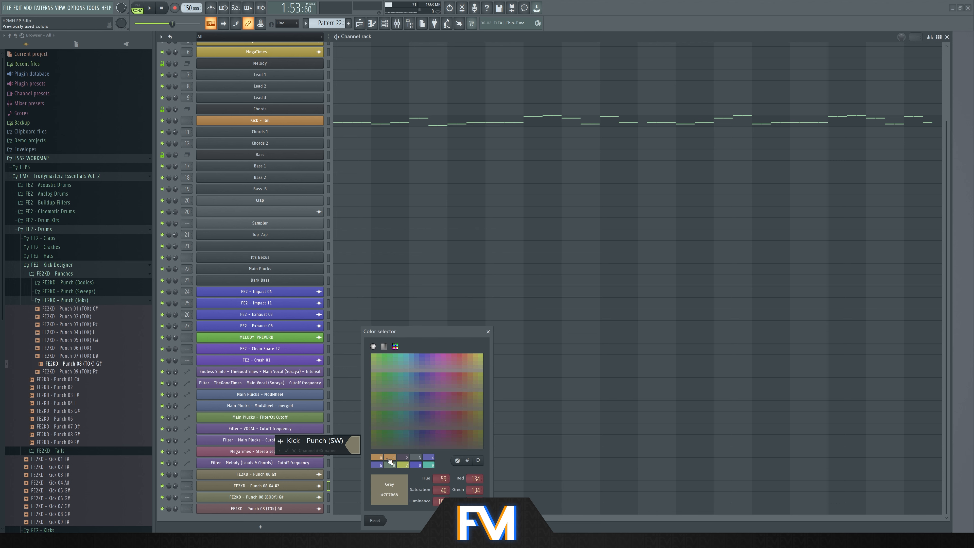
pyautogui.press('Return')
# - Rename the Punch 08 (BODY) G# channel "Kick - Punch (BD)" and colour it the same orange
pyautogui.click(298, 501)
pyautogui.rightClick(299, 499)
pyautogui.click(346, 456)
pyautogui.write('Kick - Py')
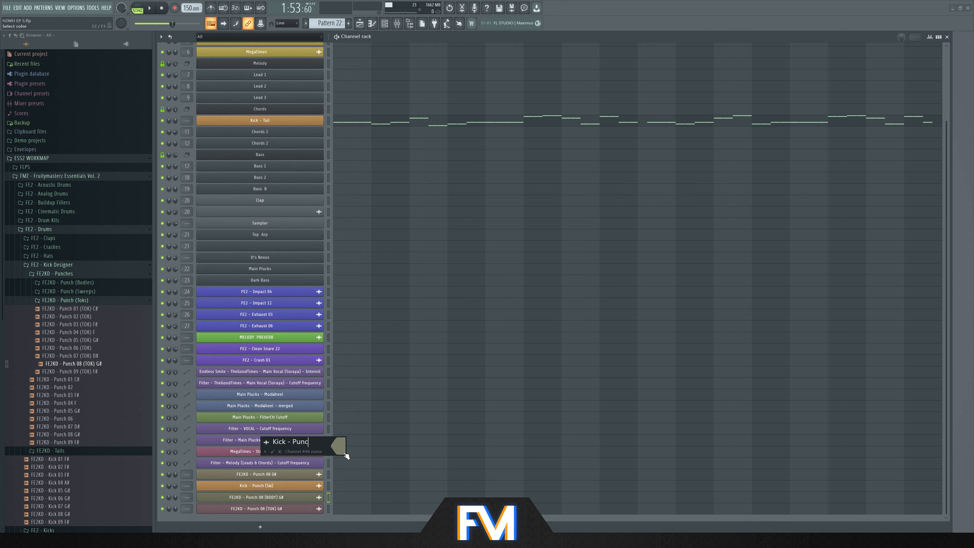
pyautogui.click(346, 455)
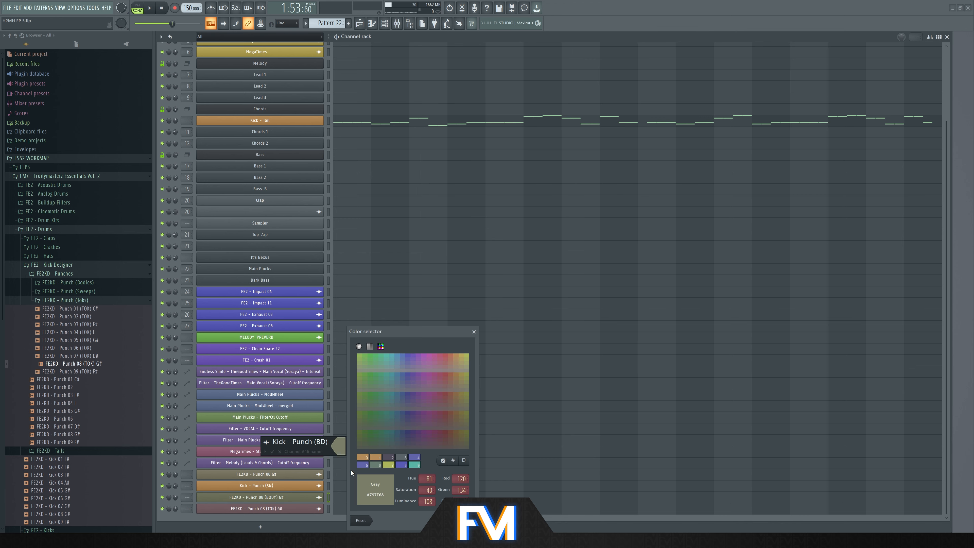
pyautogui.click(396, 479)
pyautogui.press('Return')
# - Rename the Punch 08 (TOK) G# channel "Kick - Punch (TOK)" in the same orange and move the Kick - Tail channel below it
pyautogui.rightClick(291, 509)
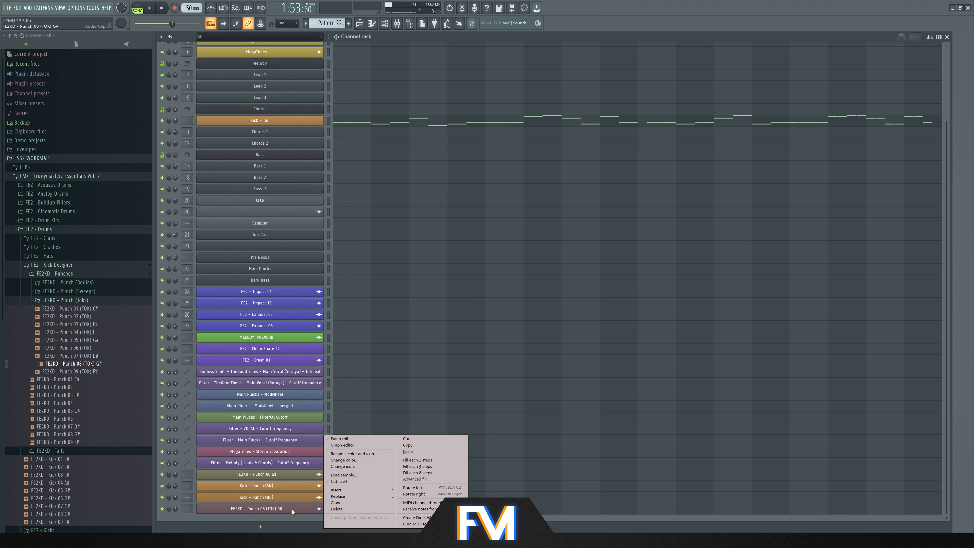
pyautogui.click(356, 459)
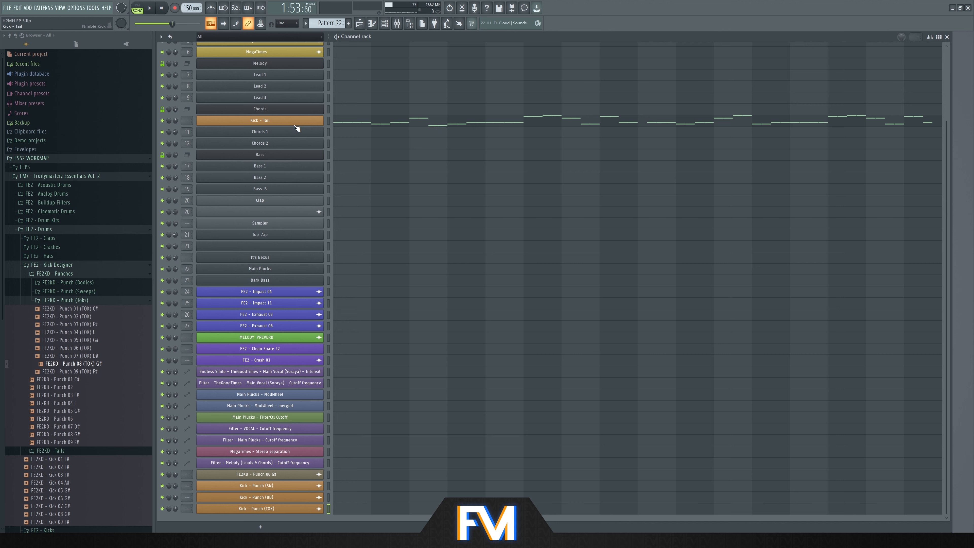
pyautogui.moveTo(297, 128); pyautogui.dragTo(297, 512)
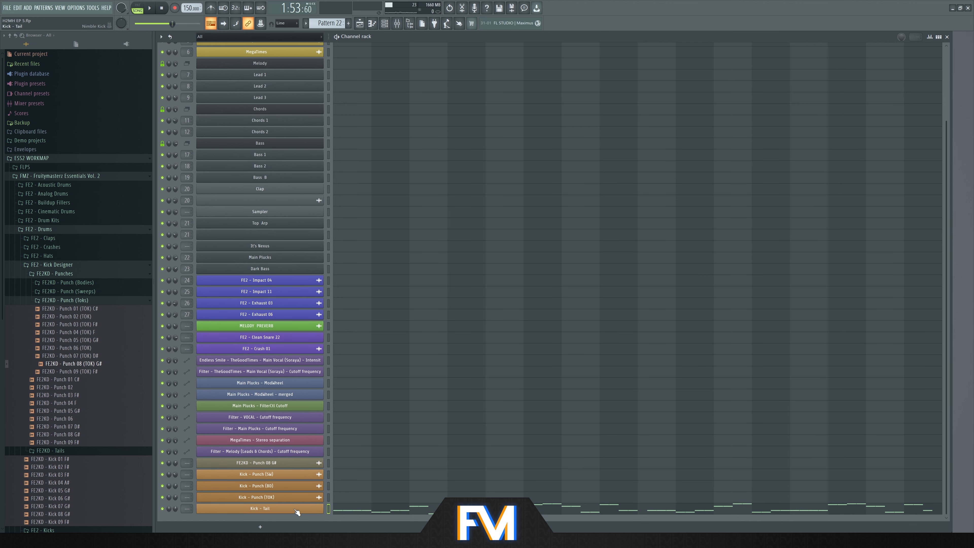
# - Delete the original FE2KD - Punch 08 G# channel and route the four kick channels to mixer tracks 28 to 31
pyautogui.rightClick(294, 469)
pyautogui.click(336, 503)
pyautogui.rightClick(298, 462)
pyautogui.click(352, 509)
pyautogui.rightClick(304, 463)
pyautogui.click(345, 509)
# - In the playlist, leave only Track 10 and the kick layers on Tracks 13, 14 and 15 sounding, muting the other tracks
pyautogui.click(60, 8)
pyautogui.click(68, 24)
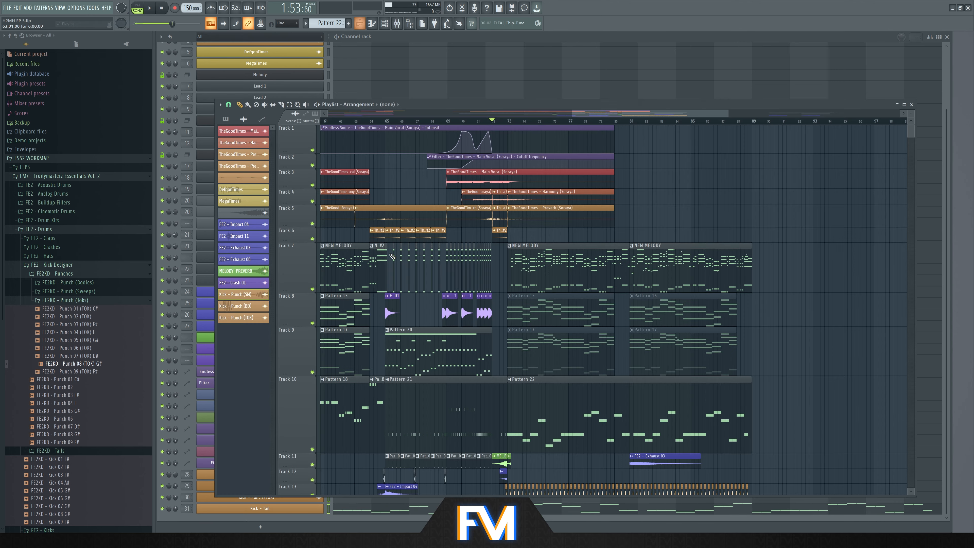
pyautogui.scroll(-4, 590, 371)
pyautogui.scroll(5, 587, 370)
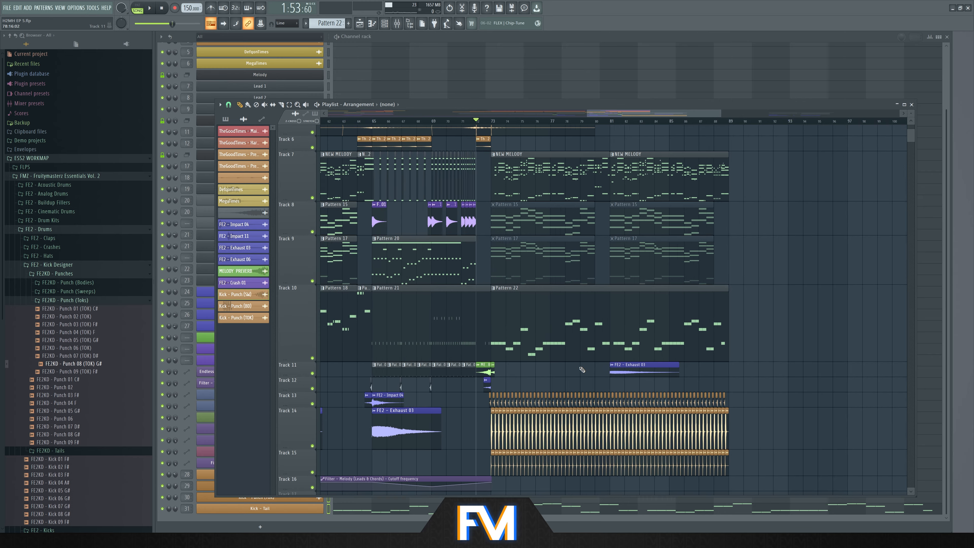
pyautogui.scroll(-2, 583, 370)
pyautogui.click(312, 416)
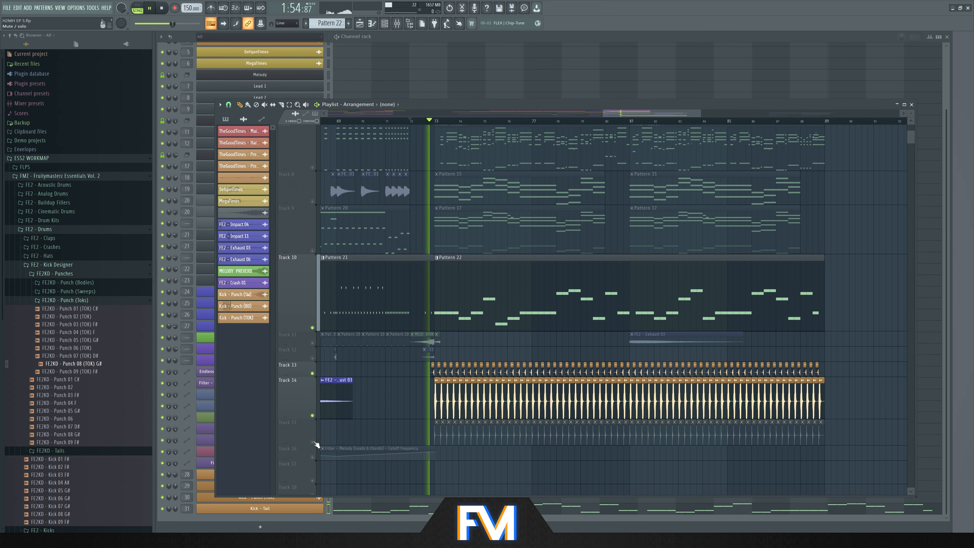
pyautogui.click(312, 443)
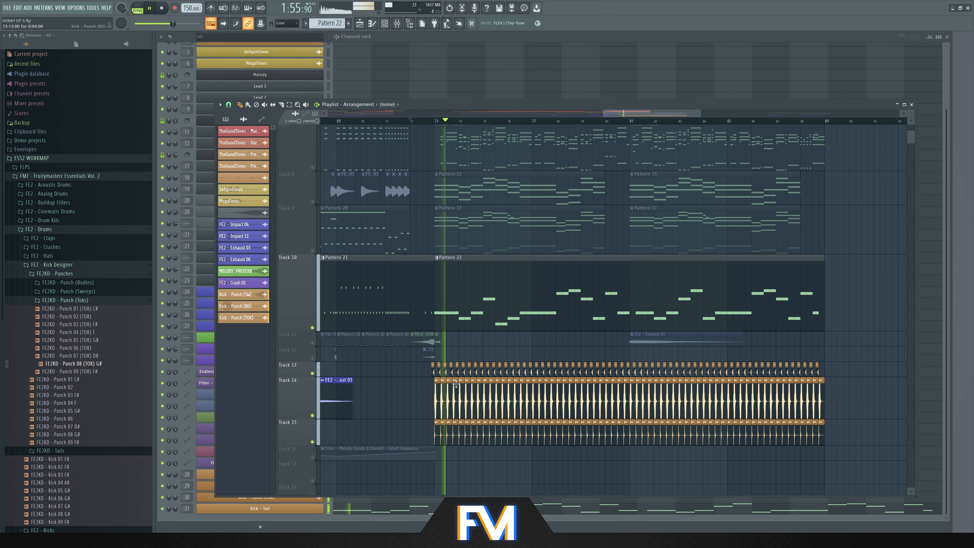
# - Play the isolated kick layers and check the levels of the four kick tracks in the mixer
pyautogui.press('space')
pyautogui.press('F9')
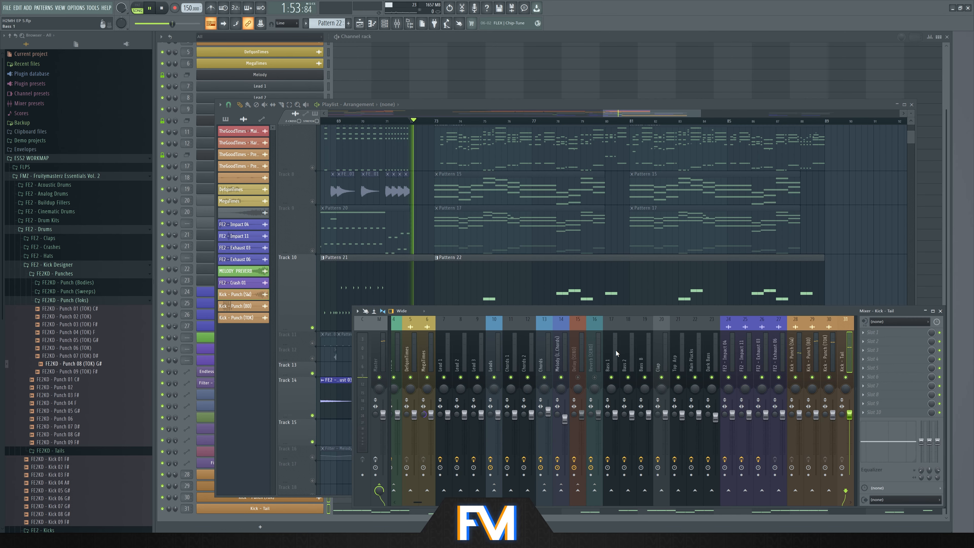
pyautogui.hscroll(6, 591, 371)
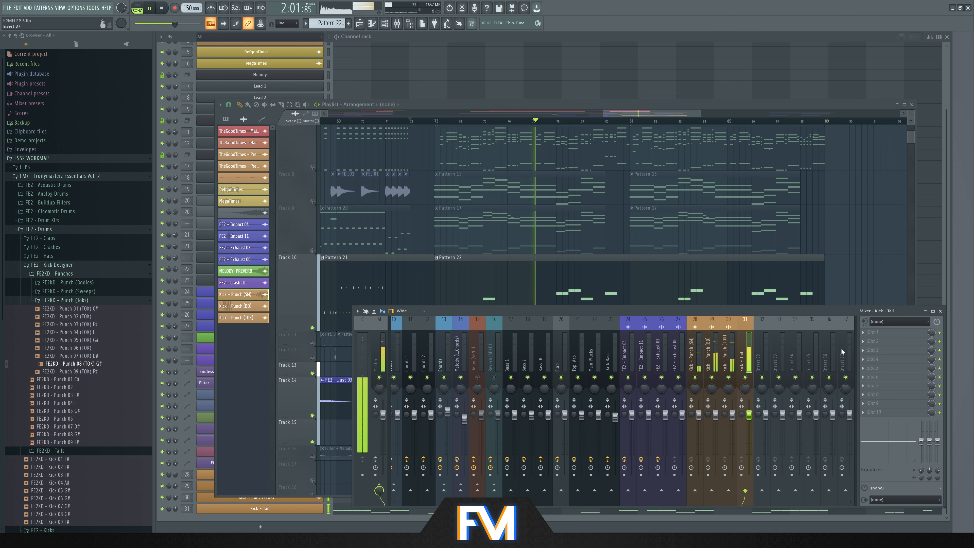
pyautogui.press('space')
pyautogui.hscroll(3, 617, 352)
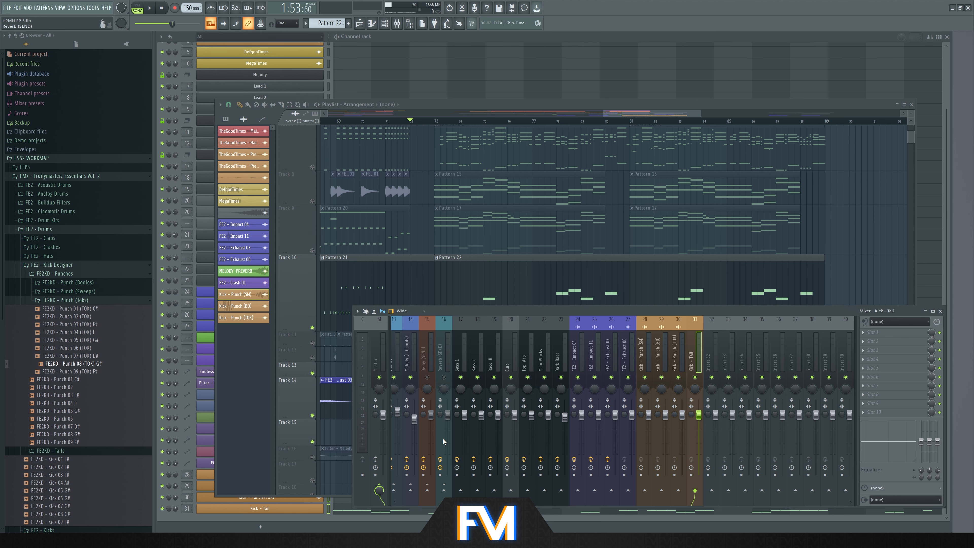
# - Re-enable playlist Tracks 7, 8 and 9 and start playback from bar 73
pyautogui.click(651, 107)
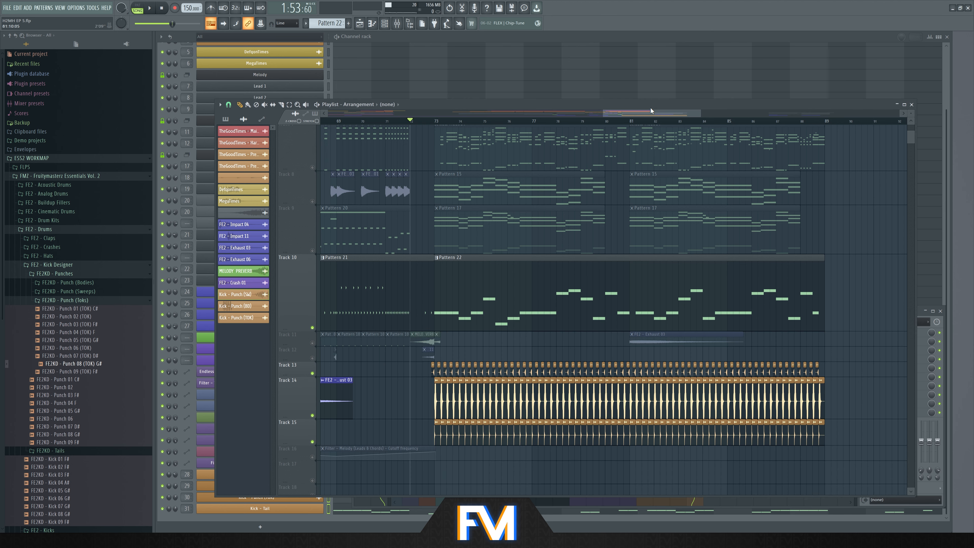
pyautogui.scroll(1, 347, 208)
pyautogui.click(312, 274)
pyautogui.click(312, 231)
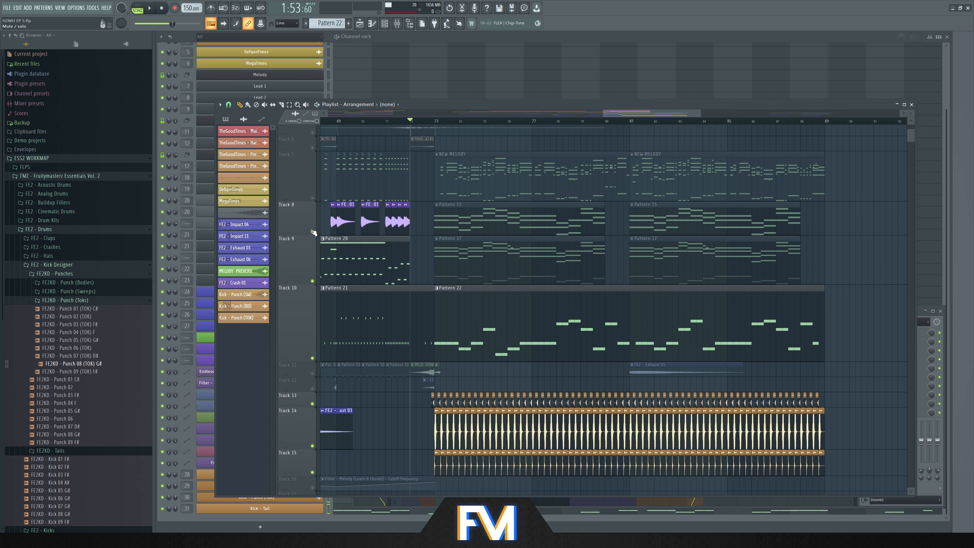
pyautogui.click(314, 198)
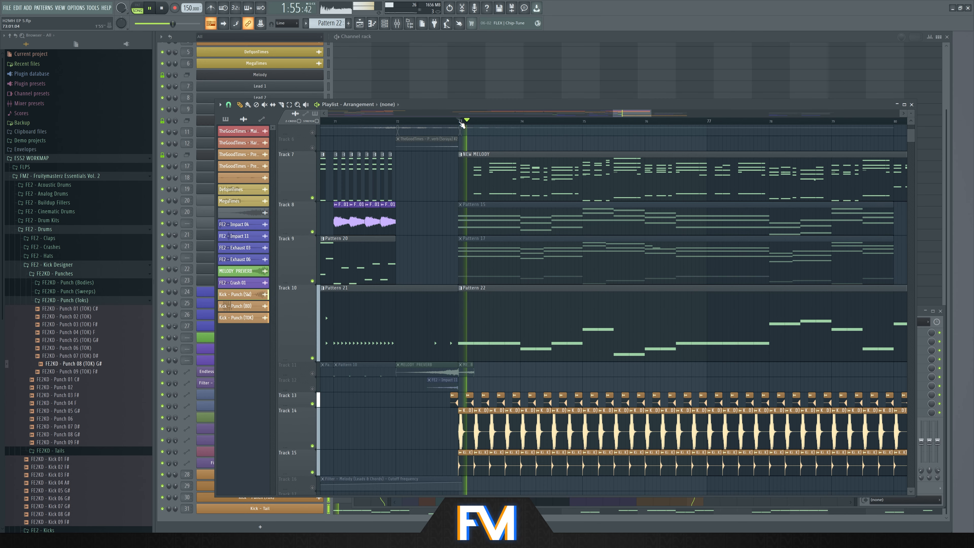
# - Listen to the drop from bar 73 and check how the kick layers on Tracks 13 to 15 sit with the melody
pyautogui.scroll(2, 487, 165)
pyautogui.scroll(-2, 493, 231)
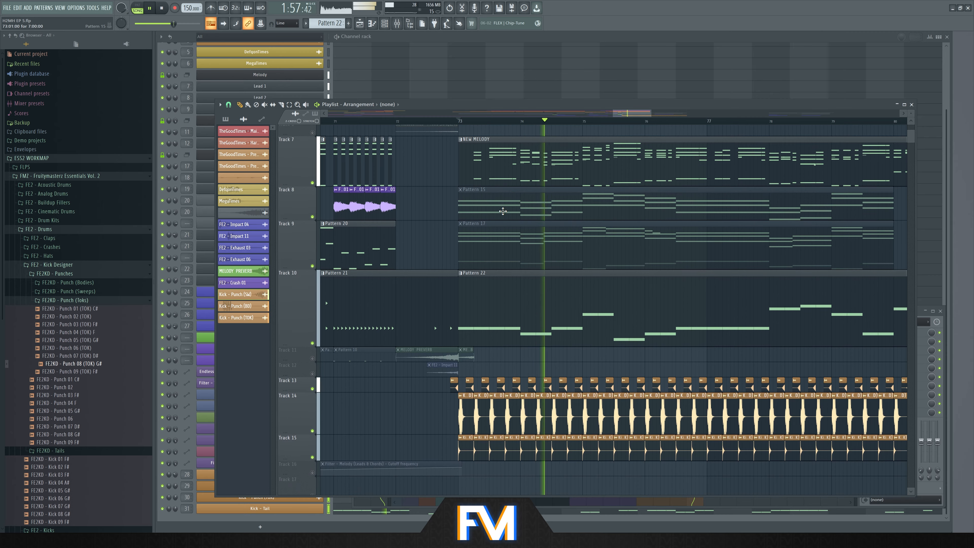
pyautogui.scroll(-5, 501, 203)
pyautogui.scroll(2, 757, 227)
pyautogui.scroll(-2, 497, 215)
pyautogui.scroll(2, 606, 237)
pyautogui.scroll(-1, 587, 233)
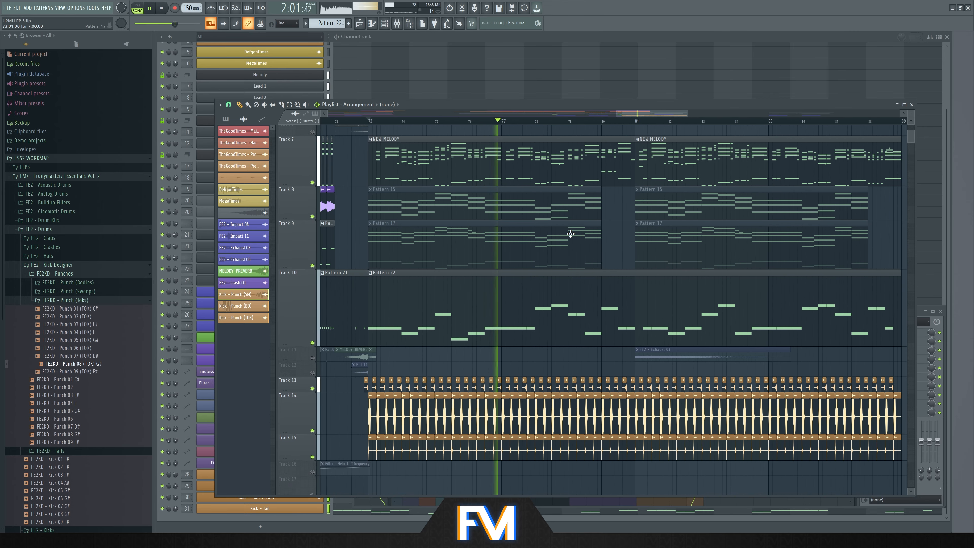
pyautogui.press('space')
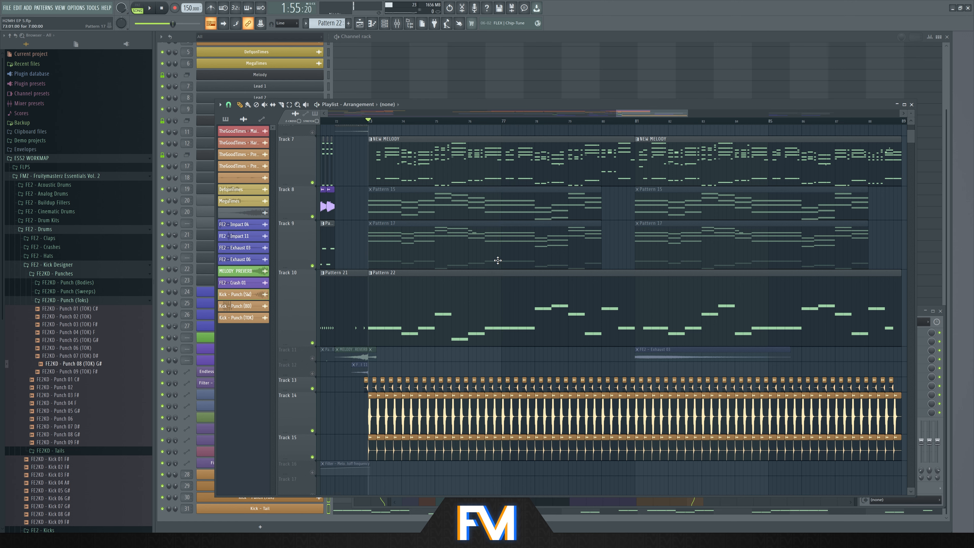
# - Add FabFilter Pro-Q 3 to the Kick - Punch (BD) mixer track and cut about 3.4 dB around 75 Hz
pyautogui.press('F9')
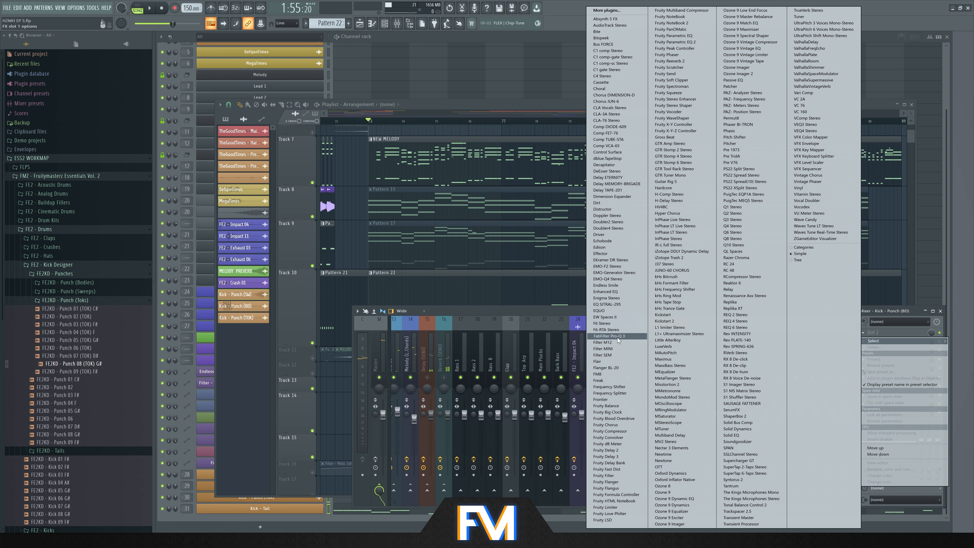
pyautogui.click(617, 338)
pyautogui.press('space')
pyautogui.moveTo(303, 195); pyautogui.dragTo(301, 216)
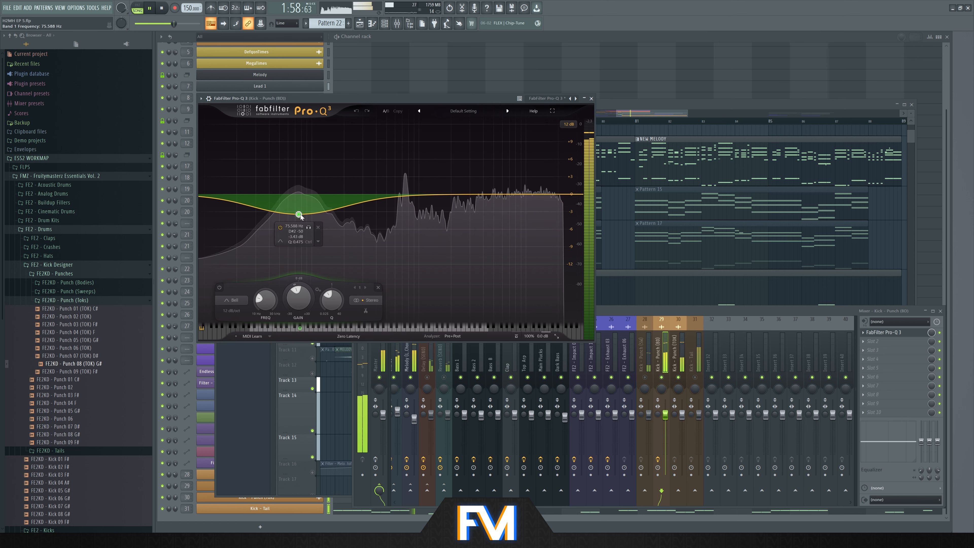
# - On the BD punch EQ, dip about 1.1 dB near 1250 Hz and add a high shelf of about +1.65 dB above 8 kHz
pyautogui.moveTo(412, 199)
pyautogui.mouseDown()
pyautogui.moveTo(406, 233)
pyautogui.moveTo(410, 176)
pyautogui.moveTo(378, 200)
pyautogui.moveTo(430, 200)
pyautogui.mouseUp()
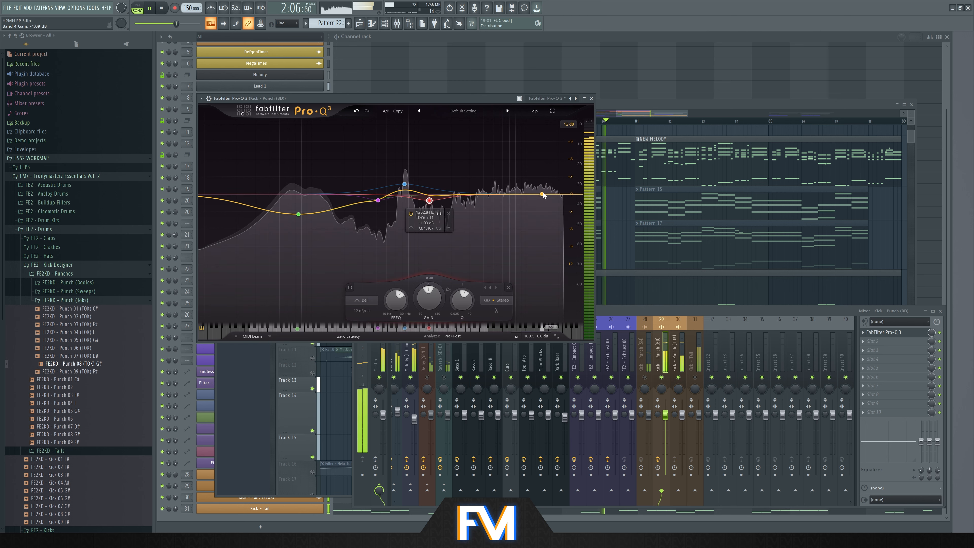
pyautogui.moveTo(518, 194); pyautogui.dragTo(519, 184)
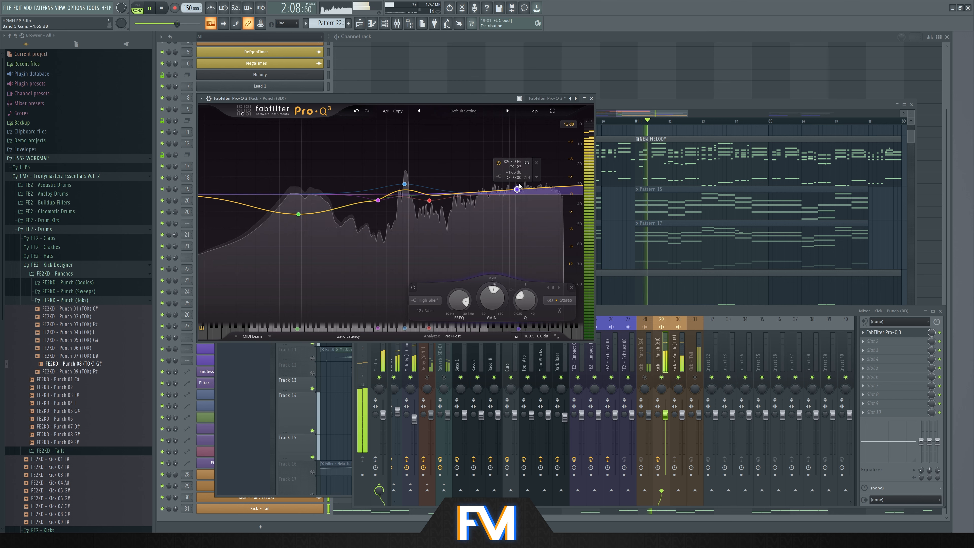
pyautogui.moveTo(519, 184); pyautogui.dragTo(517, 184)
pyautogui.press('space')
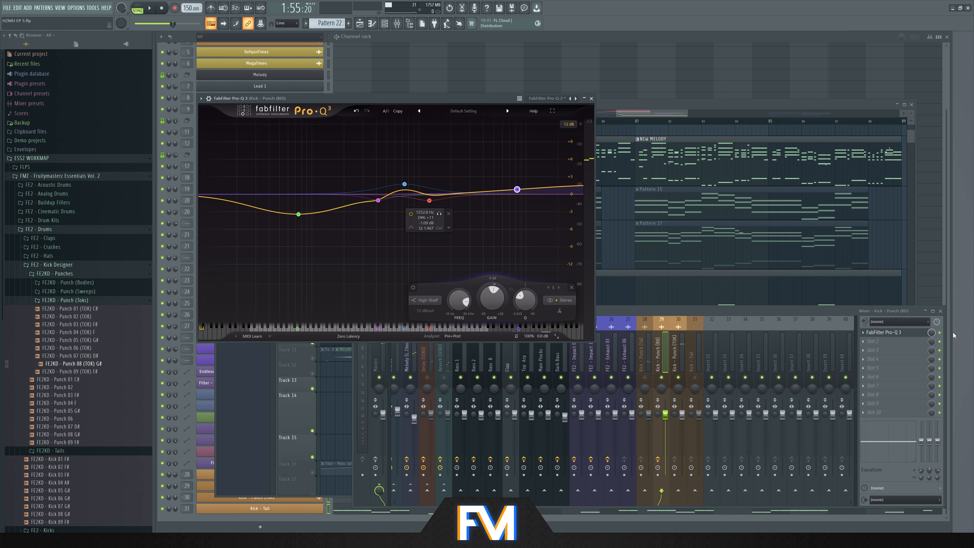
# - Compare the Kick - Punch (BD) track with its Pro-Q 3 bypassed and active during playback
pyautogui.click(943, 337)
pyautogui.press('space')
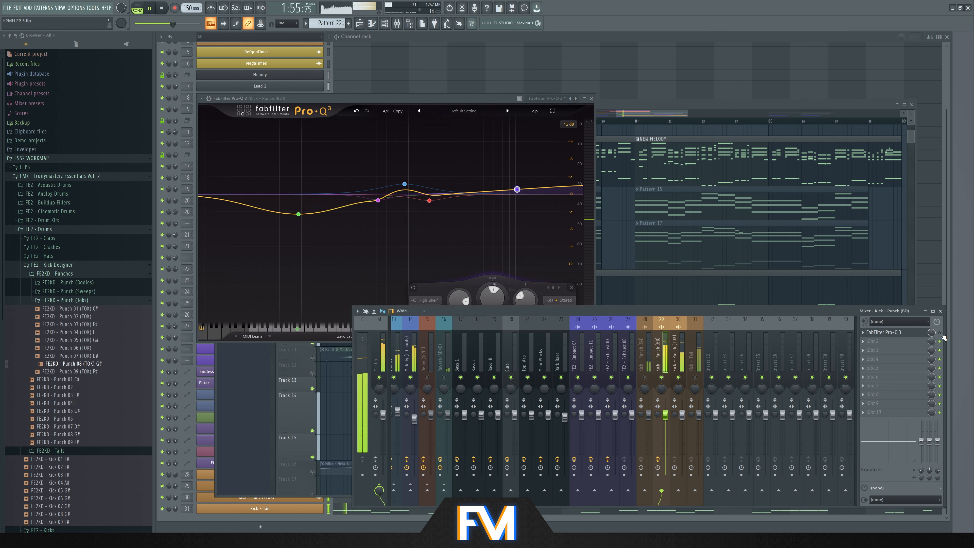
pyautogui.press('space')
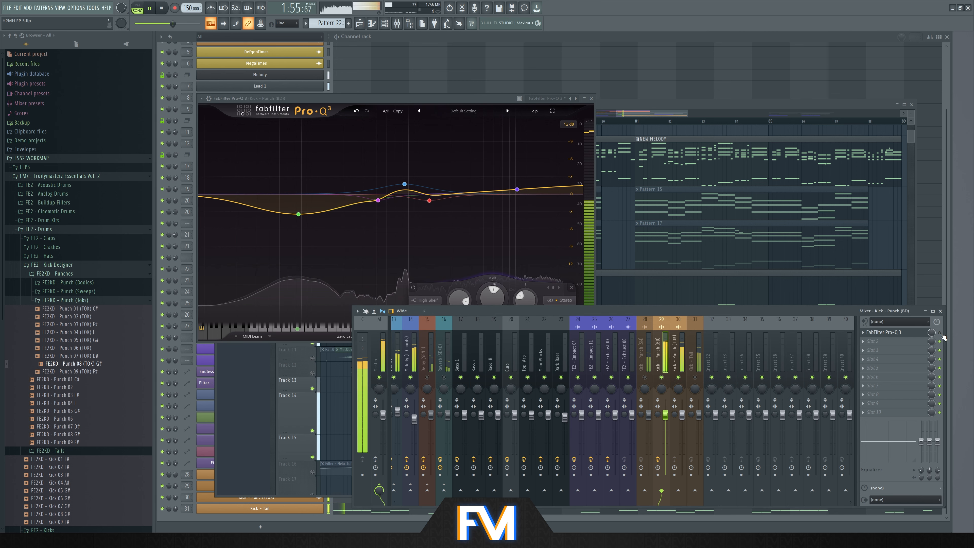
# - Stop playback and inspect the kick punch waveforms on Tracks 13 to 15 close up at the start of the drop
pyautogui.click(652, 105)
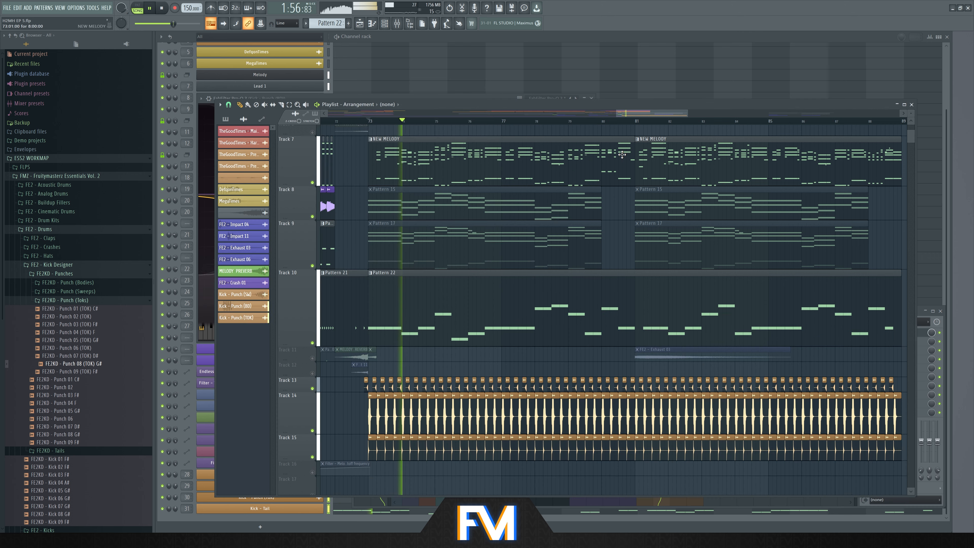
pyautogui.press('space')
pyautogui.scroll(8, 376, 392)
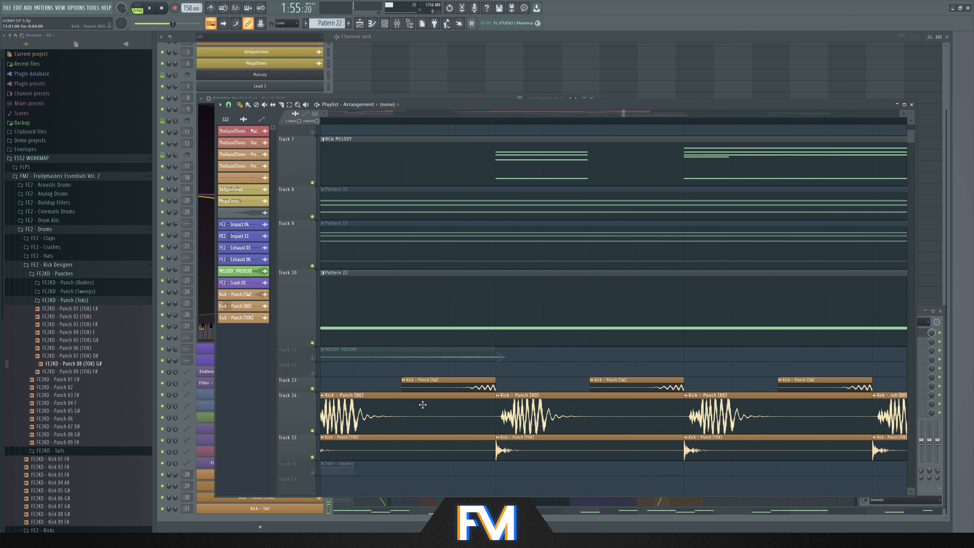
pyautogui.scroll(2, 399, 396)
pyautogui.doubleClick(461, 408)
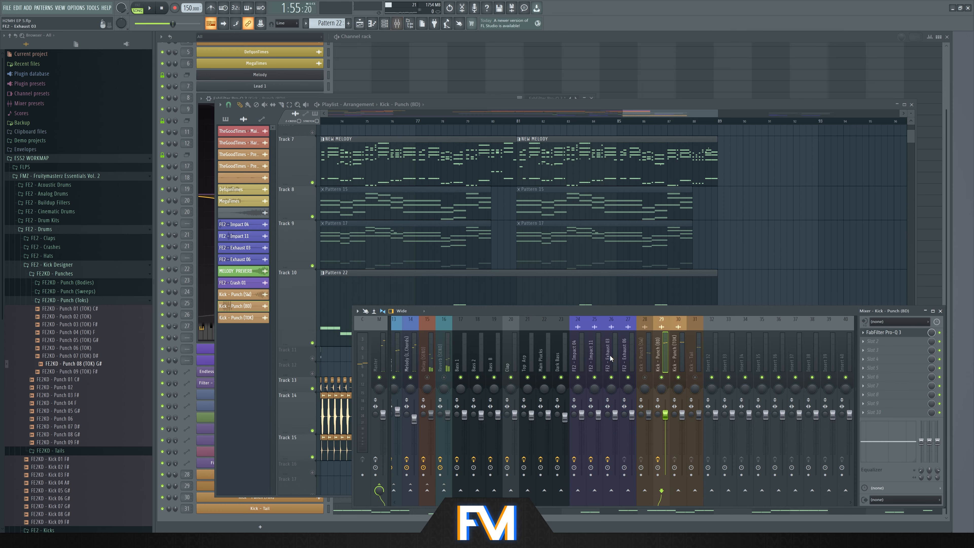
# - Add ValhallaRoom after the EQ on Kick - Punch (BD), with a 13.4 % mix and a 0.56 s decay
pyautogui.click(889, 341)
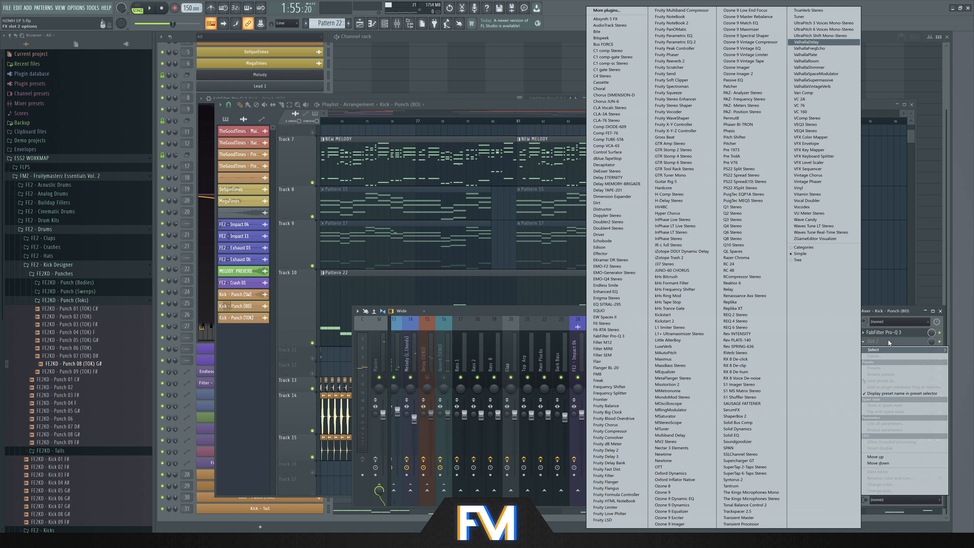
pyautogui.click(809, 60)
pyautogui.press('space')
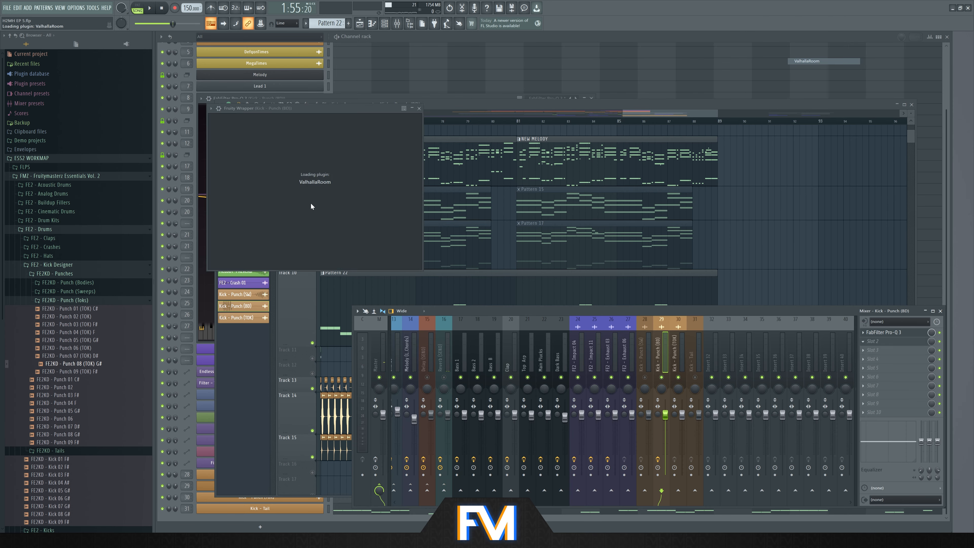
pyautogui.moveTo(227, 162); pyautogui.dragTo(280, 223)
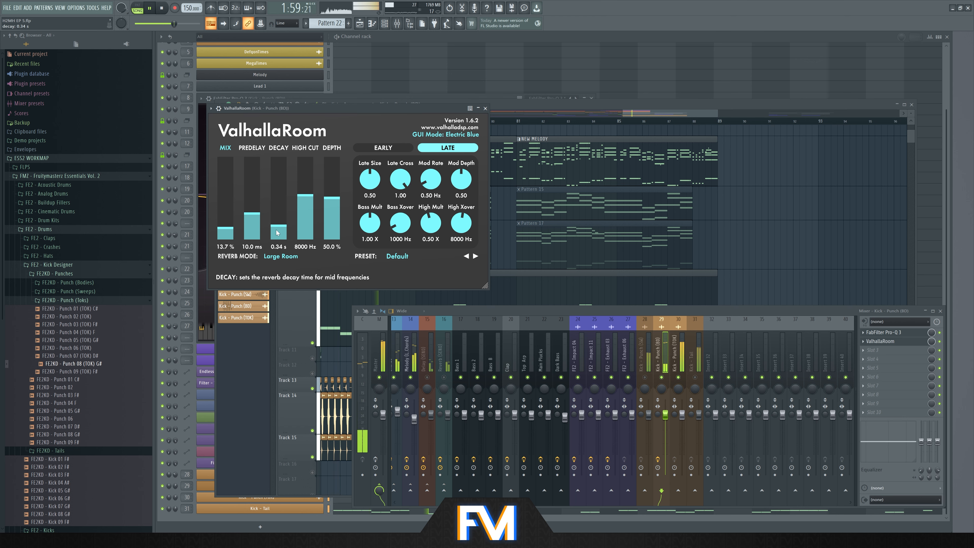
pyautogui.moveTo(236, 223); pyautogui.dragTo(237, 223)
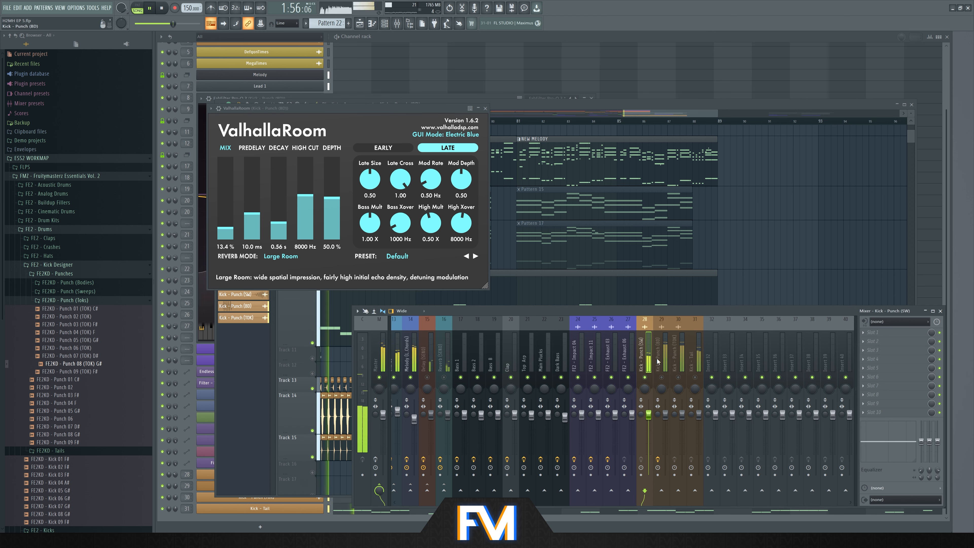
# - Add FabFilter Pro-Q 3 to Kick - Punch (SW), cut its low end and boost the highs with a high shelf
pyautogui.hscroll(-3, 456, 370)
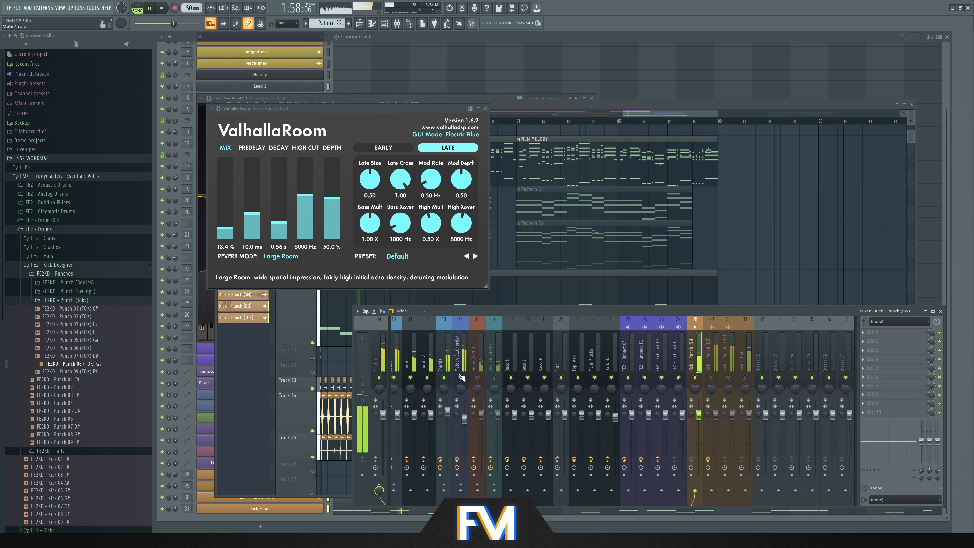
pyautogui.click(879, 333)
pyautogui.moveTo(879, 341)
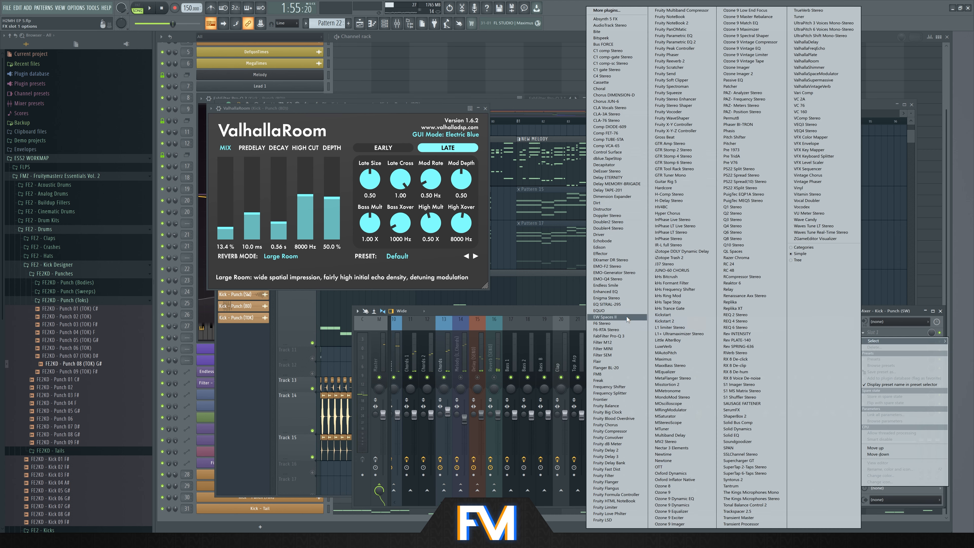
pyautogui.click(614, 336)
pyautogui.moveTo(204, 175); pyautogui.dragTo(313, 193)
pyautogui.moveTo(534, 175); pyautogui.dragTo(418, 164)
# - Add Ozone Imager to Kick - Punch (SW), enable Stereoize and widen the stereo width to 56.6
pyautogui.click(874, 340)
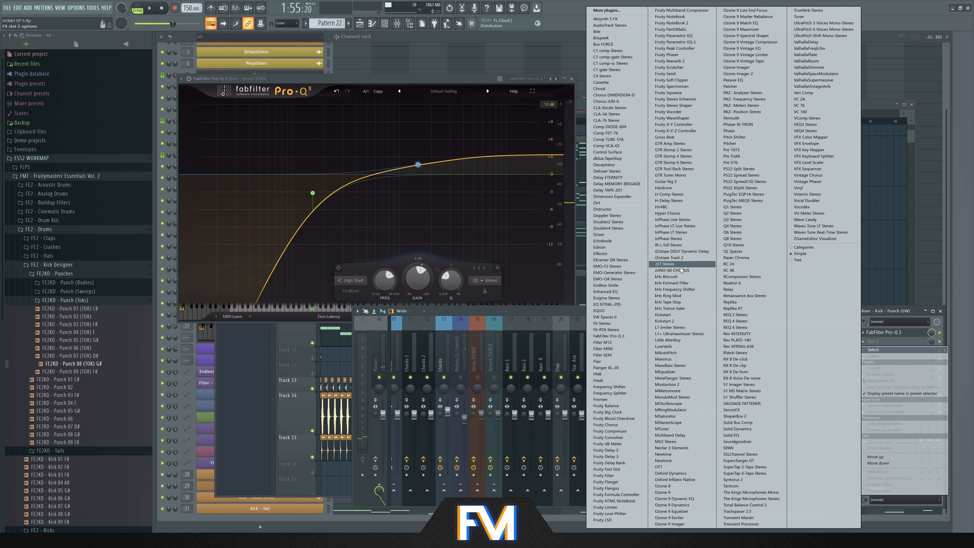
pyautogui.click(745, 74)
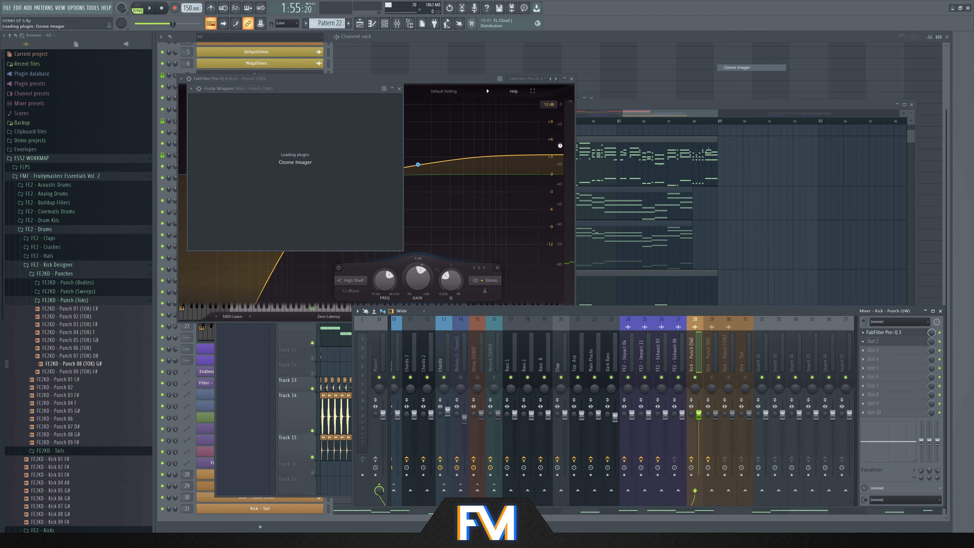
pyautogui.press('space')
pyautogui.click(218, 112)
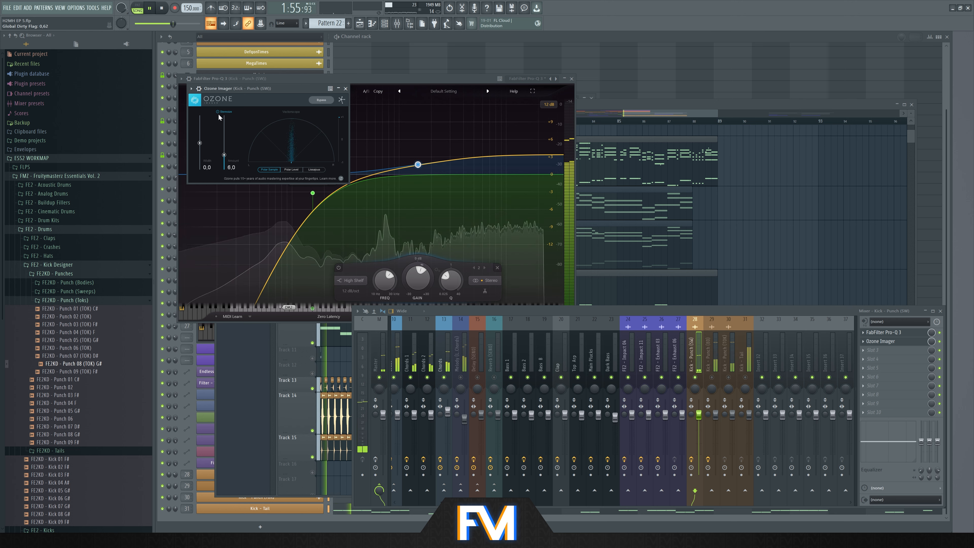
pyautogui.moveTo(202, 142); pyautogui.dragTo(200, 128)
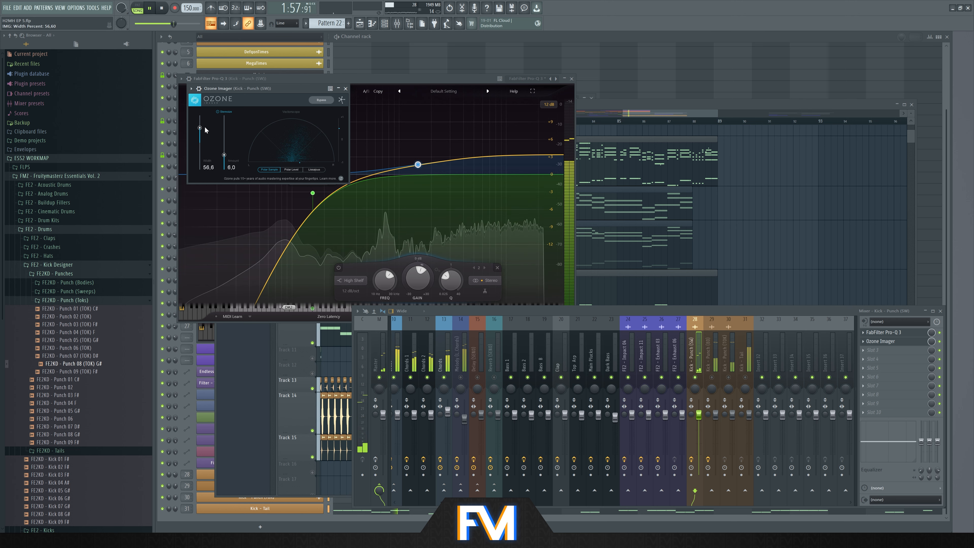
# - Mute and unmute the Kick - Punch (SW) mixer track during playback to compare the kick with and without it
pyautogui.press('space')
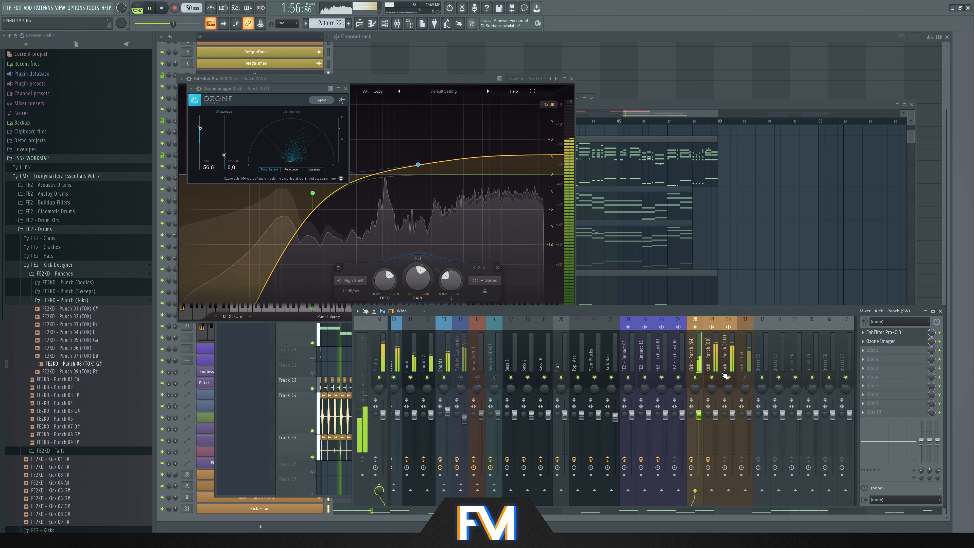
pyautogui.click(695, 377)
pyautogui.click(695, 377)
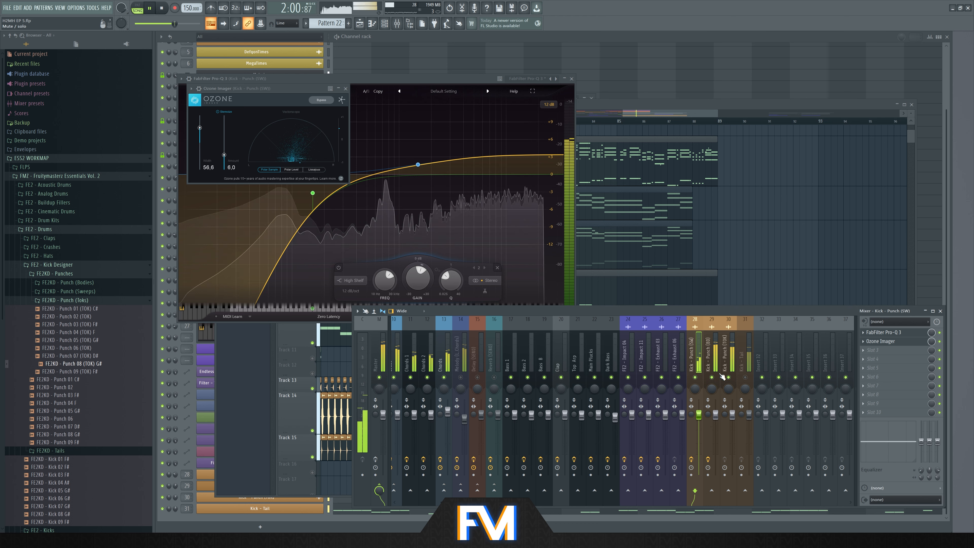
# - Stop playback, name the empty mixer track after Kick - Tail PUNCH, colour it blue and place it ahead of Kick - Tail
pyautogui.press('space')
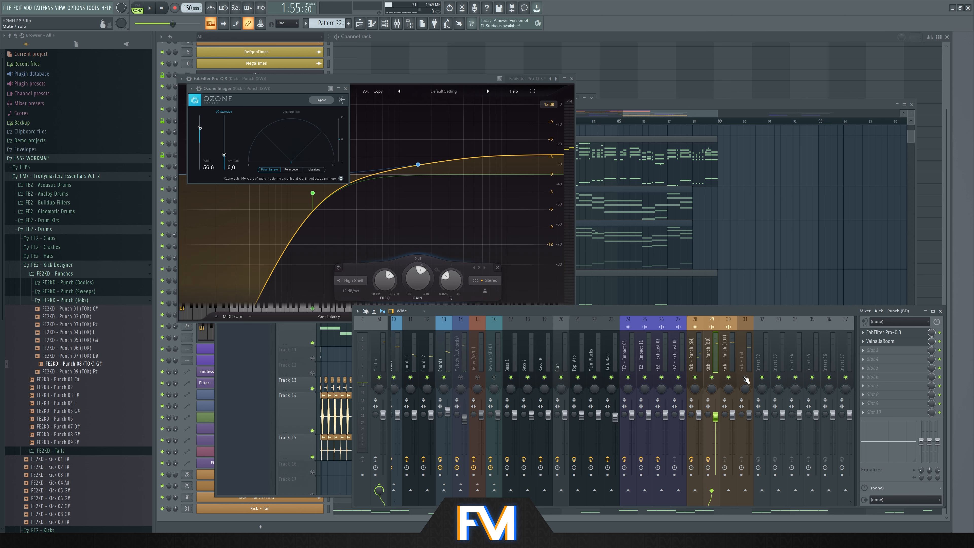
pyautogui.rightClick(758, 370)
pyautogui.click(794, 326)
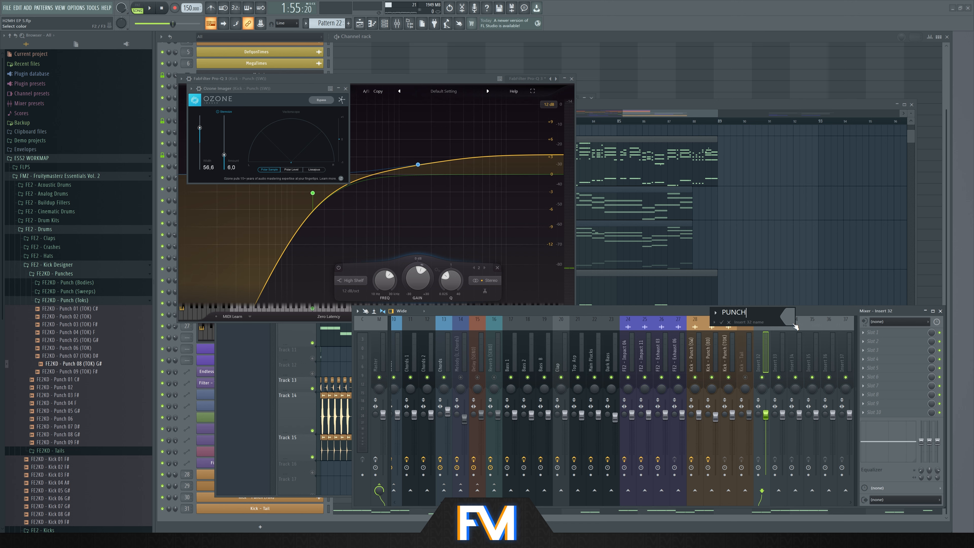
pyautogui.write('PUNCH')
pyautogui.press('Return')
# - Name the next empty mixer track KICK and give it the blue preset colour
pyautogui.rightClick(777, 355)
pyautogui.click(811, 325)
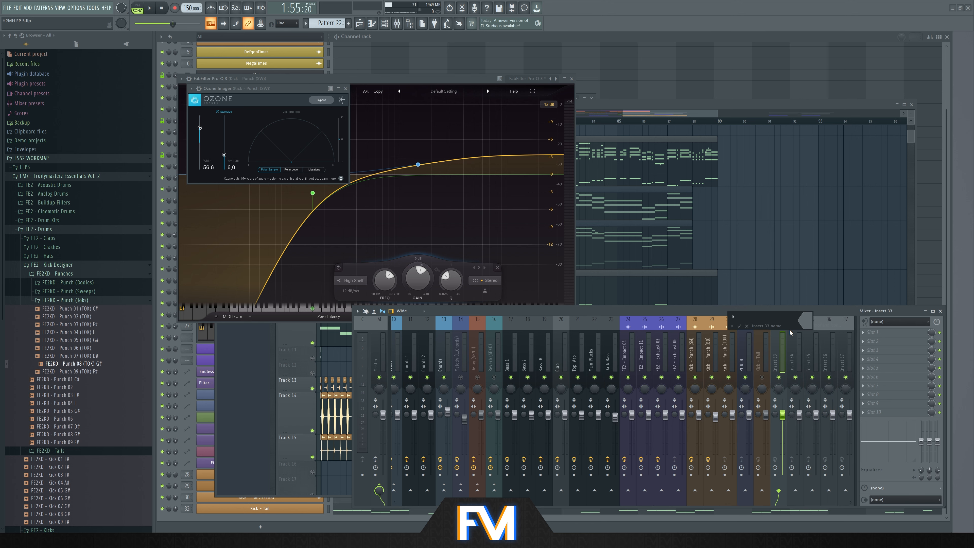
pyautogui.click(806, 321)
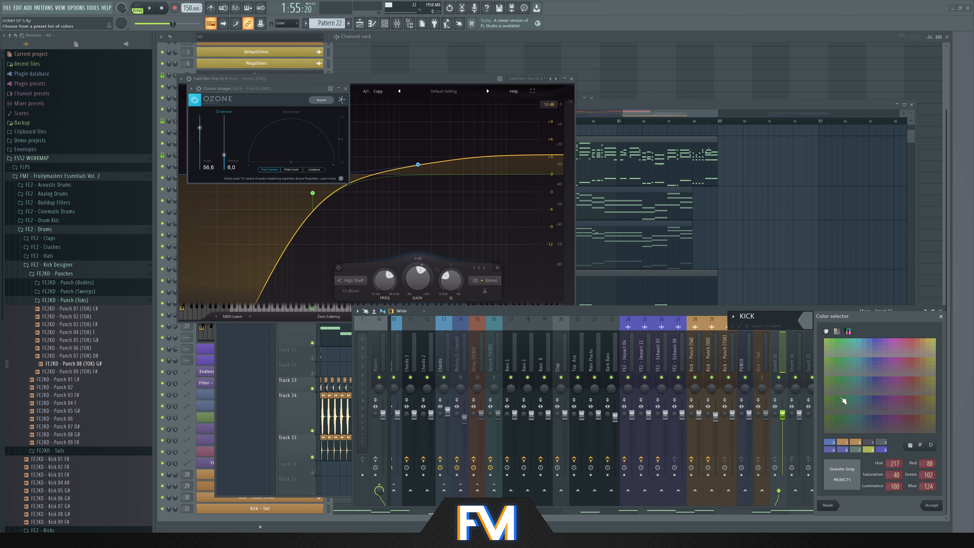
pyautogui.click(830, 444)
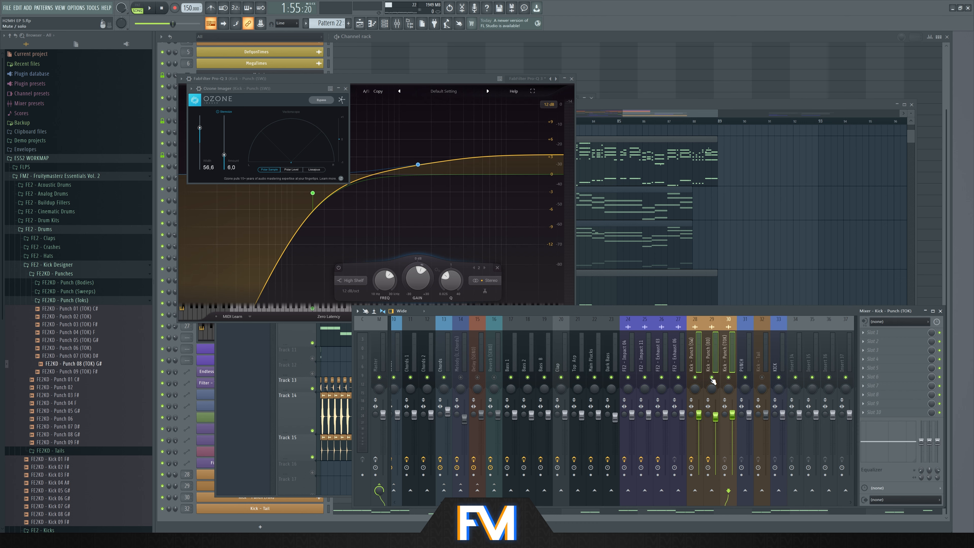
# - Route the three Kick - Punch tracks only to PUNCH, and route PUNCH and Kick - Tail only to KICK
pyautogui.click(745, 492)
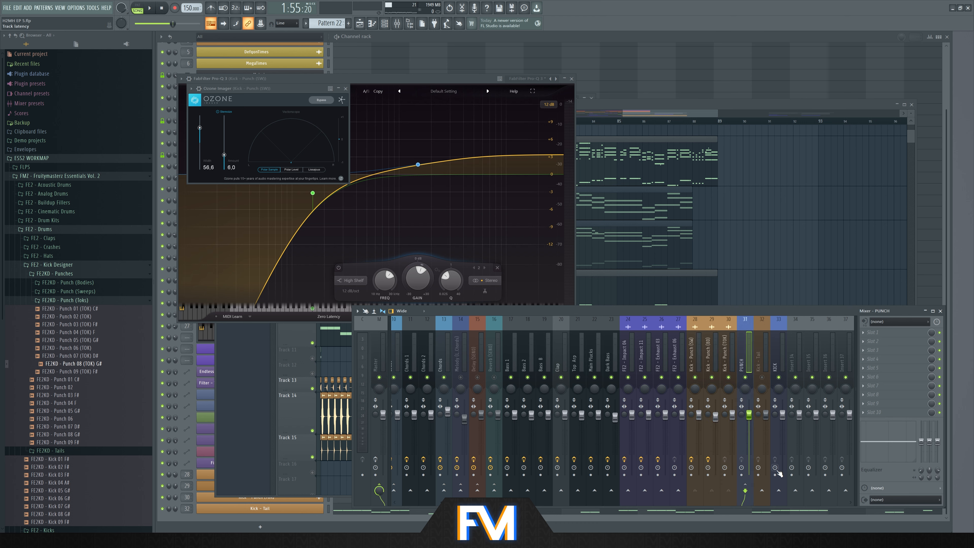
pyautogui.click(787, 501)
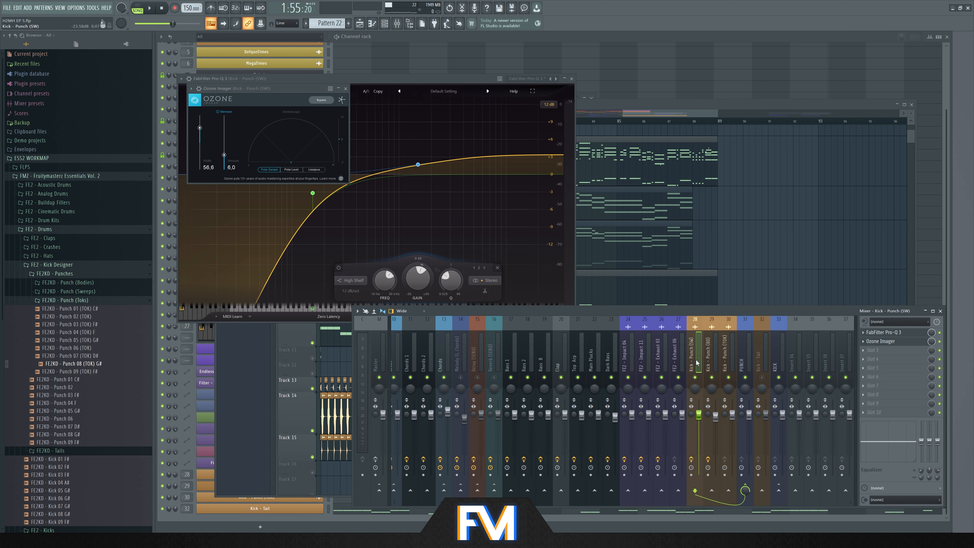
# - Add Fruity WaveShaper to the PUNCH track, bend its curve upward, show its controls and audition the punch during playback
pyautogui.click(743, 363)
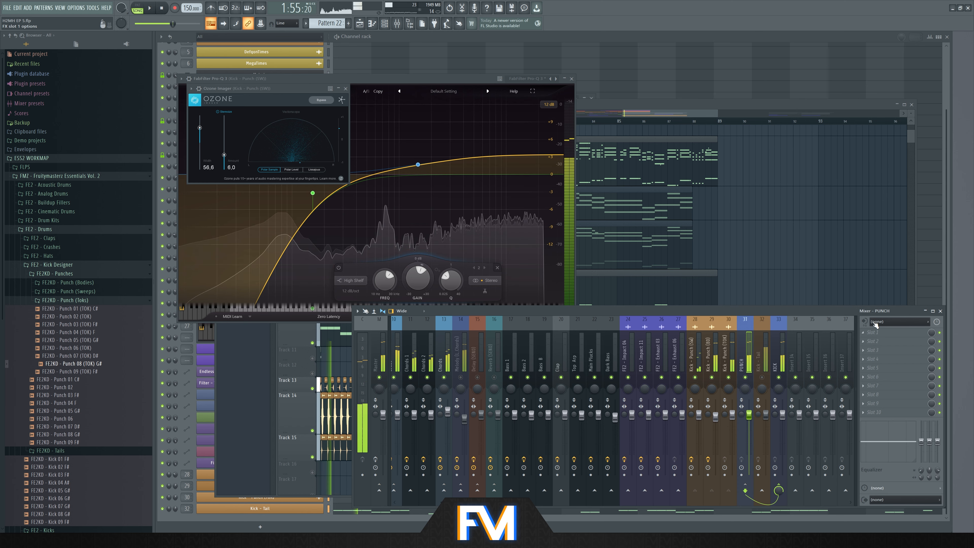
pyautogui.click(873, 333)
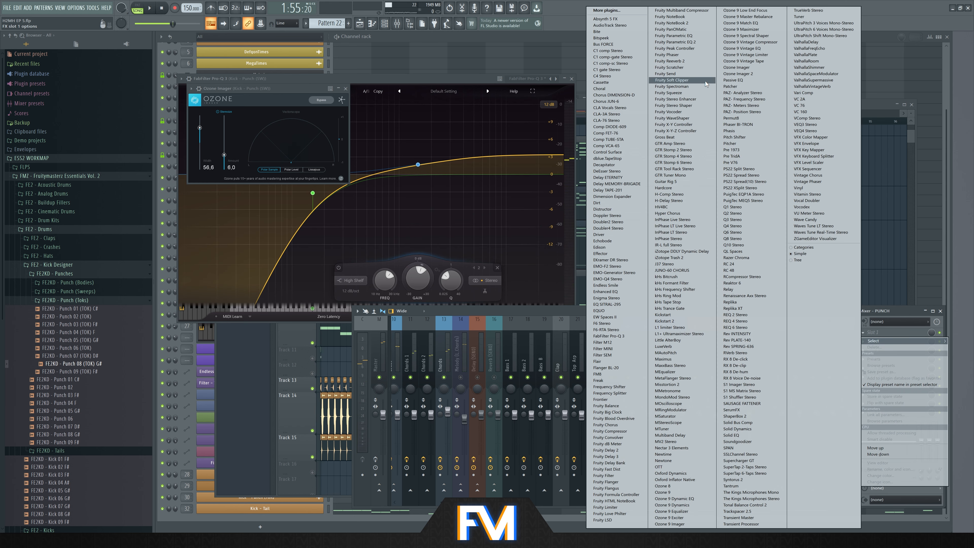
pyautogui.click(686, 118)
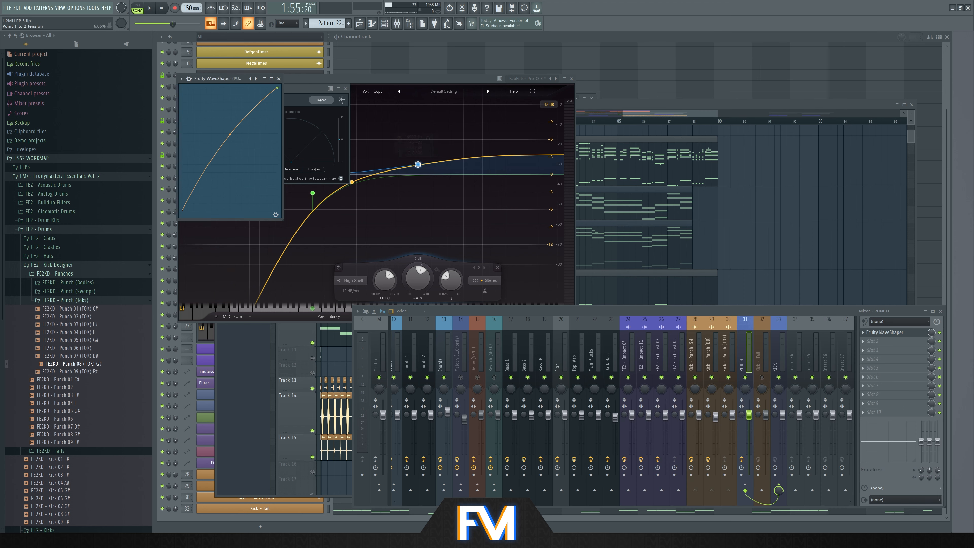
pyautogui.press('space')
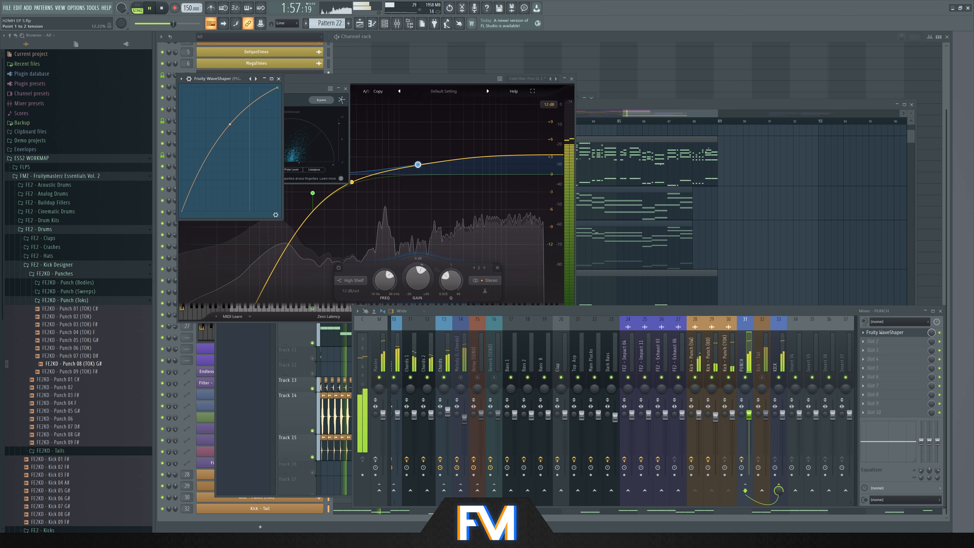
pyautogui.press('space')
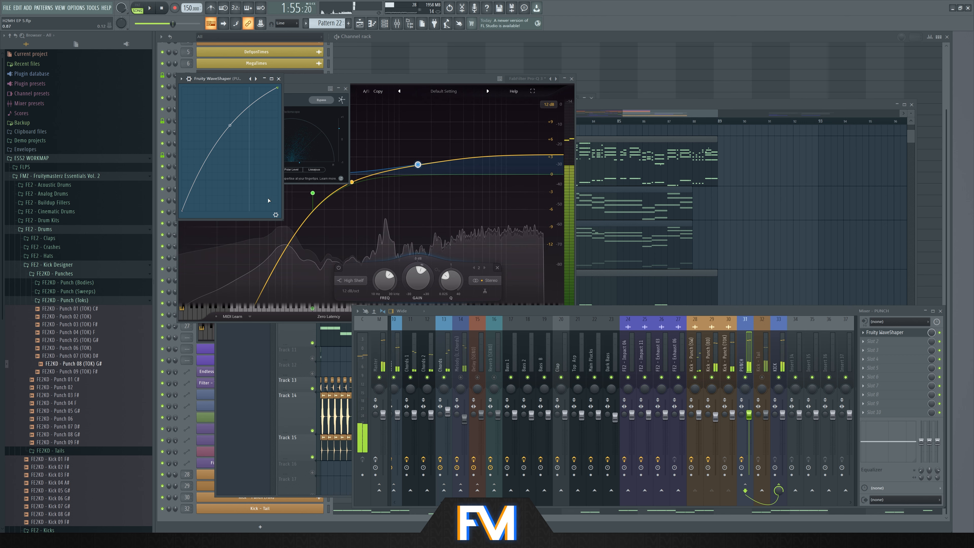
pyautogui.click(275, 215)
pyautogui.press('space')
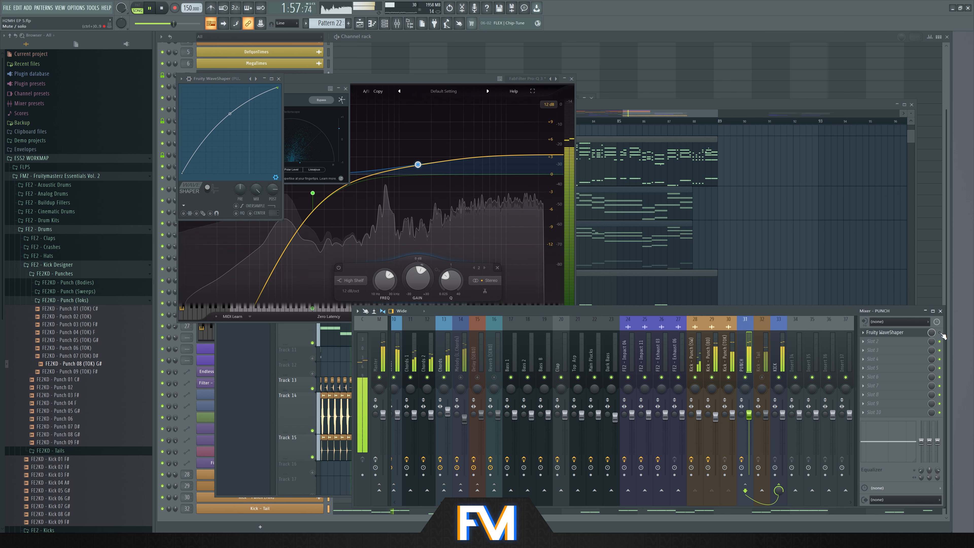
pyautogui.press('space')
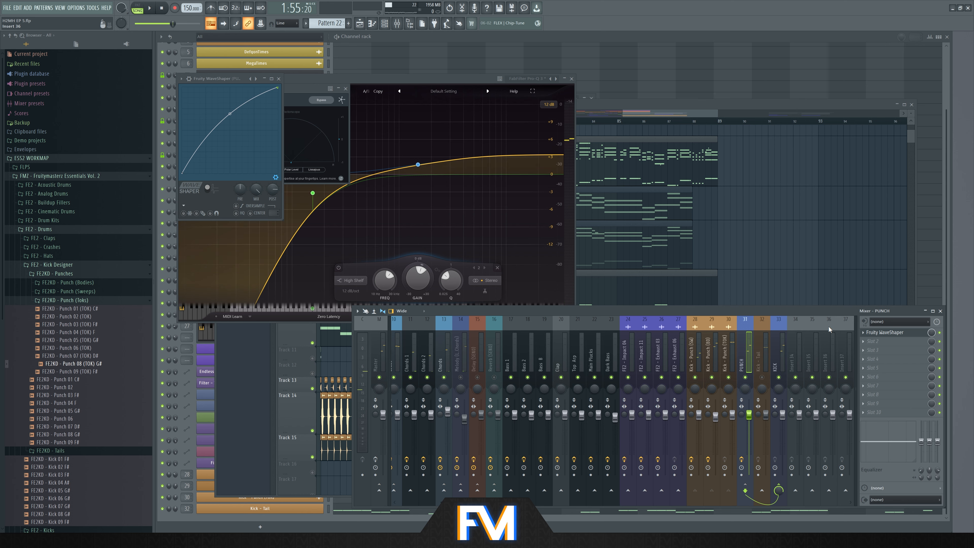
# - Solo Kick - Tail, boost its highs with a FabFilter Pro-Q 3 high shelf and set its stereo separation to 44% separated
pyautogui.rightClick(763, 377)
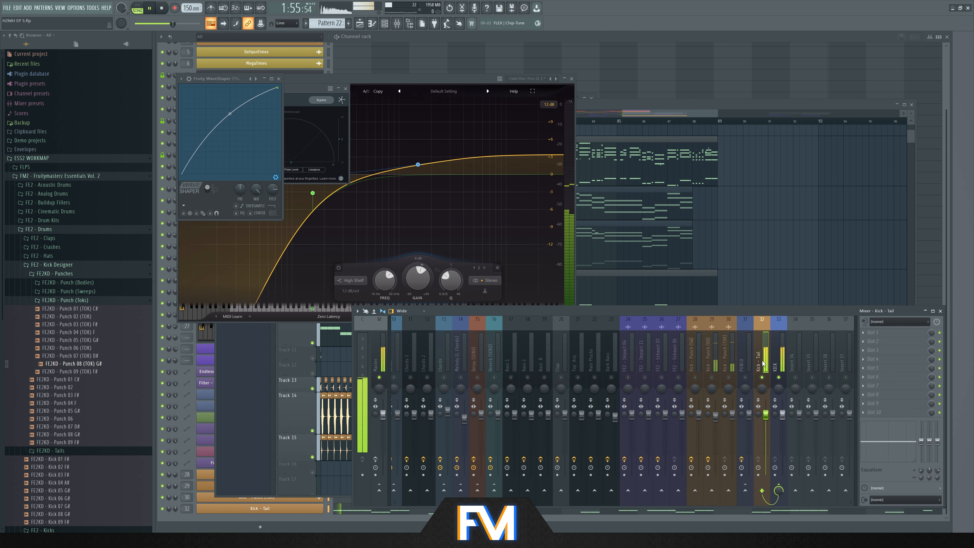
pyautogui.click(878, 332)
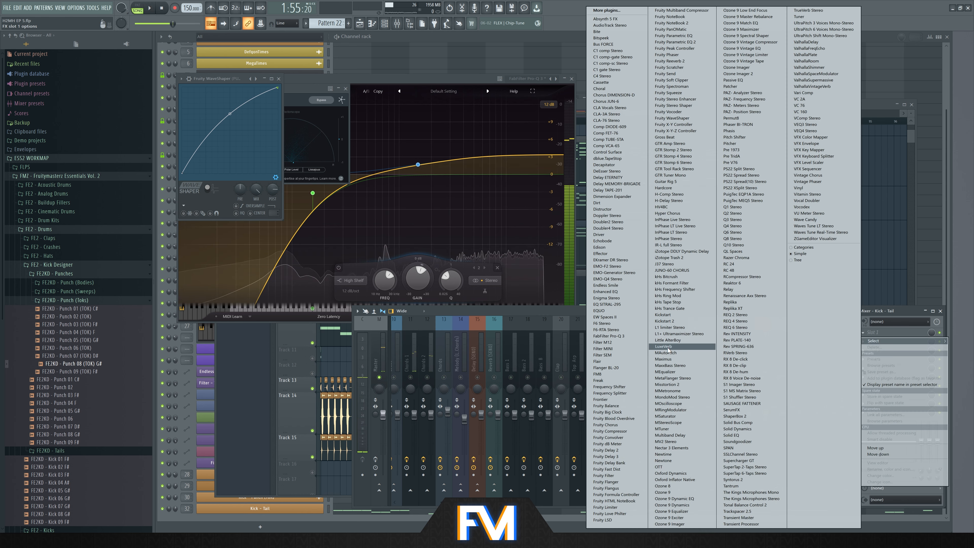
pyautogui.click(632, 336)
pyautogui.press('space')
pyautogui.moveTo(501, 157); pyautogui.dragTo(380, 135)
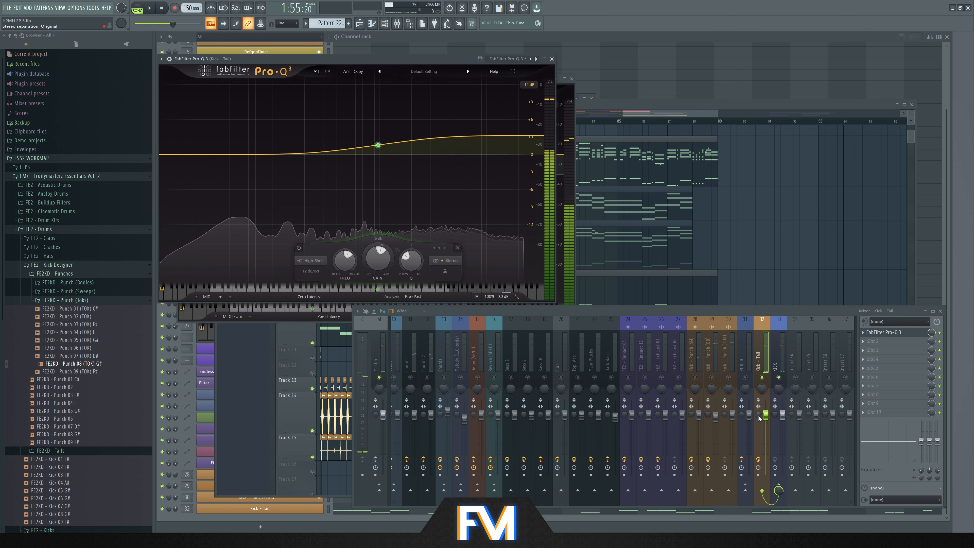
pyautogui.press('space')
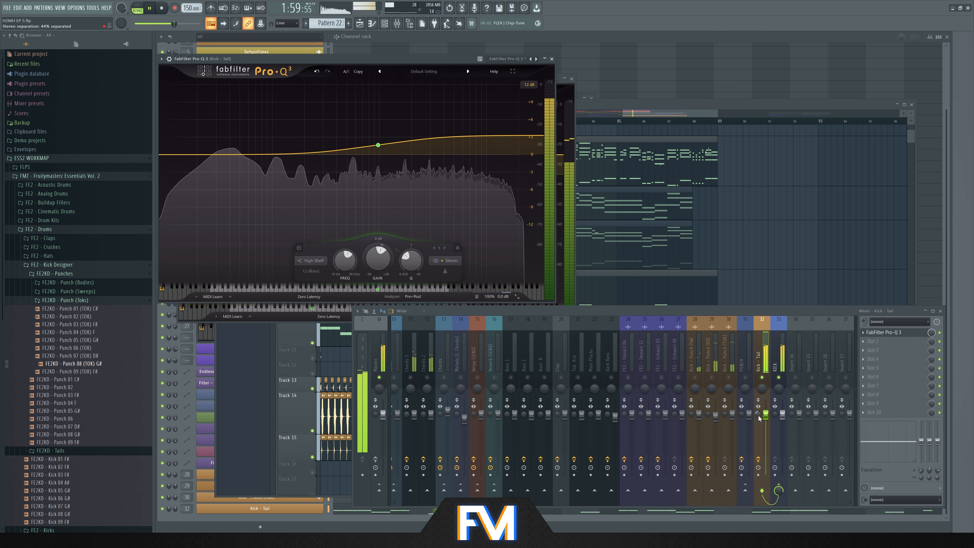
# - Unmute the three Kick - Punch tracks and the PUNCH track, and play the full kick together
pyautogui.click(695, 377)
pyautogui.click(712, 378)
pyautogui.click(729, 378)
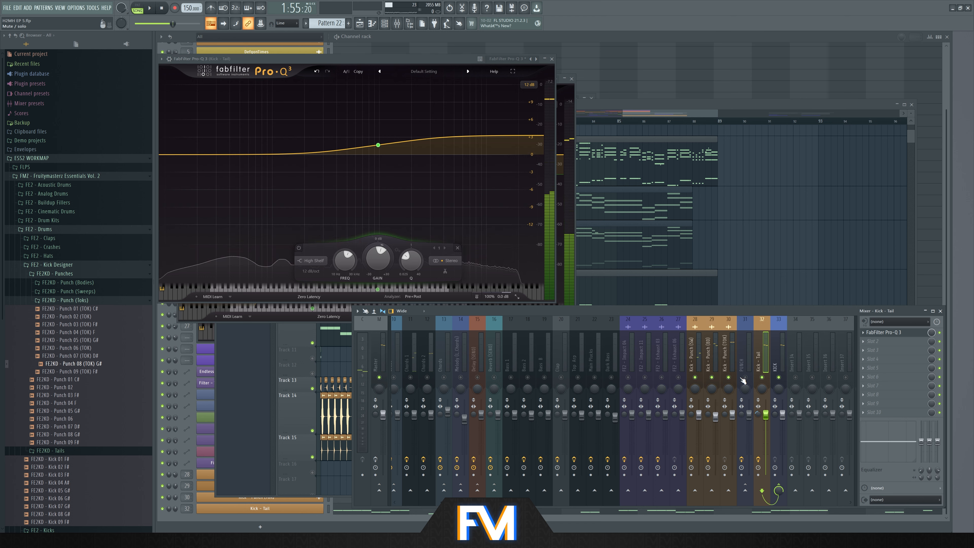
pyautogui.click(745, 378)
pyautogui.press('space')
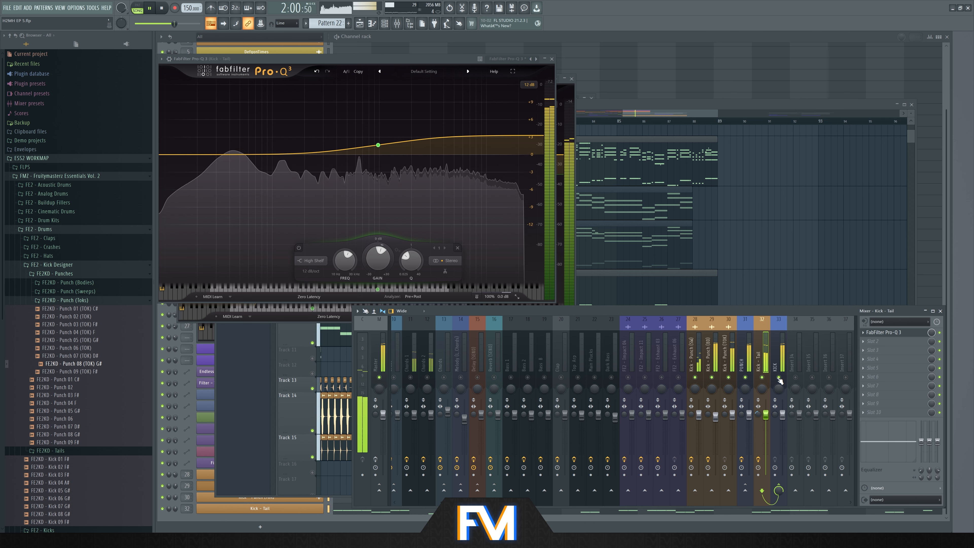
pyautogui.press('space')
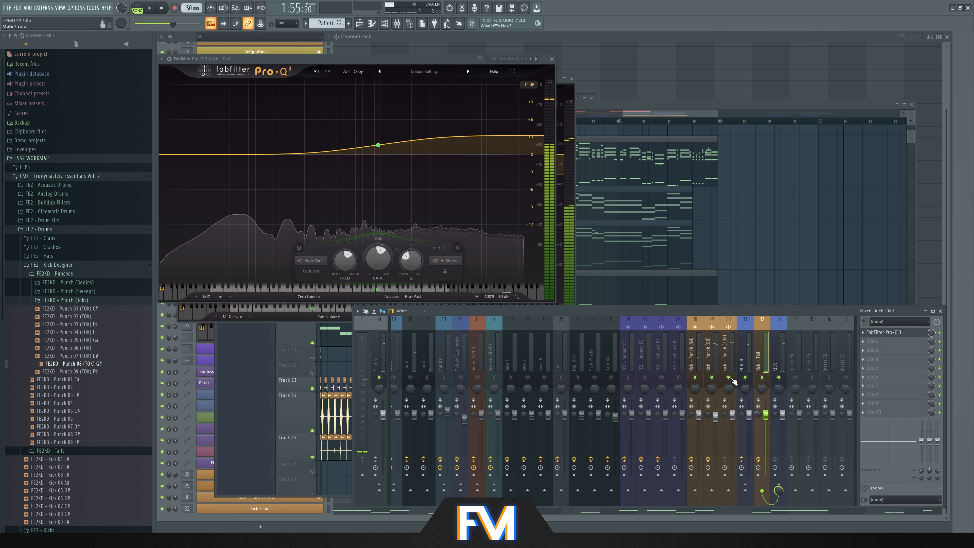
# - Lower the volume of Kick - Punch (TOK) slightly while playing the kick
pyautogui.click(728, 367)
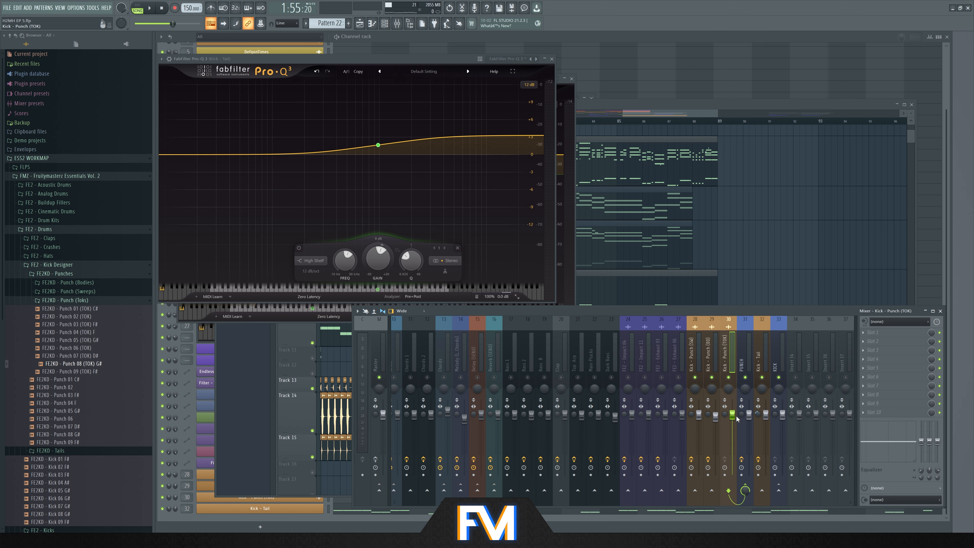
pyautogui.press('space')
pyautogui.moveTo(732, 414)
pyautogui.mouseDown()
pyautogui.moveTo(733, 428)
pyautogui.moveTo(732, 418)
pyautogui.mouseUp()
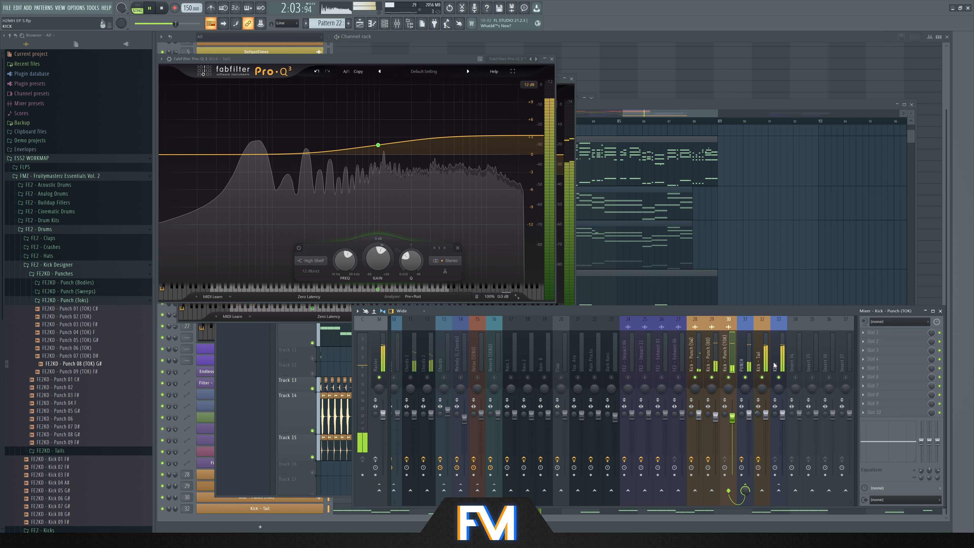
pyautogui.press('space')
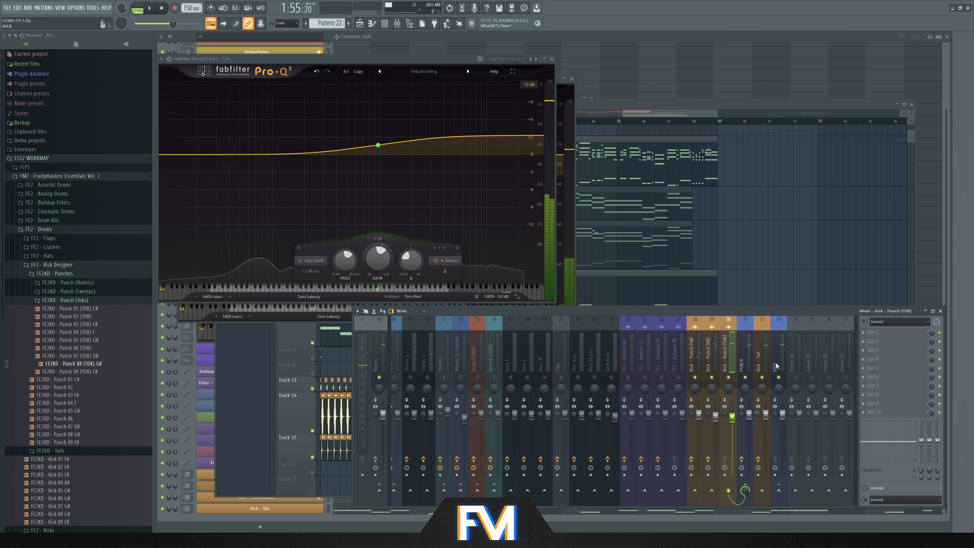
# - Add Fruity Fast Dist after the EQ on Kick - Tail and set its mix level to 59% during playback
pyautogui.click(758, 361)
pyautogui.click(875, 341)
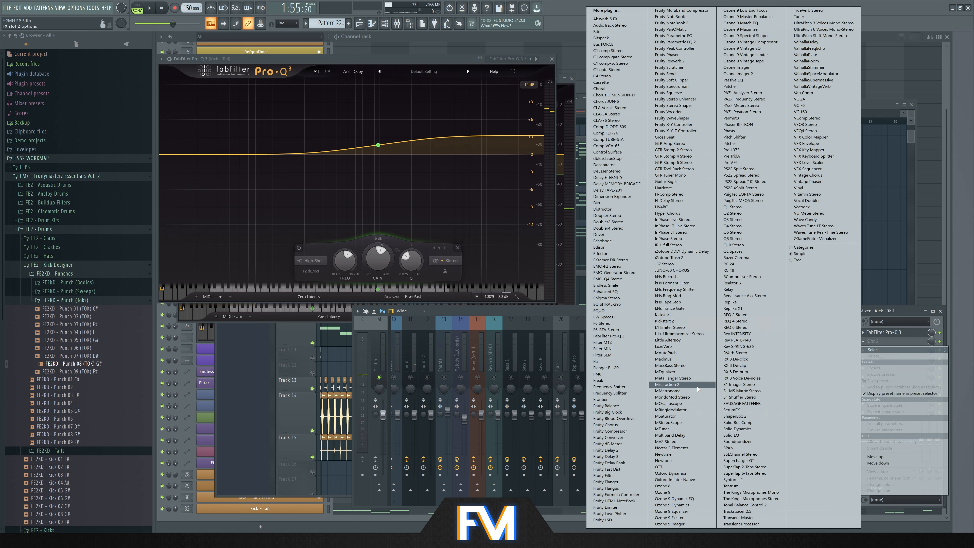
pyautogui.click(609, 469)
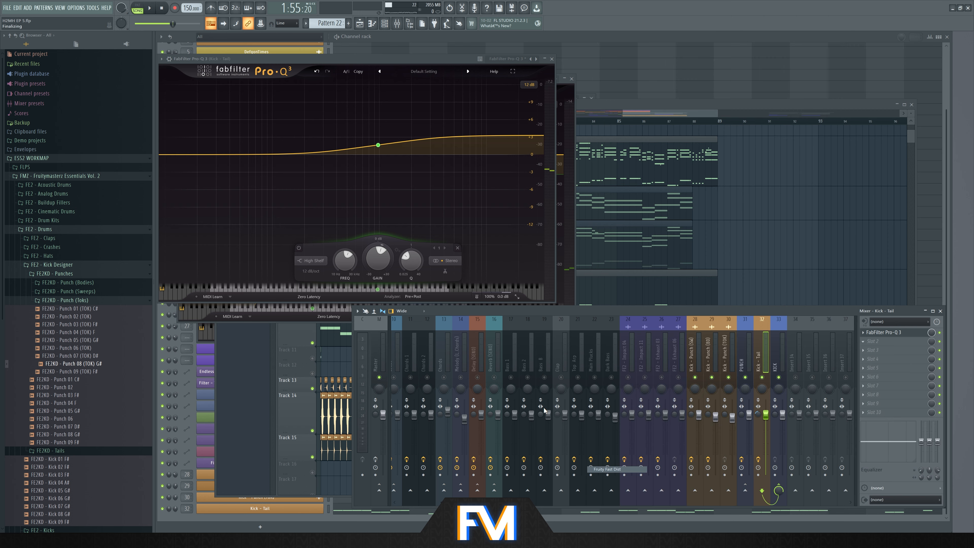
pyautogui.press('space')
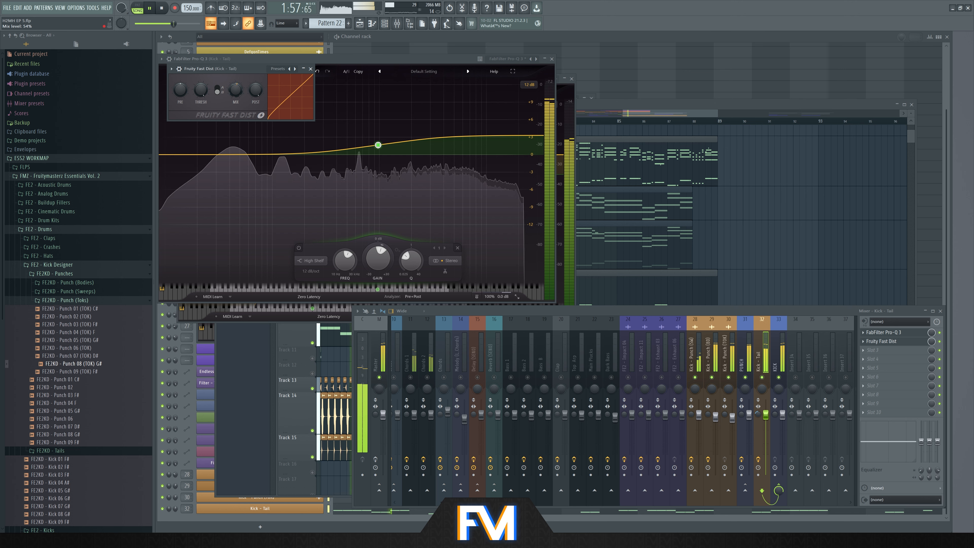
pyautogui.moveTo(235, 90); pyautogui.dragTo(235, 81)
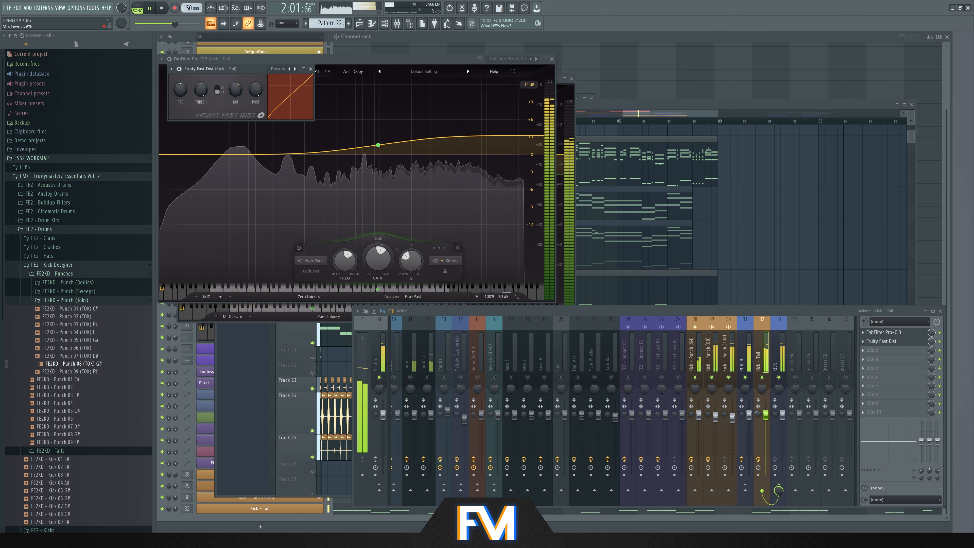
# - Add Fruity Fast Dist to the KICK mixer track, lower its mix level to about 23%, and audition the kick
pyautogui.press('space')
pyautogui.click(779, 353)
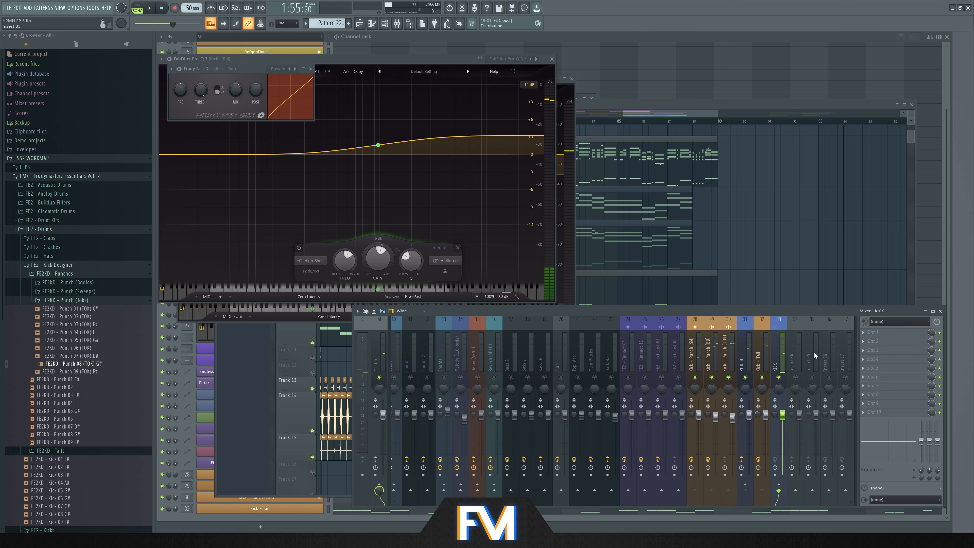
pyautogui.click(875, 332)
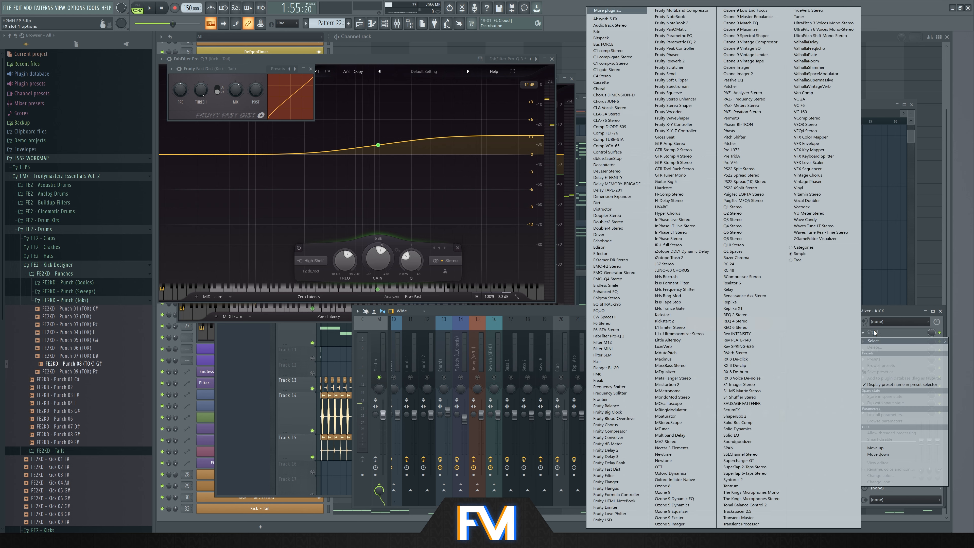
pyautogui.click(622, 470)
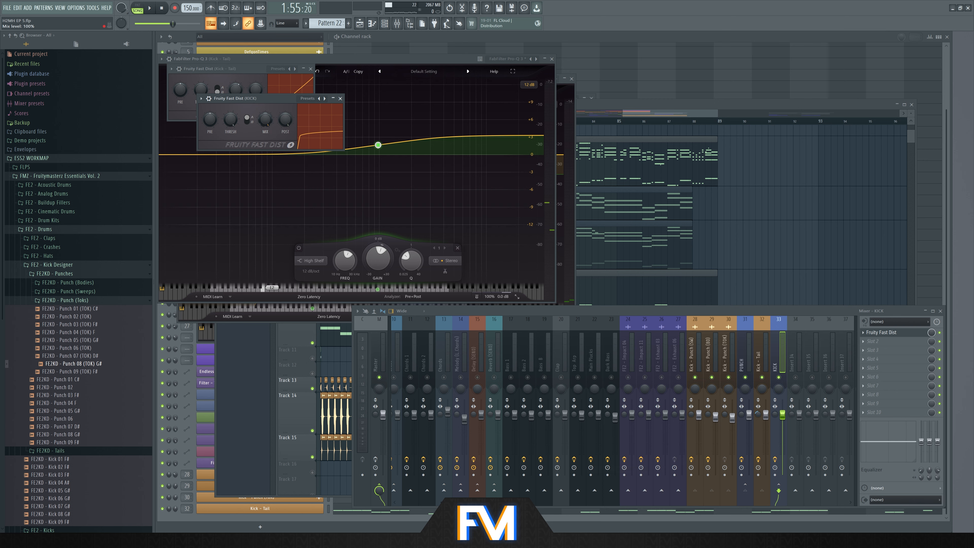
pyautogui.moveTo(265, 120); pyautogui.dragTo(266, 161)
pyautogui.press('space')
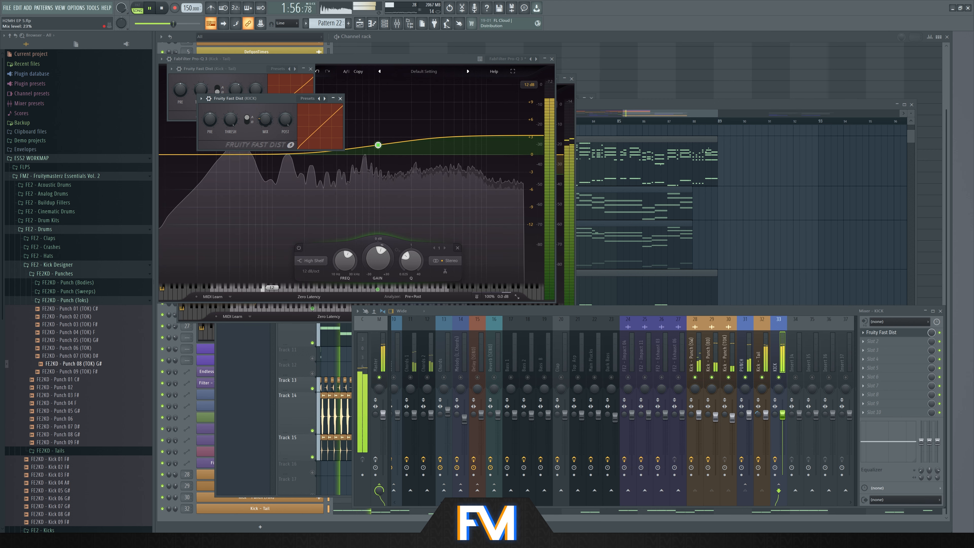
pyautogui.press('space')
# - Add Fruity WaveShaper to the second effect slot of the KICK track and audition it
pyautogui.click(875, 341)
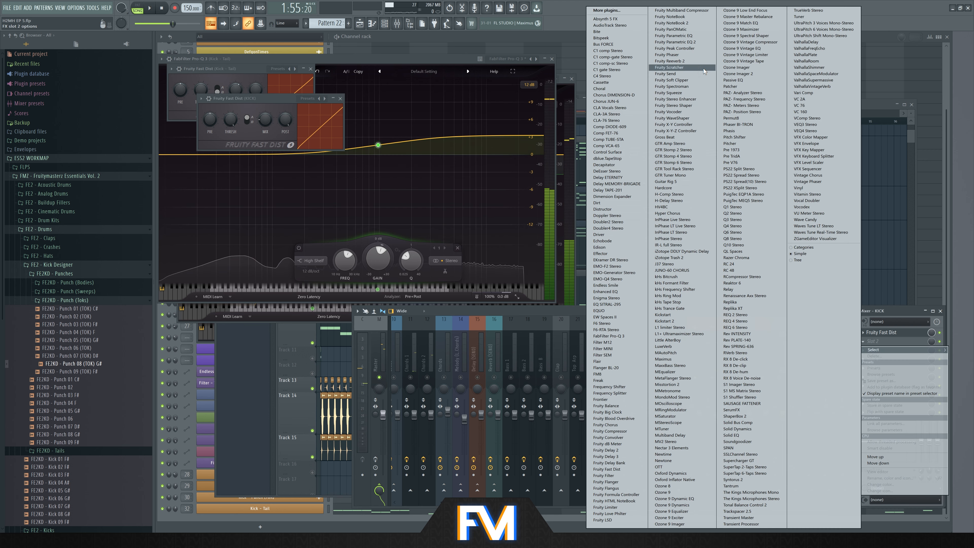
pyautogui.click(672, 118)
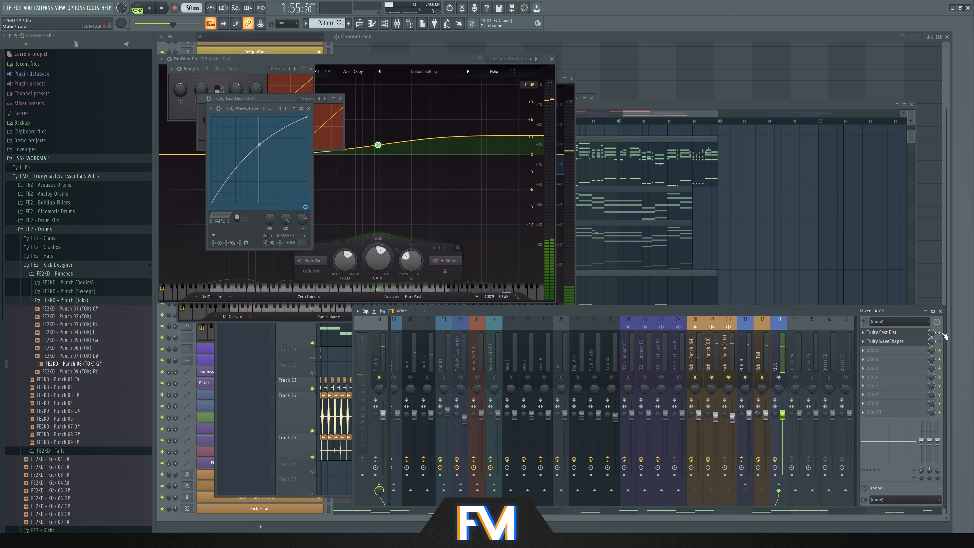
pyautogui.press('space')
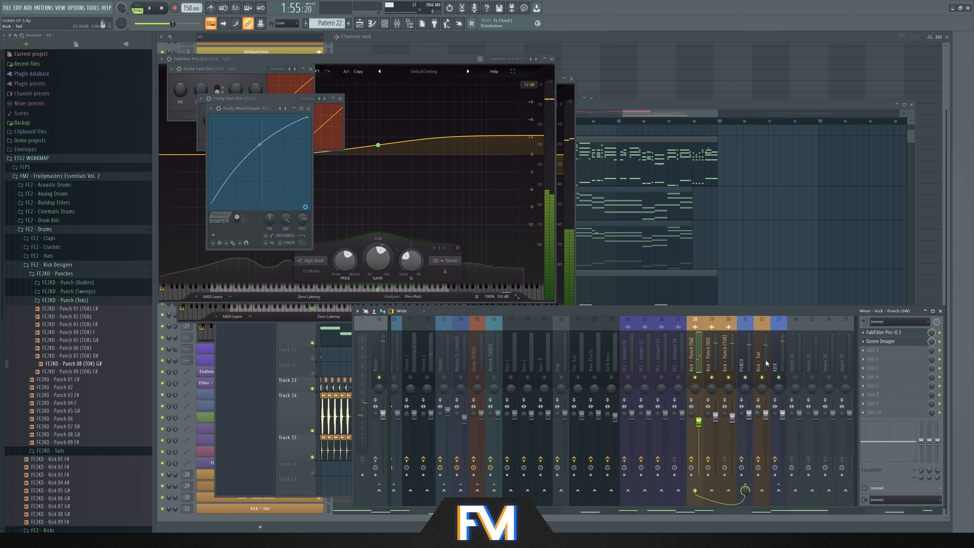
# - Add another FabFilter Pro-Q 3 after Fruity Fast Dist on the Kick - Tail track and shape its curve with four gentle bands
pyautogui.click(764, 363)
pyautogui.click(899, 335)
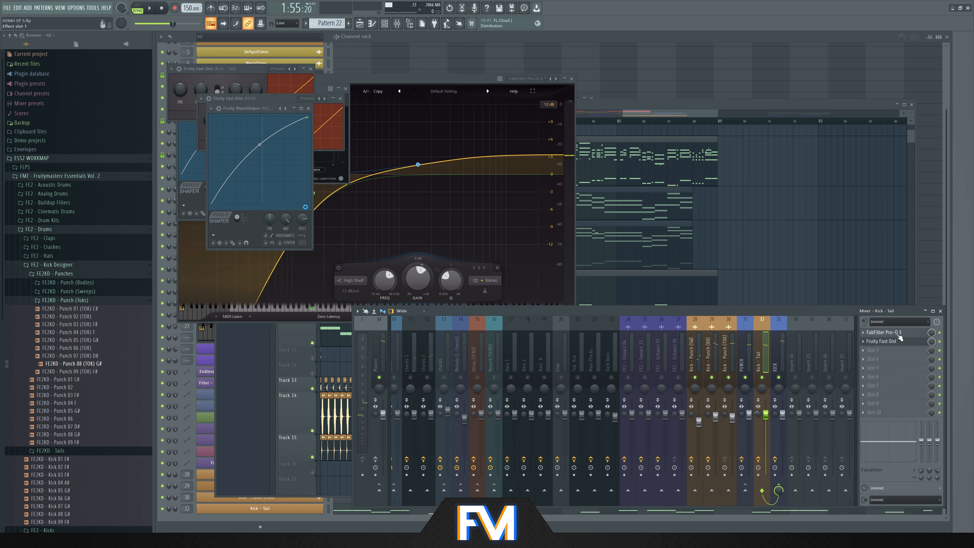
pyautogui.click(877, 351)
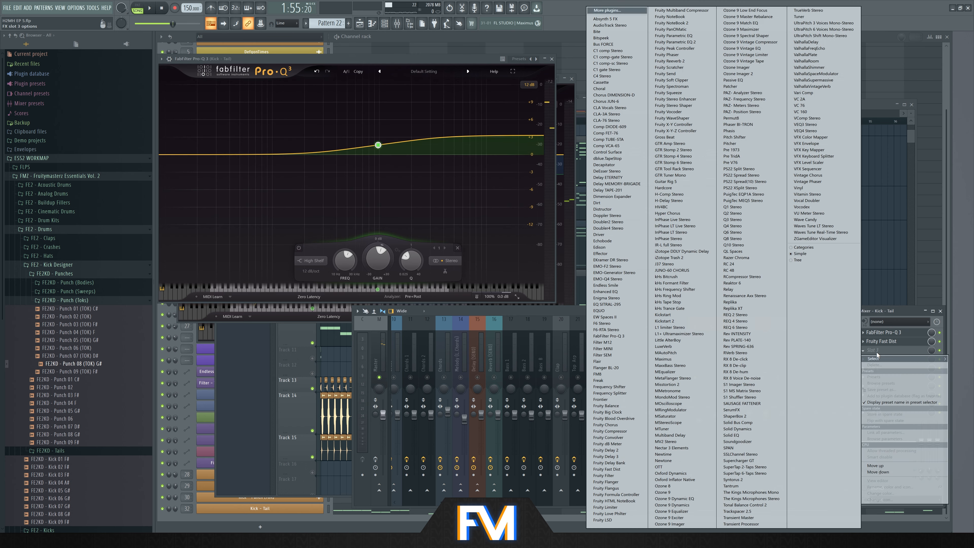
pyautogui.click(622, 337)
pyautogui.press('space')
pyautogui.moveTo(428, 176); pyautogui.dragTo(360, 164)
pyautogui.scroll(-4, 419, 158)
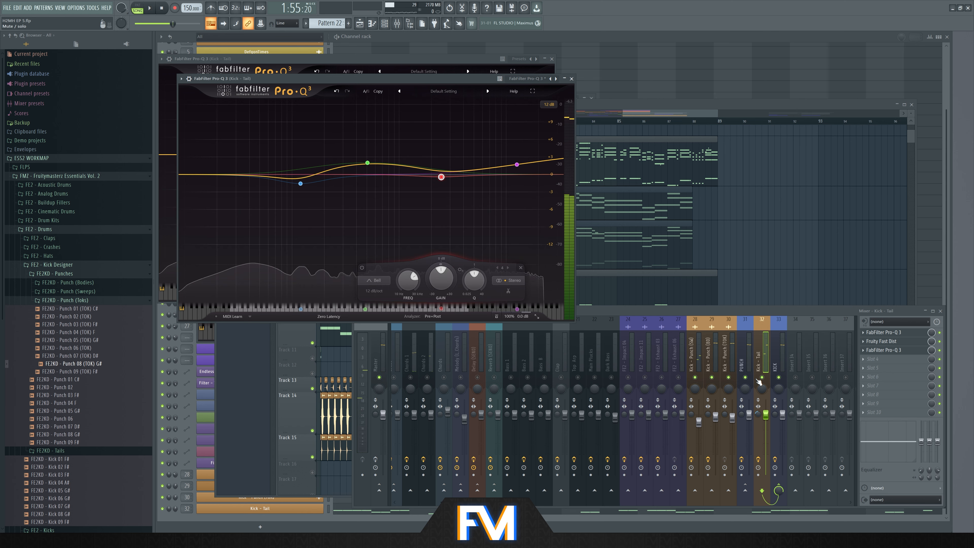
# - Unsolo the kick so every mixer track is active, and play the drop with the full arrangement
pyautogui.click(759, 382)
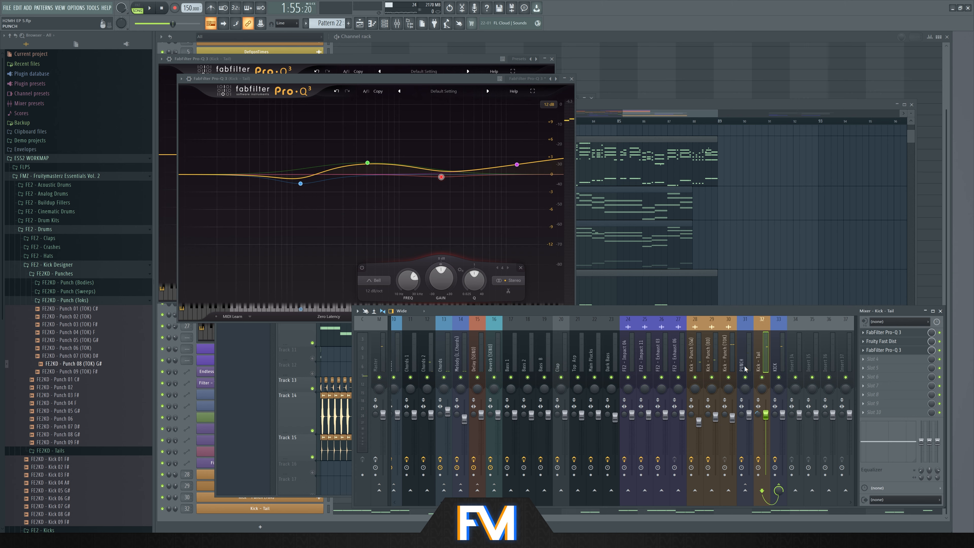
pyautogui.click(712, 107)
pyautogui.scroll(5, 500, 163)
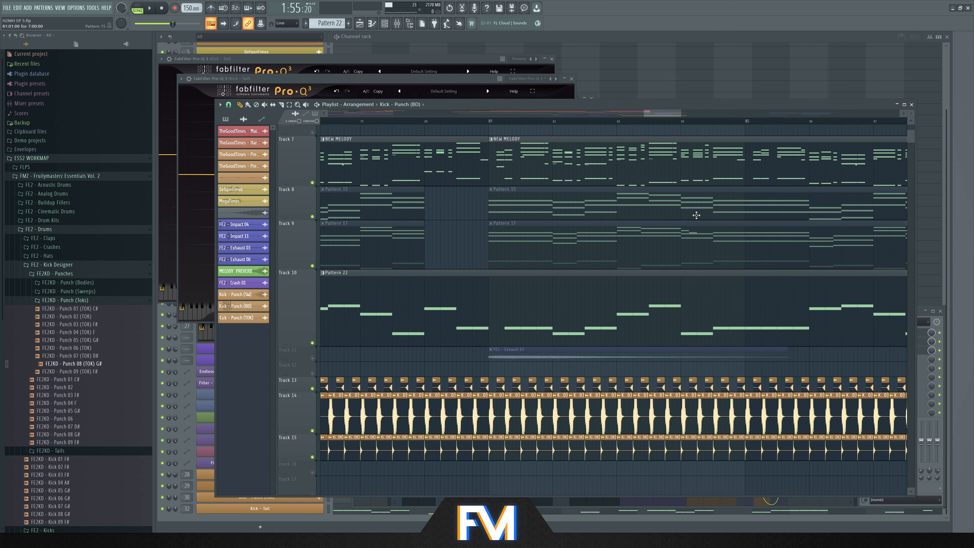
pyautogui.scroll(-5, 695, 215)
pyautogui.scroll(4, 442, 188)
pyautogui.press('space')
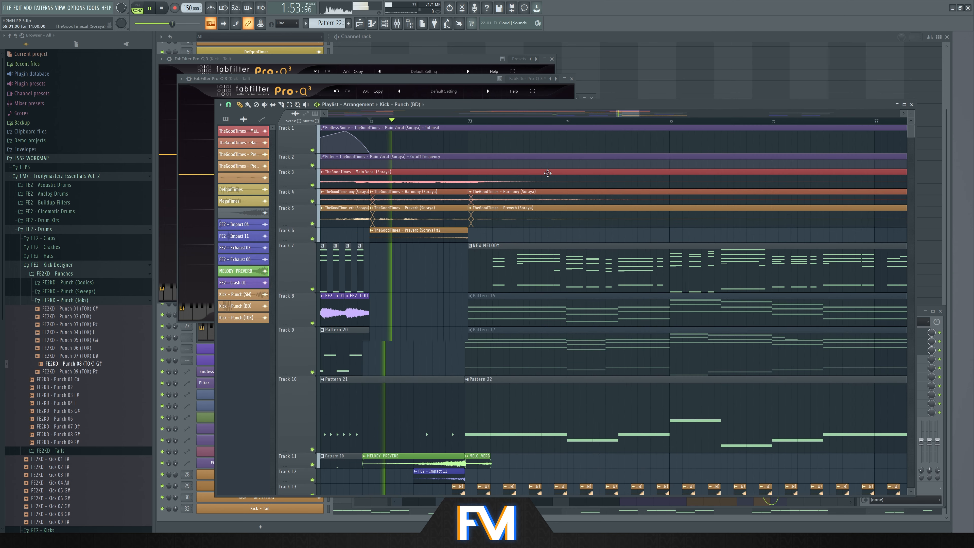
pyautogui.scroll(-3, 550, 172)
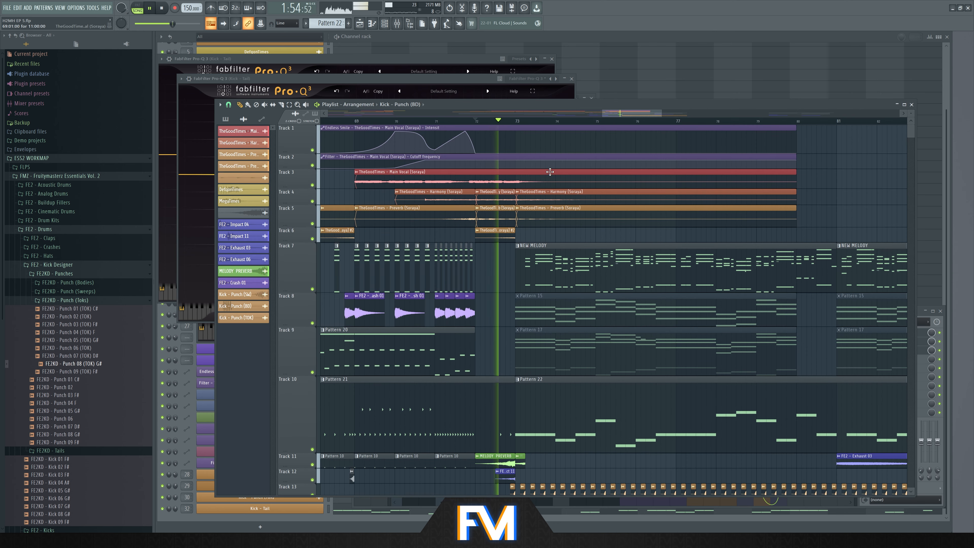
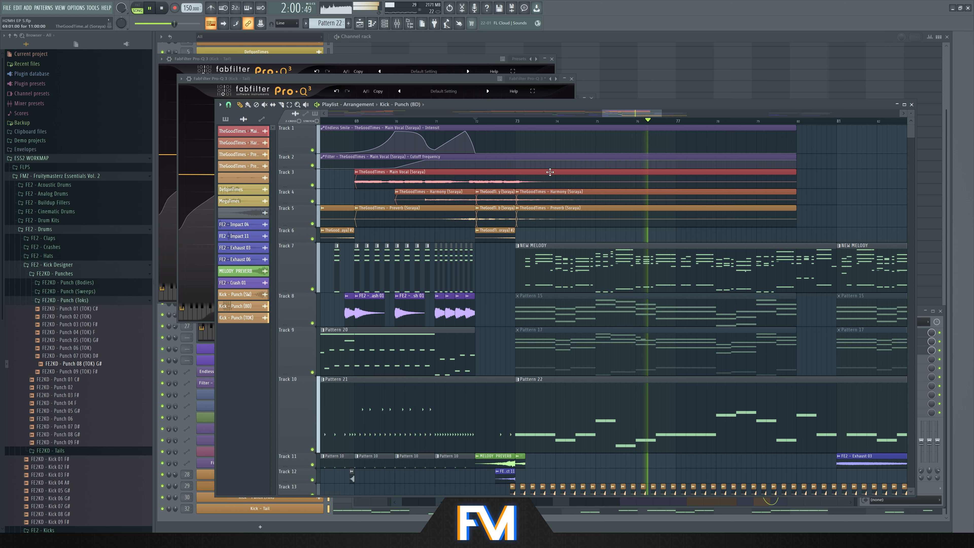
pyautogui.press('space')
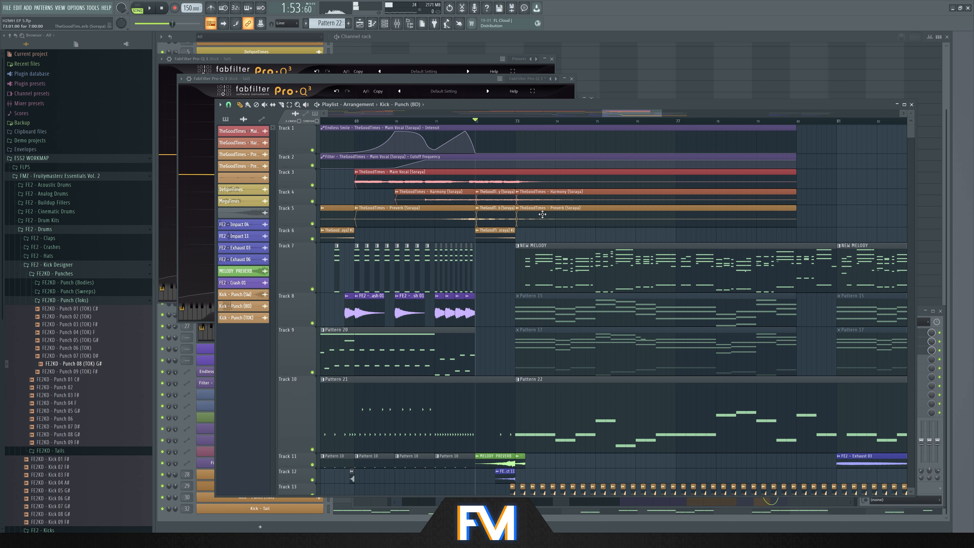
pyautogui.scroll(-5, 543, 214)
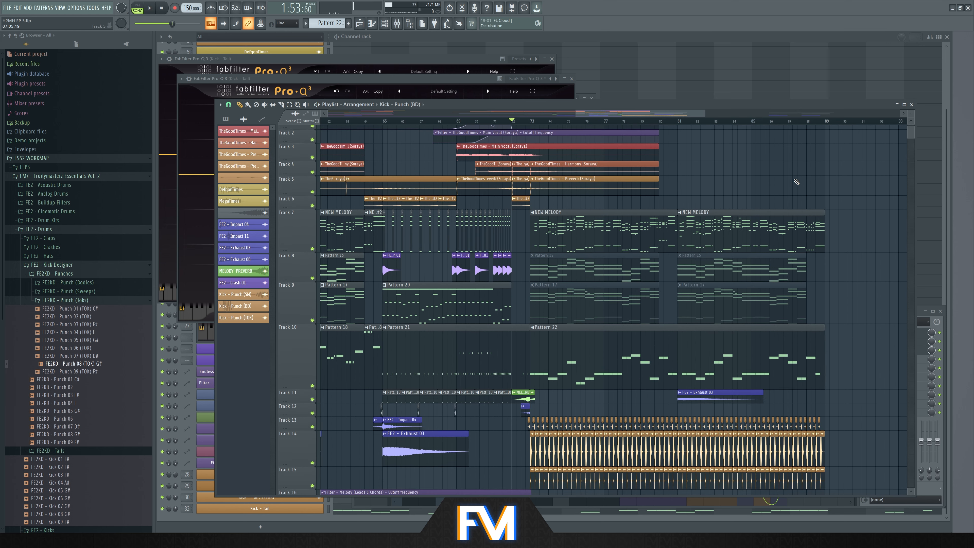
pyautogui.press('space')
pyautogui.scroll(4, 768, 180)
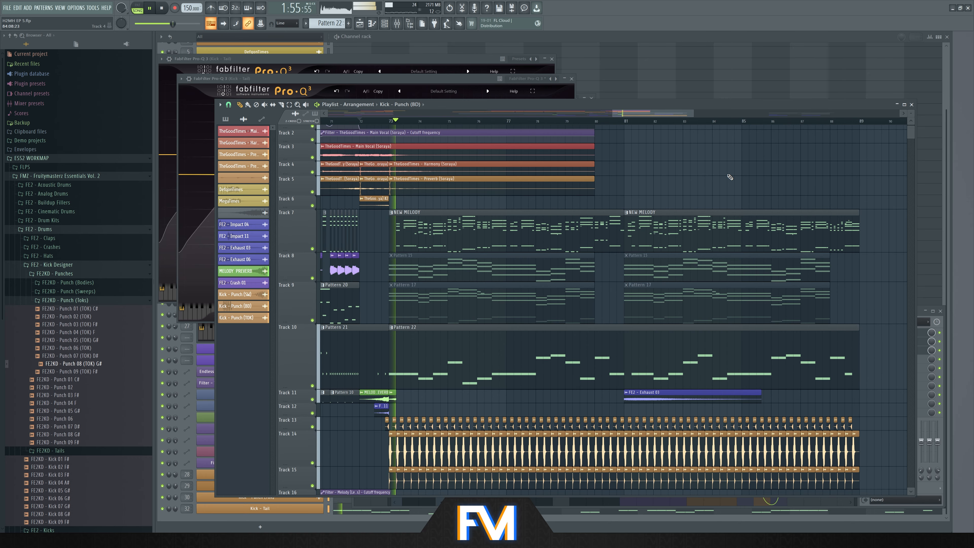
# - Lower the KICK mixer track's volume to 91% (-2.1 dB) and compare playback with the PUNCH track muted and unmuted
pyautogui.press('F9')
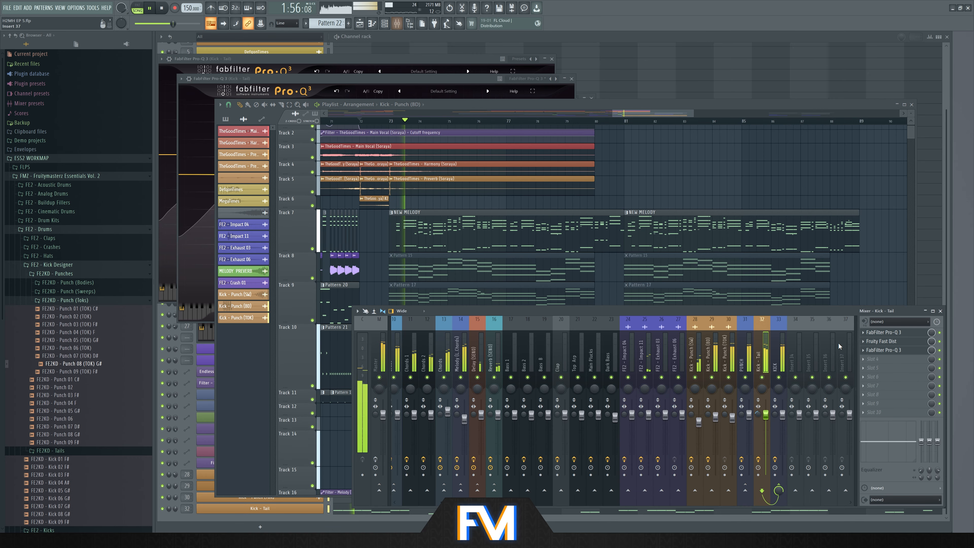
pyautogui.click(788, 416)
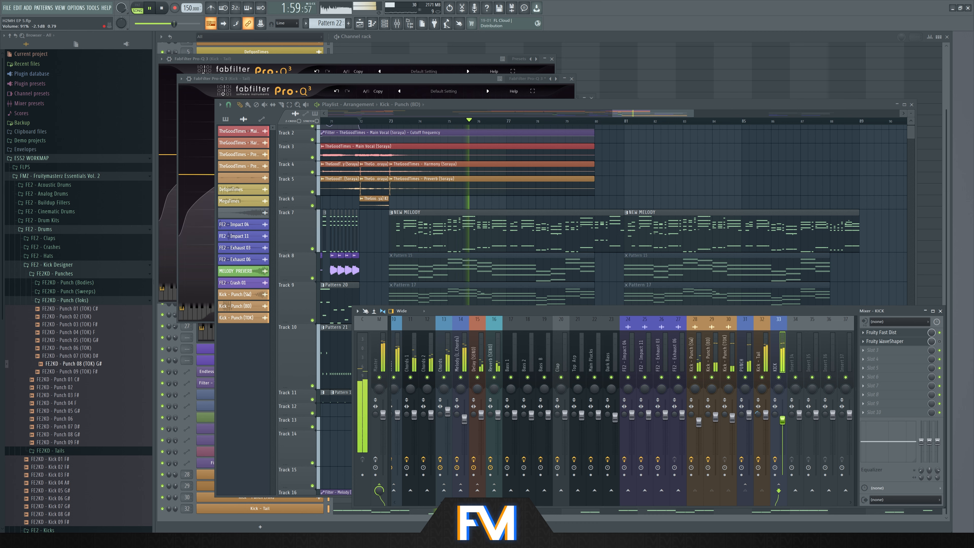
pyautogui.click(746, 377)
pyautogui.click(746, 378)
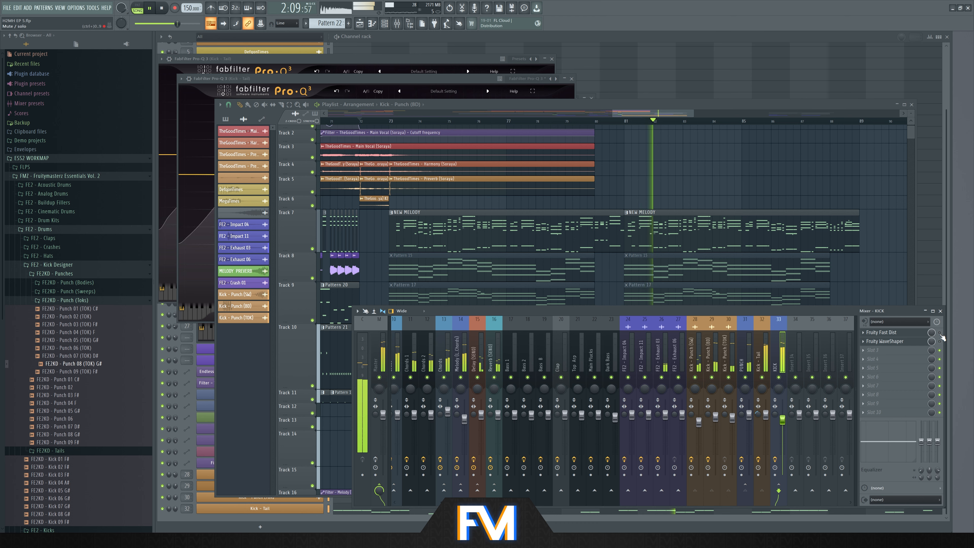
# - Check the effect chains of the Kick - Punch (BD) and PUNCH mixer tracks during playback
pyautogui.click(707, 358)
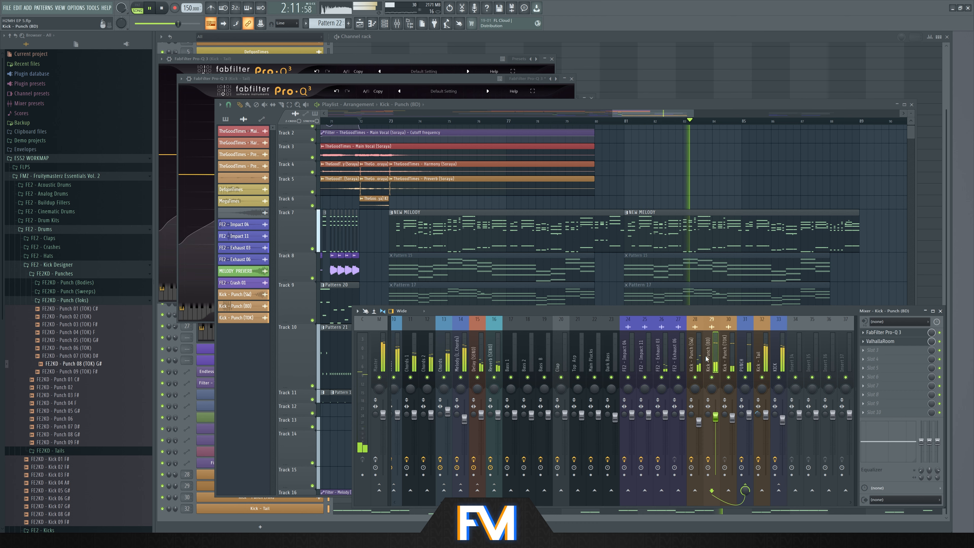
pyautogui.click(745, 357)
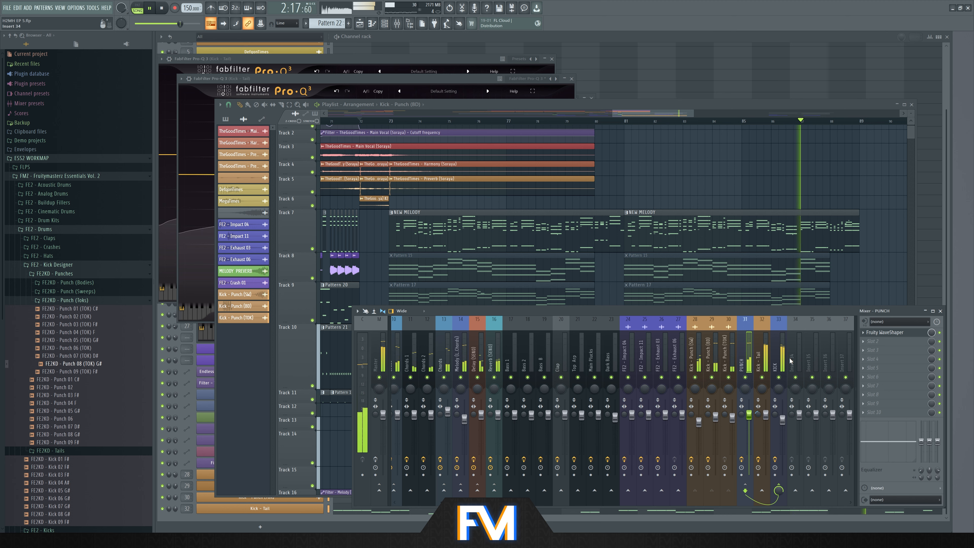
pyautogui.press('Right')
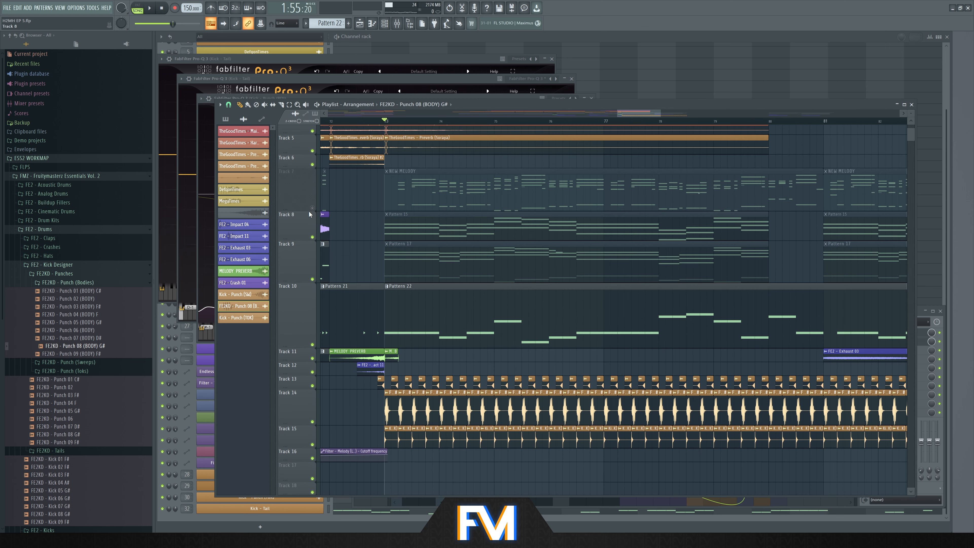
# - Solo Track 7 with the NEW MELODY clips in the playlist and play it with the mixer open
pyautogui.keyDown('ctrl'); pyautogui.click(312, 207); pyautogui.keyUp('ctrl')
pyautogui.scroll(-3, 377, 213)
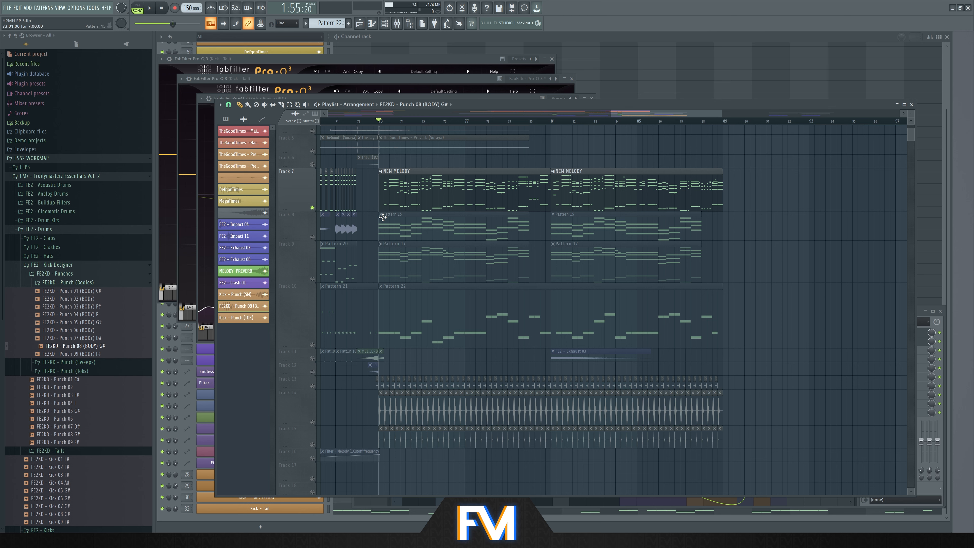
pyautogui.press('F9')
pyautogui.press('space')
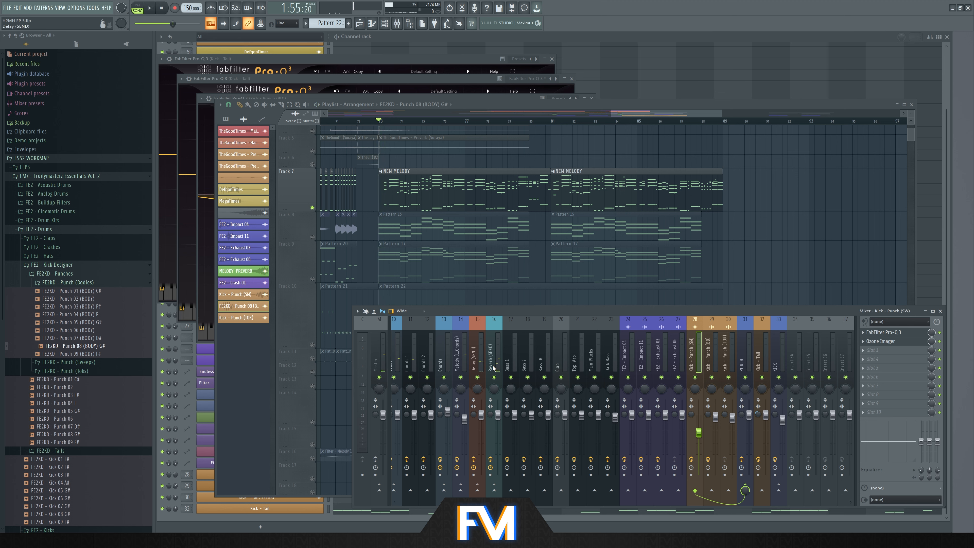
# - Rename mixer Insert 34 as SIDECHAINED STUFF and give it a yellow color
pyautogui.rightClick(793, 357)
pyautogui.click(833, 326)
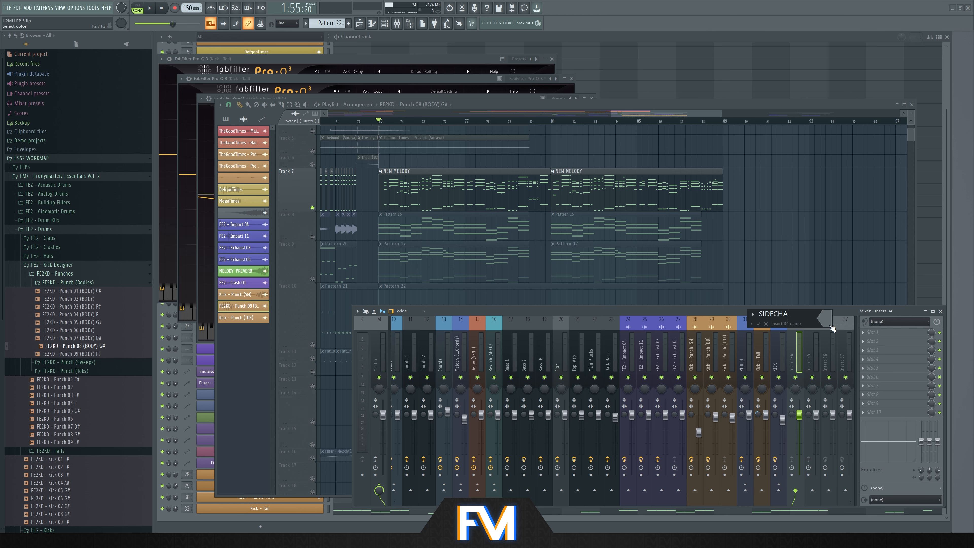
pyautogui.click(831, 327)
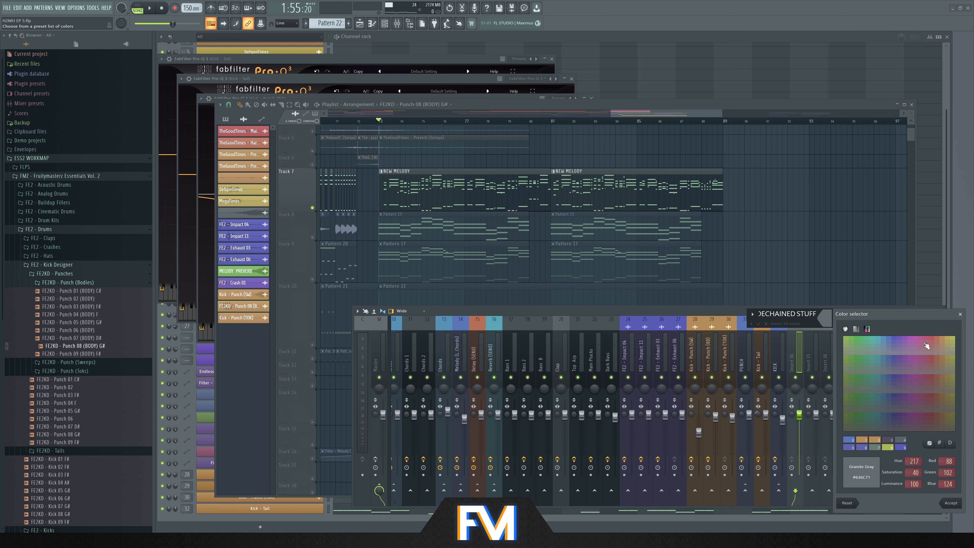
pyautogui.doubleClick(954, 341)
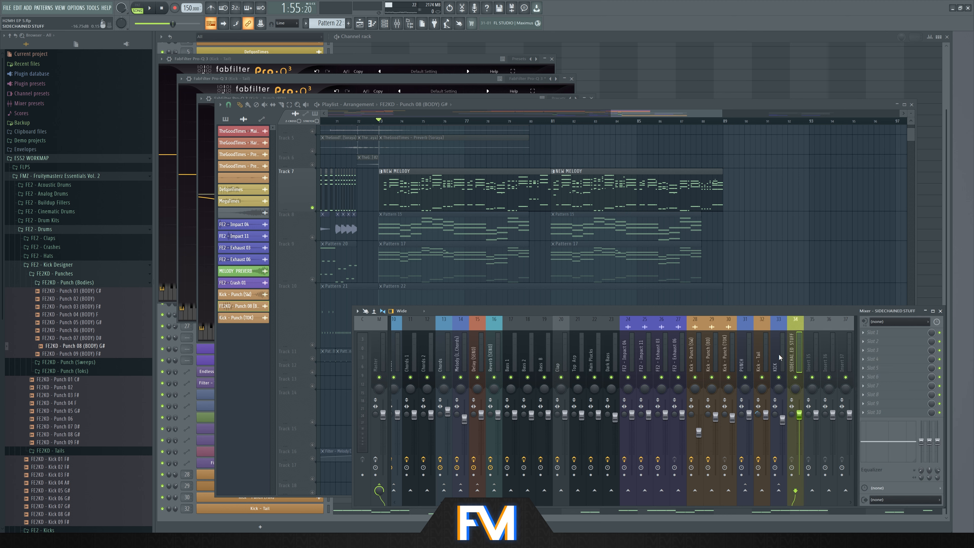
# - Move the SIDECHAINED STUFF mixer track directly after the Reverb (SEND) track
pyautogui.hotkey('alt', 'Left')
pyautogui.hotkey('alt', 'Left')
pyautogui.hotkey('alt', 'Left')
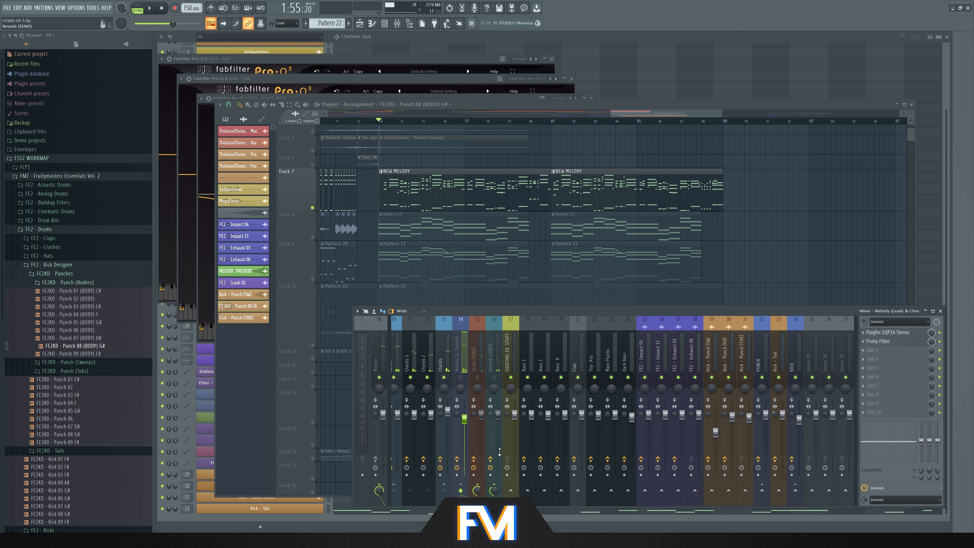
# - Route the Melody (Leads & Chords), Delay (SEND) and Reverb (SEND) tracks to SIDECHAINED STUFF instead of the master, and check the signal in playback
pyautogui.rightClick(511, 493)
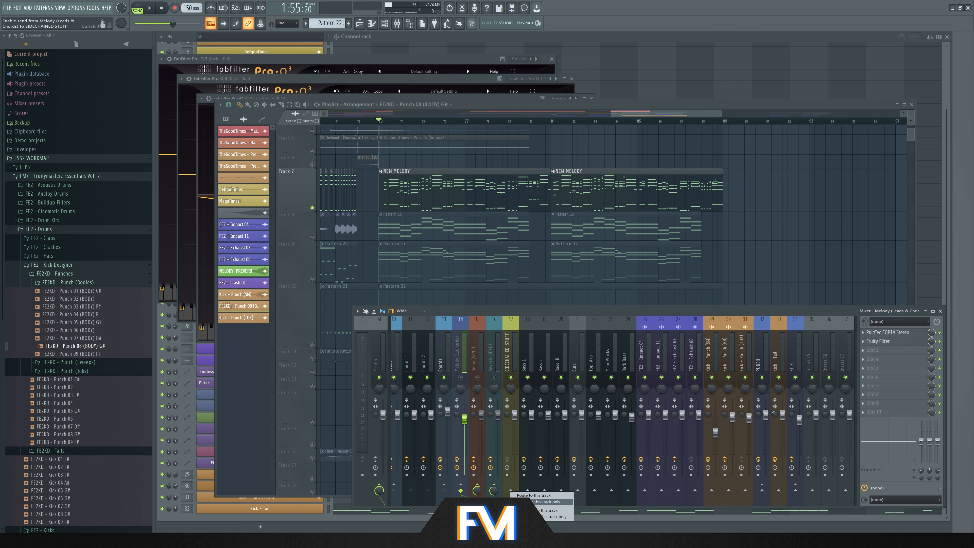
pyautogui.click(479, 379)
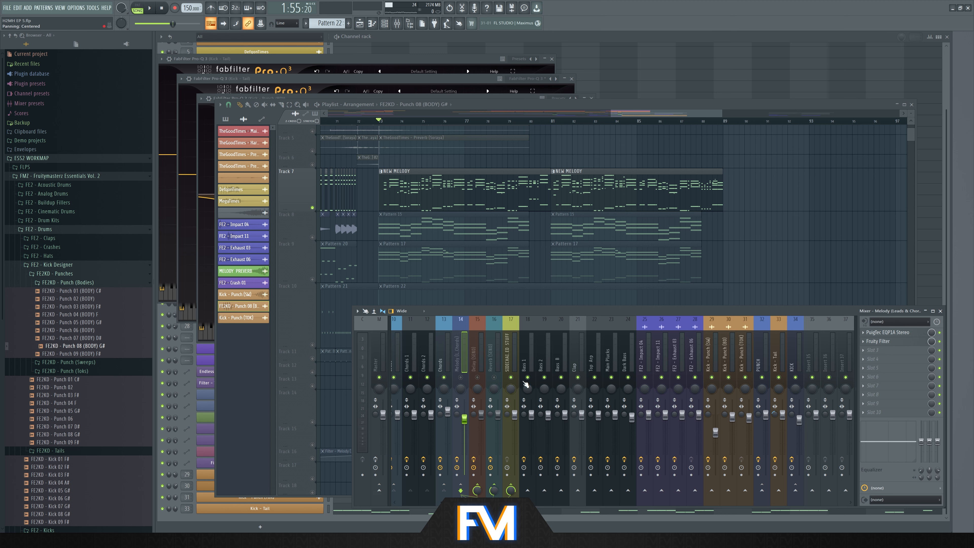
pyautogui.click(478, 374)
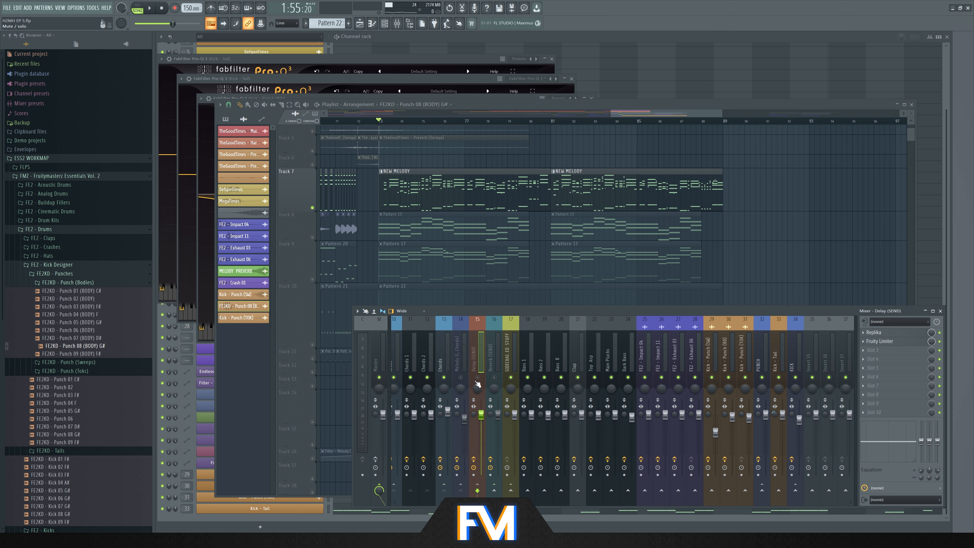
pyautogui.rightClick(512, 492)
pyautogui.click(522, 503)
pyautogui.click(497, 361)
pyautogui.rightClick(515, 494)
pyautogui.click(528, 505)
pyautogui.press('space')
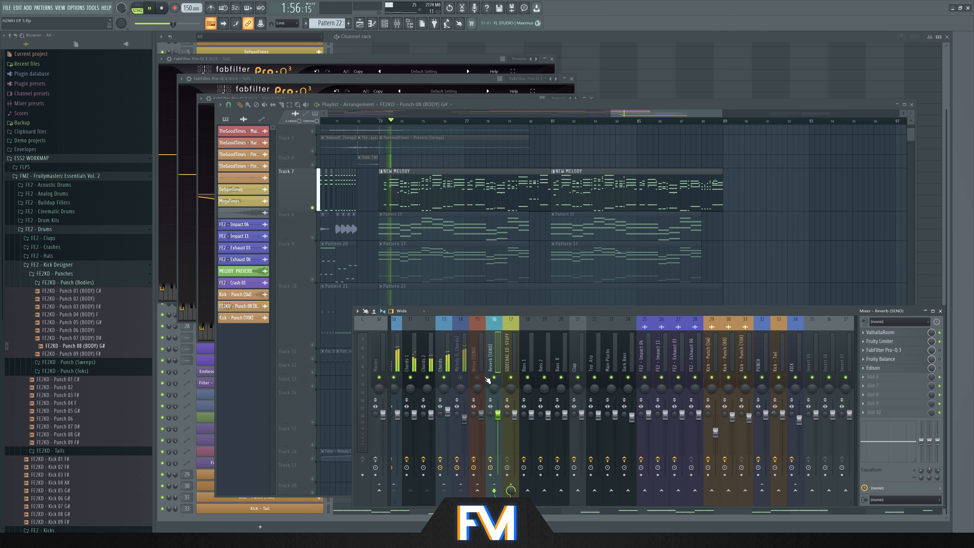
pyautogui.press('space')
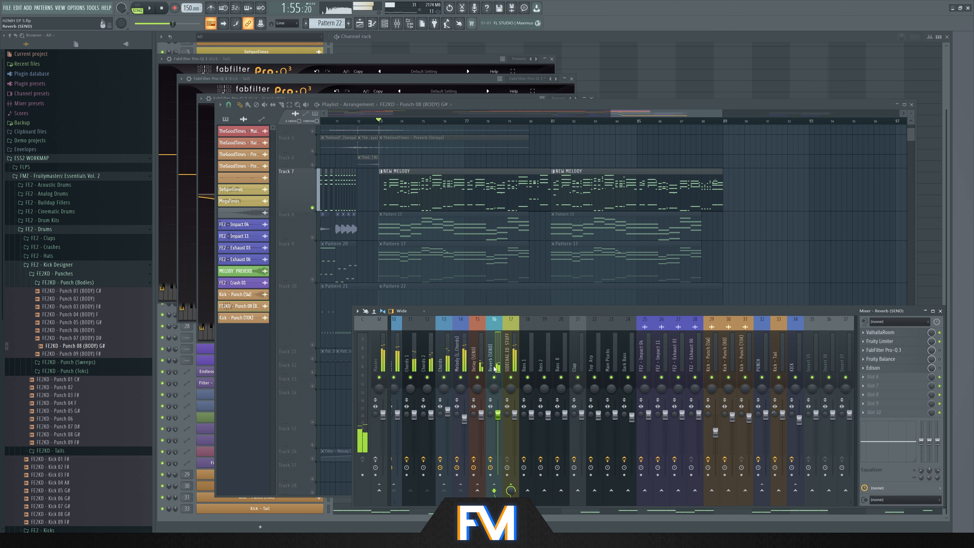
# - Try a Kickstart effect on the SIDECHAINED STUFF mixer track in playback and remove it again
pyautogui.click(467, 359)
pyautogui.click(515, 359)
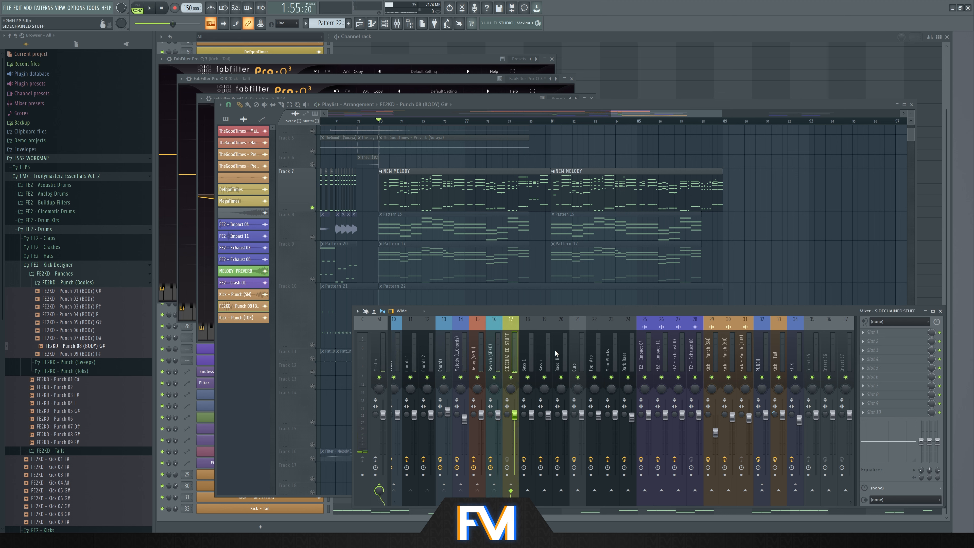
pyautogui.click(885, 333)
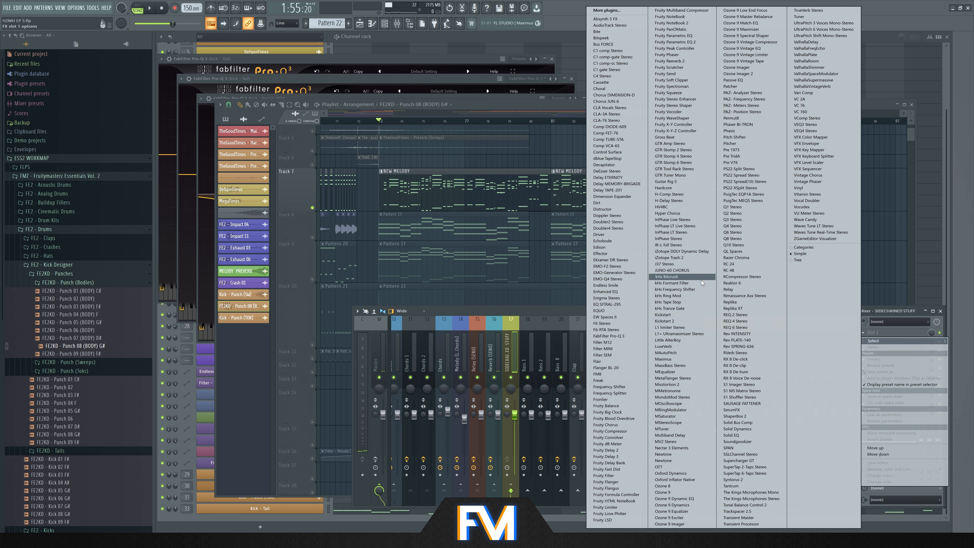
pyautogui.click(679, 315)
pyautogui.press('space')
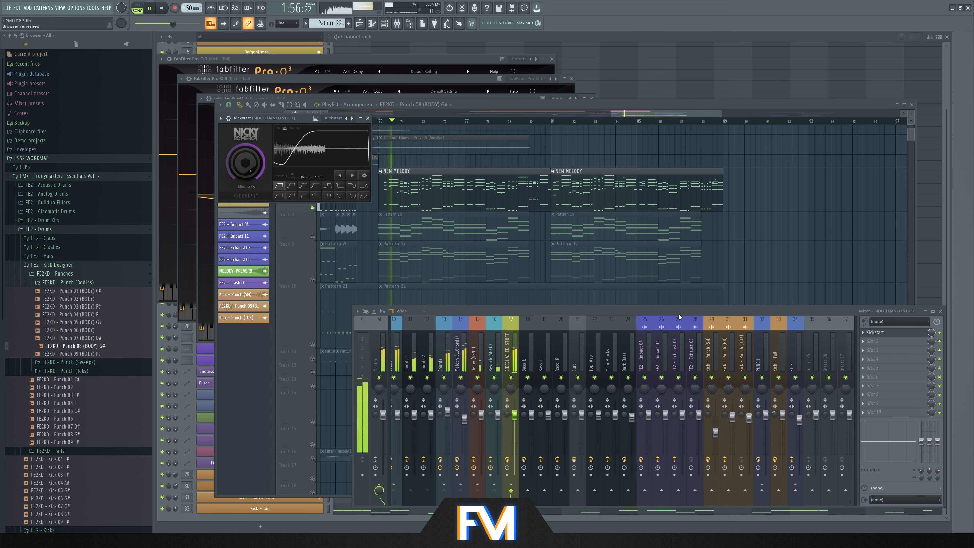
pyautogui.press('space')
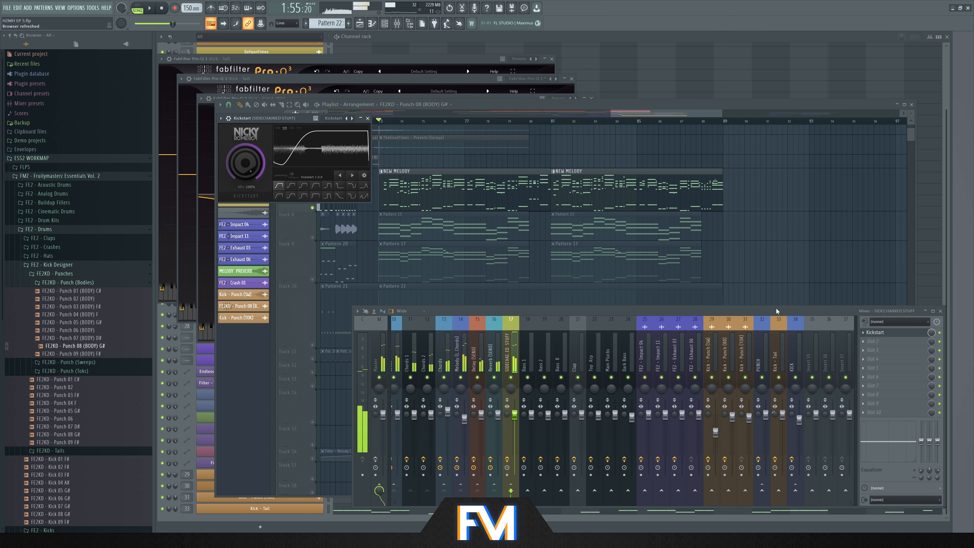
pyautogui.click(867, 336)
pyautogui.click(875, 347)
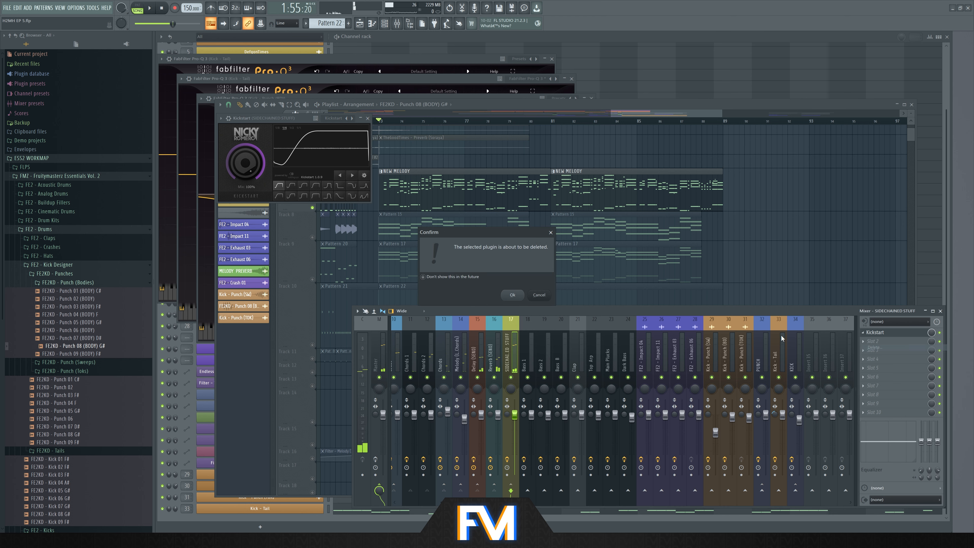
pyautogui.click(513, 295)
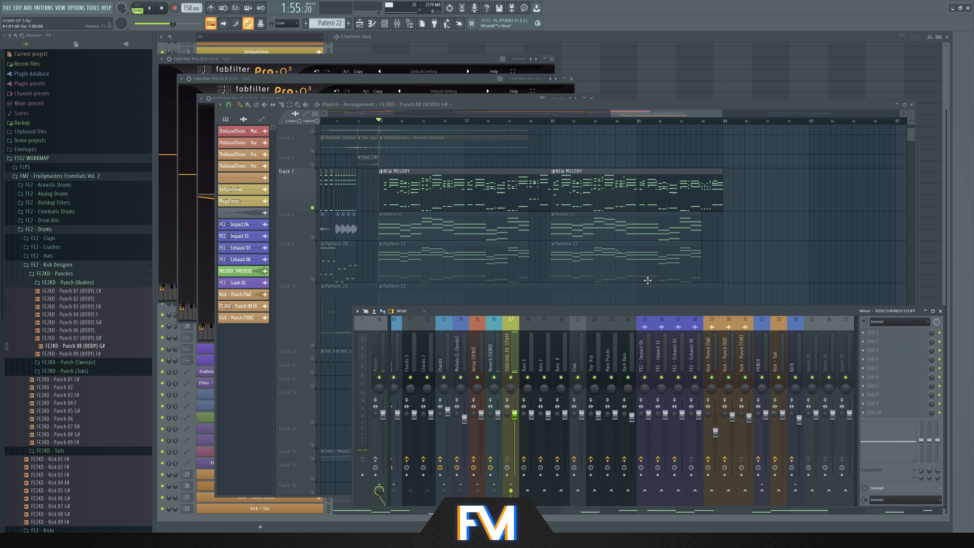
# - Load Fruity Balance into the first effect slot of the SIDECHAINED STUFF track and check its level in playback
pyautogui.scroll(-4, 670, 225)
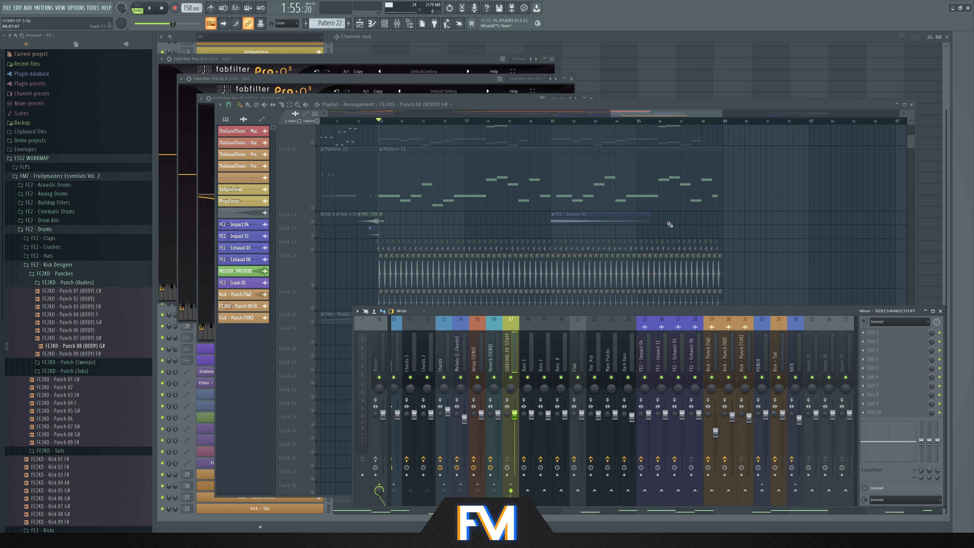
pyautogui.click(871, 333)
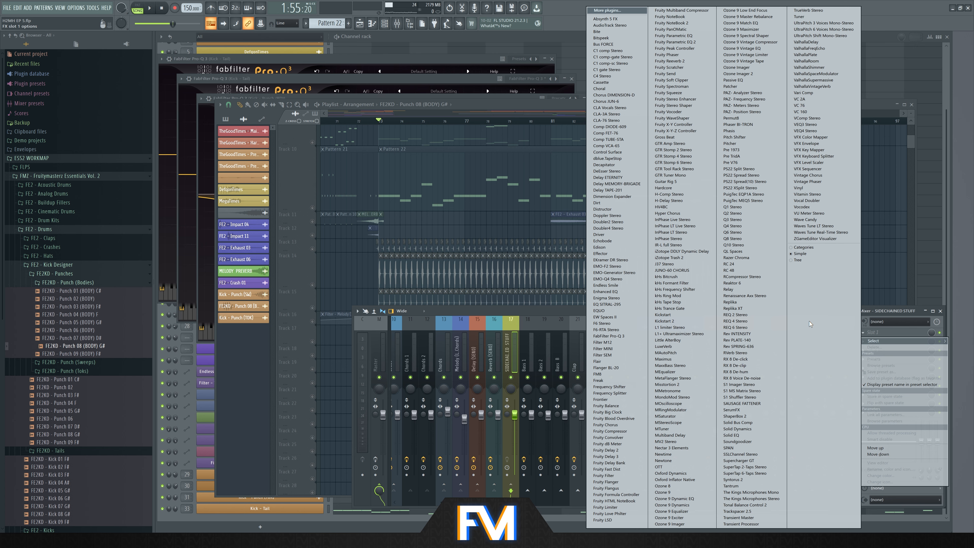
pyautogui.press('space')
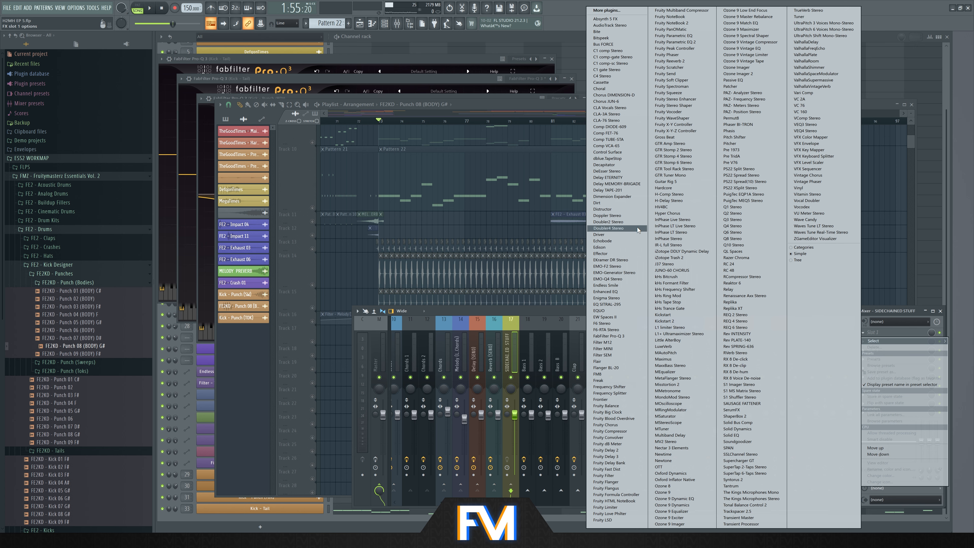
pyautogui.click(606, 406)
pyautogui.rightClick(286, 156)
pyautogui.click(293, 159)
pyautogui.press('space')
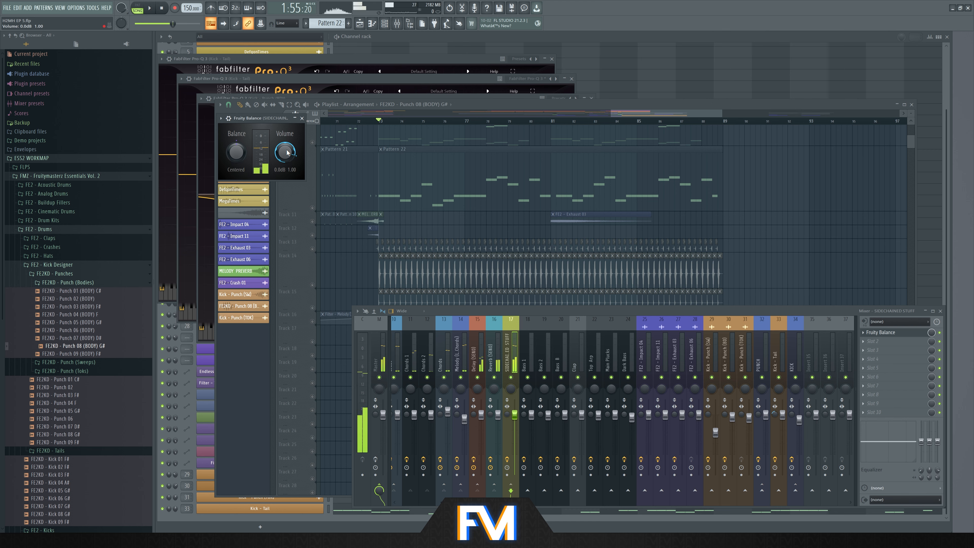
# - Select a one-beat range around the drop's first kick and create an automation clip for Fruity Balance's volume over it
pyautogui.click(495, 105)
pyautogui.scroll(-4, 384, 230)
pyautogui.scroll(9, 360, 254)
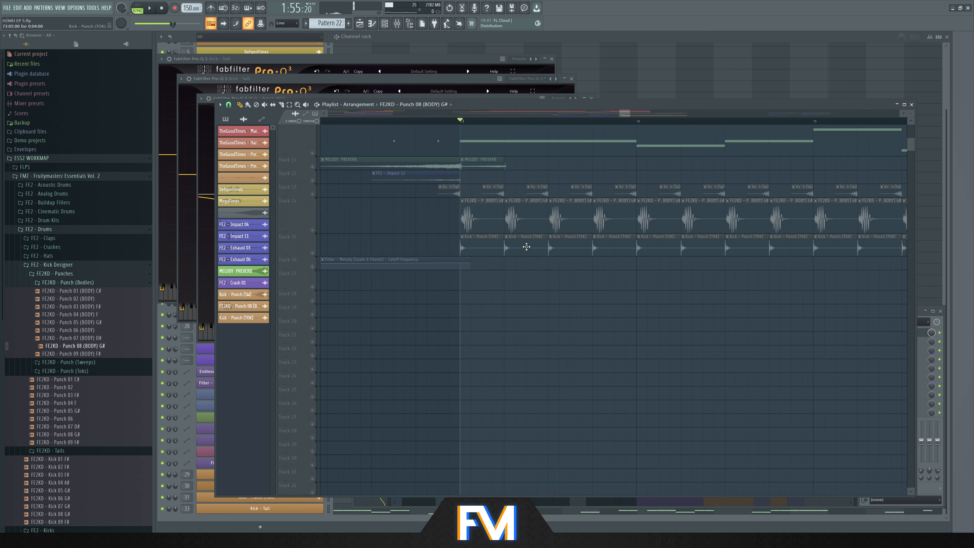
pyautogui.scroll(-3, 493, 216)
pyautogui.scroll(5, 367, 224)
pyautogui.moveTo(466, 123); pyautogui.dragTo(656, 141)
pyautogui.press('F9')
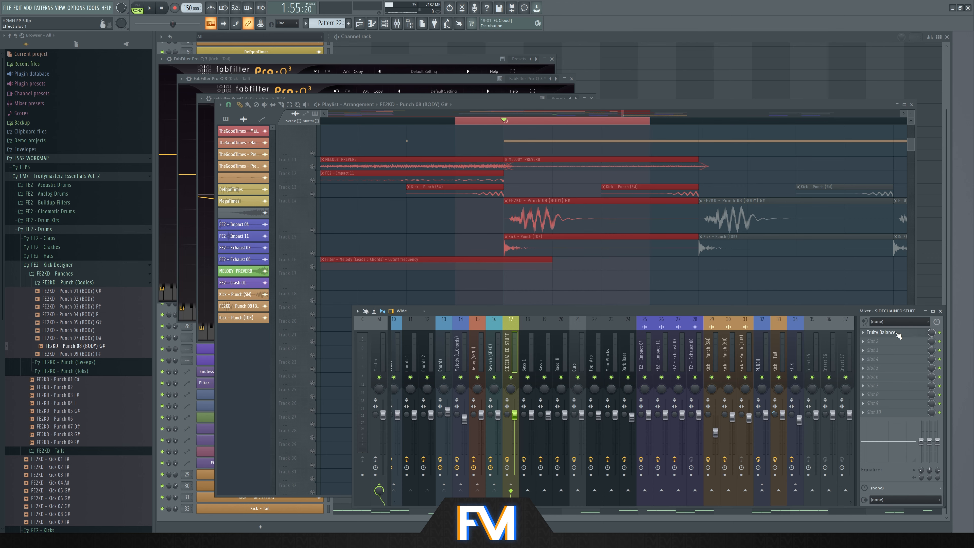
pyautogui.rightClick(282, 156)
pyautogui.click(307, 205)
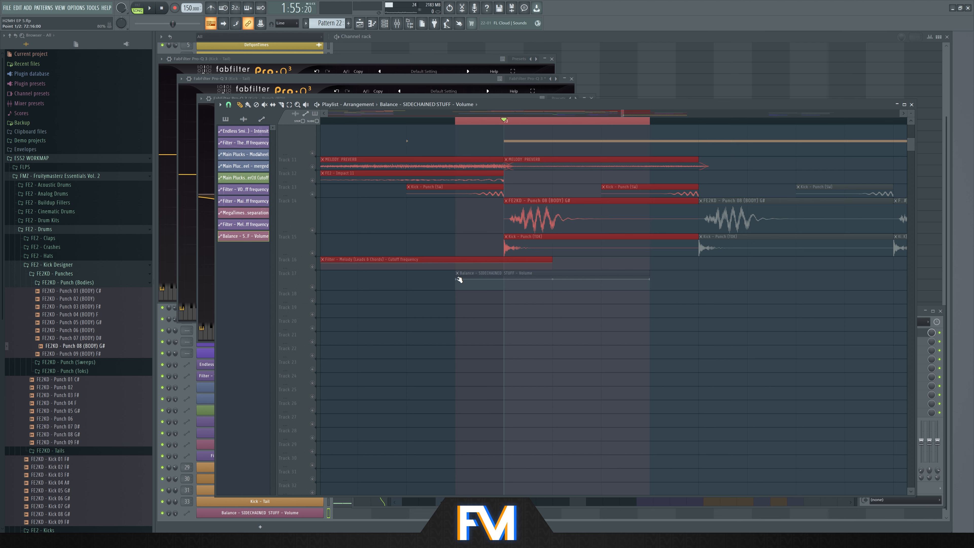
# - Enlarge Track 17 and add a point at the kick's start in the SIDECHAINED STUFF volume automation
pyautogui.moveTo(302, 288); pyautogui.dragTo(302, 358)
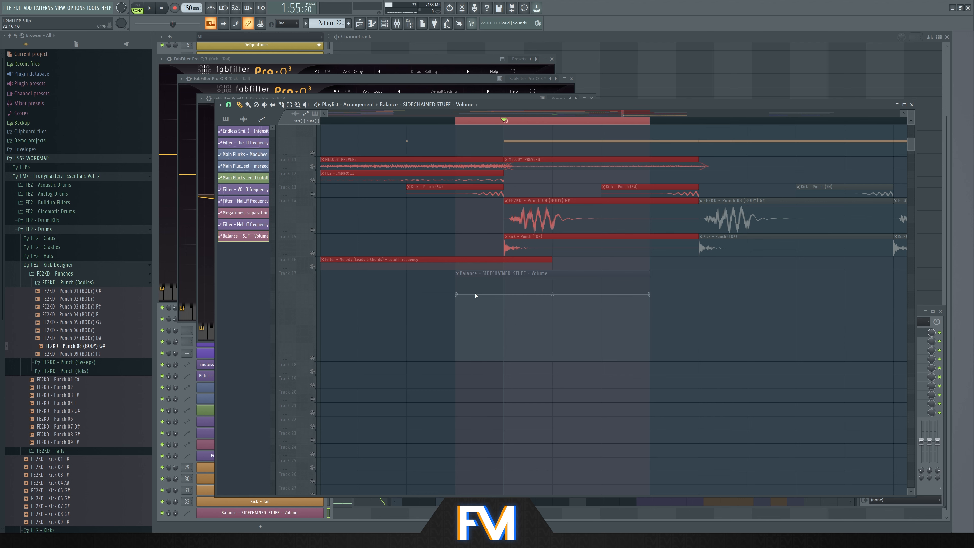
pyautogui.rightClick(457, 294)
pyautogui.click(472, 401)
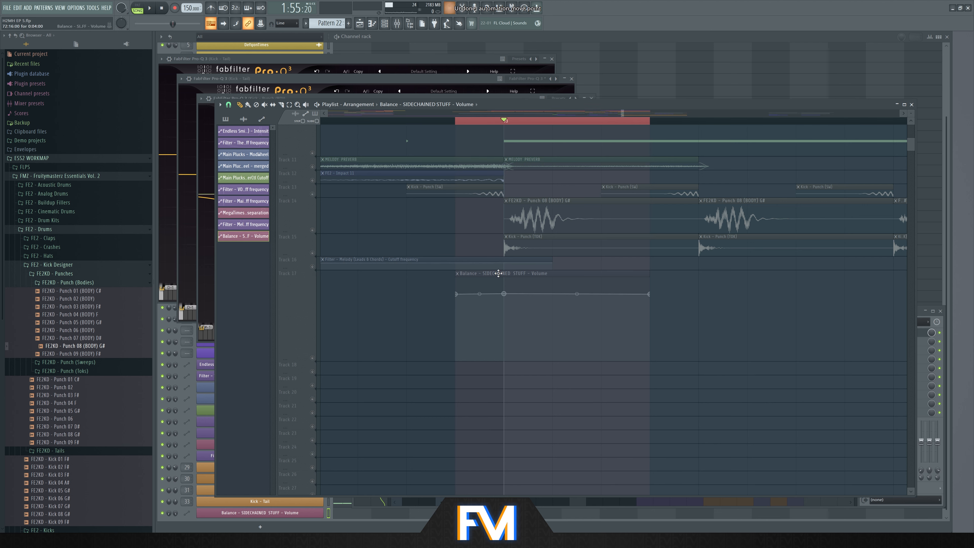
pyautogui.press('space')
pyautogui.press('space')
pyautogui.scroll(3, 557, 209)
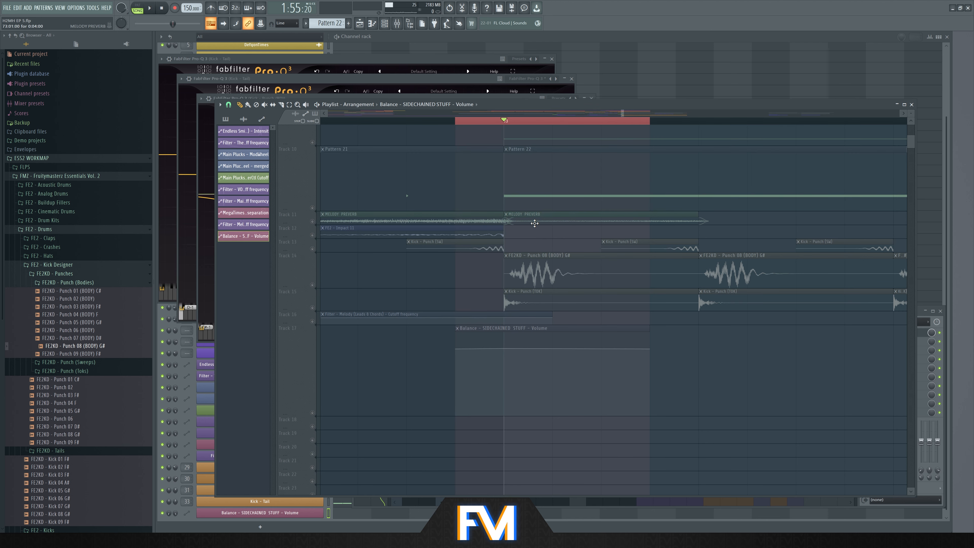
# - Enable kick Tracks 14 and 15 and shape the volume automation into a steep dip to zero at the kick with a linear recovery
pyautogui.click(314, 307)
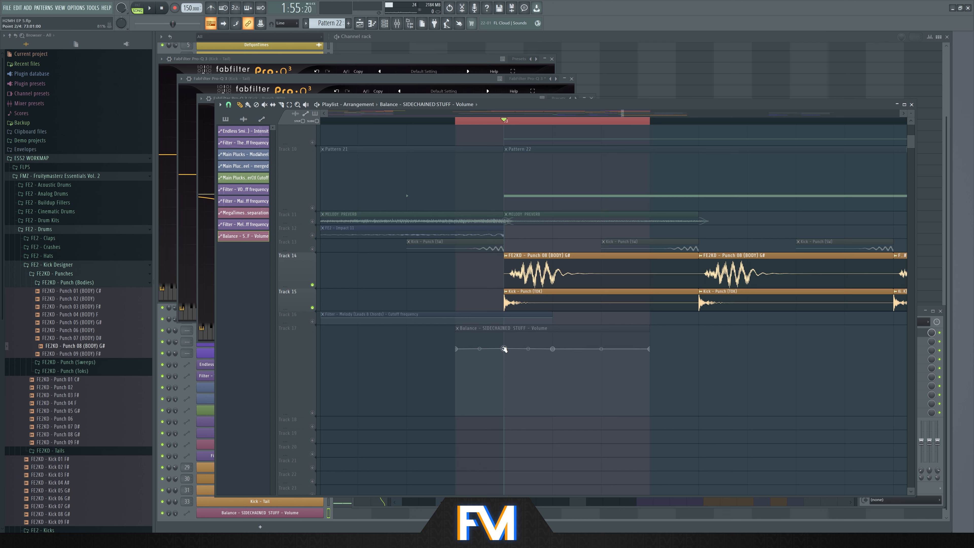
pyautogui.moveTo(504, 349); pyautogui.dragTo(500, 349)
pyautogui.rightClick(502, 349)
pyautogui.click(520, 462)
pyautogui.moveTo(503, 368); pyautogui.dragTo(502, 359)
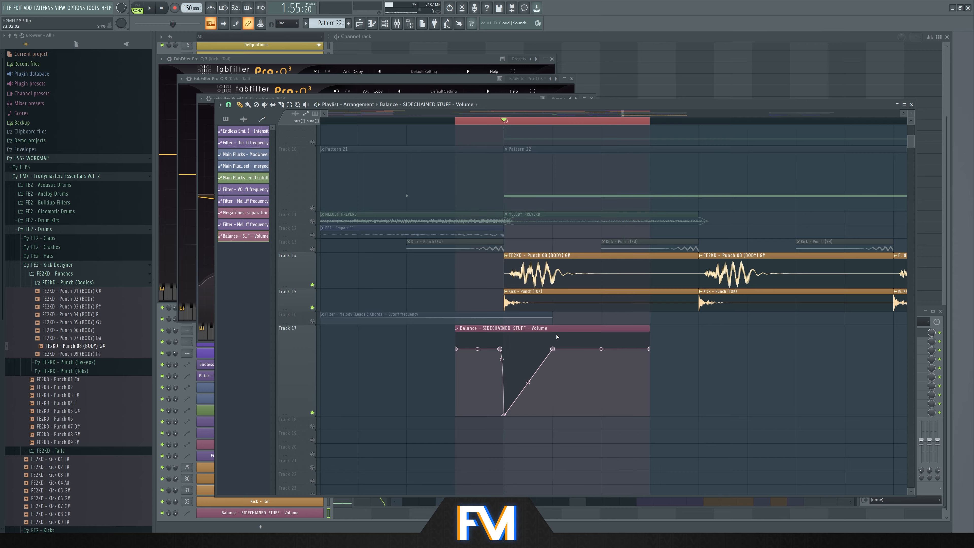
# - Place four more copies of the volume automation clip on Track 17 so each following kick gets its own dip
pyautogui.scroll(6, 557, 341)
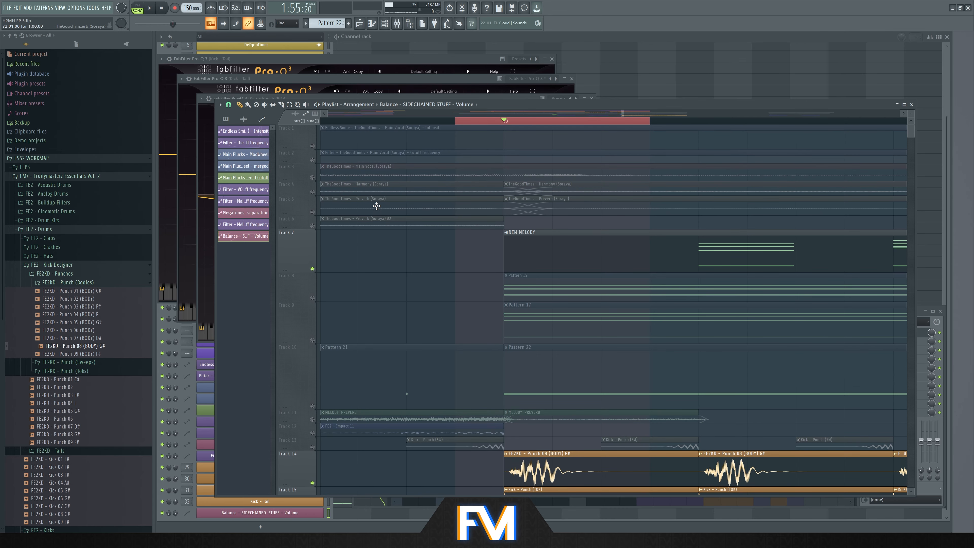
pyautogui.scroll(-6, 559, 336)
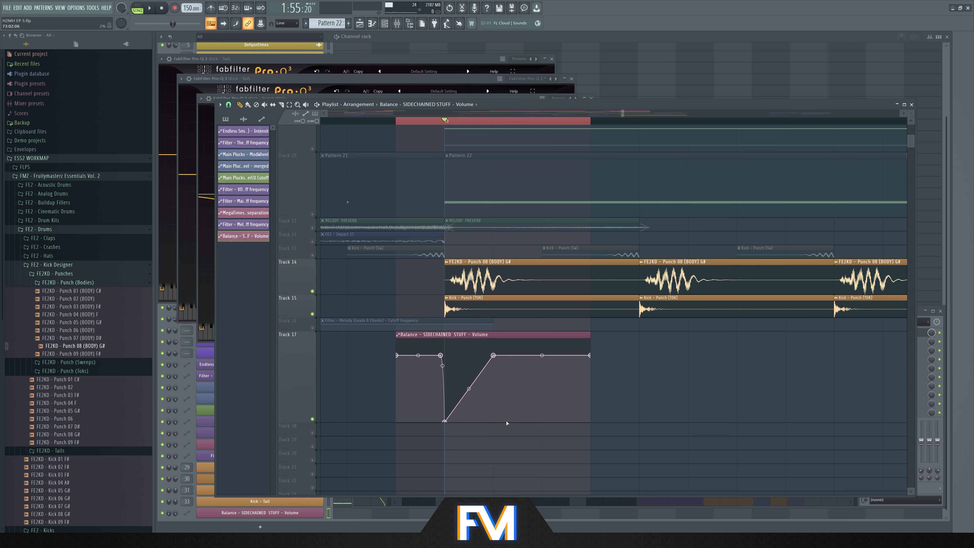
pyautogui.click(599, 338)
pyautogui.scroll(-3, 596, 355)
pyautogui.click(581, 348)
pyautogui.scroll(-5, 548, 348)
pyautogui.scroll(3, 442, 348)
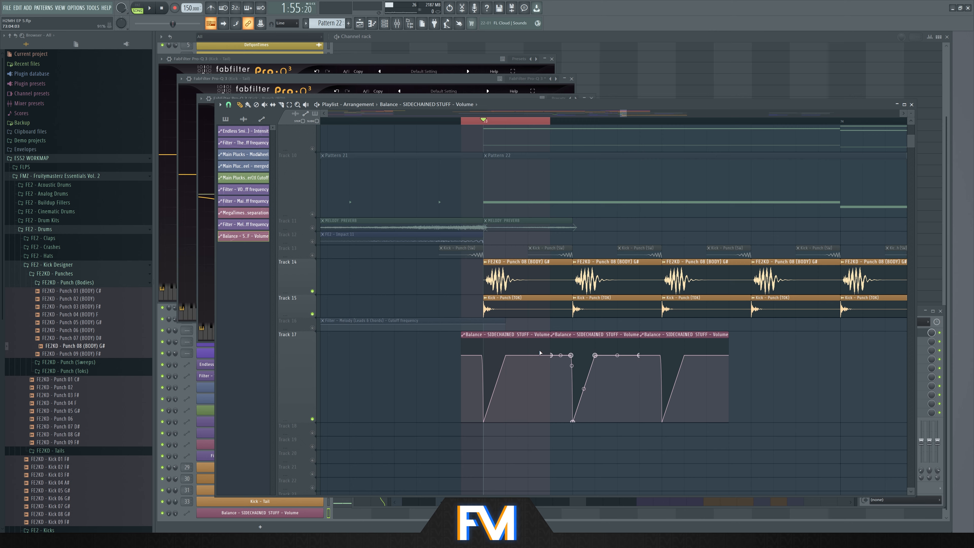
pyautogui.scroll(3, 540, 353)
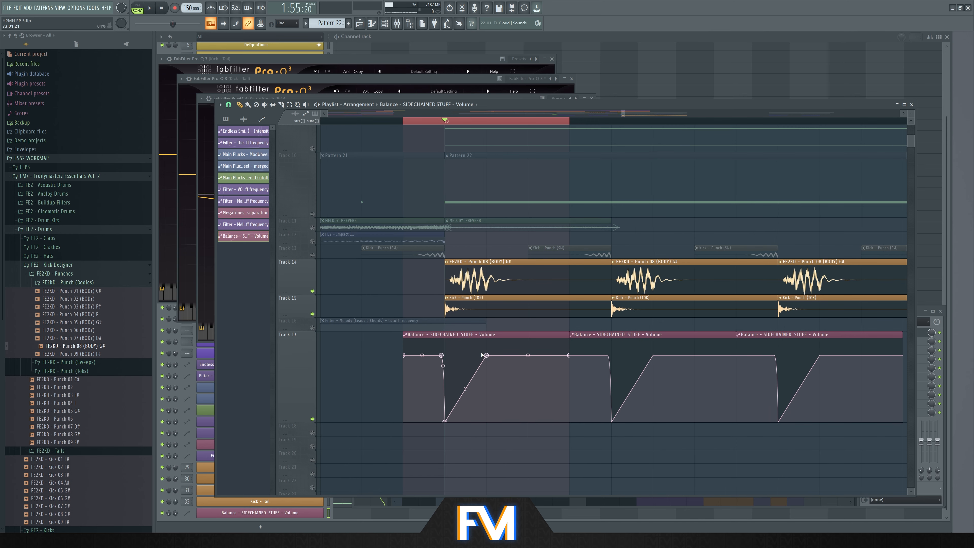
pyautogui.scroll(-5, 441, 338)
pyautogui.click(528, 358)
pyautogui.click(627, 353)
pyautogui.scroll(-4, 614, 352)
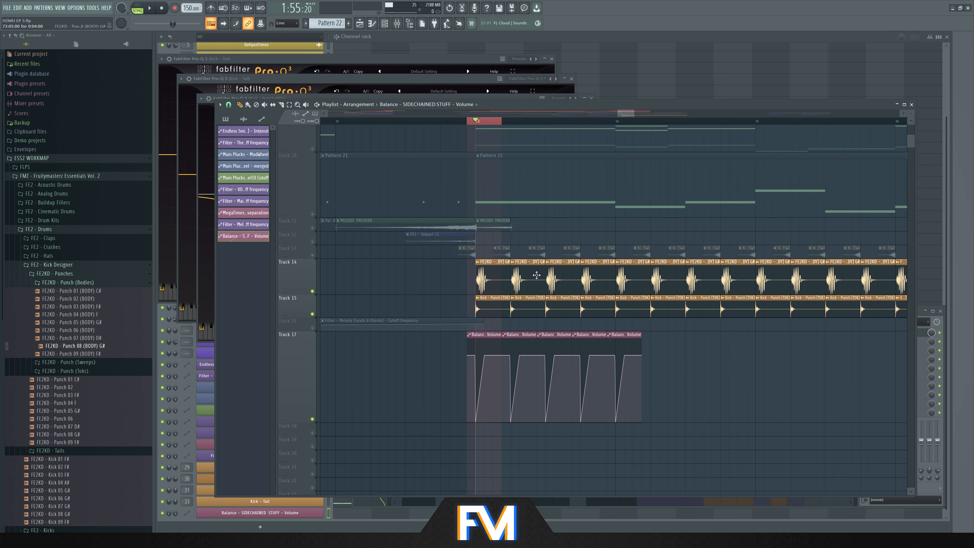
# - Bend the automation's recovery into a shorter S-shaped curve with a midpoint, and check it in playback
pyautogui.scroll(2, 500, 138)
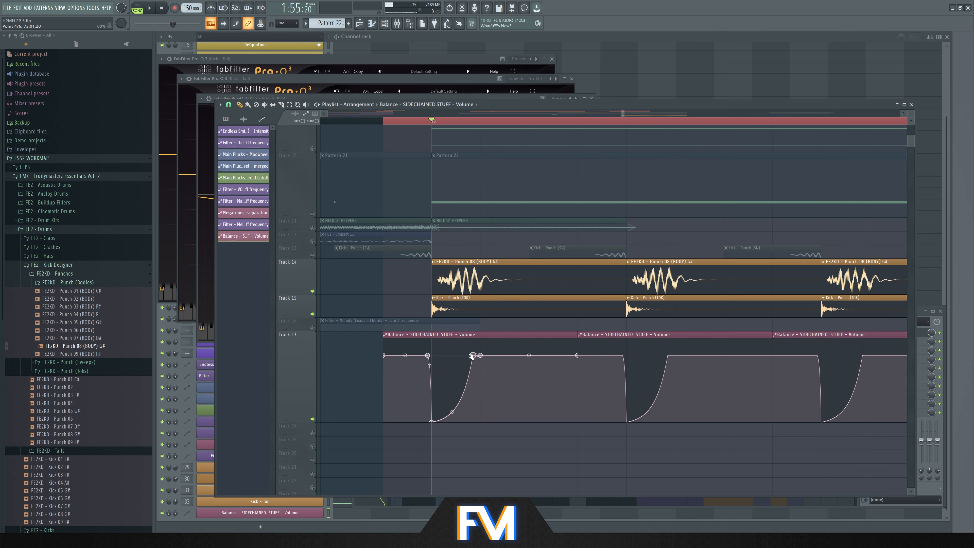
pyautogui.moveTo(472, 357); pyautogui.dragTo(458, 389)
pyautogui.press('space')
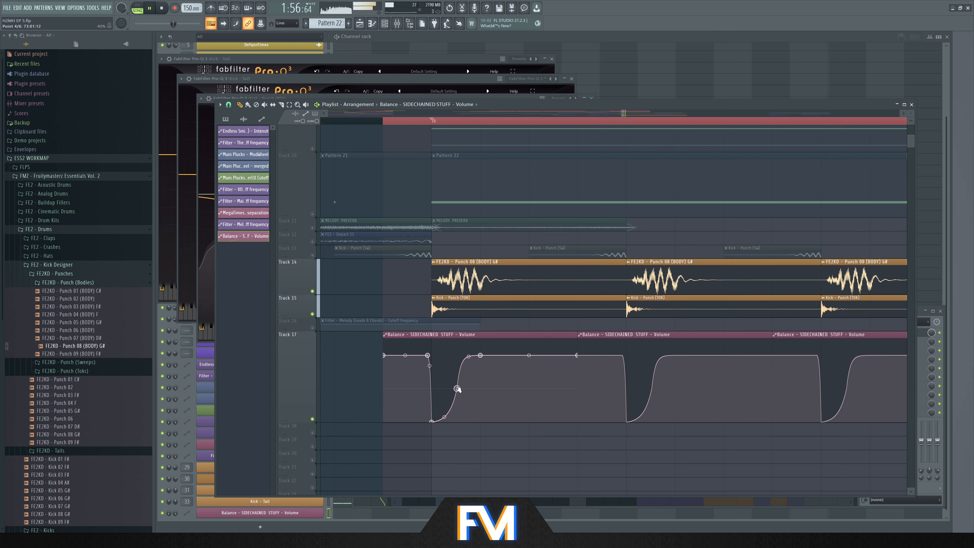
pyautogui.press('space')
# - Enable all playlist tracks and duplicate the volume automation clips end to end along Track 17 under the drop's kicks
pyautogui.scroll(-5, 450, 347)
pyautogui.scroll(2, 476, 346)
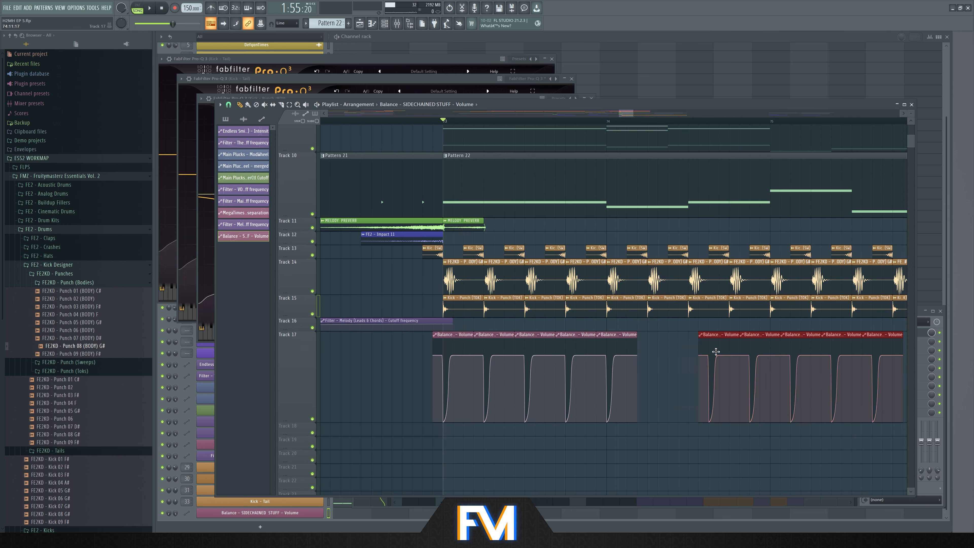
pyautogui.press('space')
pyautogui.moveTo(714, 353); pyautogui.dragTo(459, 368)
pyautogui.scroll(-3, 463, 360)
pyautogui.hotkey('ctrl', 'b')
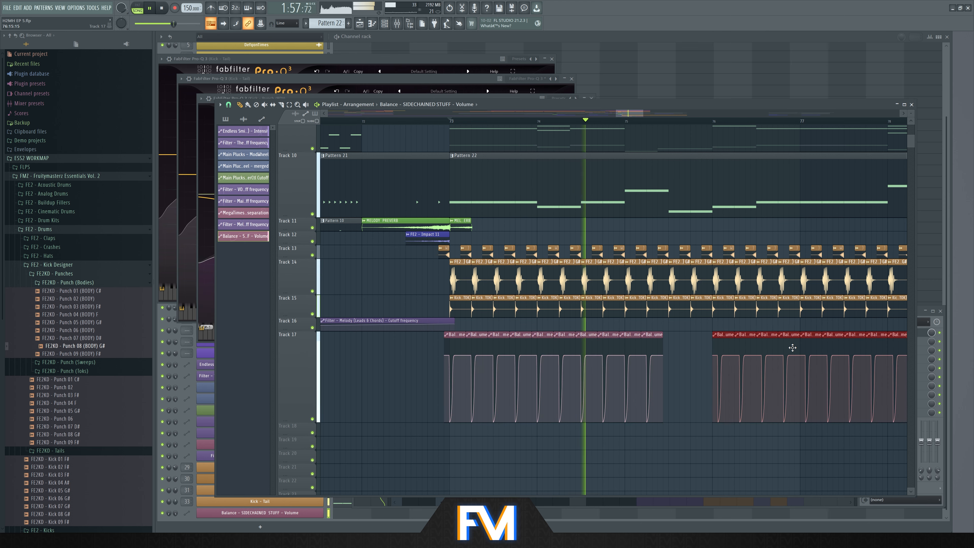
pyautogui.scroll(-3, 686, 355)
pyautogui.scroll(3, 729, 363)
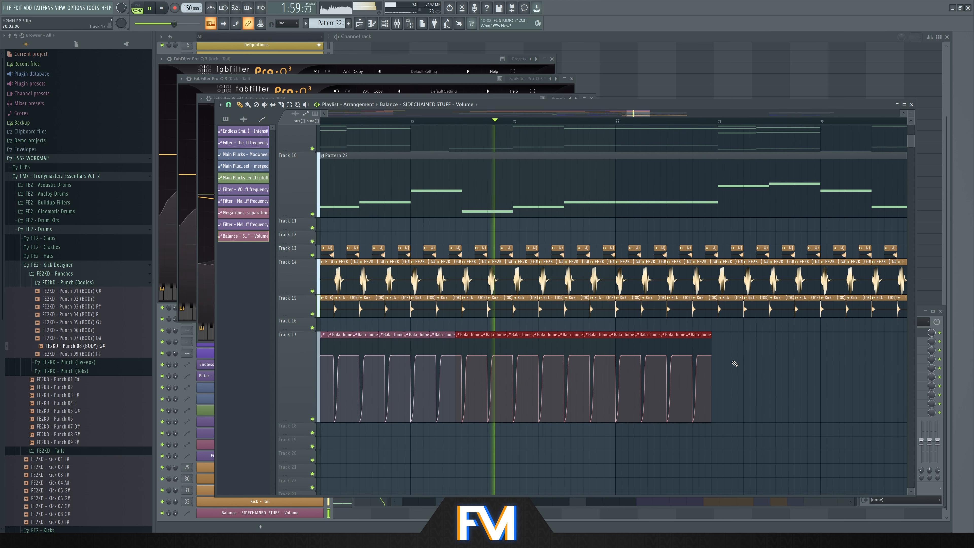
pyautogui.scroll(-3, 725, 363)
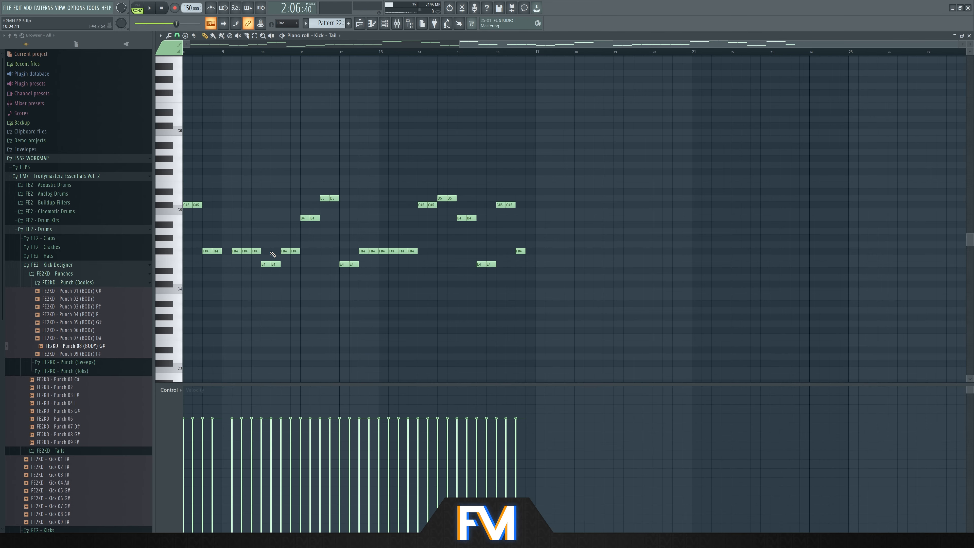
# - Add another volume automation clip on Track 17 to duck the kick at bar 81, keeping the kickless beat before it empty
pyautogui.press('space')
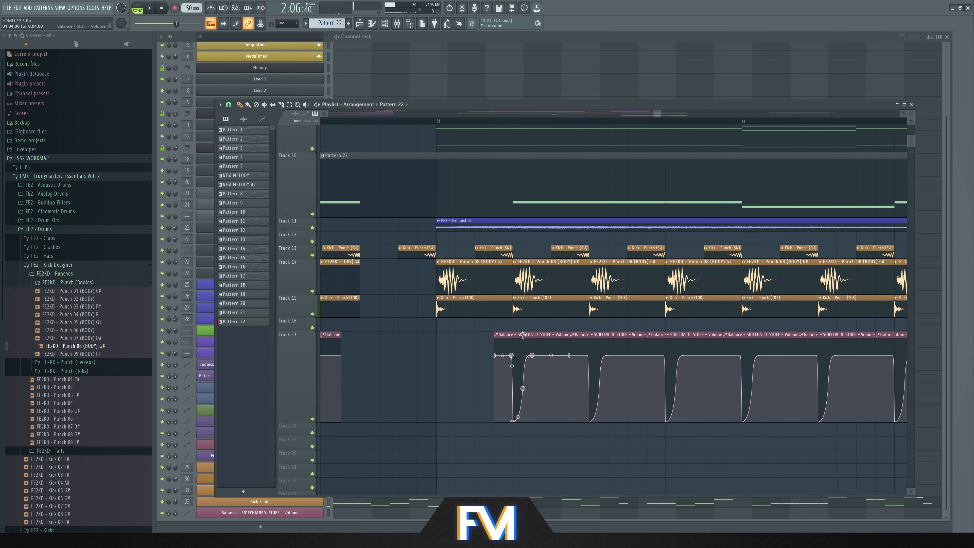
pyautogui.click(523, 335)
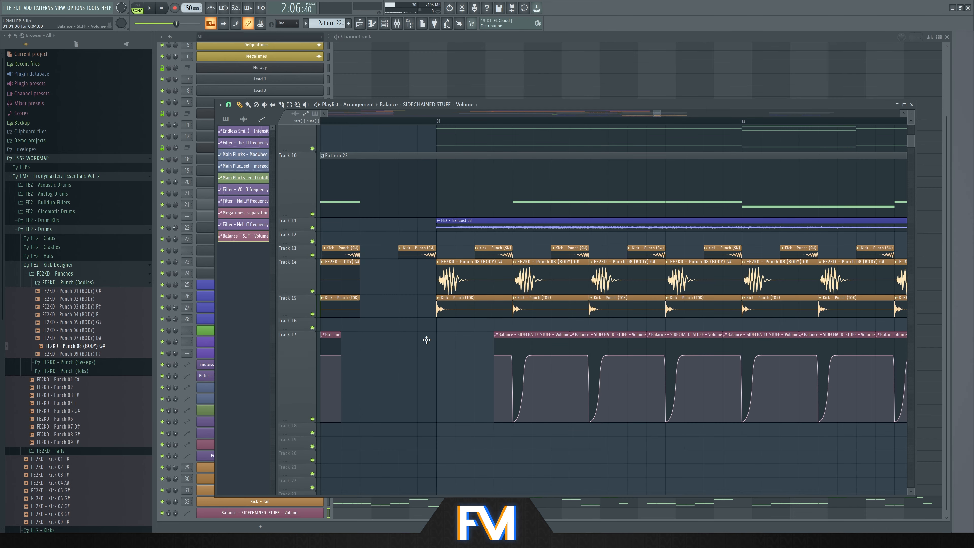
pyautogui.moveTo(431, 342); pyautogui.dragTo(402, 341)
pyautogui.press('space')
# - Play the drop from just before bar 81 to check the volume ducking against the kicks
pyautogui.scroll(-5, 606, 340)
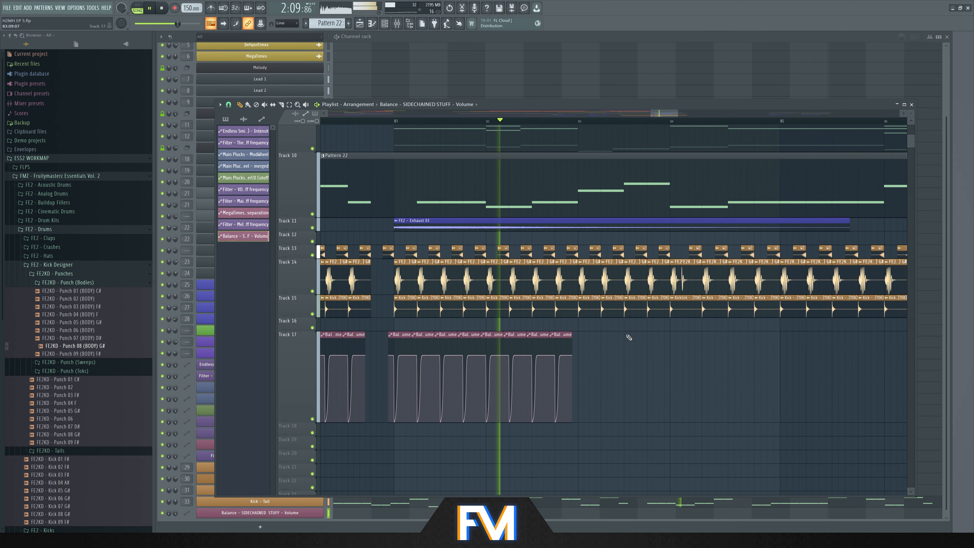
pyautogui.scroll(-3, 641, 342)
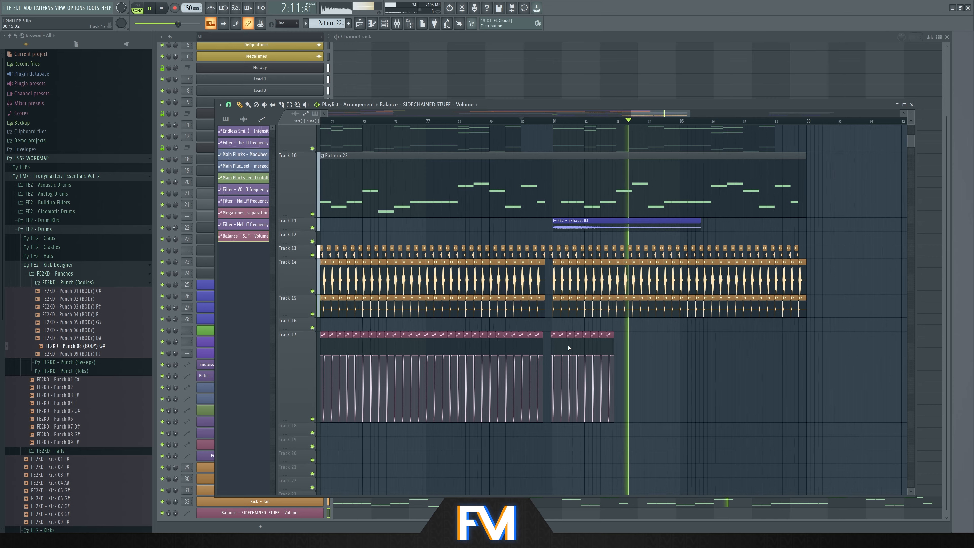
pyautogui.scroll(4, 718, 326)
pyautogui.press('space')
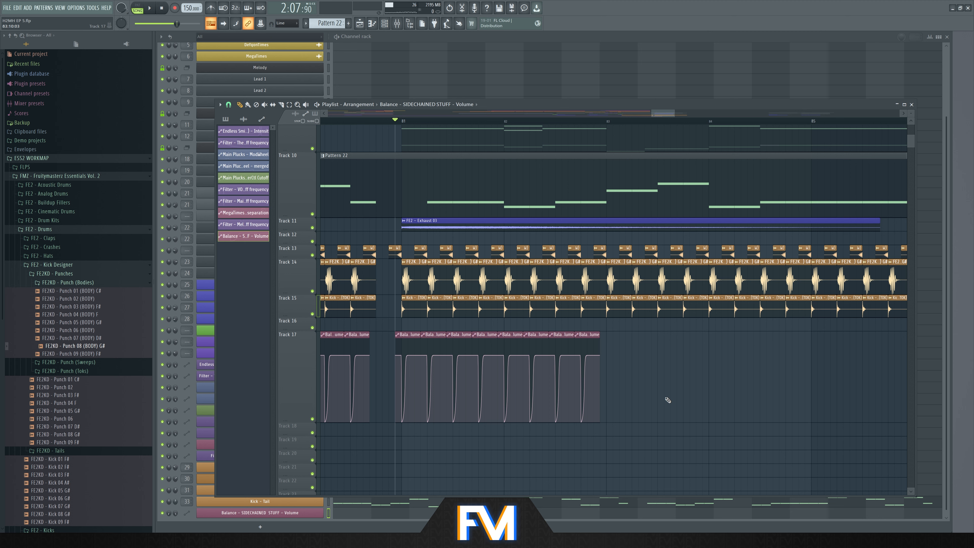
pyautogui.press('space')
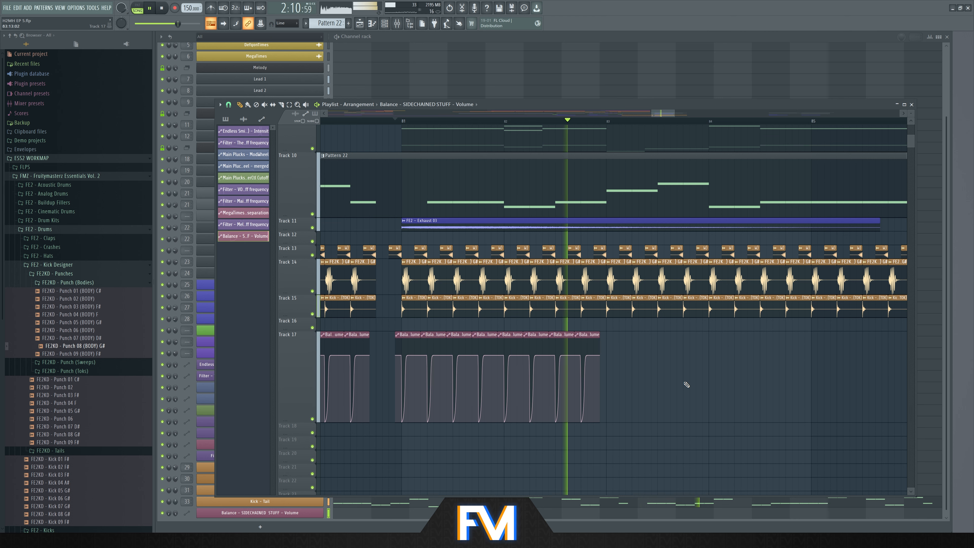
# - Duplicate the volume automation clips along Track 17 from bar 81 to the end of the drop at bar 89
pyautogui.press('space')
pyautogui.moveTo(681, 358); pyautogui.dragTo(398, 357)
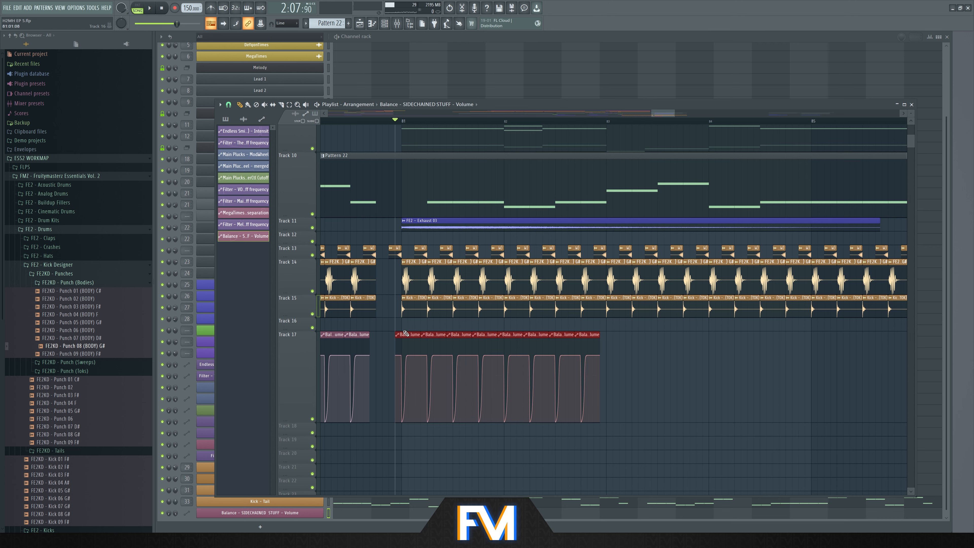
pyautogui.hotkey('ctrl', 'b')
pyautogui.scroll(-6, 608, 353)
pyautogui.moveTo(721, 357)
pyautogui.mouseDown()
pyautogui.moveTo(524, 353)
pyautogui.moveTo(929, 337)
pyautogui.moveTo(801, 342)
pyautogui.mouseUp()
pyautogui.scroll(7, 522, 349)
pyautogui.scroll(-8, 574, 356)
pyautogui.keyDown('ctrl'); pyautogui.click(838, 340); pyautogui.keyUp('ctrl')
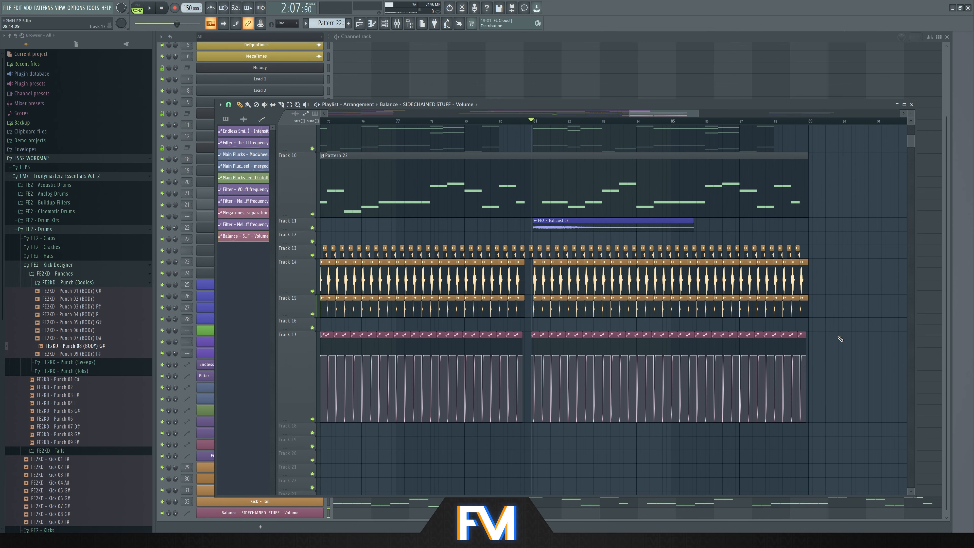
# - Reduce the height of Track 17 and set the playback position about a bar before bar 73
pyautogui.scroll(-1, 839, 338)
pyautogui.moveTo(302, 420); pyautogui.dragTo(302, 382)
pyautogui.scroll(3, 424, 371)
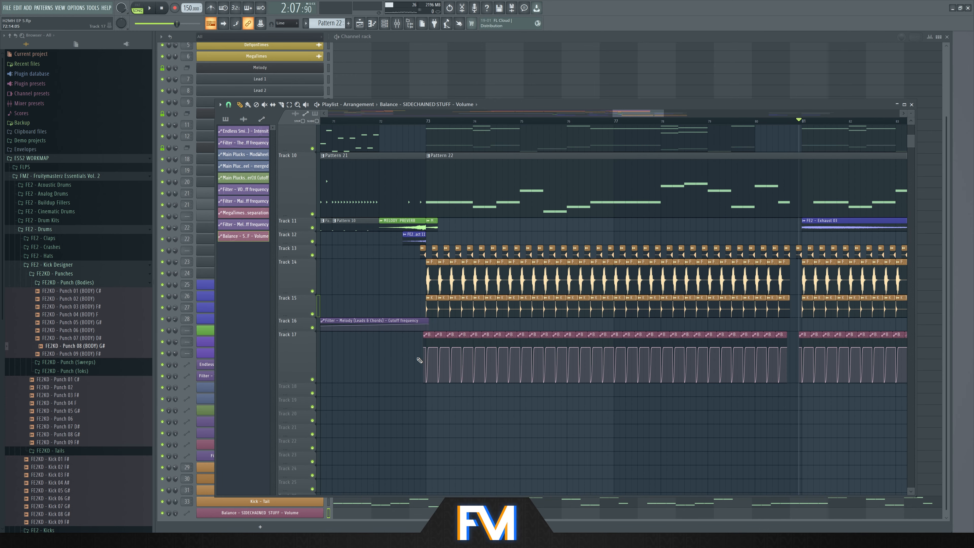
pyautogui.scroll(2, 421, 359)
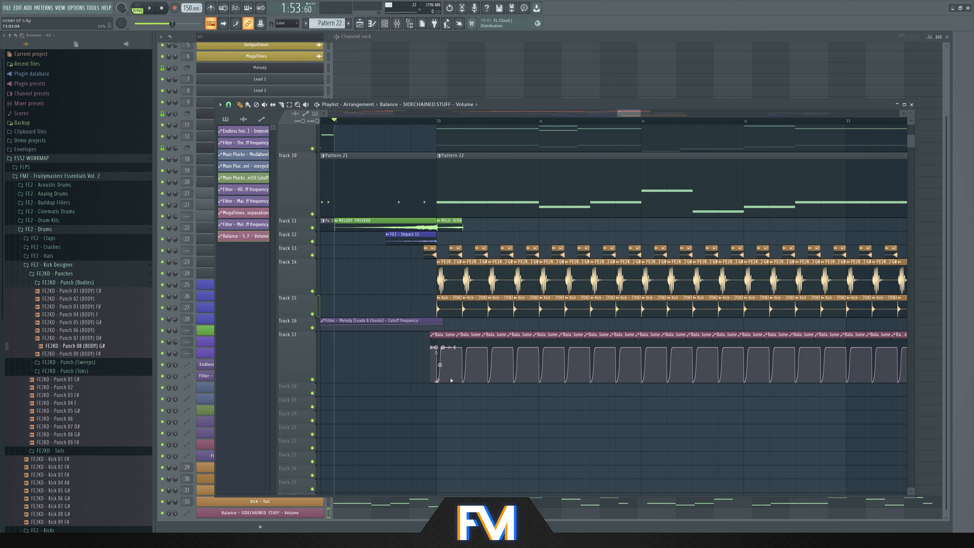
pyautogui.scroll(-2, 396, 414)
pyautogui.scroll(-2, 398, 414)
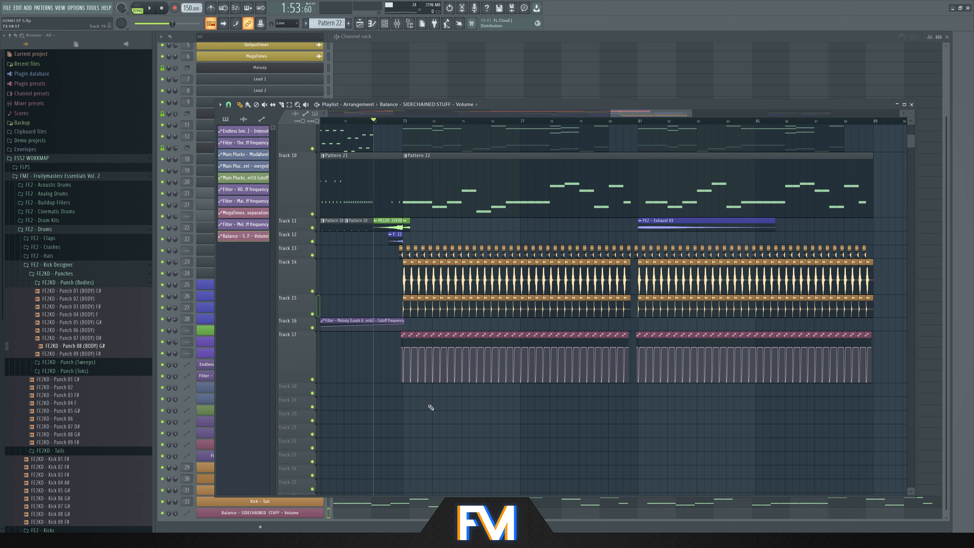
pyautogui.scroll(-1, 438, 402)
pyautogui.scroll(1, 403, 261)
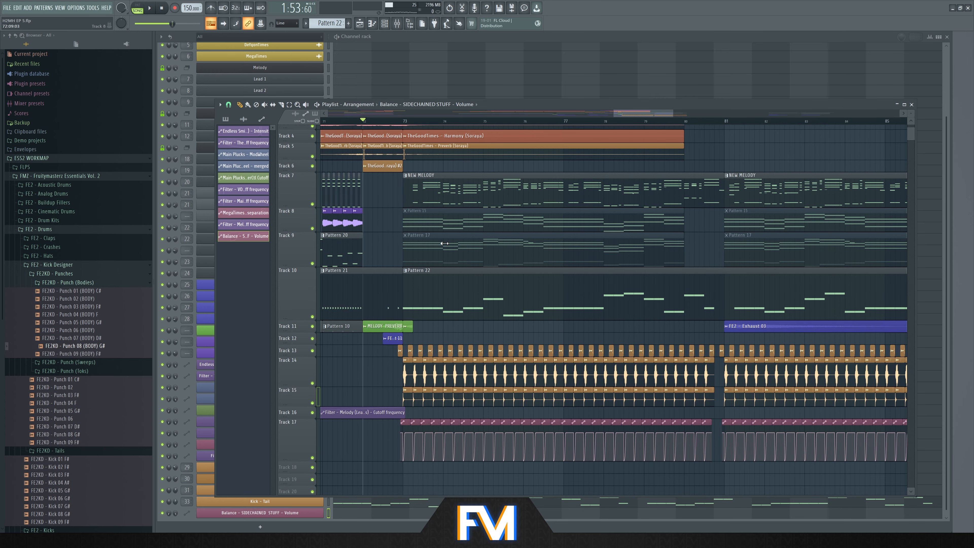
# - Play the drop from just before bar 73 to check the volume ducking against the kicks
pyautogui.press('space')
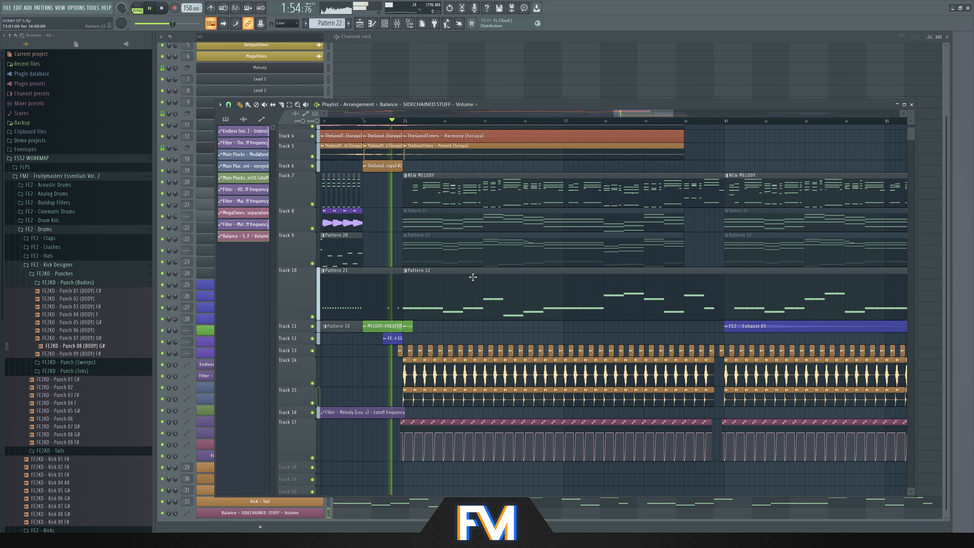
pyautogui.scroll(-2, 441, 282)
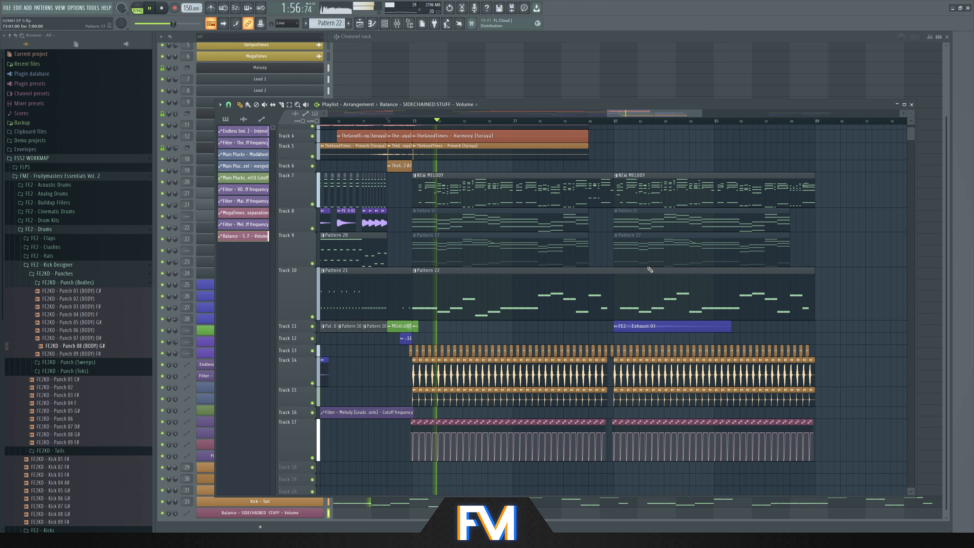
pyautogui.scroll(1, 649, 271)
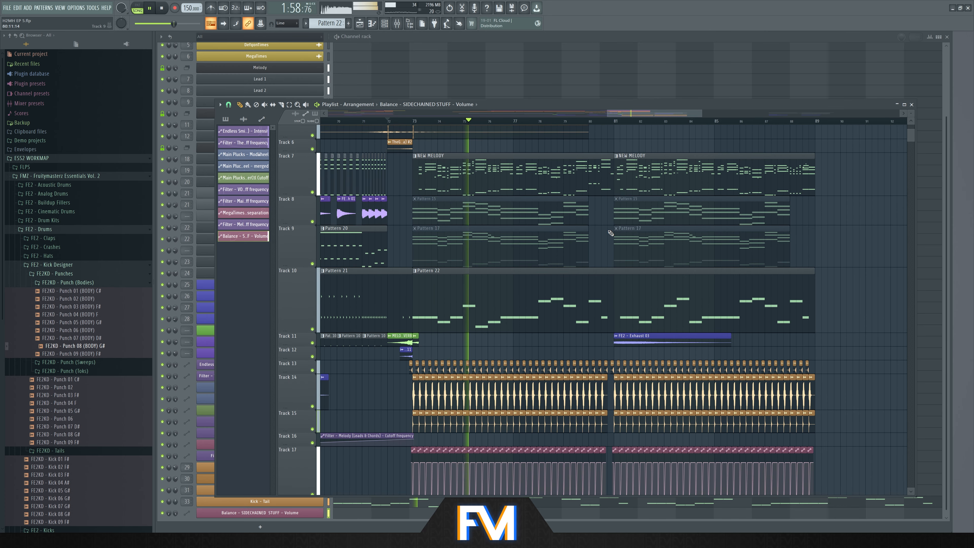
pyautogui.scroll(1, 610, 227)
pyautogui.scroll(-1, 610, 227)
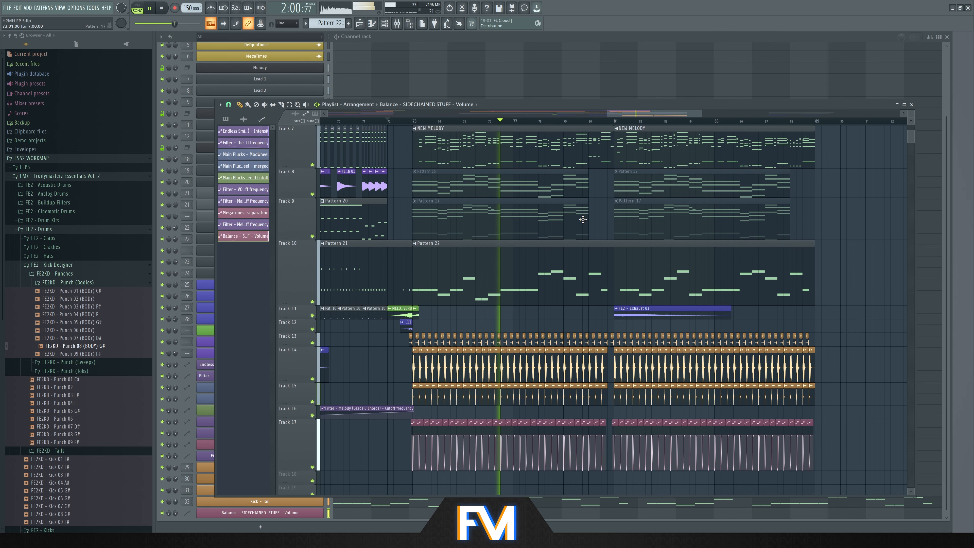
# - Add FabFilter Pro-Q 3 to the third effect slot of the kick punch body mixer track
pyautogui.press('F9')
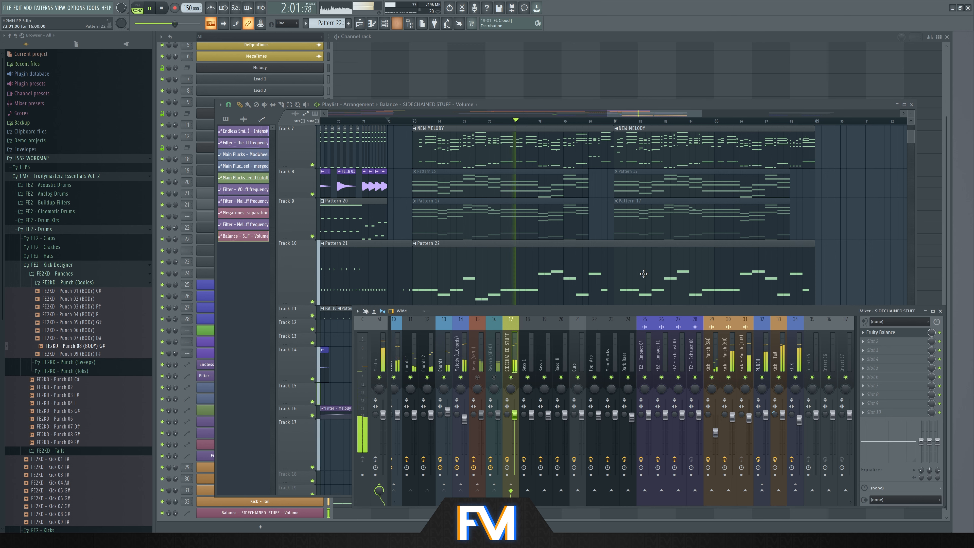
pyautogui.click(732, 380)
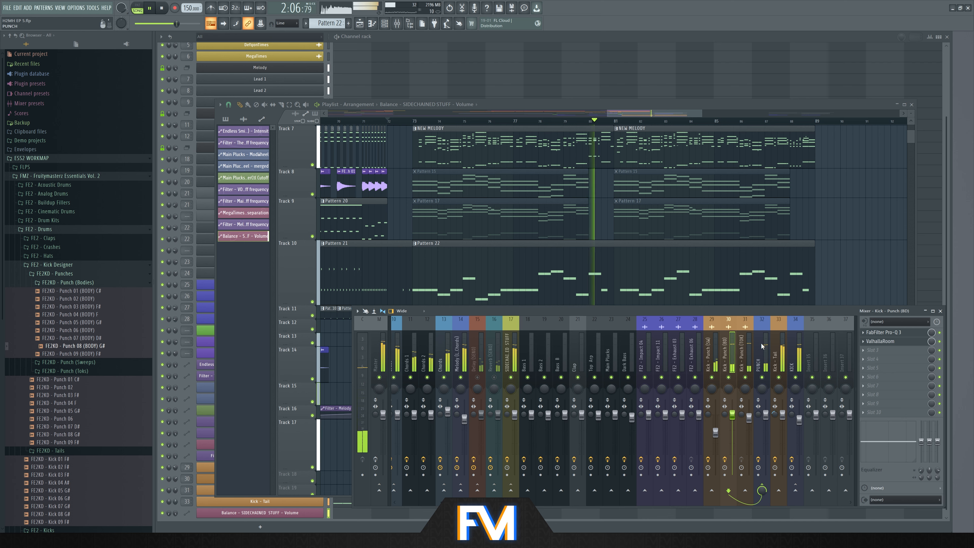
pyautogui.press('space')
pyautogui.click(891, 357)
pyautogui.click(644, 336)
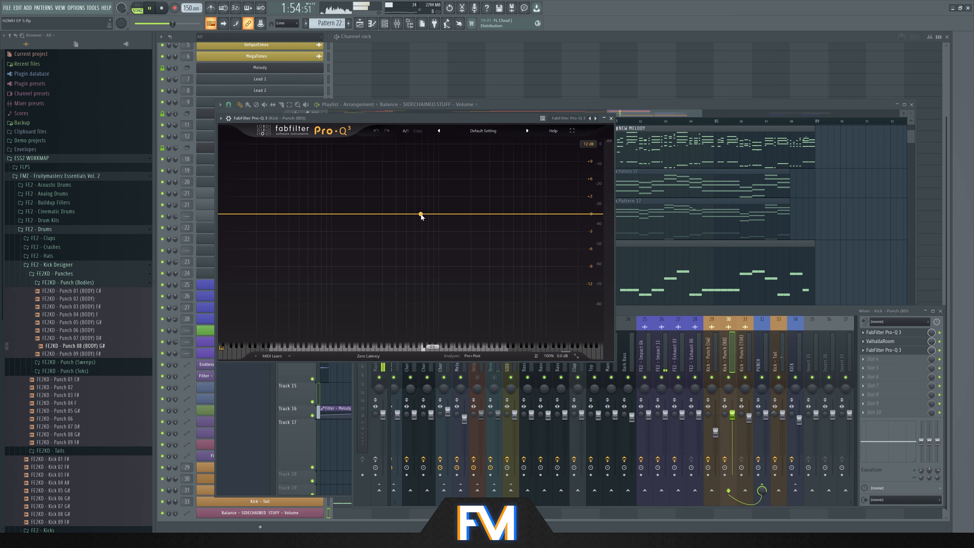
# - Shape the new EQ with a 3 dB cut near 574 Hz, a slight boost near 26 Hz and a cut of about 1.3 dB in the upper mids
pyautogui.moveTo(420, 216); pyautogui.dragTo(413, 231)
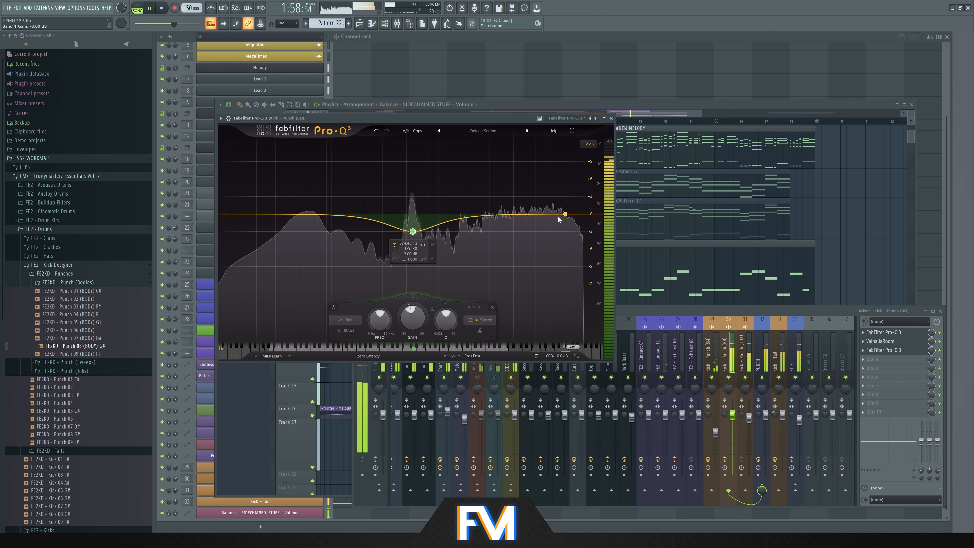
pyautogui.moveTo(368, 213); pyautogui.dragTo(269, 206)
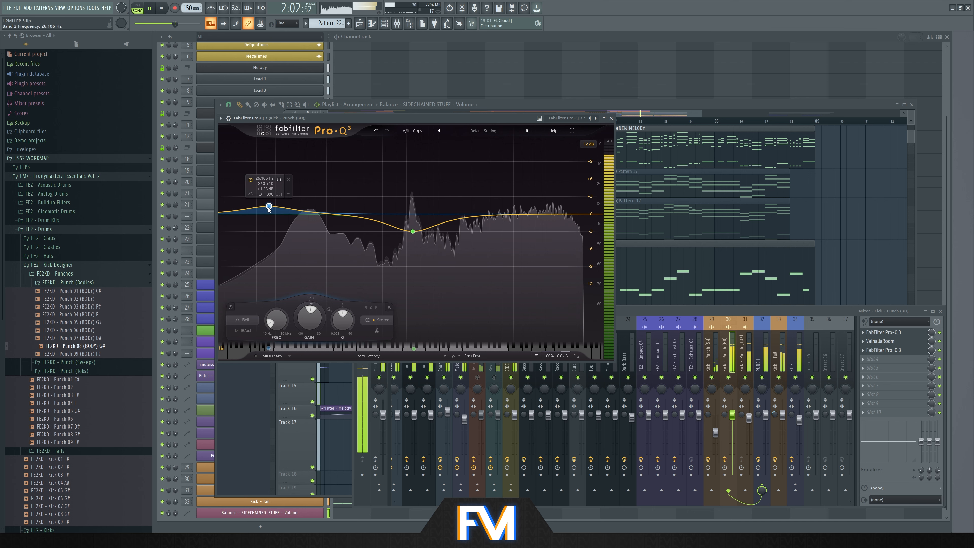
pyautogui.moveTo(496, 214)
pyautogui.mouseDown()
pyautogui.moveTo(489, 200)
pyautogui.moveTo(479, 222)
pyautogui.moveTo(492, 222)
pyautogui.mouseUp()
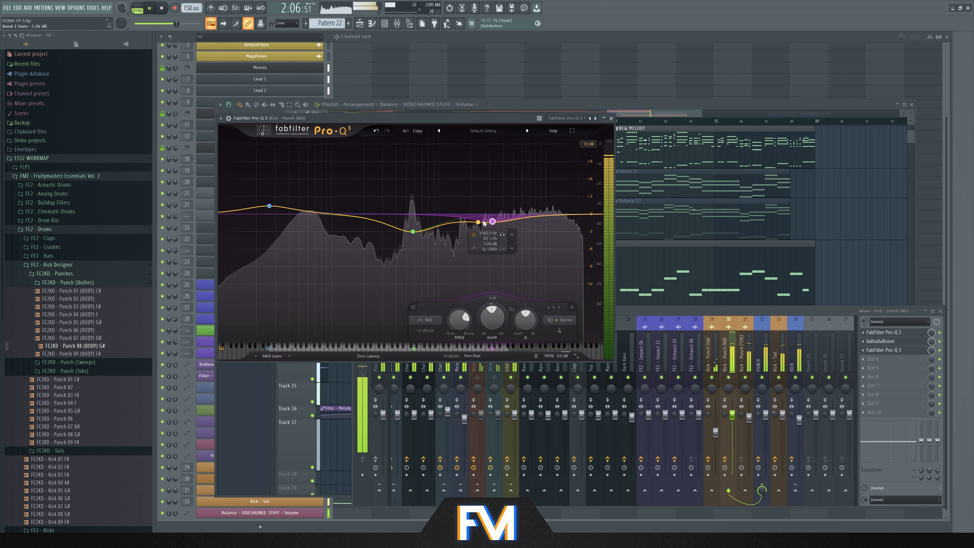
# - Delete the last kick's clips on Tracks 13 to 15 and its volume automation clip on Track 17 before bar 89
pyautogui.click(717, 307)
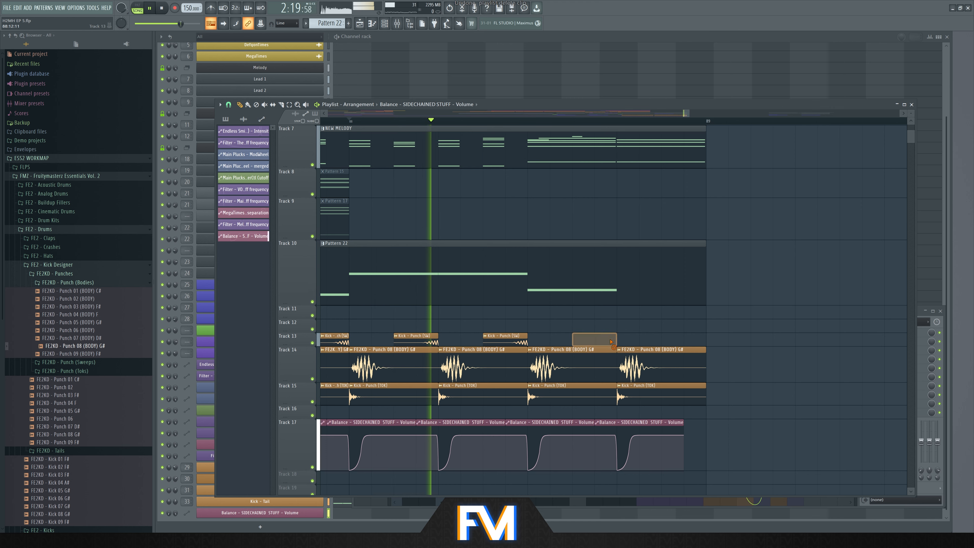
pyautogui.rightClick(663, 379)
pyautogui.rightClick(665, 385)
pyautogui.rightClick(657, 428)
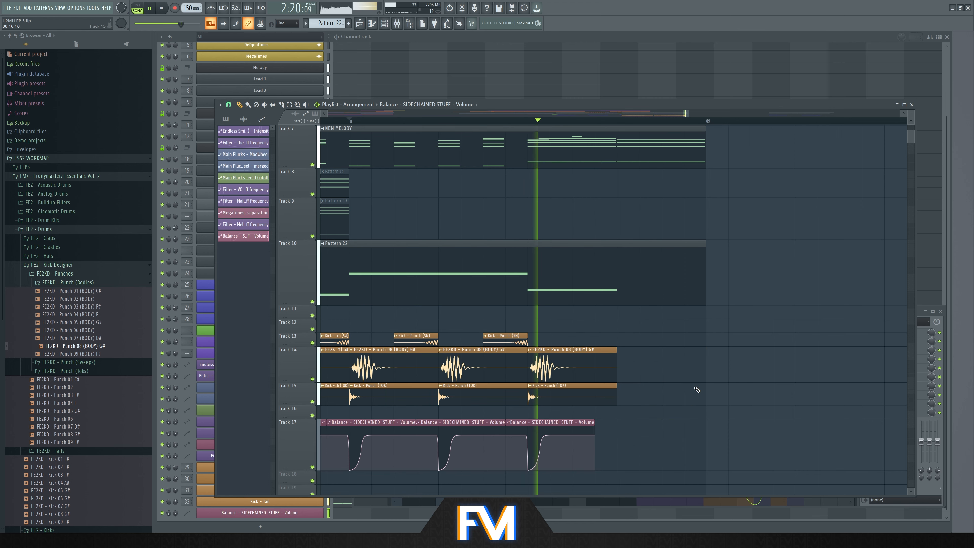
pyautogui.press('space')
# - Mute Track 7's melody, unmute the Pattern 15 and Pattern 17 clips on Tracks 8 and 9, and play the drop
pyautogui.scroll(-5, 788, 329)
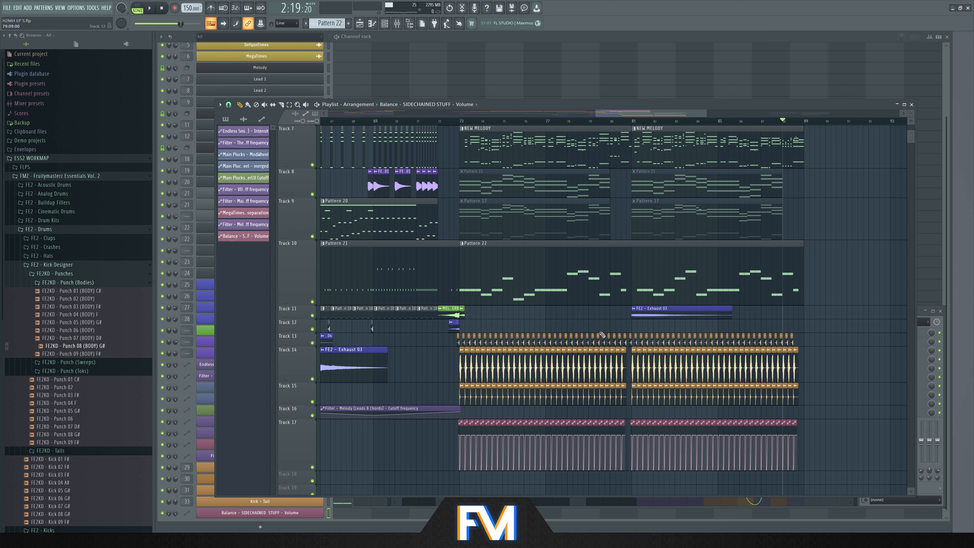
pyautogui.scroll(3, 384, 188)
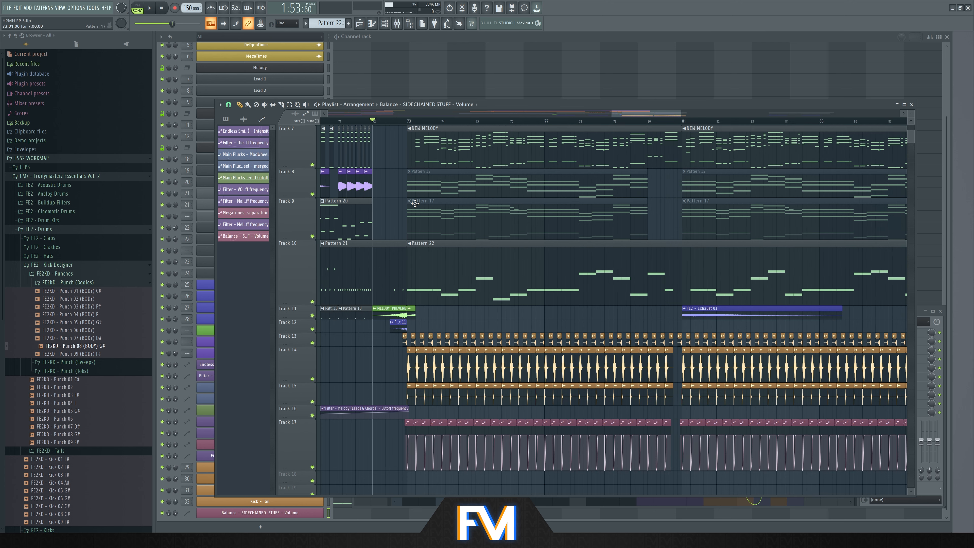
pyautogui.scroll(-1, 415, 204)
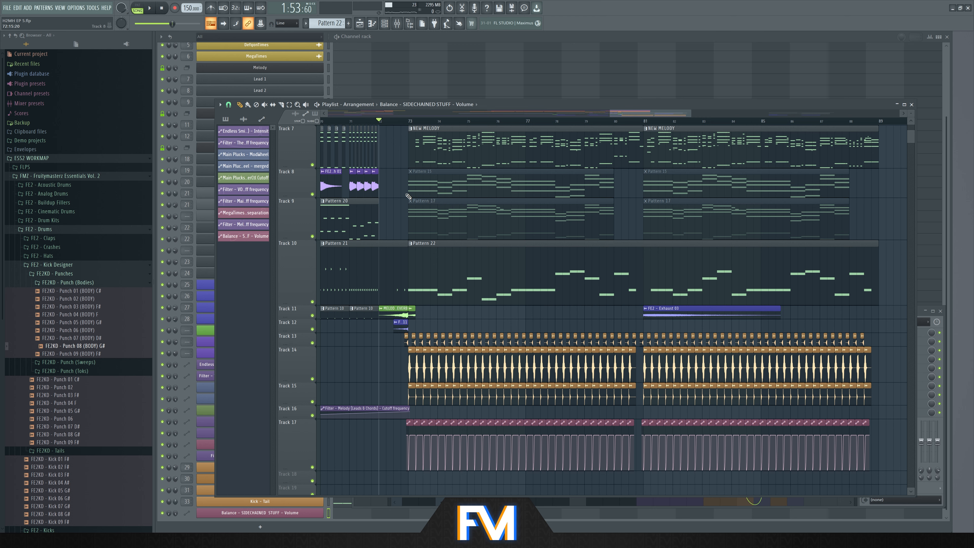
pyautogui.click(313, 164)
pyautogui.press('space')
pyautogui.moveTo(498, 186)
pyautogui.mouseDown()
pyautogui.moveTo(528, 187)
pyautogui.moveTo(562, 217)
pyautogui.mouseUp()
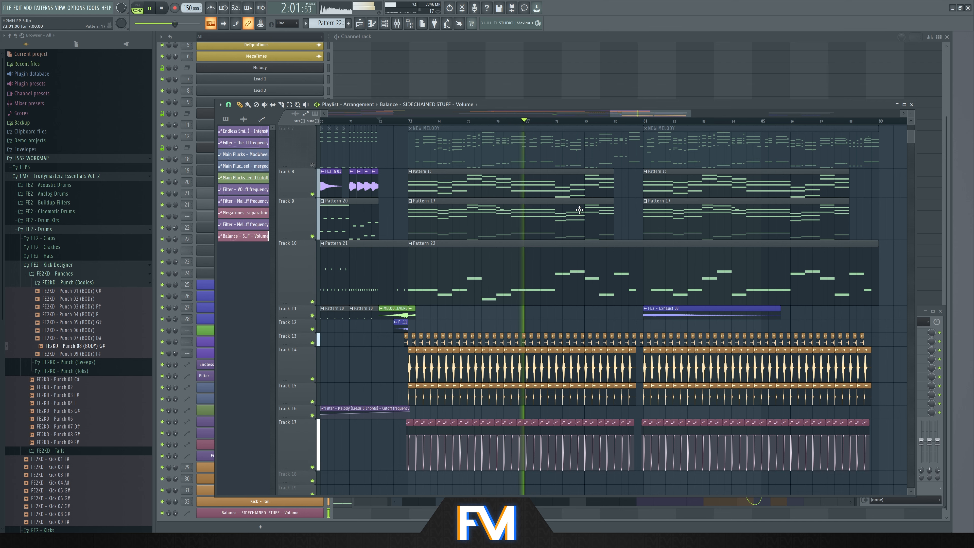
# - Open Pattern 15 in the piano roll to identify its instrument, close it and bring up the mixer
pyautogui.press('space')
pyautogui.doubleClick(459, 184)
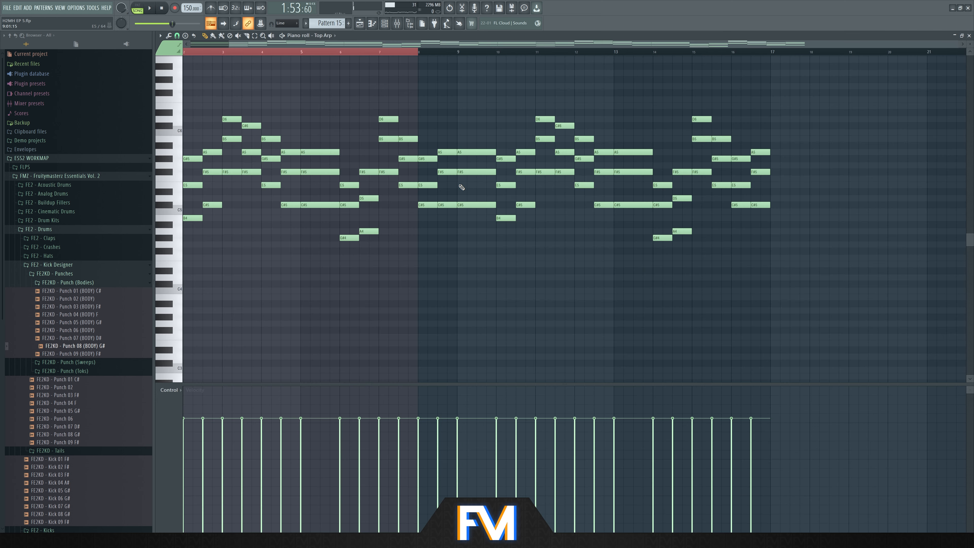
pyautogui.click(969, 36)
pyautogui.press('space')
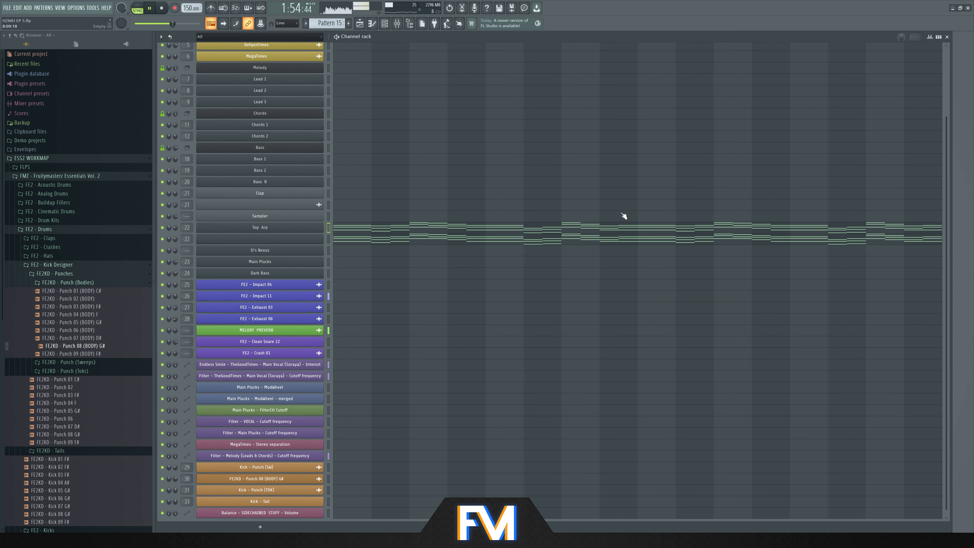
pyautogui.press('F9')
pyautogui.press('space')
# - Add Fruity Balance to the last effect slot of the Top Arp mixer track
pyautogui.click(611, 364)
pyautogui.click(595, 362)
pyautogui.click(877, 414)
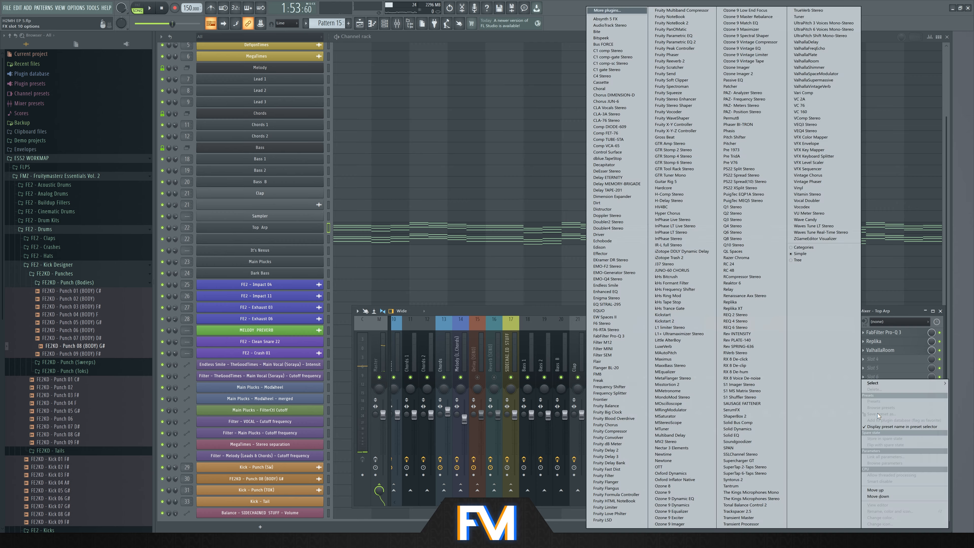
pyautogui.moveTo(877, 383)
pyautogui.click(614, 405)
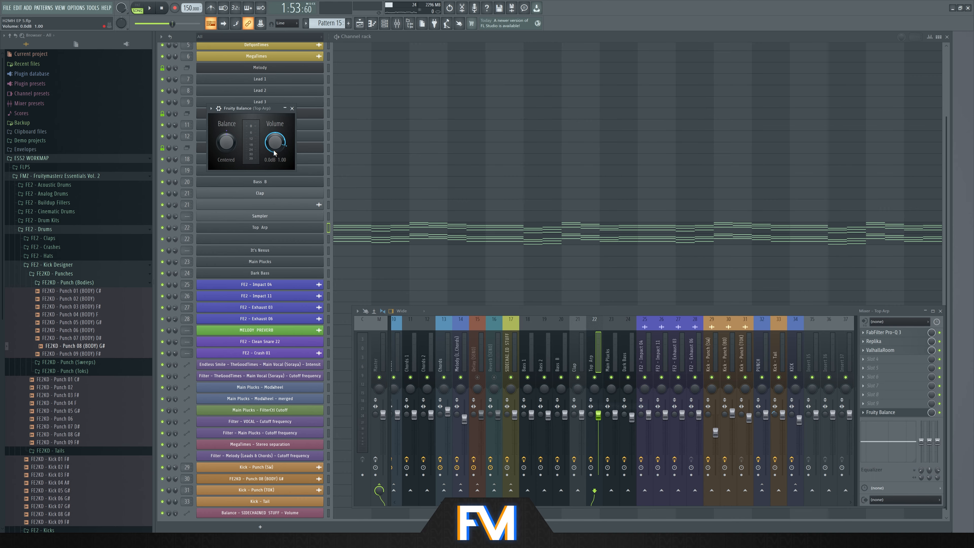
# - Try linking Top Arp's Fruity Balance volume to the Balance - SIDECHAINED STUFF - Volume automation as internal controller
pyautogui.rightClick(274, 150)
pyautogui.click(288, 217)
pyautogui.click(474, 258)
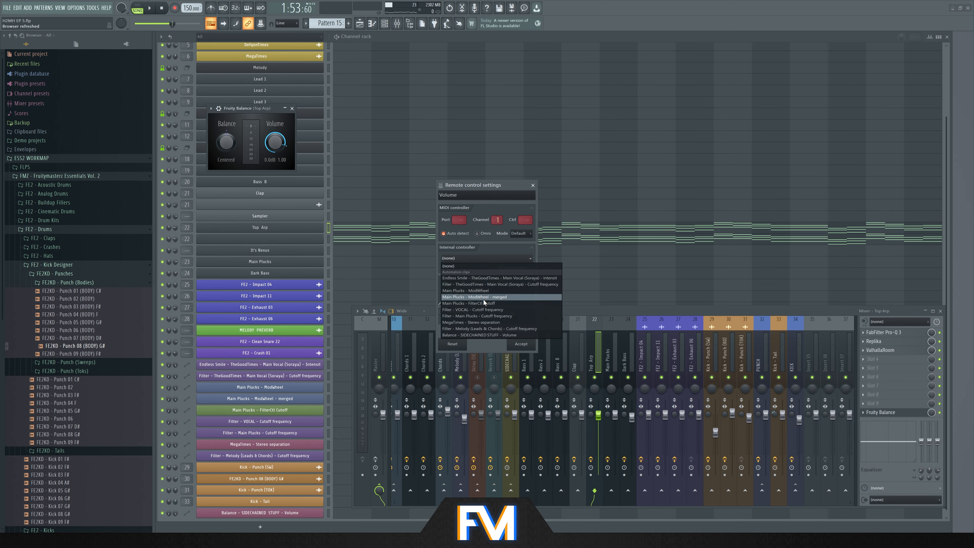
pyautogui.click(491, 334)
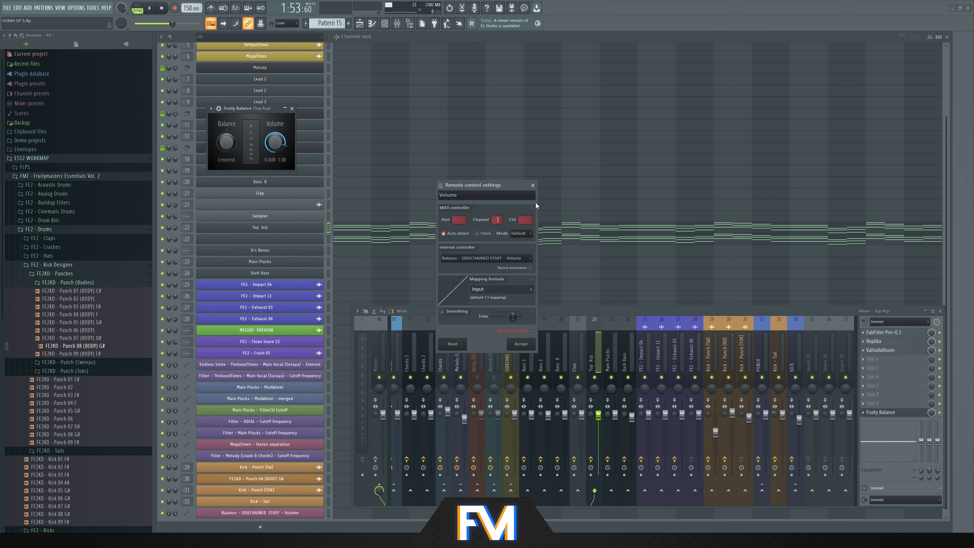
pyautogui.click(533, 186)
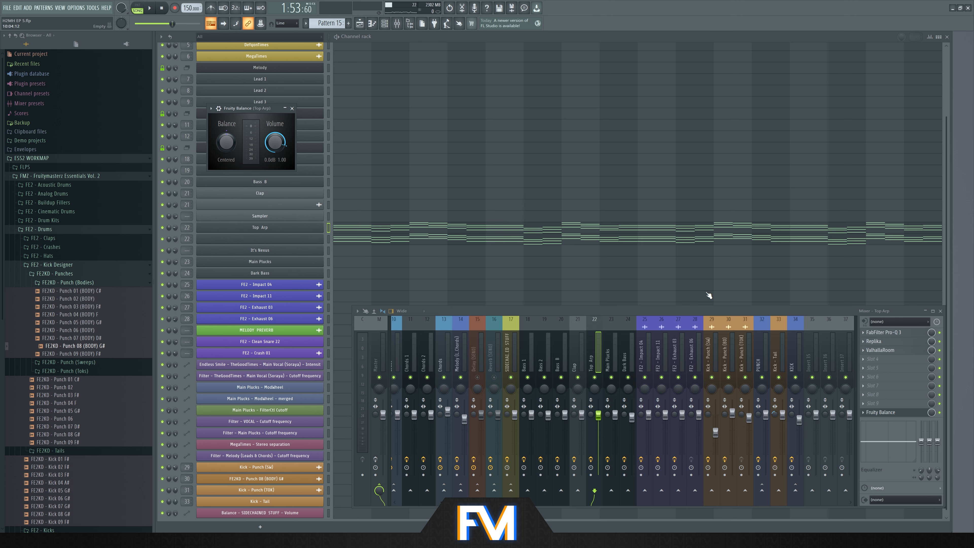
# - Remove Fruity Balance from the Top Arp mixer track
pyautogui.rightClick(866, 415)
pyautogui.click(875, 381)
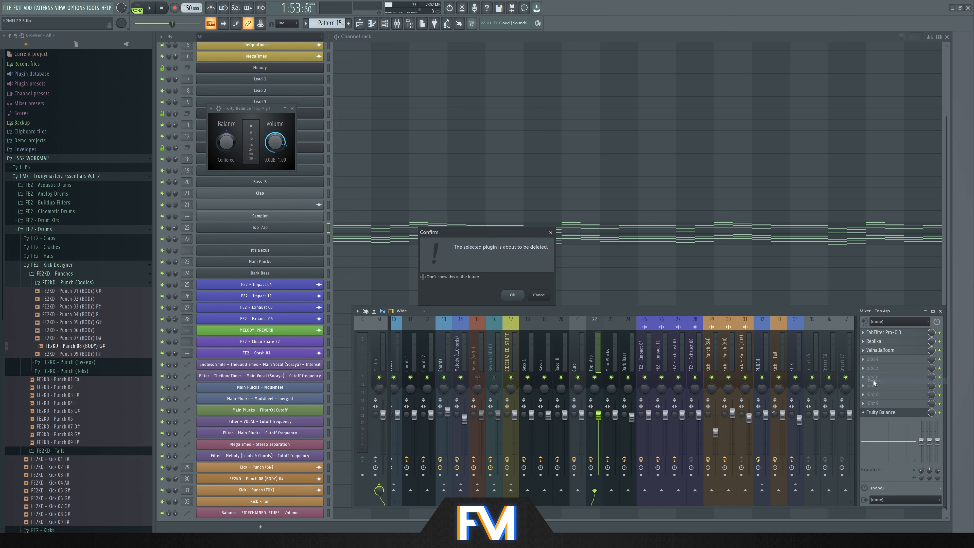
pyautogui.click(513, 296)
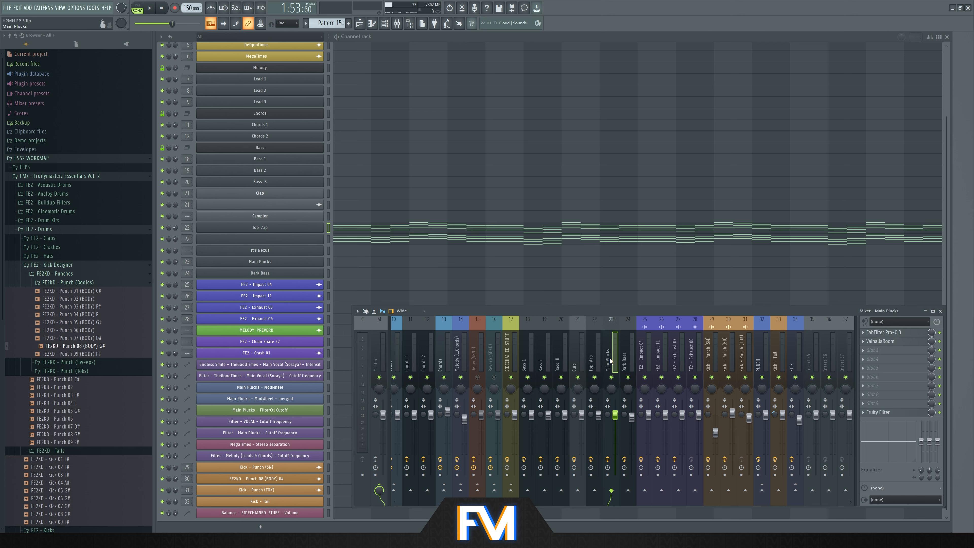
# - Route the Main Plucks and Top Arp mixer tracks only to the SIDECHAINED STUFF bus
pyautogui.click(603, 364)
pyautogui.rightClick(511, 492)
pyautogui.click(527, 504)
pyautogui.click(593, 367)
pyautogui.click(511, 491)
# - Play the drop with the Kick - Punch (TOK) mixer track muted and unmuted to compare the kick layers
pyautogui.press('space')
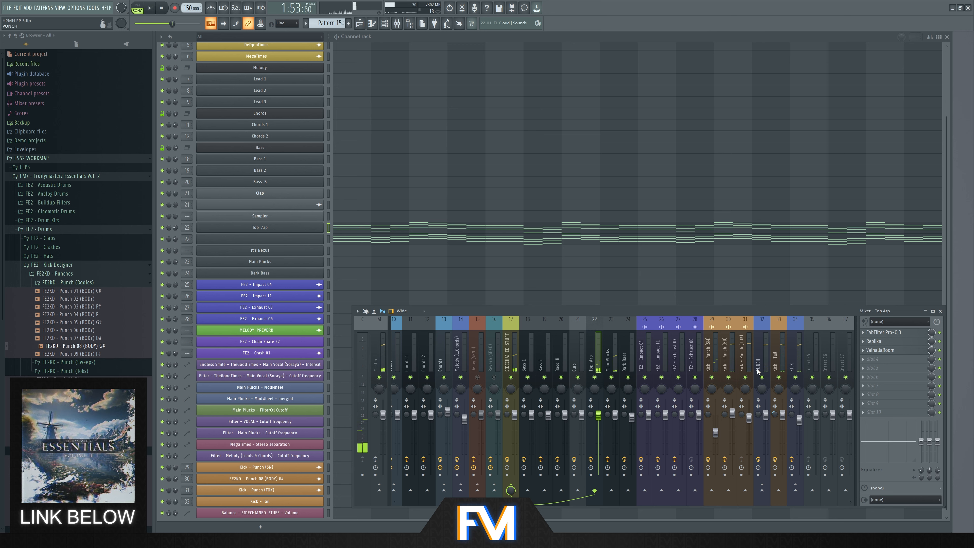
pyautogui.press('space')
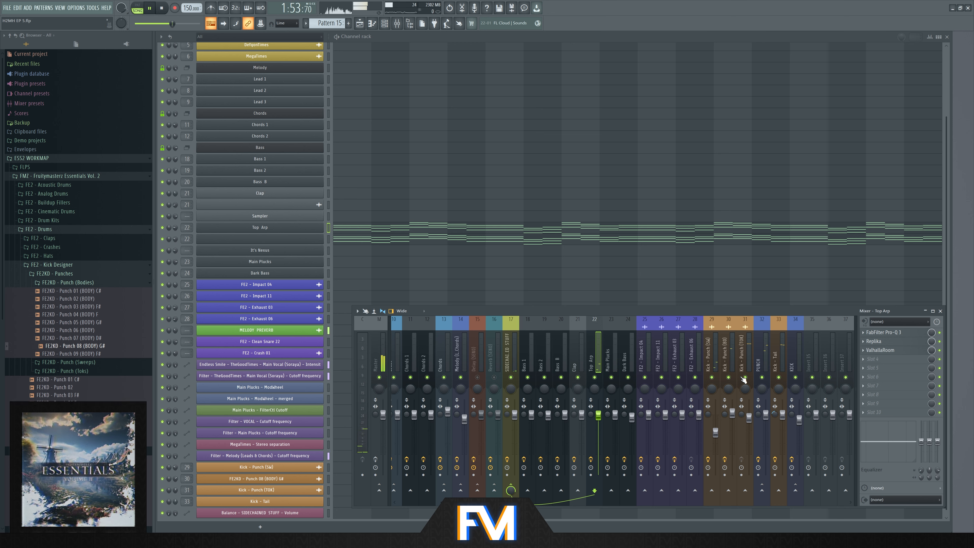
pyautogui.click(746, 378)
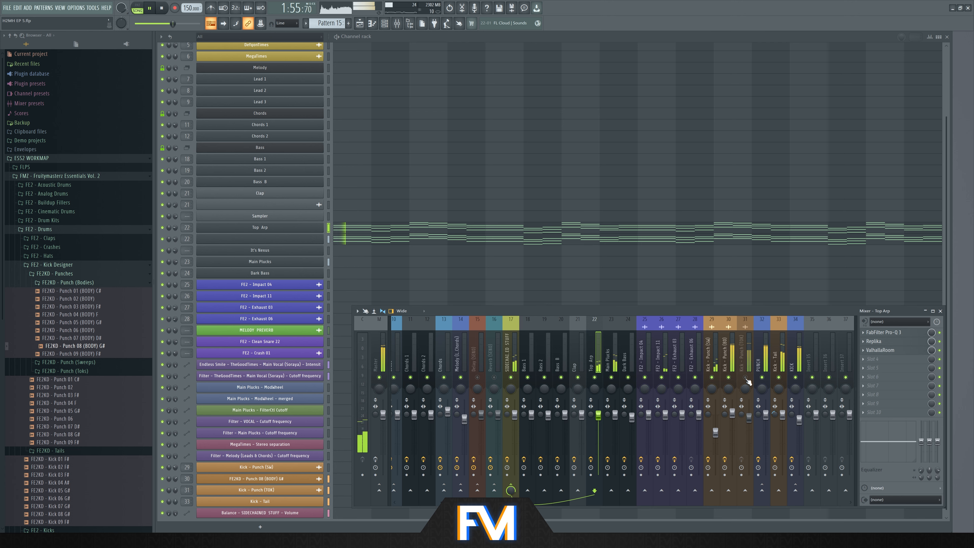
pyautogui.click(748, 382)
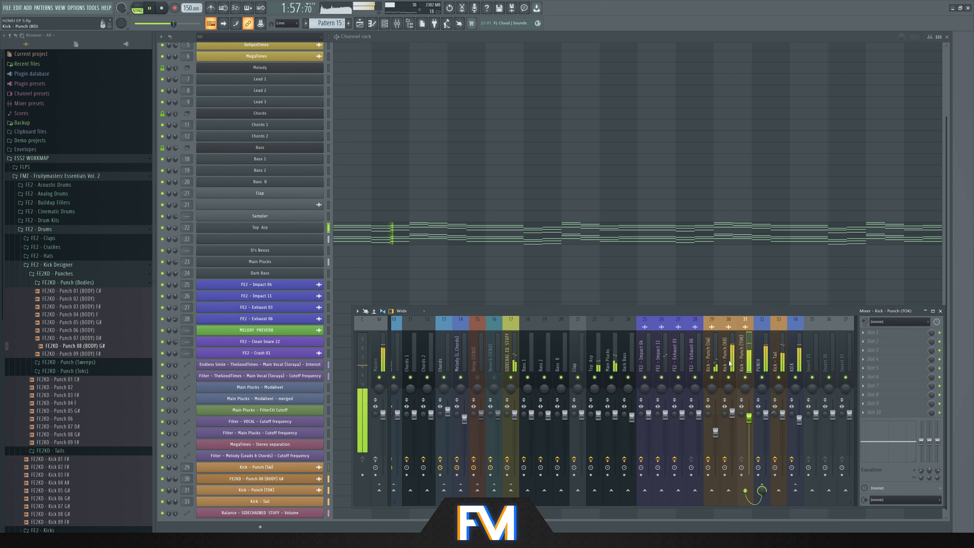
# - Select the body kick's mixer track and bring up the playlist at the start of the drop
pyautogui.moveTo(749, 418); pyautogui.dragTo(749, 418)
pyautogui.click(731, 359)
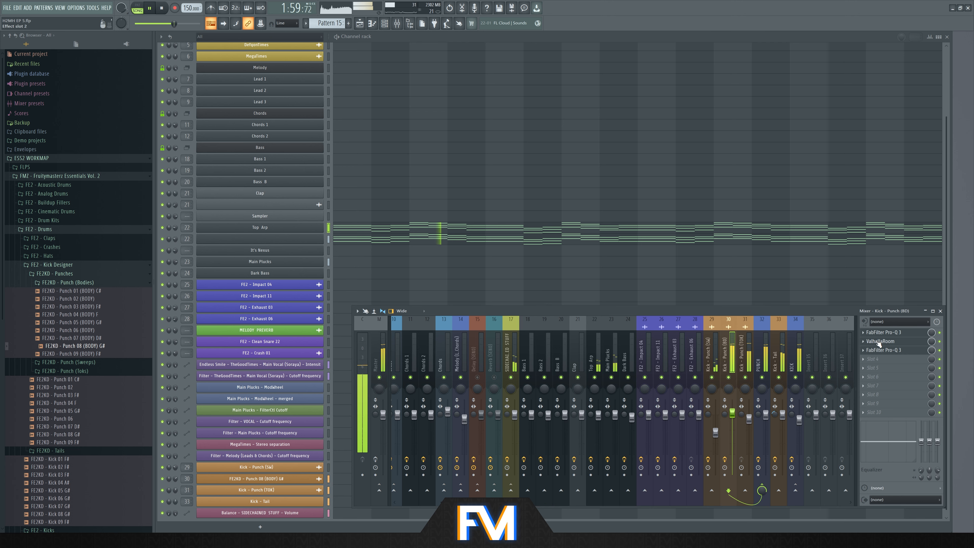
pyautogui.click(60, 8)
pyautogui.click(64, 21)
pyautogui.scroll(9, 417, 370)
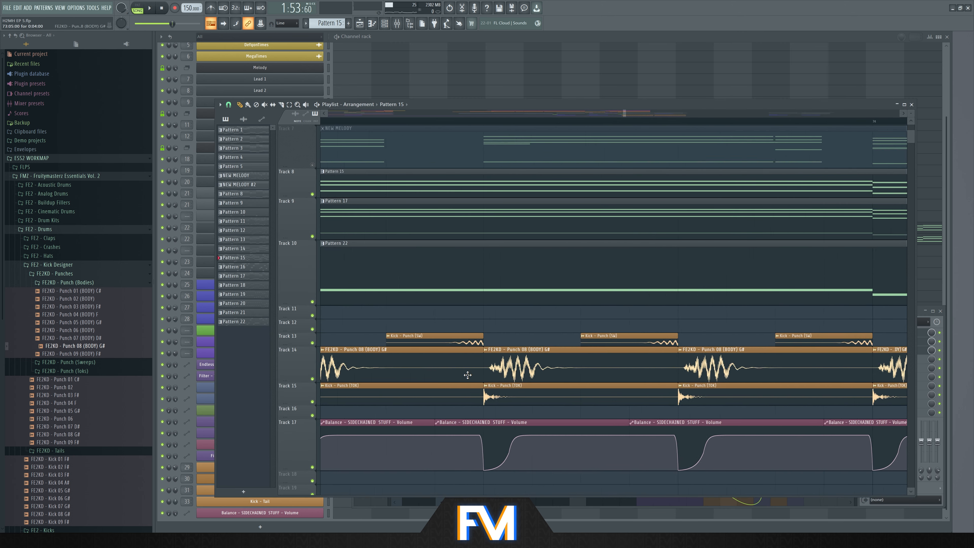
# - Set the FE2KD - Punch 08 (BODY) G# clip's time-stretching mode to e2 transient and enable Normalize
pyautogui.press('space')
pyautogui.doubleClick(428, 364)
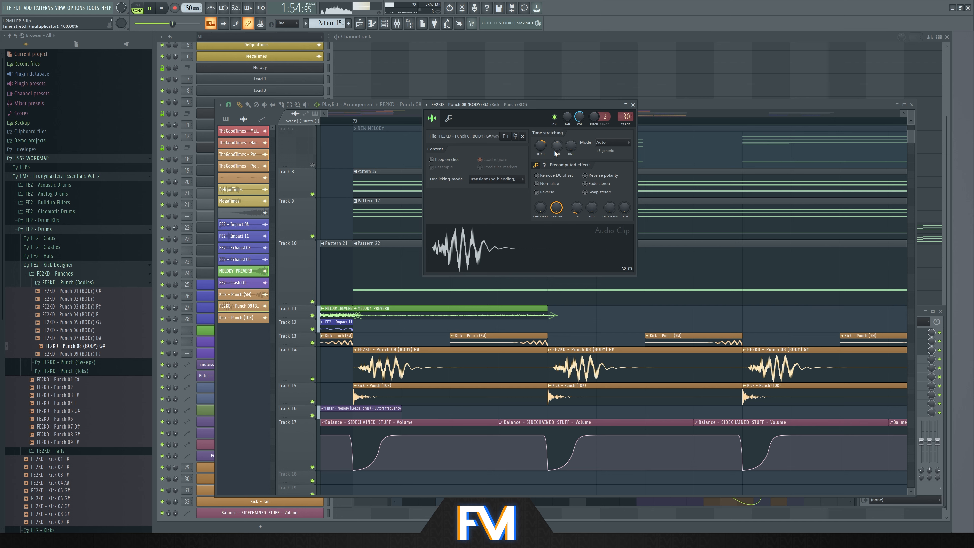
pyautogui.moveTo(559, 151); pyautogui.dragTo(559, 146)
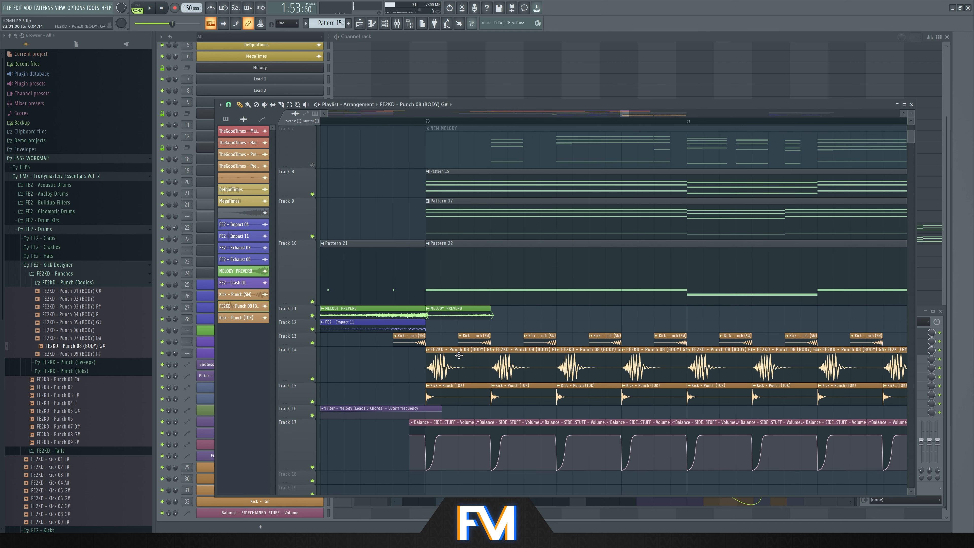
pyautogui.keyDown('ctrl'); pyautogui.scroll(4, 459, 355); pyautogui.keyUp('ctrl')
pyautogui.doubleClick(425, 363)
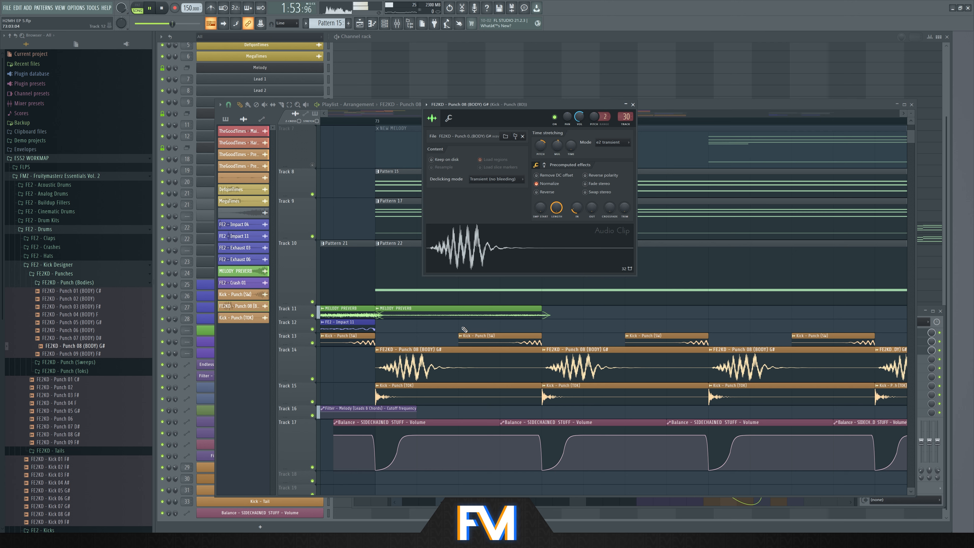
pyautogui.press('Escape')
# - Play the drop in the playlist to check how the kick layers sit with the sidechain automation
pyautogui.keyDown('ctrl'); pyautogui.scroll(-5, 451, 353); pyautogui.keyUp('ctrl')
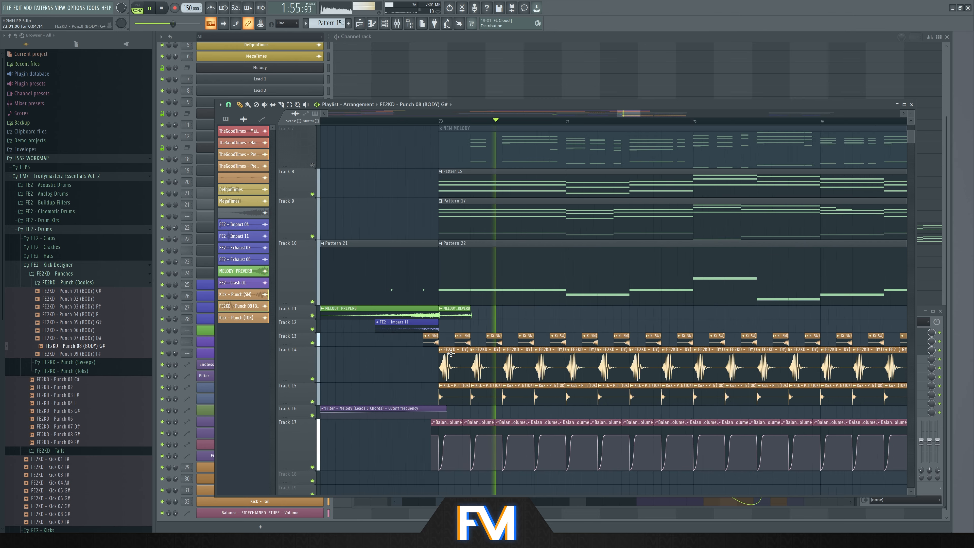
pyautogui.keyDown('ctrl'); pyautogui.scroll(-5, 451, 353); pyautogui.keyUp('ctrl')
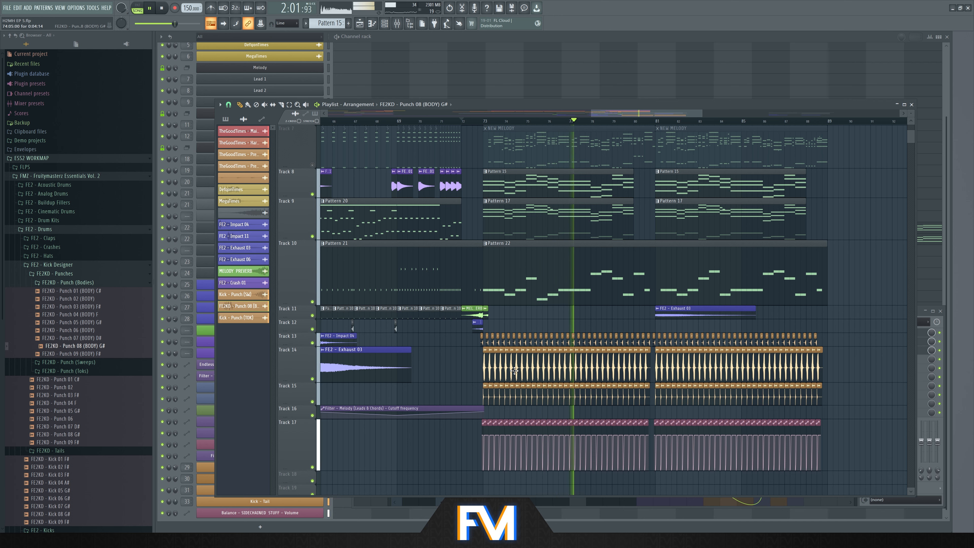
pyautogui.press('space')
pyautogui.scroll(5, 557, 352)
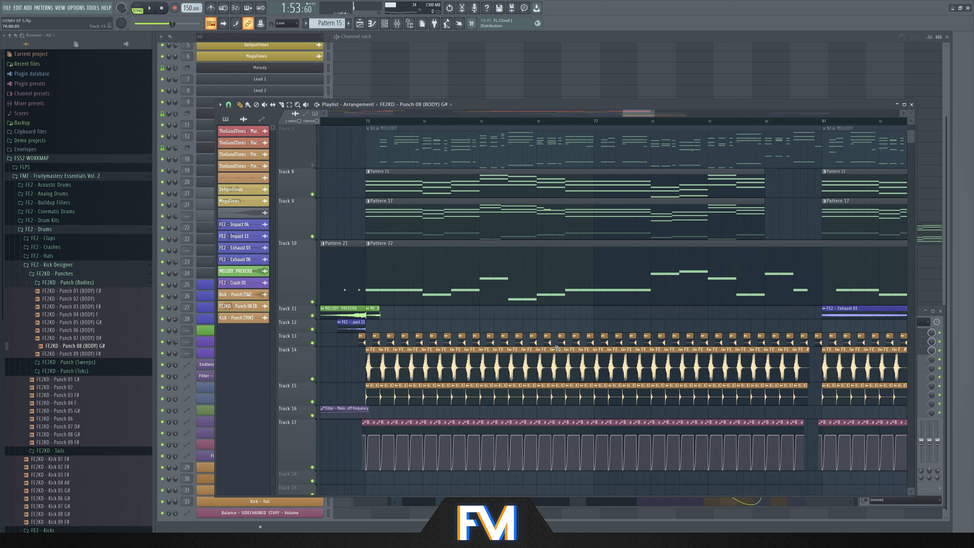
pyautogui.scroll(5, 537, 331)
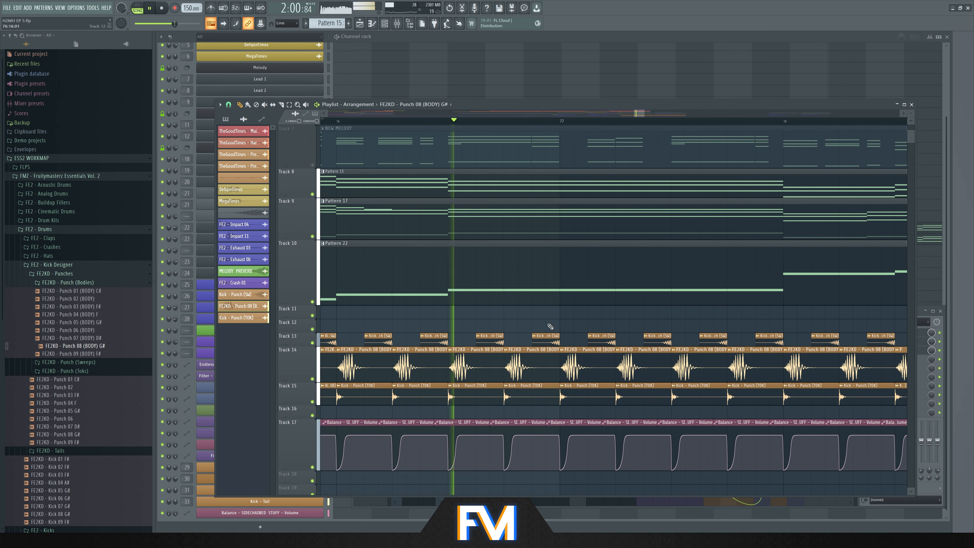
# - Delete the kick sweep, body and TOK clips and their sidechain volume automation clip for the last beat before bar 77
pyautogui.press('space')
pyautogui.rightClick(495, 340)
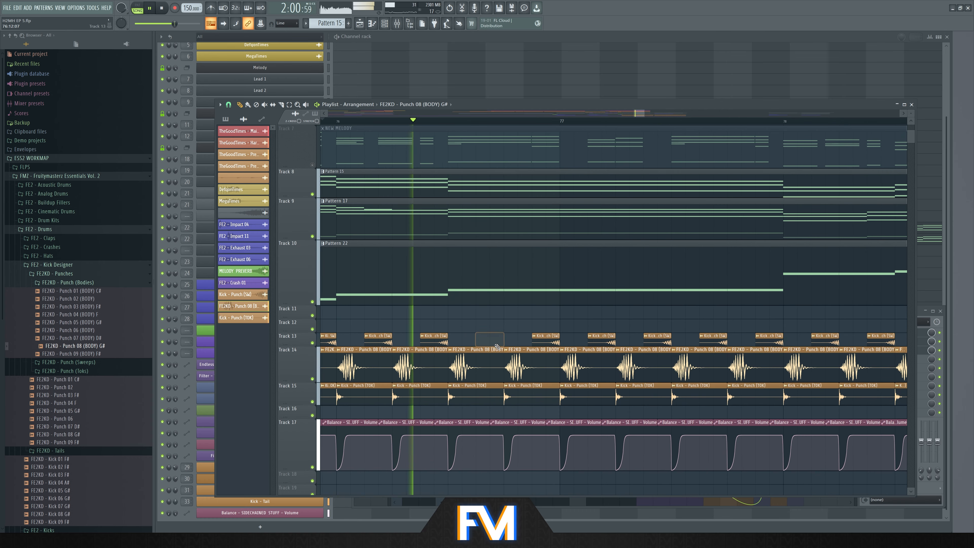
pyautogui.press('space')
pyautogui.rightClick(509, 362)
pyautogui.press('space')
pyautogui.click(472, 365)
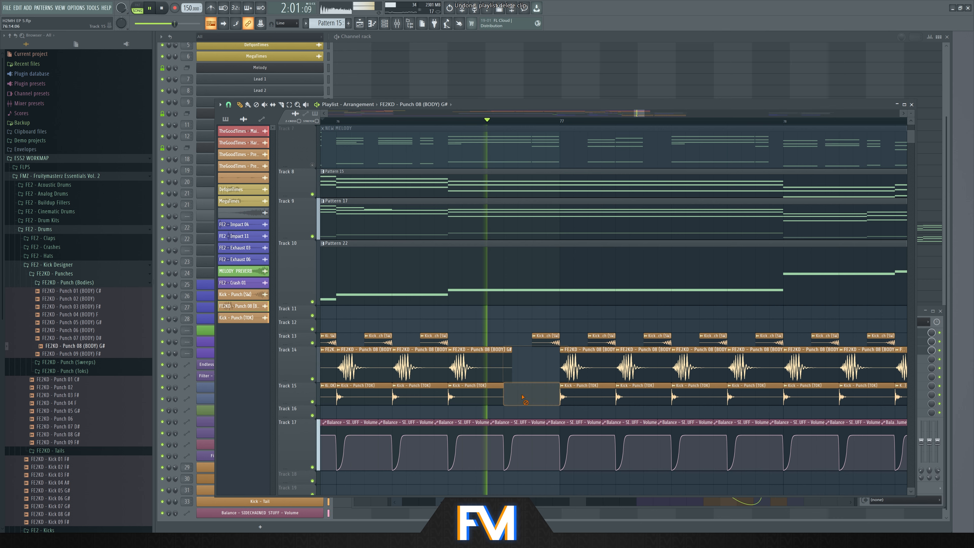
pyautogui.rightClick(537, 424)
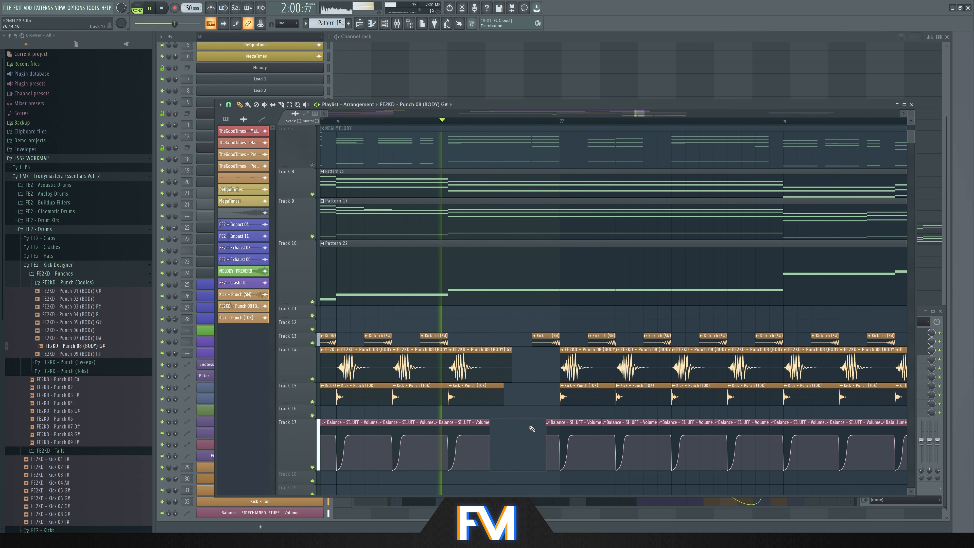
# - Remove the Kick - Tail notes in Pattern 22 at the kick gaps, and cut the kick and sidechain clips on the last beat before bar 81
pyautogui.doubleClick(548, 279)
pyautogui.scroll(3, 586, 283)
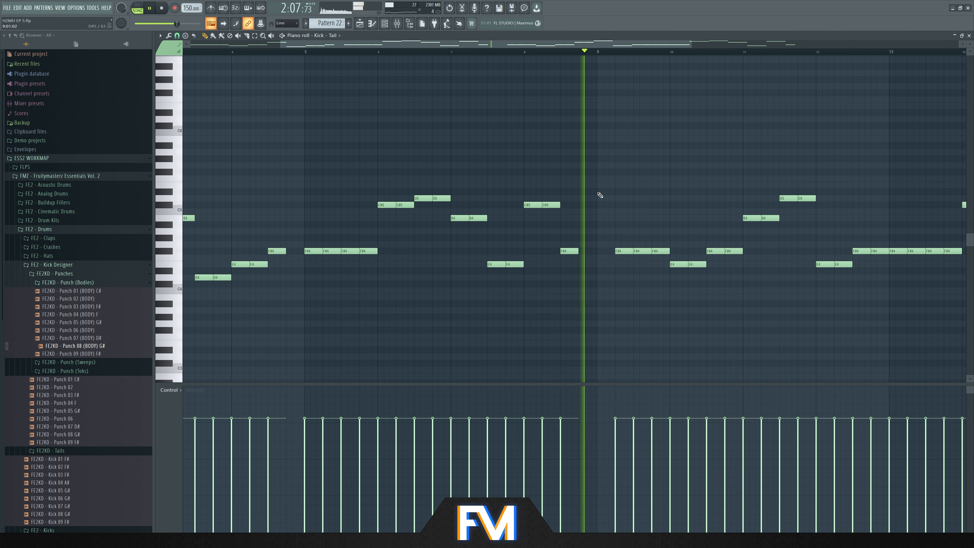
pyautogui.scroll(-2, 838, 253)
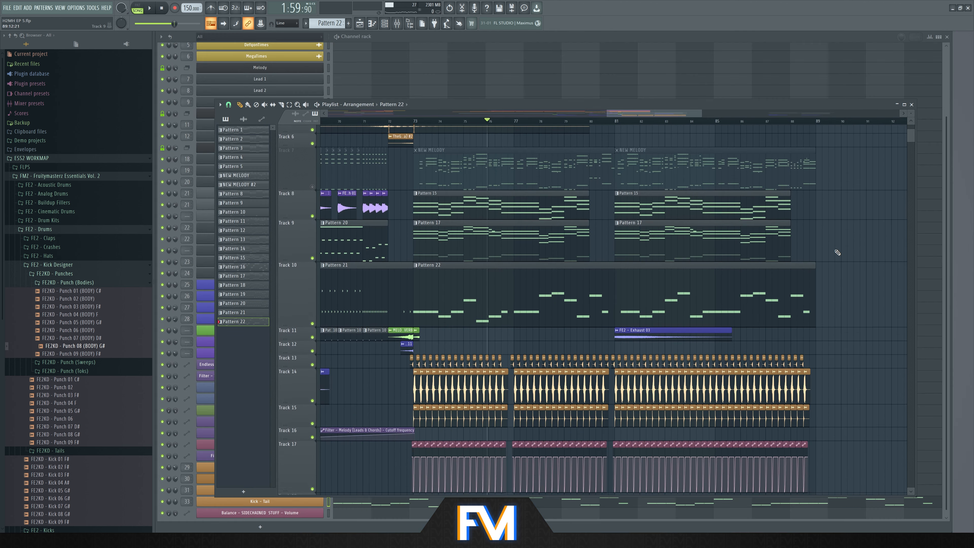
# - Place FE2 - Crash 01 clips on Track 12 at the last beat before bar 77 and on bar 77
pyautogui.scroll(-1, 838, 253)
pyautogui.scroll(1, 833, 252)
pyautogui.scroll(-1, 837, 252)
pyautogui.scroll(5, 384, 229)
pyautogui.click(460, 212)
pyautogui.scroll(-3, 463, 213)
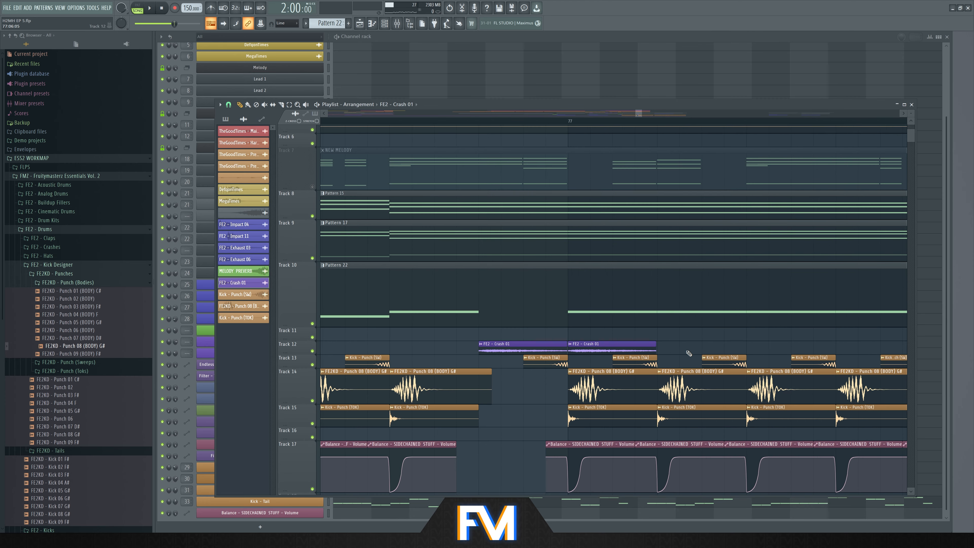
# - Add three consecutive FE2 - Crash 01 clips on Track 12 on the first three beats of bar 80
pyautogui.scroll(-4, 522, 336)
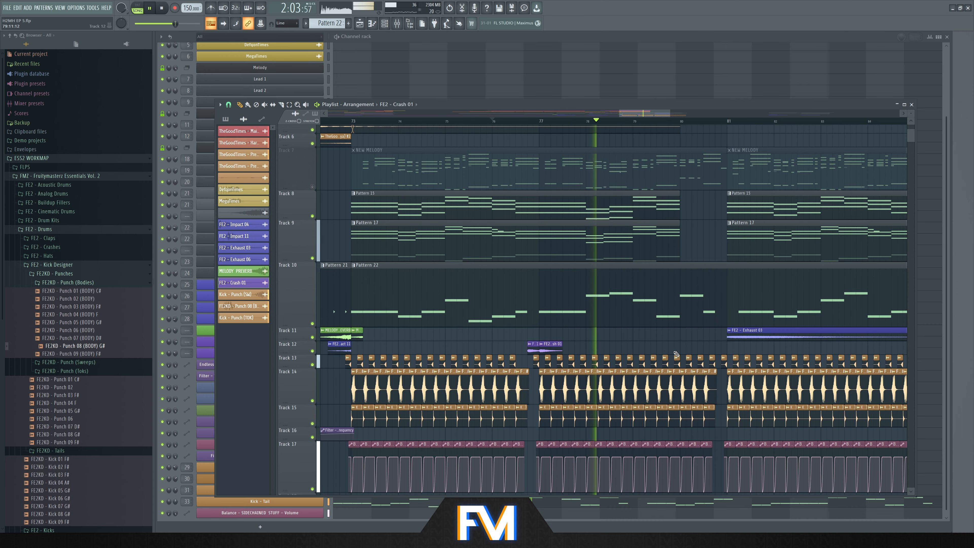
pyautogui.scroll(2, 664, 357)
pyautogui.scroll(2, 664, 356)
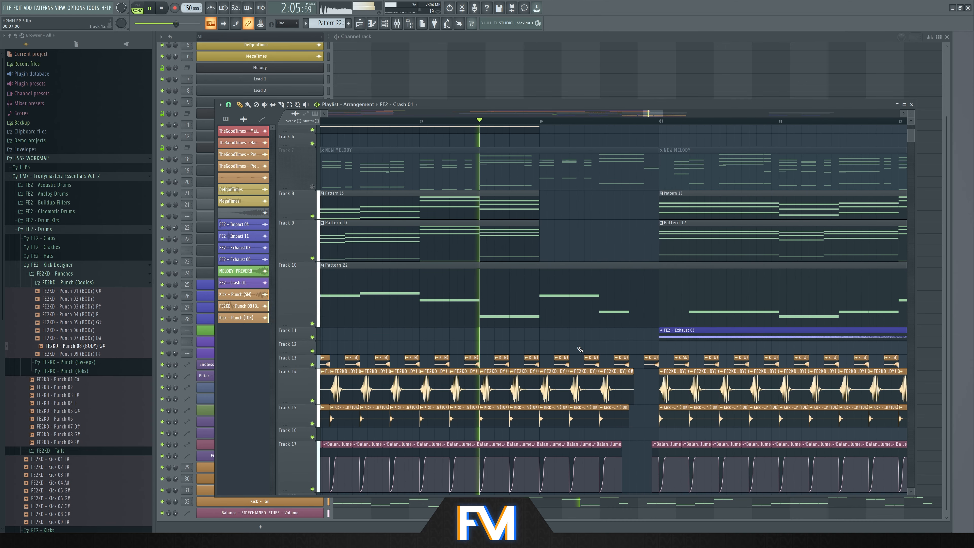
pyautogui.press('space')
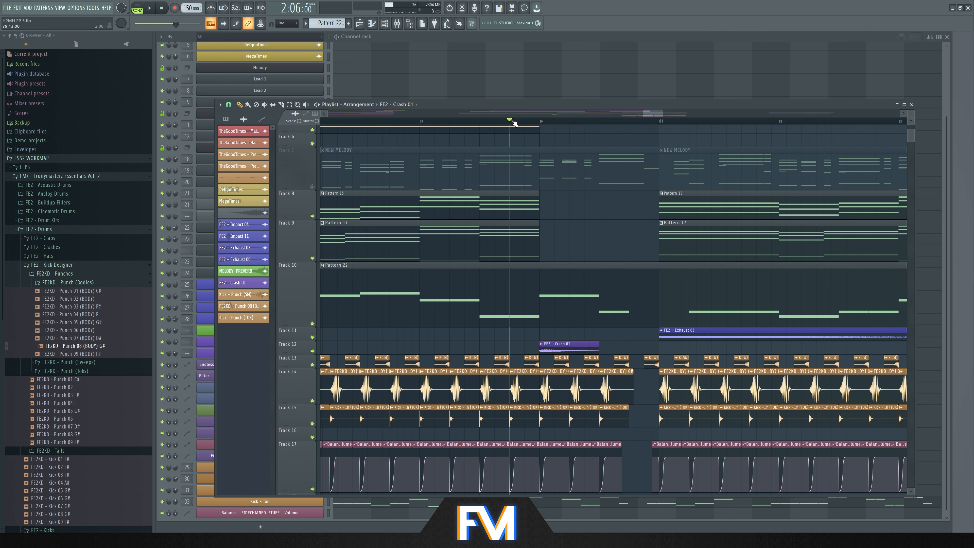
pyautogui.press('space')
pyautogui.moveTo(568, 349); pyautogui.dragTo(658, 351)
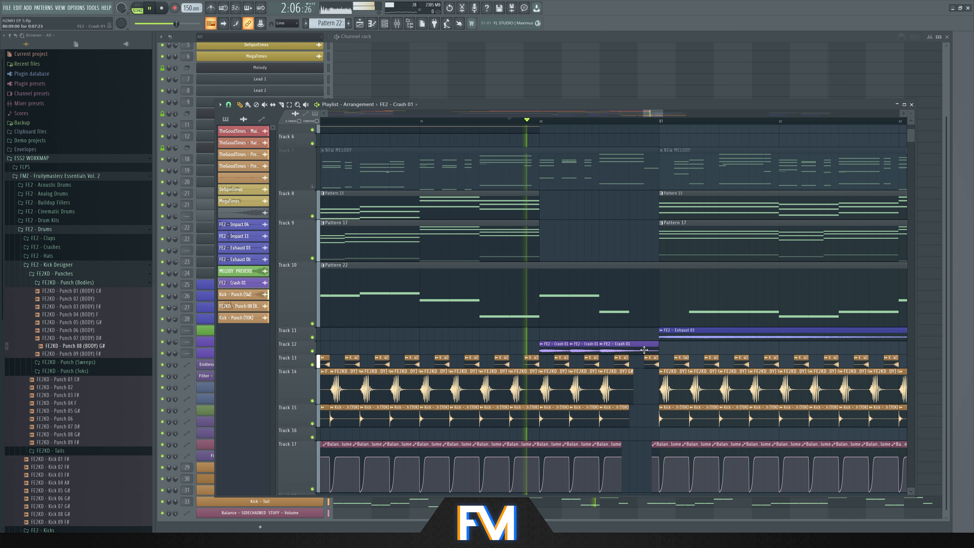
# - Add another FE2 - Crash 01 clip on Track 12 and move it to half a beat before bar 81
pyautogui.click(675, 349)
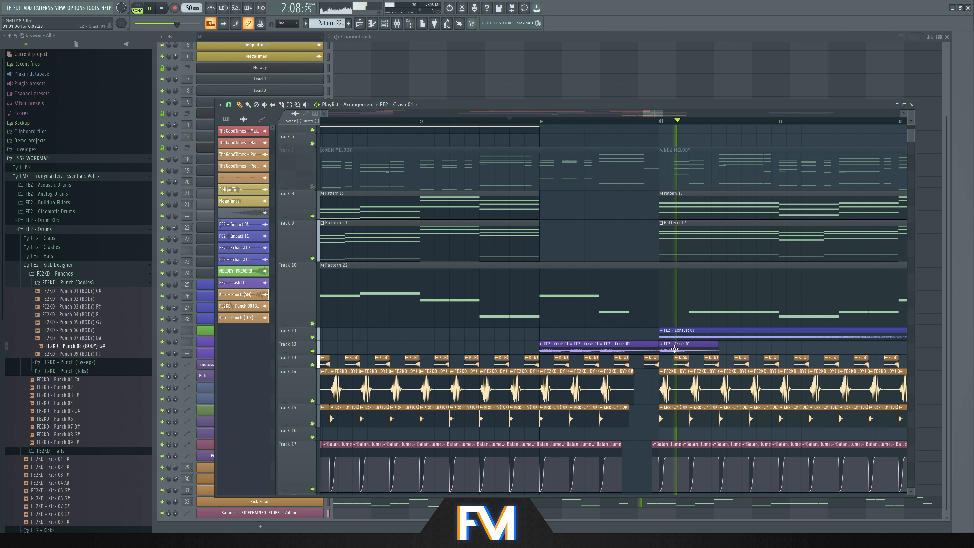
pyautogui.scroll(3, 653, 349)
pyautogui.moveTo(713, 350); pyautogui.dragTo(680, 351)
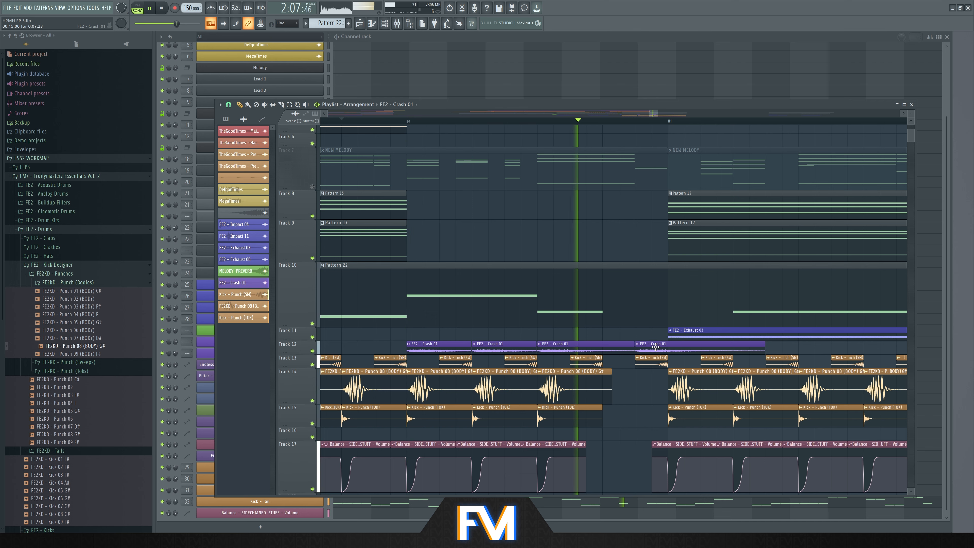
pyautogui.scroll(-3, 680, 352)
pyautogui.press('space')
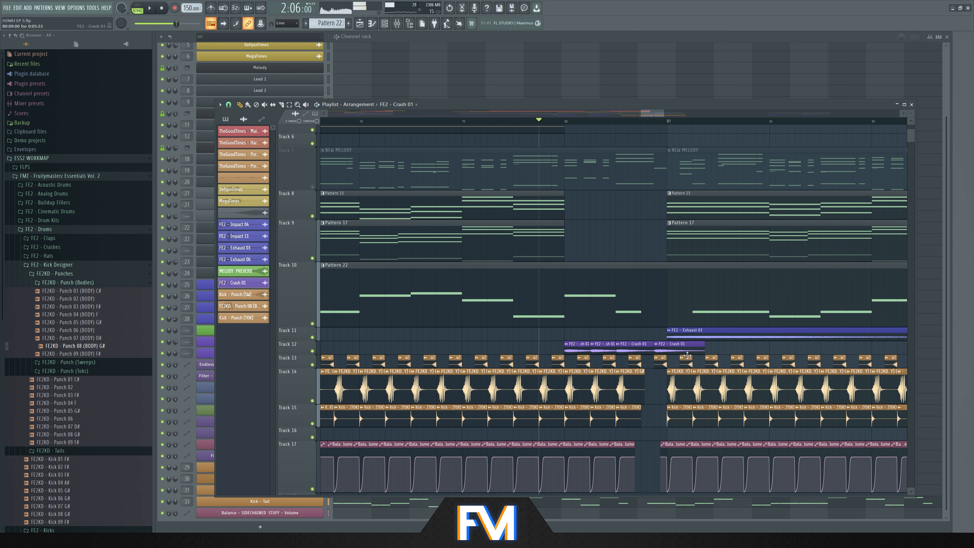
# - Add an FE2 - Crash 01 clip on the second beat of bar 81 on Track 12 and replay the fill
pyautogui.press('space')
pyautogui.scroll(3, 706, 352)
pyautogui.moveTo(705, 348); pyautogui.dragTo(678, 348)
pyautogui.click(681, 348)
pyautogui.moveTo(765, 348); pyautogui.dragTo(795, 349)
pyautogui.press('space')
pyautogui.press('space')
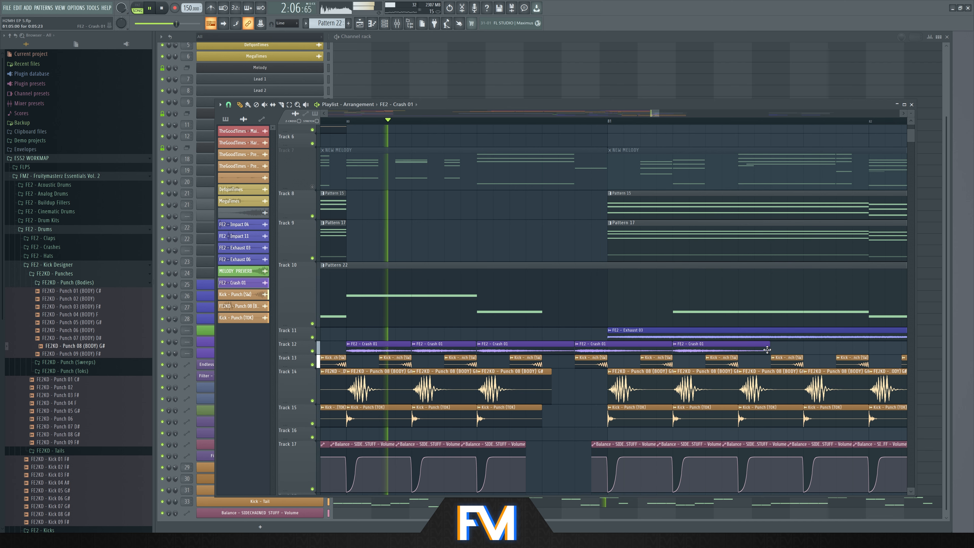
# - Place FE2 - Crash 01 clips on Track 12 one beat before bar 85 and on bar 85, and play the section
pyautogui.scroll(-3, 598, 345)
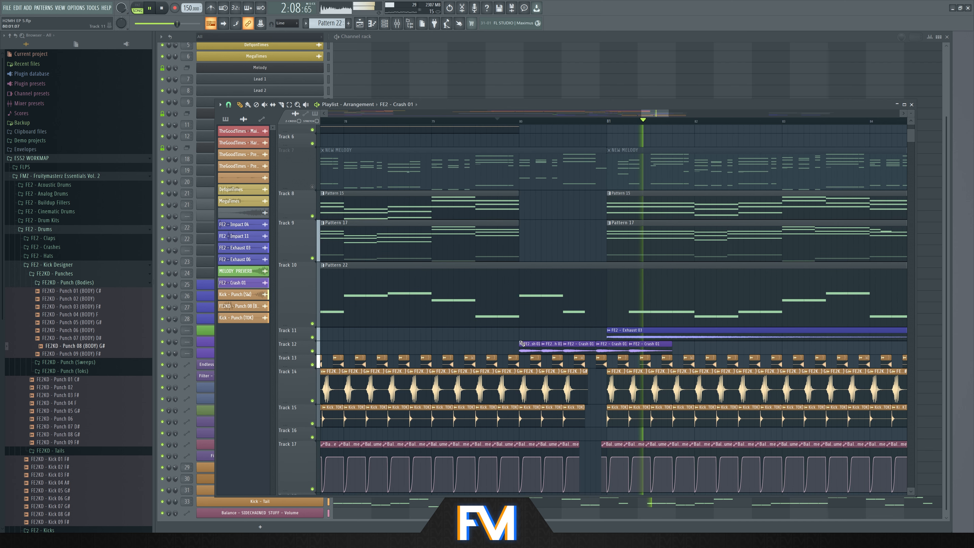
pyautogui.scroll(-4, 569, 345)
pyautogui.scroll(4, 568, 345)
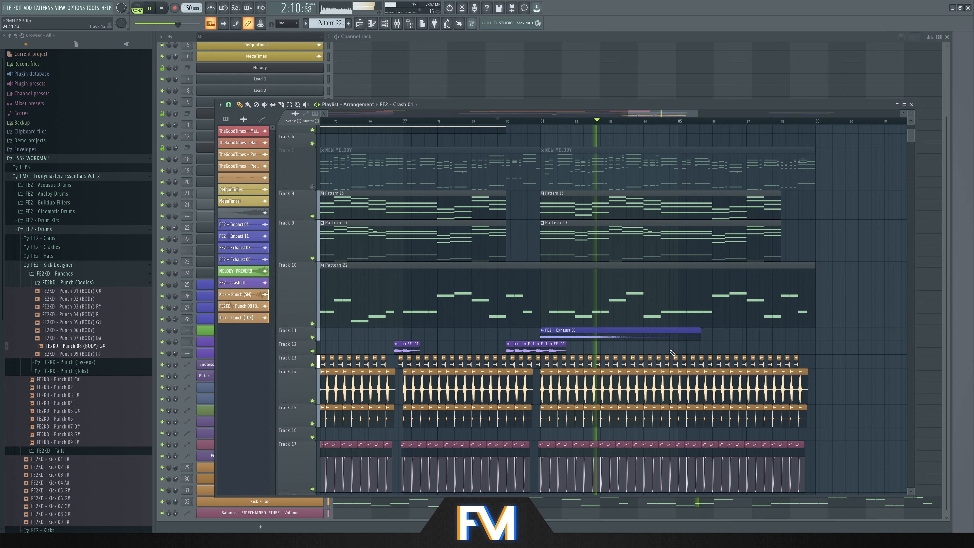
pyautogui.click(682, 350)
pyautogui.scroll(1, 689, 359)
pyautogui.press('space')
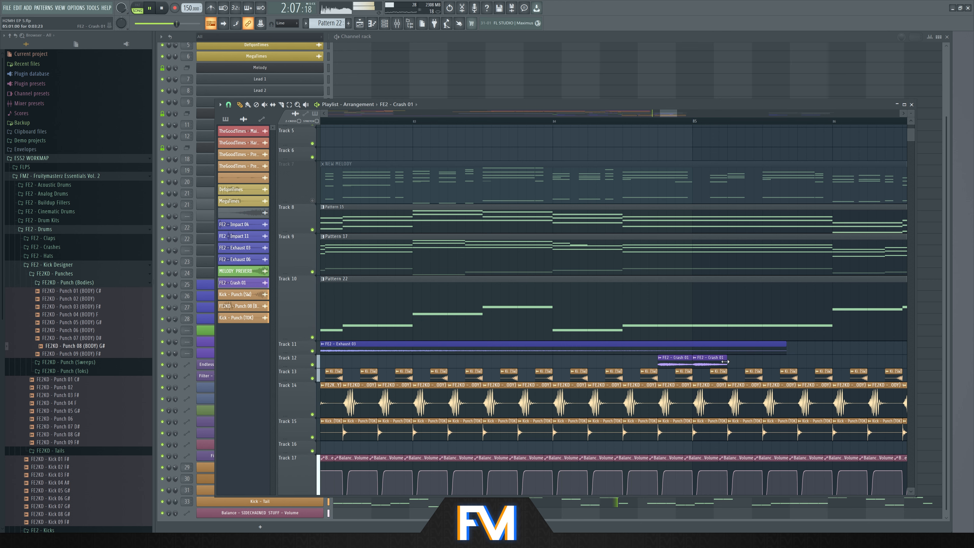
pyautogui.click(625, 123)
pyautogui.press('space')
# - Add an FE2 - Crash 01 clip at bar 86 and a run of them from bar 87 to the drop's end on Track 12
pyautogui.scroll(-4, 666, 337)
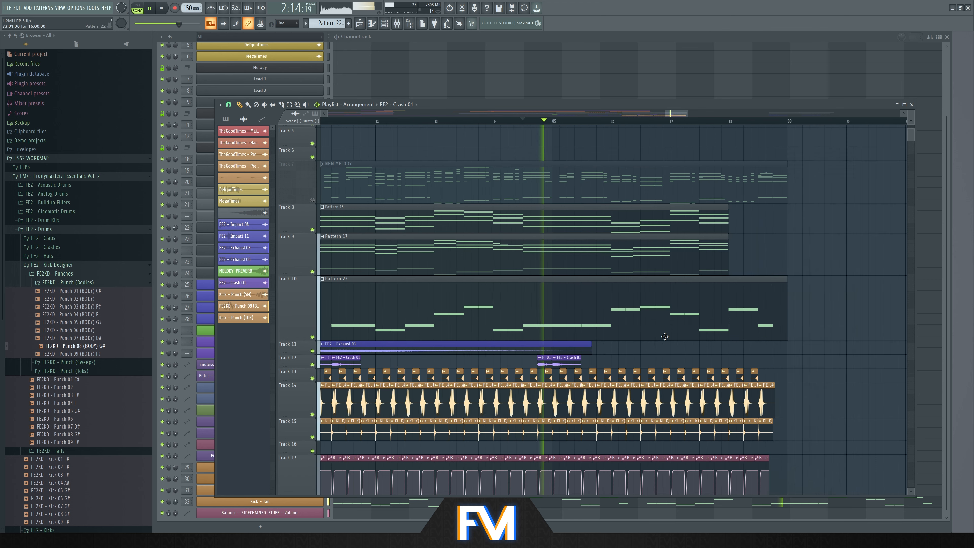
pyautogui.scroll(3, 665, 337)
pyautogui.click(559, 361)
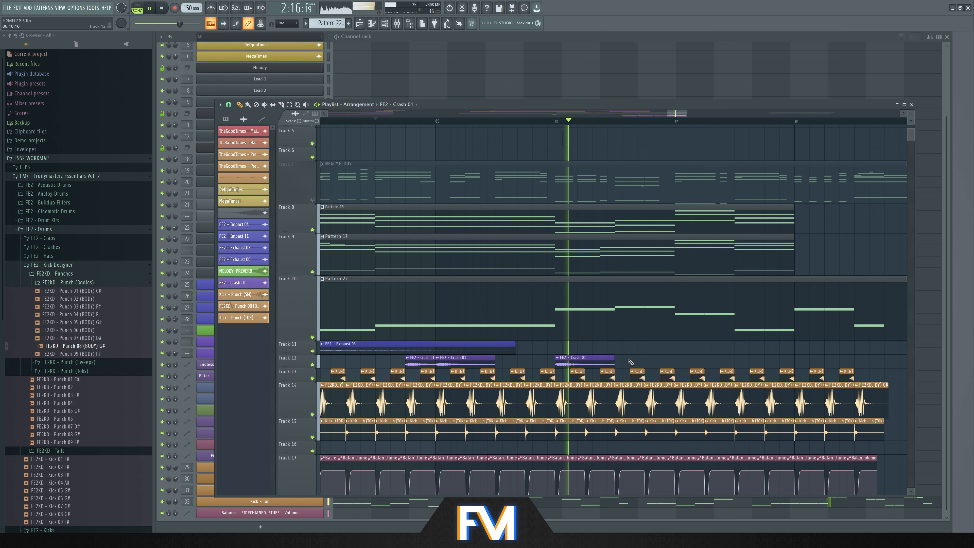
pyautogui.click(678, 360)
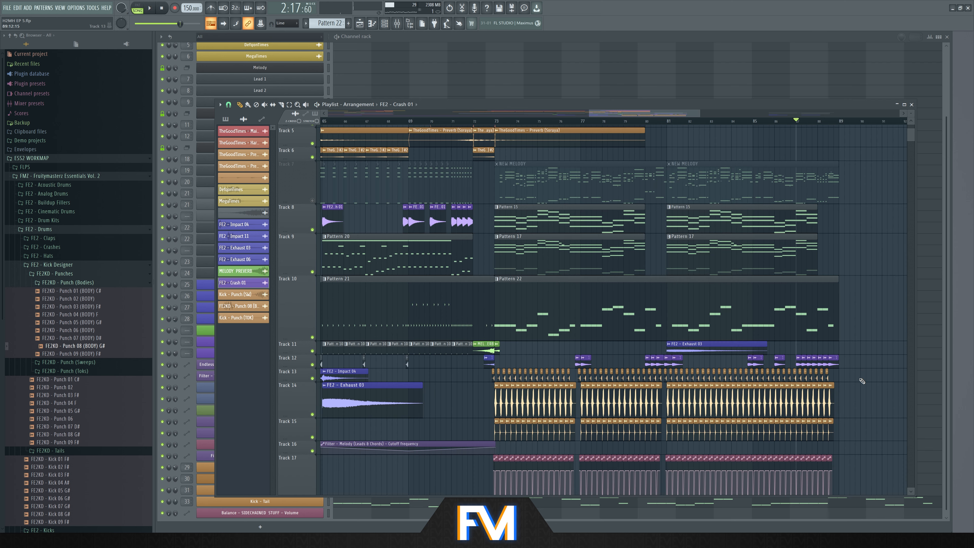
pyautogui.scroll(3, 862, 381)
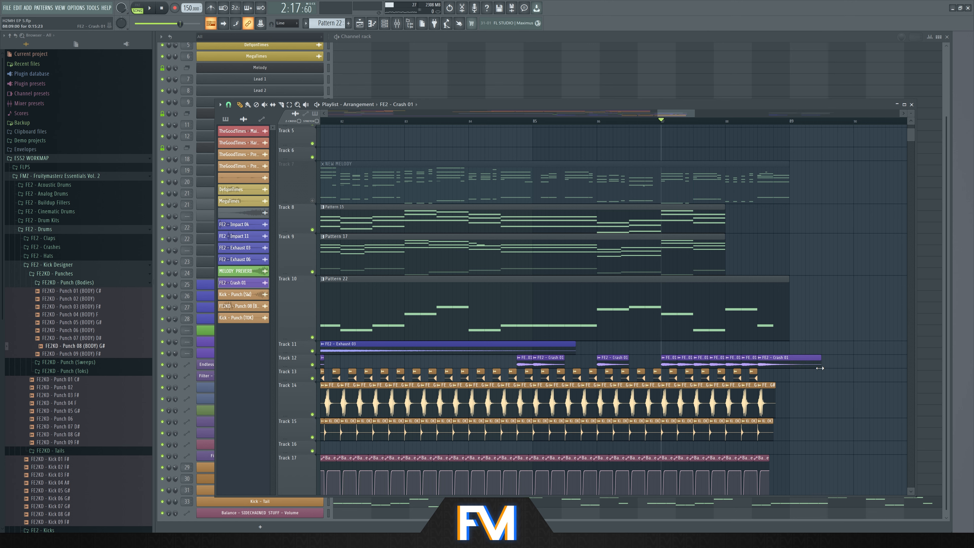
# - Unmute Track 7 with the NEW MELODY clips in the playlist
pyautogui.scroll(-3, 820, 369)
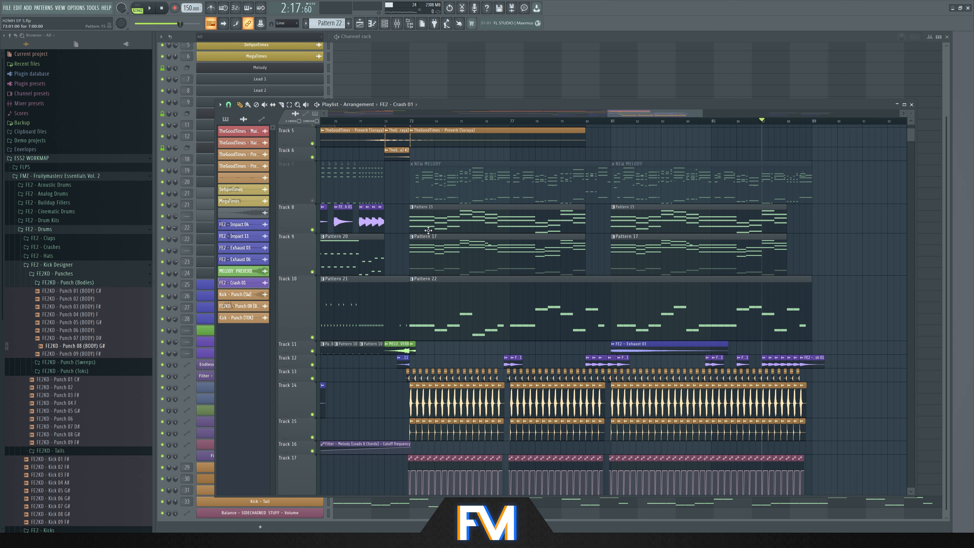
pyautogui.rightClick(312, 200)
pyautogui.rightClick(312, 200)
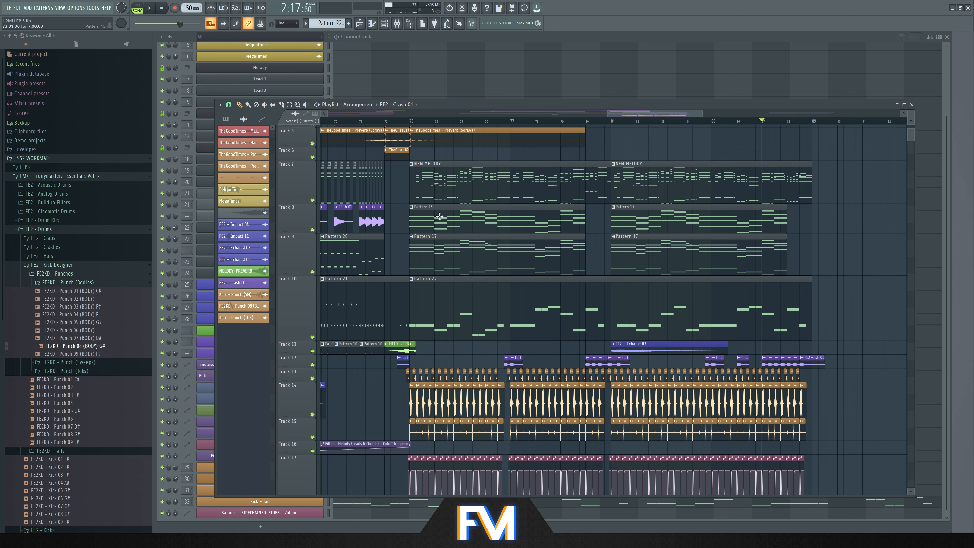
# - Create a new empty pattern and add a Sylenth1 instrument channel
pyautogui.click(369, 33)
pyautogui.click(346, 116)
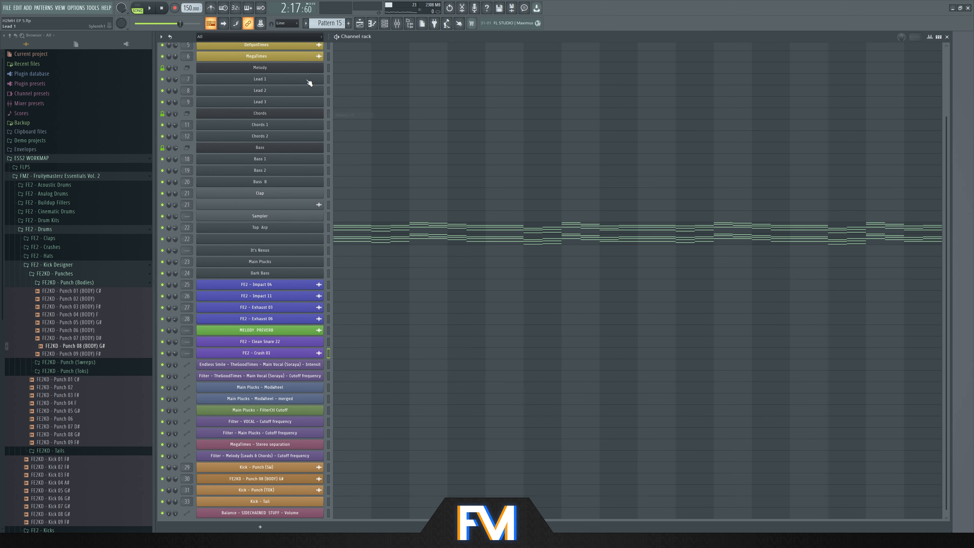
pyautogui.click(329, 227)
pyautogui.click(328, 23)
pyautogui.click(343, 159)
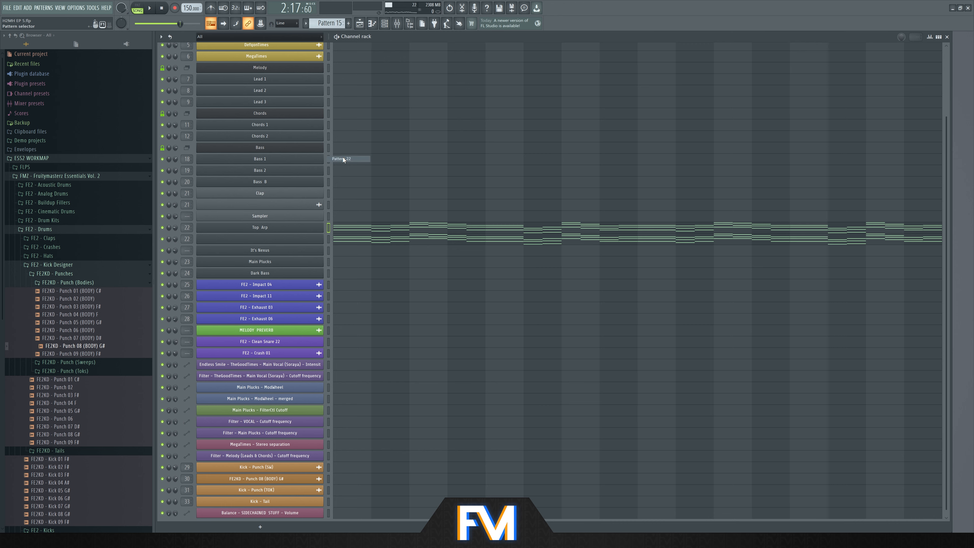
pyautogui.click(348, 23)
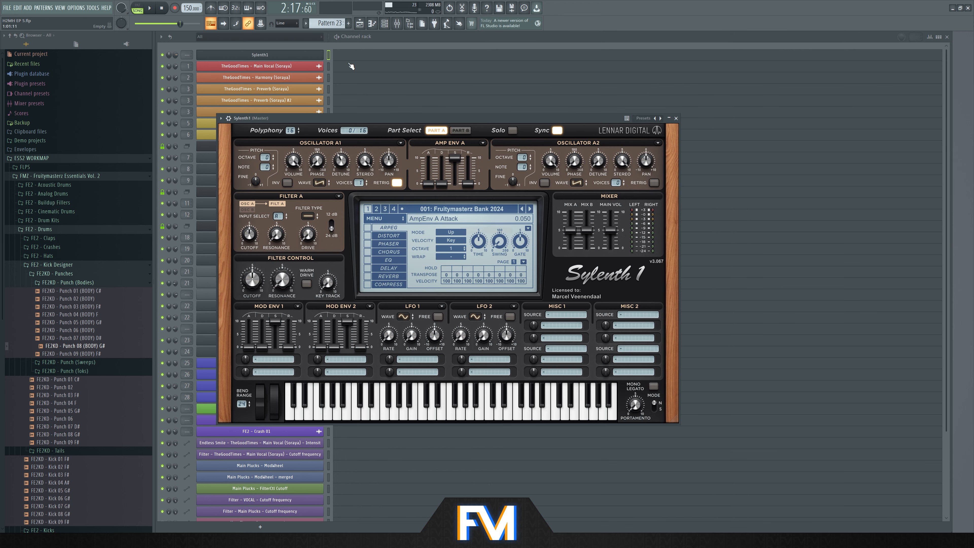
# - Paste the copied chord notes into the Sylenth1 channel, play them and open the channel's notes for editing
pyautogui.click(328, 55)
pyautogui.hotkey('ctrl', 'v')
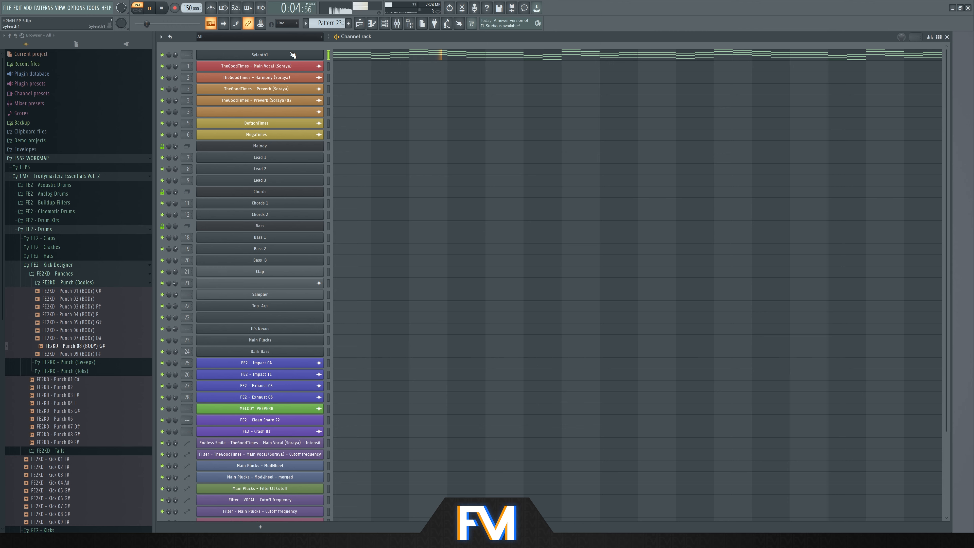
pyautogui.click(346, 55)
pyautogui.press('space')
# - Chop all the Sylenth1 chord notes into short, evenly spaced stabs with the Chopper tool's Default pattern
pyautogui.click(161, 36)
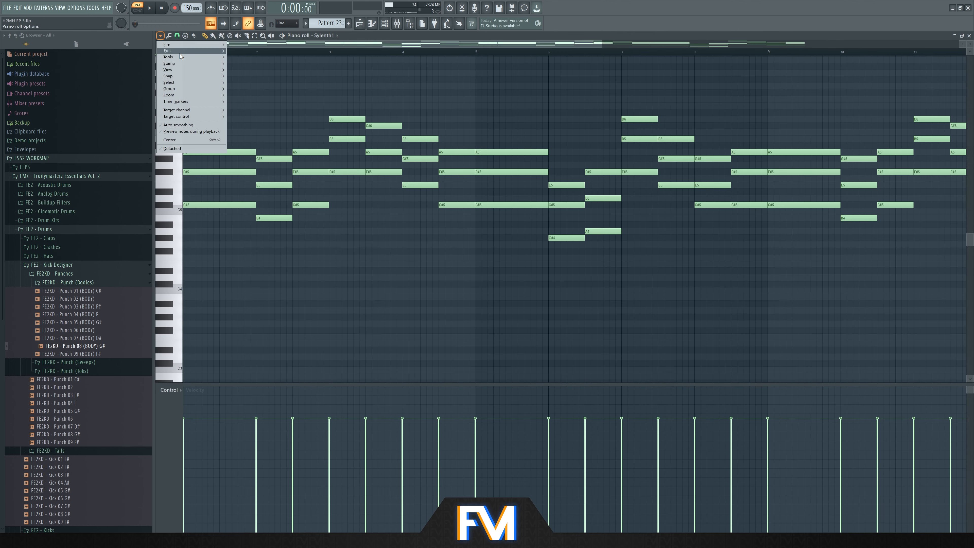
pyautogui.moveTo(185, 53)
pyautogui.click(255, 108)
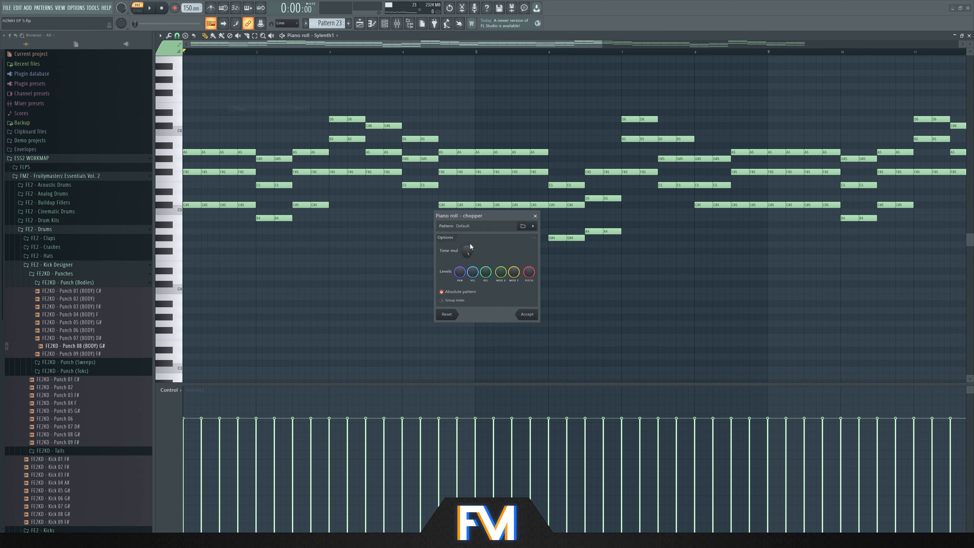
pyautogui.press('space')
pyautogui.click(527, 314)
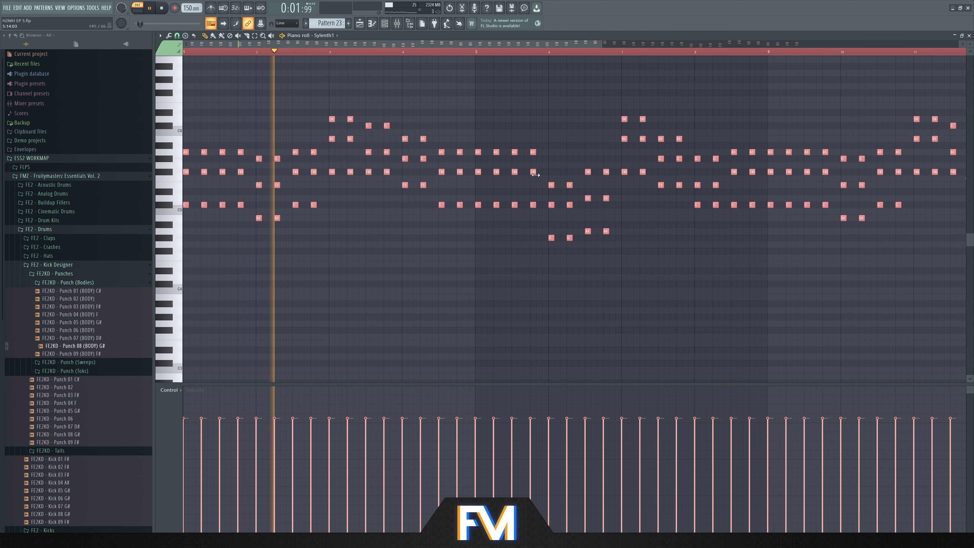
# - Lengthen all the chopped chord notes slightly so the gaps between the stabs get shorter, and return to the channel rack
pyautogui.press('space')
pyautogui.scroll(3, 535, 174)
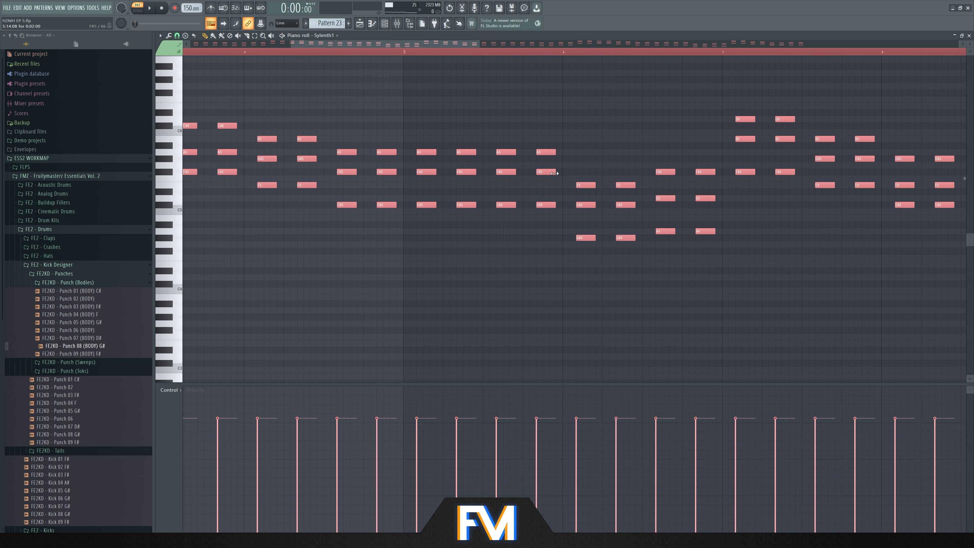
pyautogui.moveTo(554, 173); pyautogui.dragTo(560, 176)
pyautogui.click(970, 35)
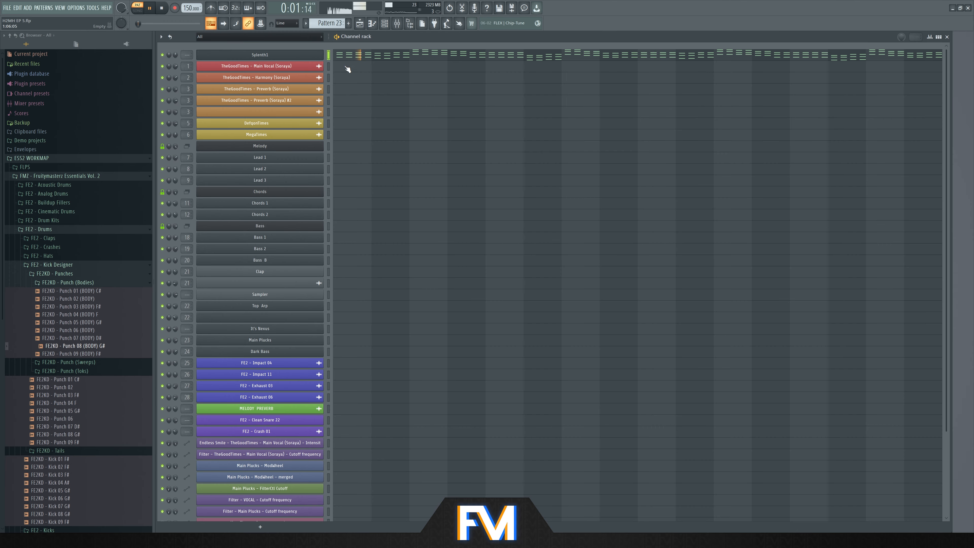
# - Raise the attack of Sylenth1's amp envelope A and set its release to about 0.986 while the chords play
pyautogui.click(299, 54)
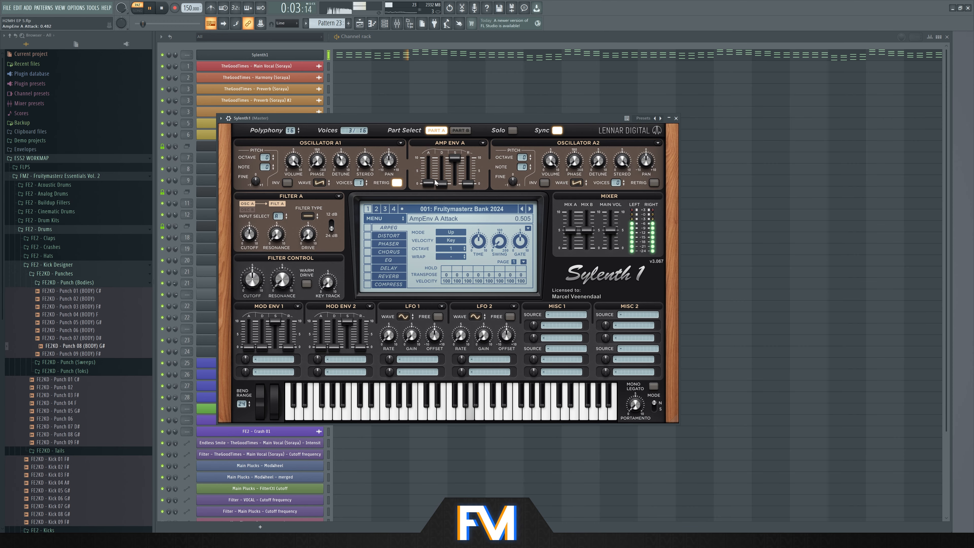
pyautogui.moveTo(436, 175); pyautogui.dragTo(439, 168)
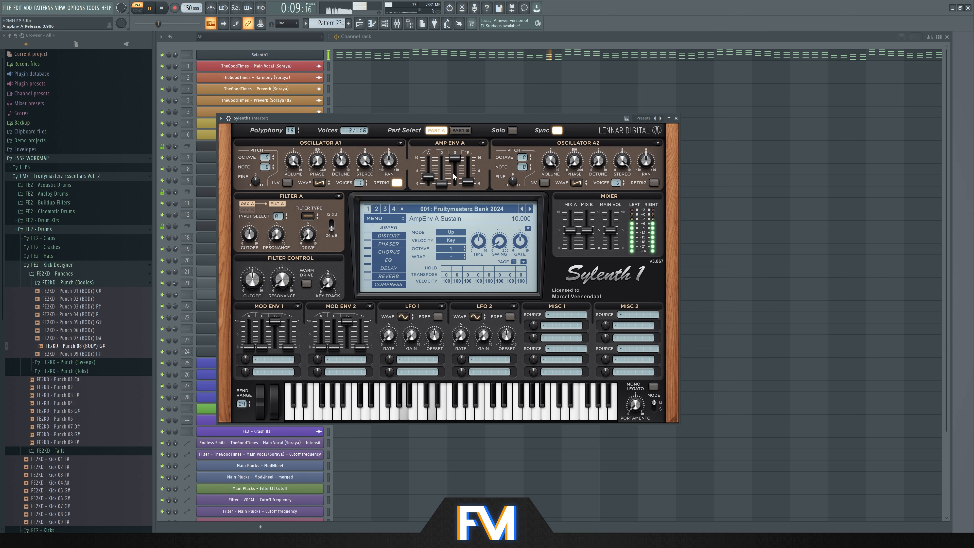
pyautogui.press('space')
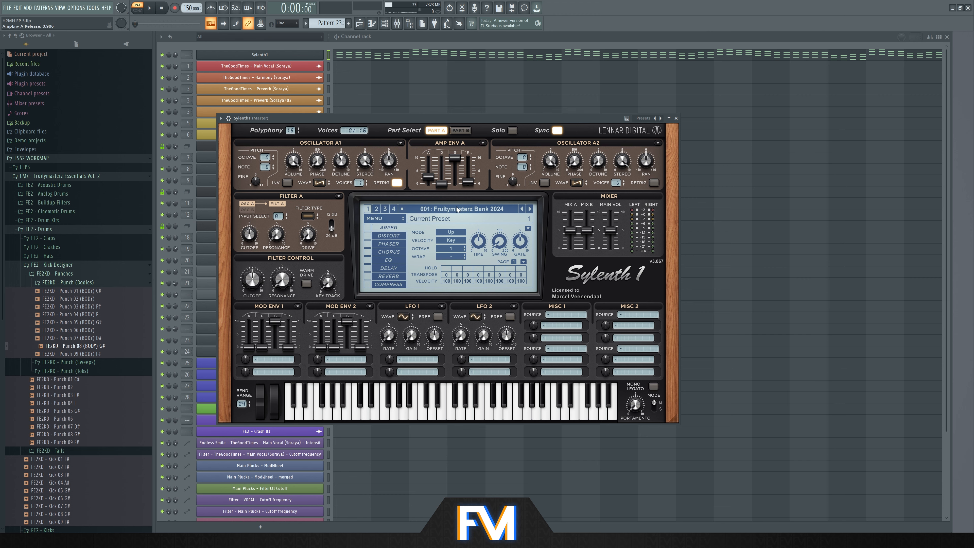
# - Keep the current Sylenth1 preset, set oscillator A1 to 8 voices and adjust its detune to about 4.6
pyautogui.click(457, 210)
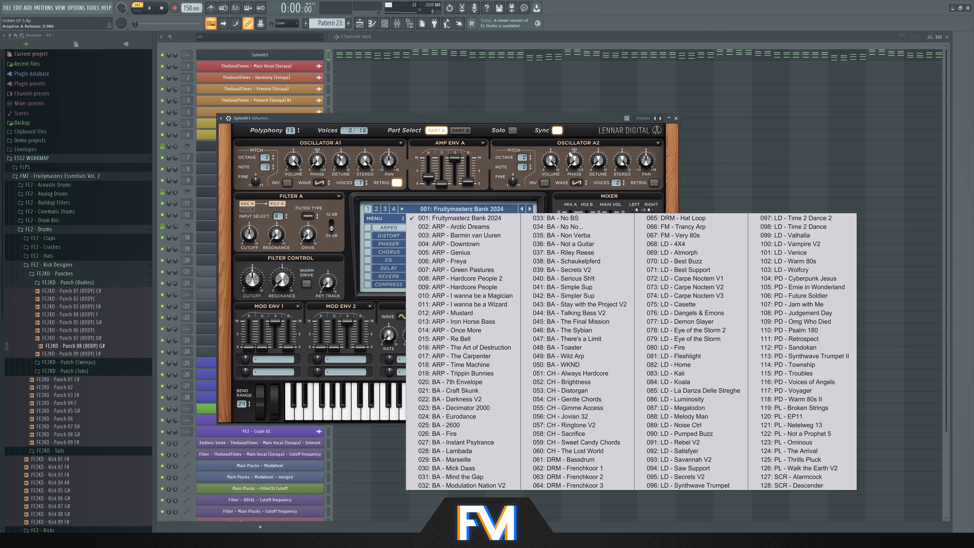
pyautogui.click(553, 124)
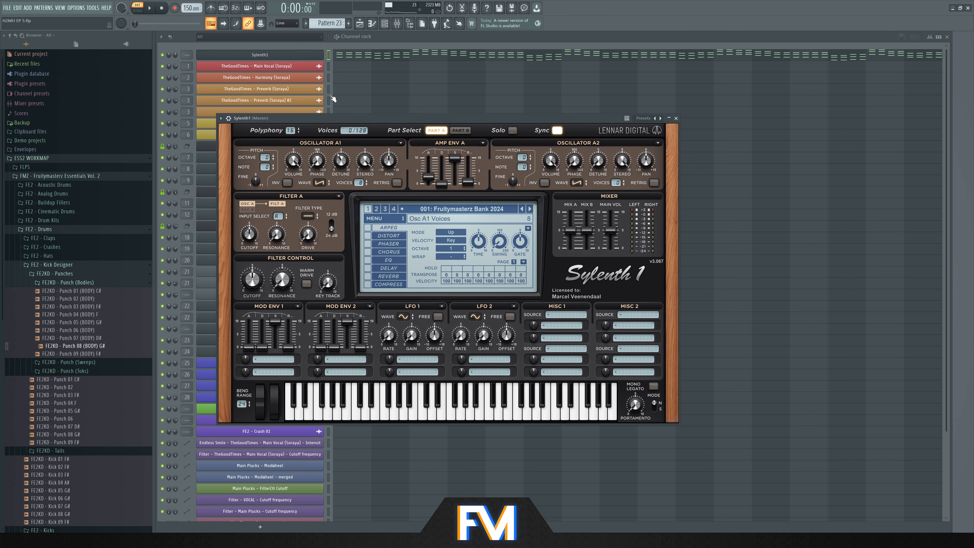
pyautogui.press('space')
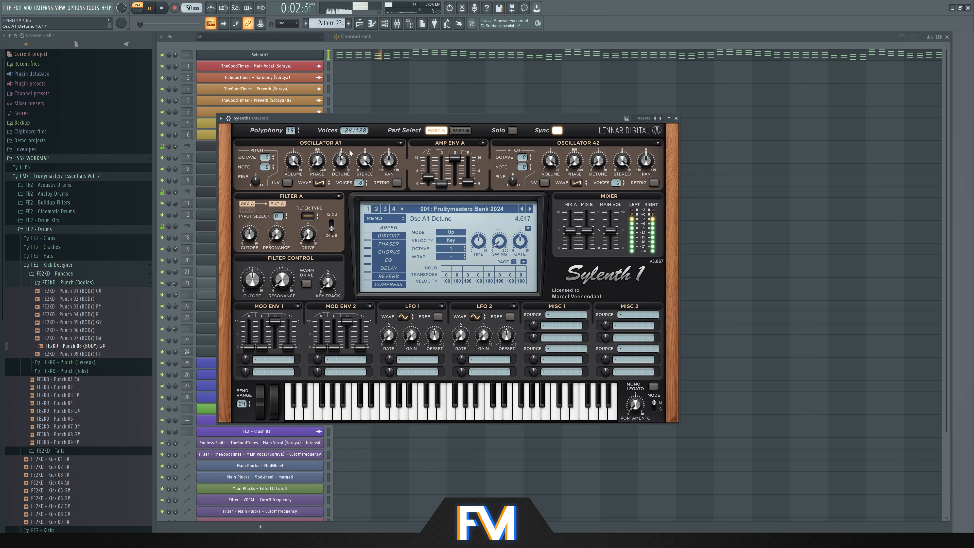
# - Rename the Sylenth1 channel as Drop Chords and assign it to mixer track 35
pyautogui.click(285, 57)
pyautogui.press('space')
pyautogui.rightClick(285, 56)
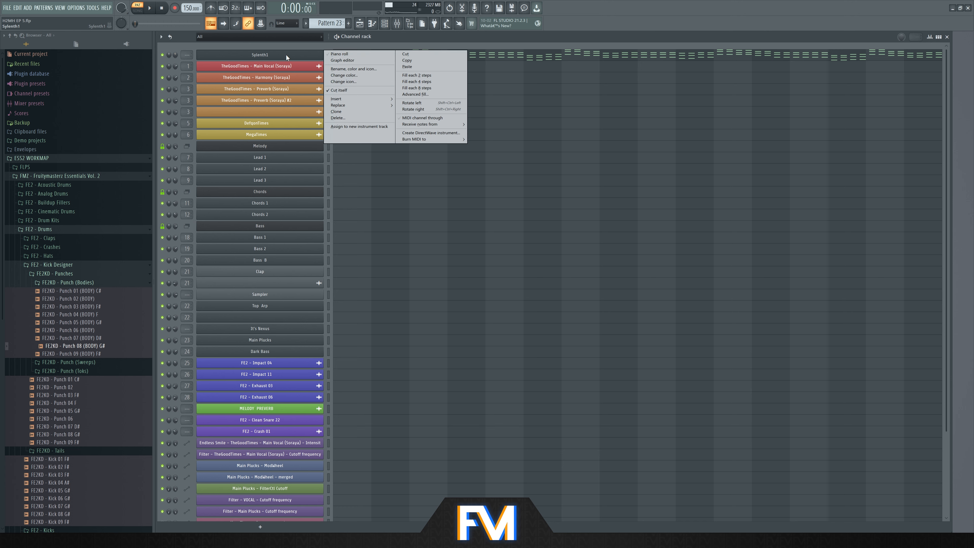
pyautogui.click(368, 69)
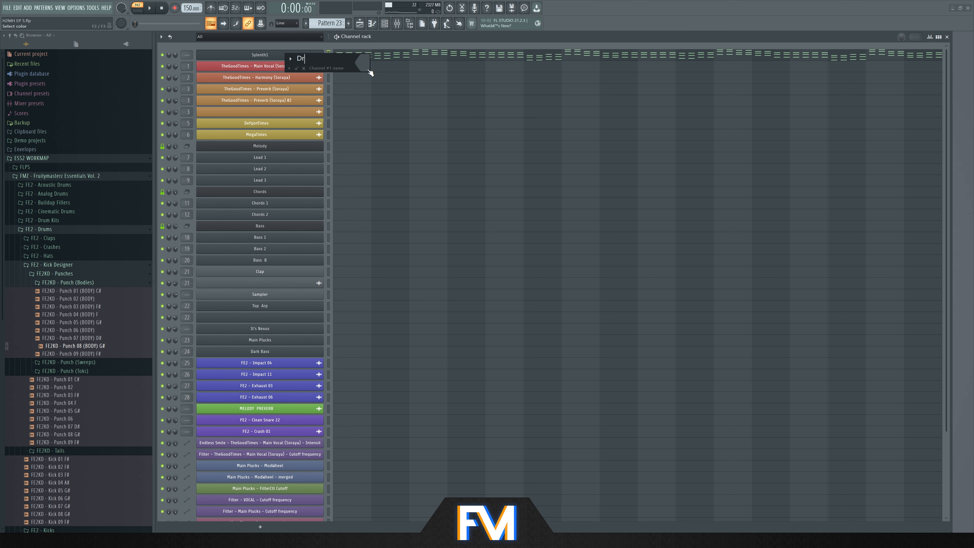
pyautogui.write('Drop Chords')
pyautogui.press('Return')
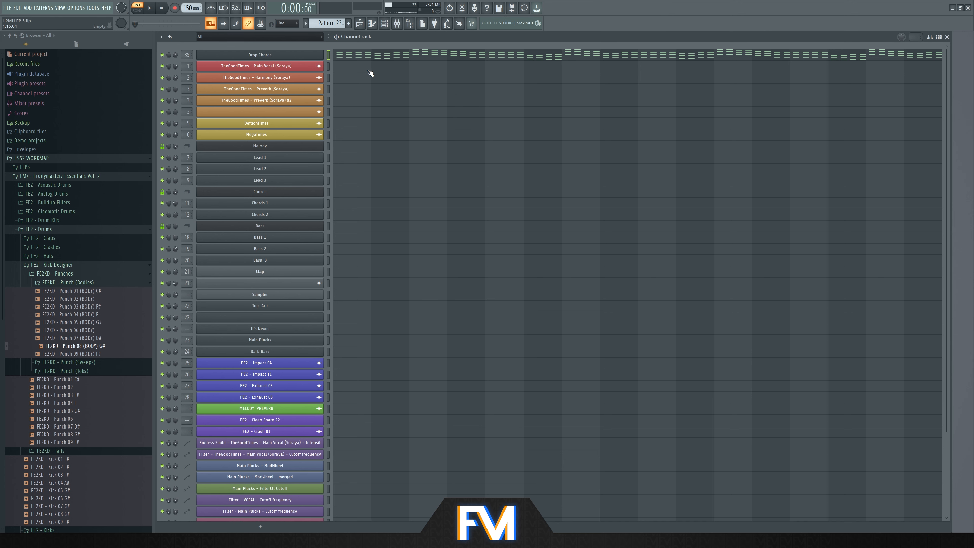
# - Load FabFilter Pro-Q 3 in the first effect slot of the Drop Chords mixer track
pyautogui.press('F9')
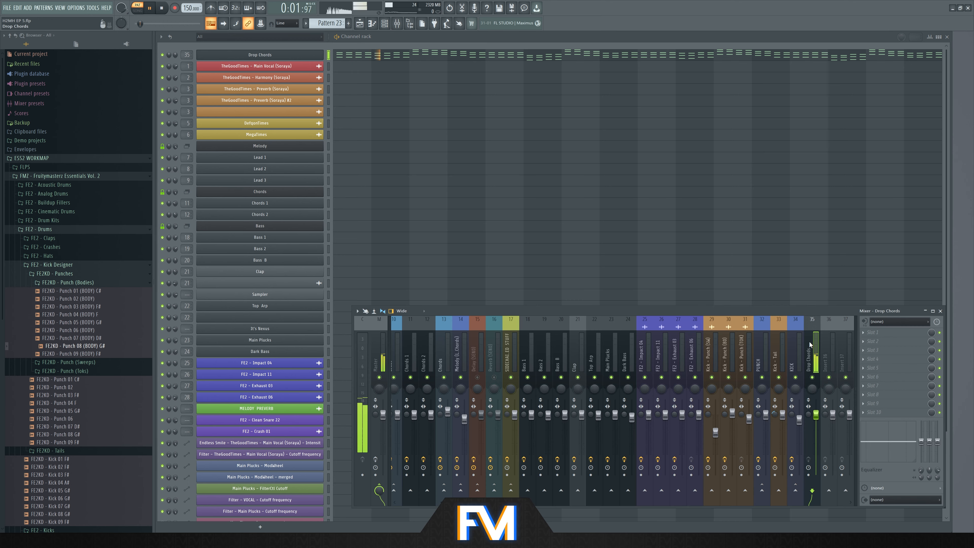
pyautogui.click(865, 333)
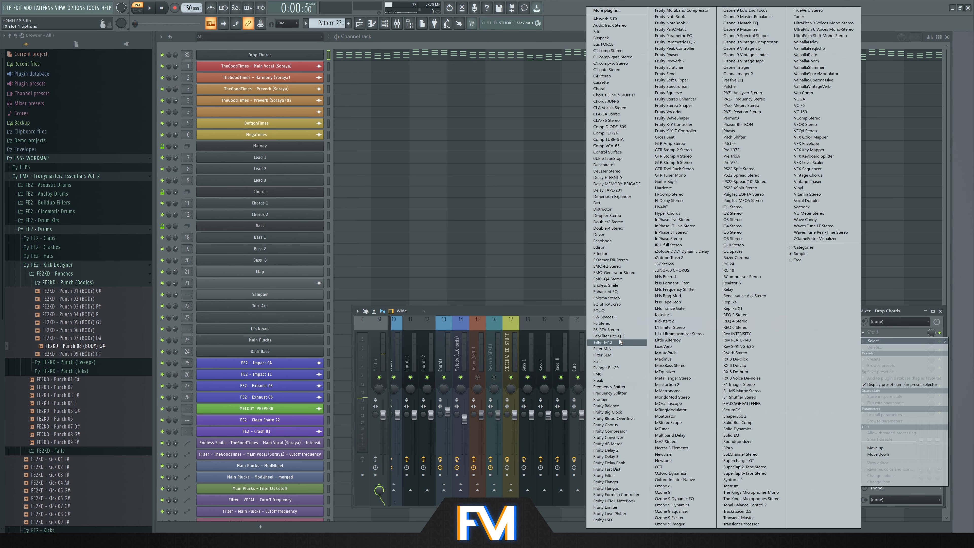
pyautogui.click(620, 342)
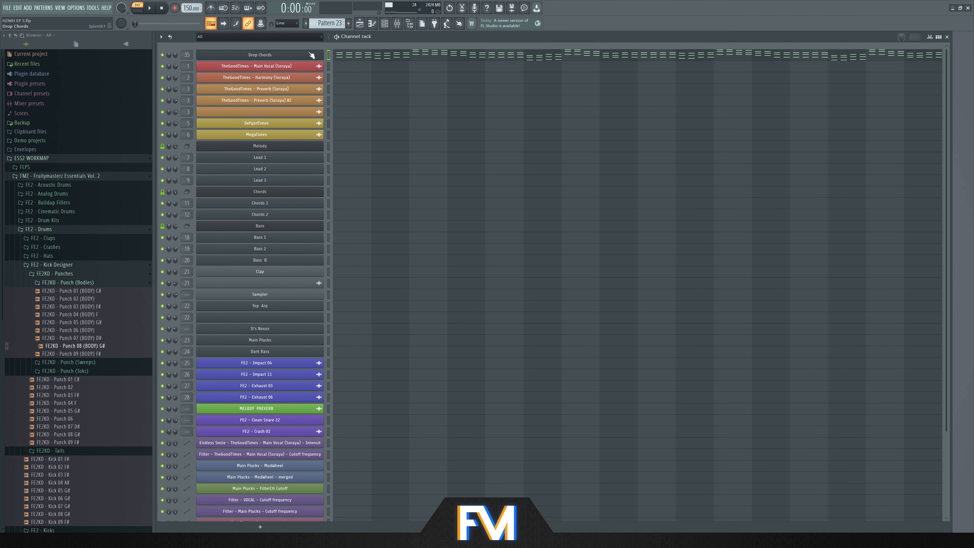
# - Copy oscillator A1's settings to oscillator A2, raise A2 by one octave and set its detune to about 5.1
pyautogui.click(311, 55)
pyautogui.click(401, 143)
pyautogui.click(405, 151)
pyautogui.click(658, 143)
pyautogui.click(663, 167)
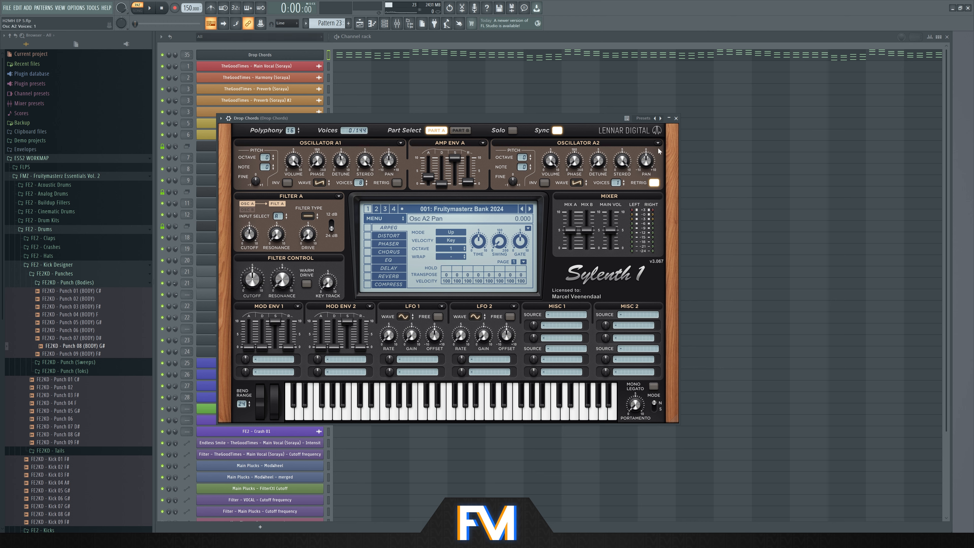
pyautogui.click(401, 143)
pyautogui.click(757, 146)
pyautogui.click(658, 143)
pyautogui.click(660, 159)
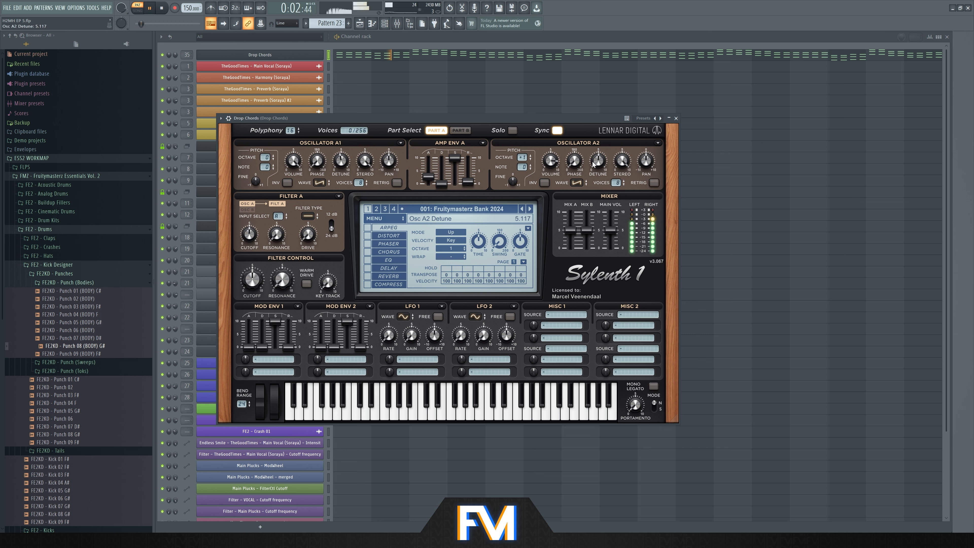
# - Load ValhallaRoom in the second effect slot of the Drop Chords mixer track and play the chords
pyautogui.press('F9')
pyautogui.press('space')
pyautogui.click(874, 342)
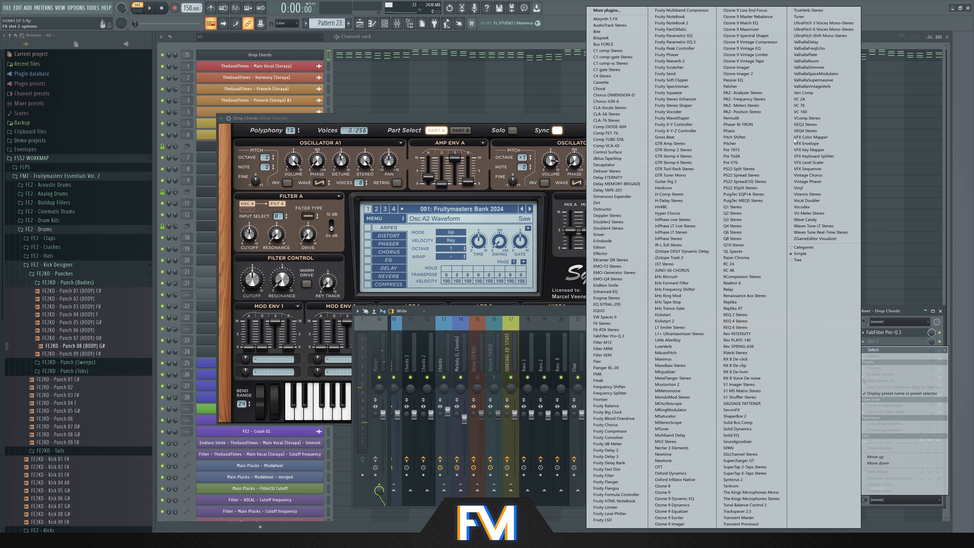
pyautogui.click(806, 60)
pyautogui.press('space')
# - Set ValhallaRoom's decay to about 6.8 s, choose a reverb mode and adjust the wet mix
pyautogui.moveTo(187, 153); pyautogui.dragTo(236, 176)
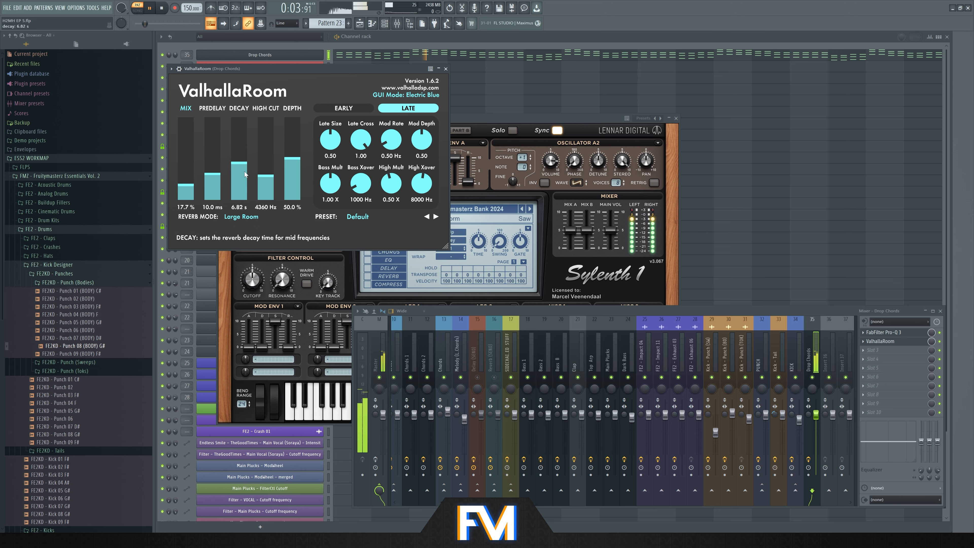
pyautogui.click(241, 217)
pyautogui.click(242, 244)
pyautogui.moveTo(187, 189); pyautogui.dragTo(187, 184)
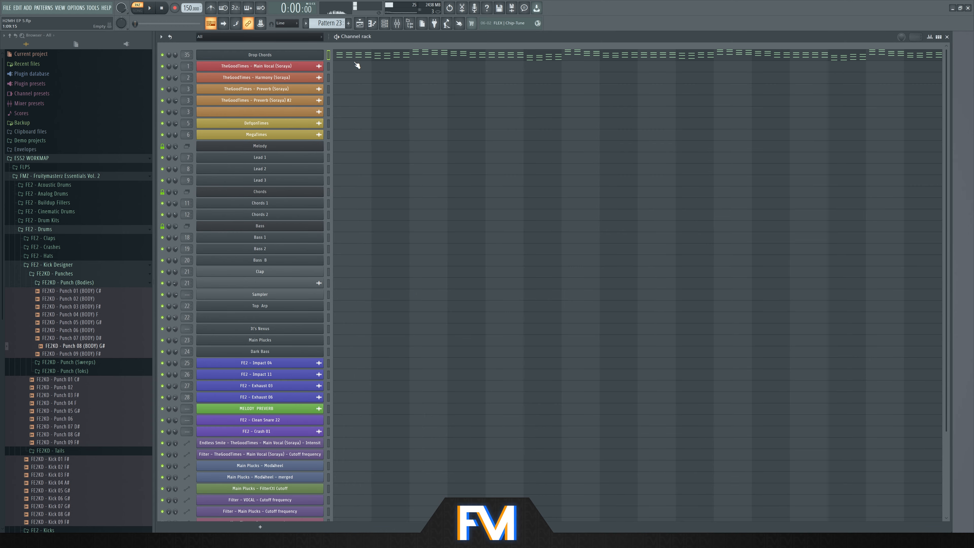
# - Insert a Nexus channel below Drop Chords, paste the chopped chord notes into it and select them all for editing
pyautogui.rightClick(303, 66)
pyautogui.moveTo(357, 116)
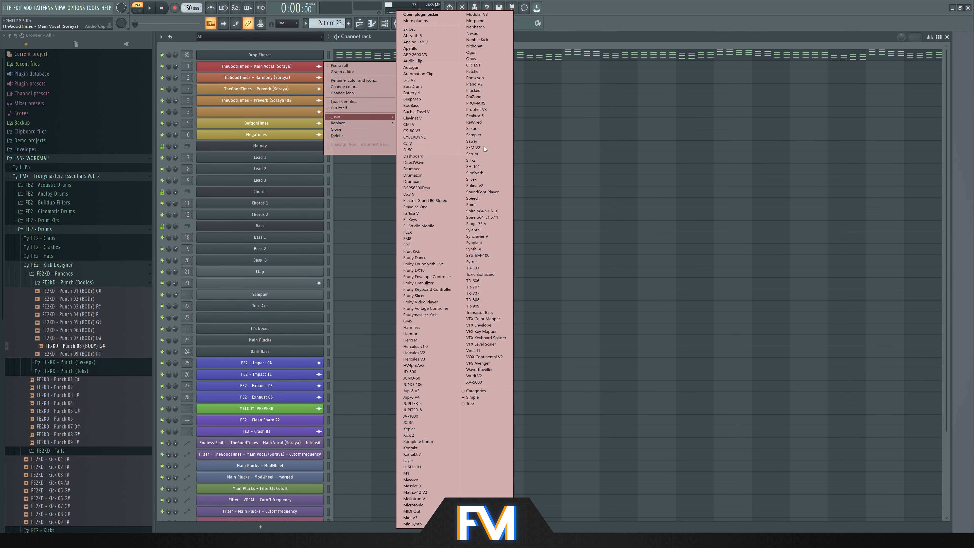
pyautogui.click(493, 34)
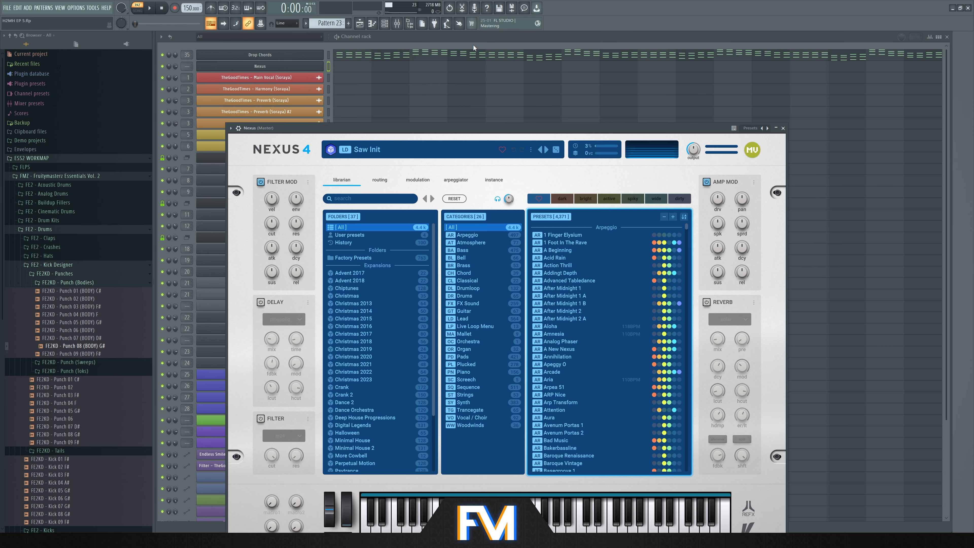
pyautogui.hotkey('ctrl', 'v')
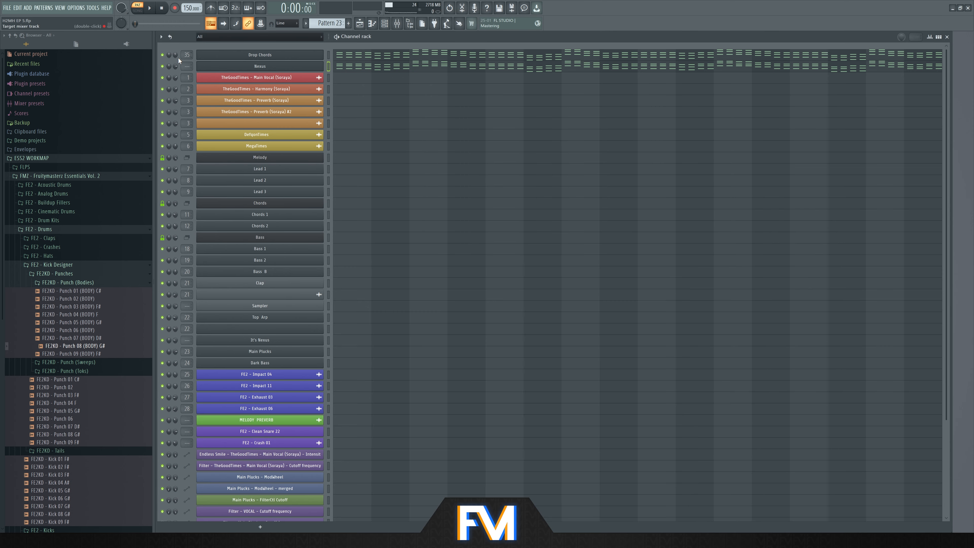
pyautogui.click(338, 66)
pyautogui.scroll(3, 272, 132)
pyautogui.hotkey('ctrl', 'a')
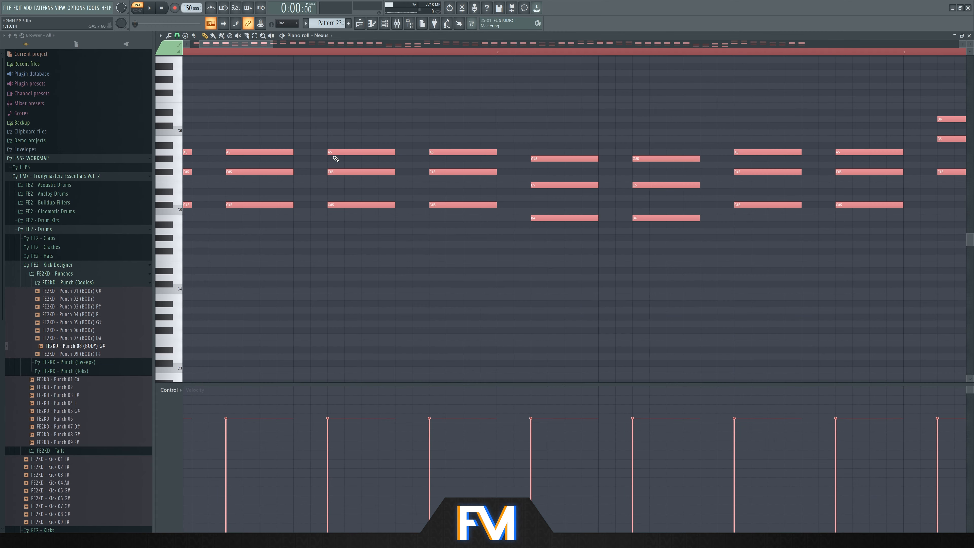
# - Load the Vocal / Choir preset Binary Real 1 in the soloed Nexus channel, clear its name and assign it to mixer track 35
pyautogui.moveTo(175, 66); pyautogui.dragTo(175, 73)
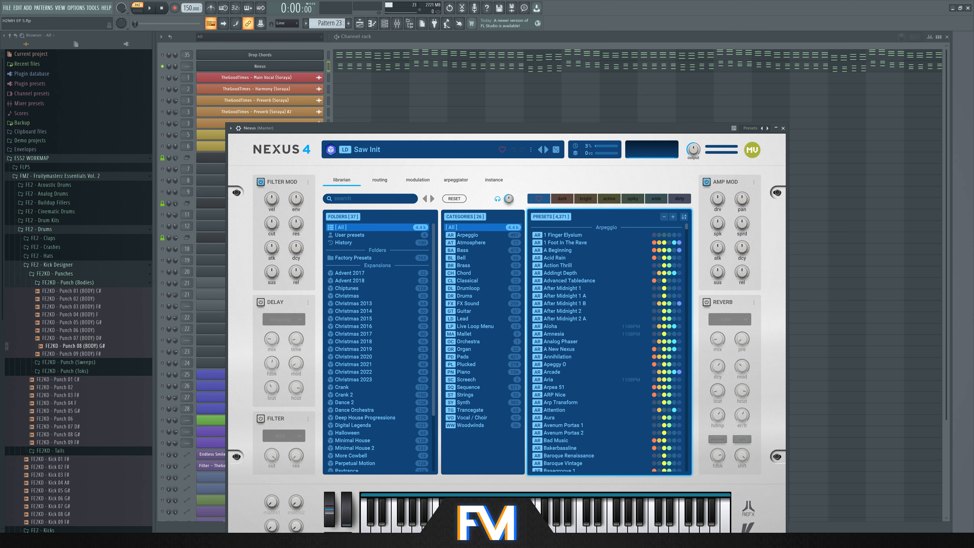
pyautogui.click(475, 418)
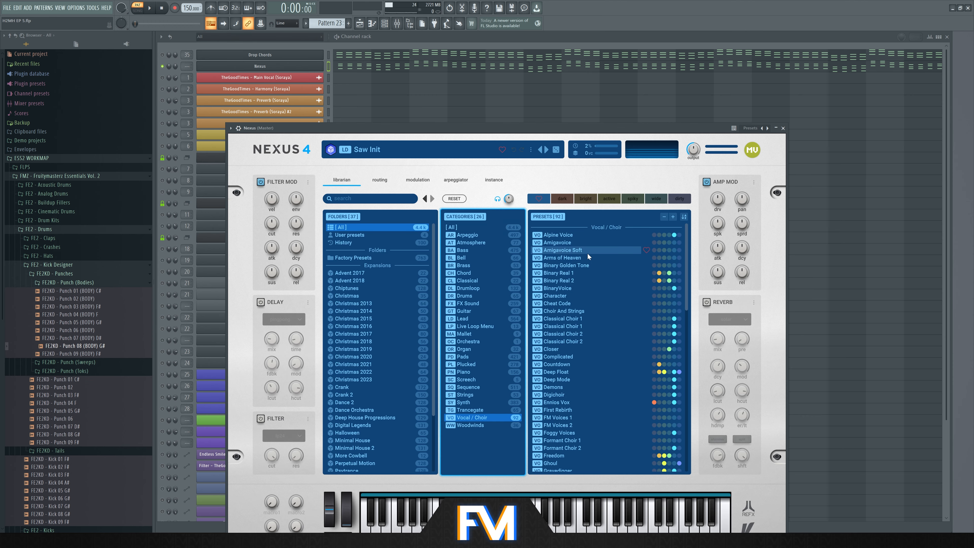
pyautogui.click(573, 273)
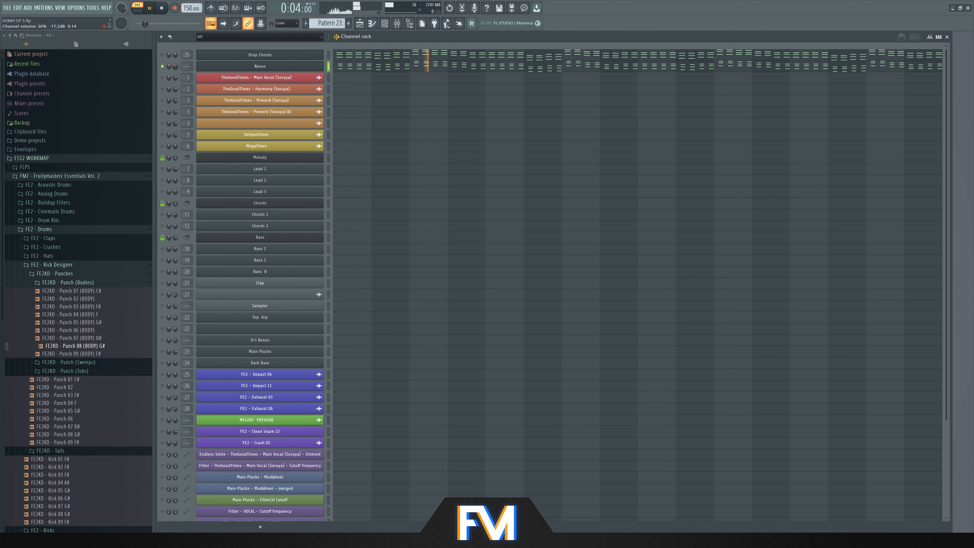
pyautogui.rightClick(257, 67)
pyautogui.click(346, 81)
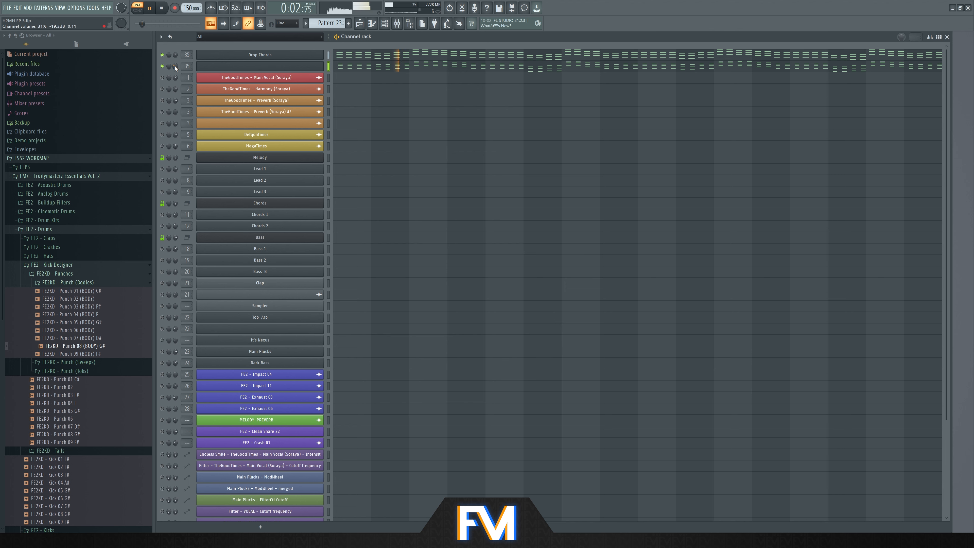
# - Set the Drop Chords mixer track's volume to about 93% and route the track only to the sidechain bus on track 17
pyautogui.press('F9')
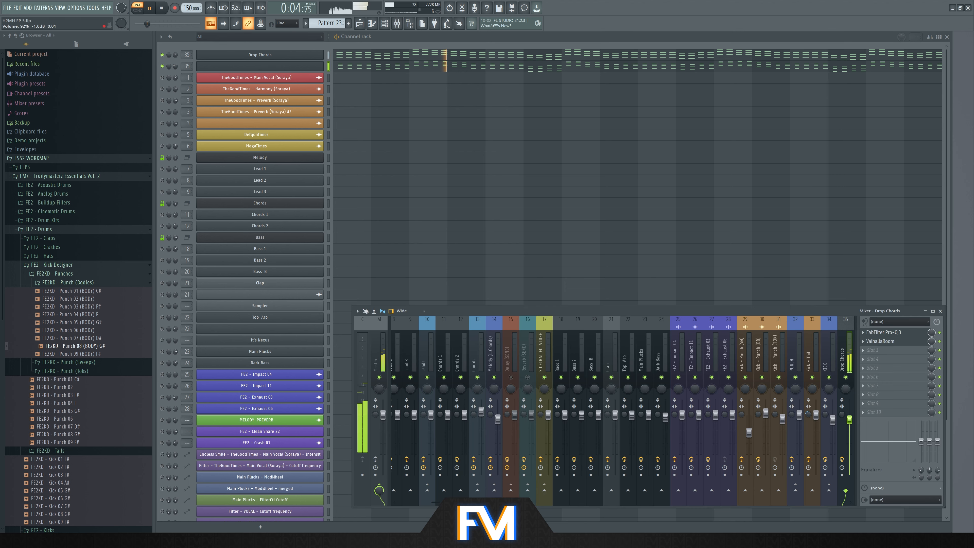
pyautogui.press('F9')
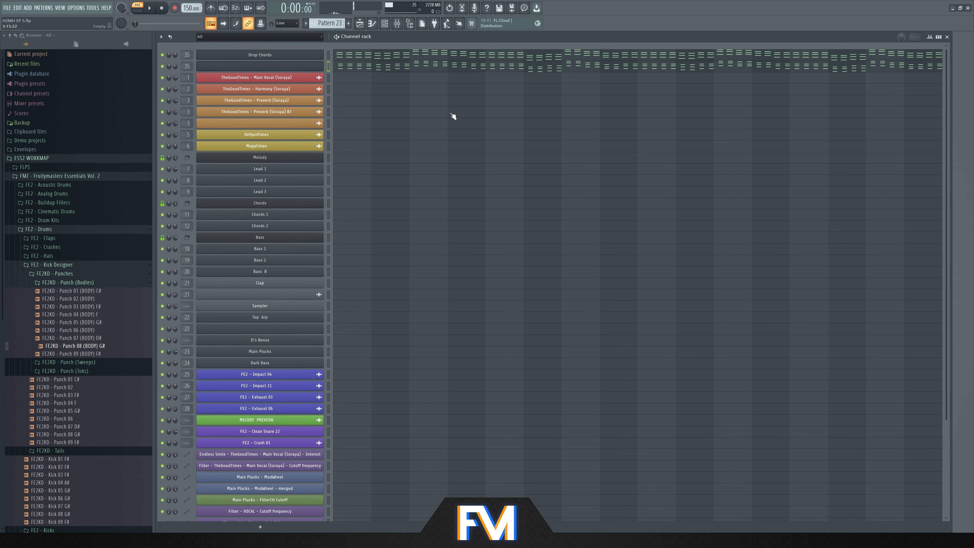
pyautogui.press('F9')
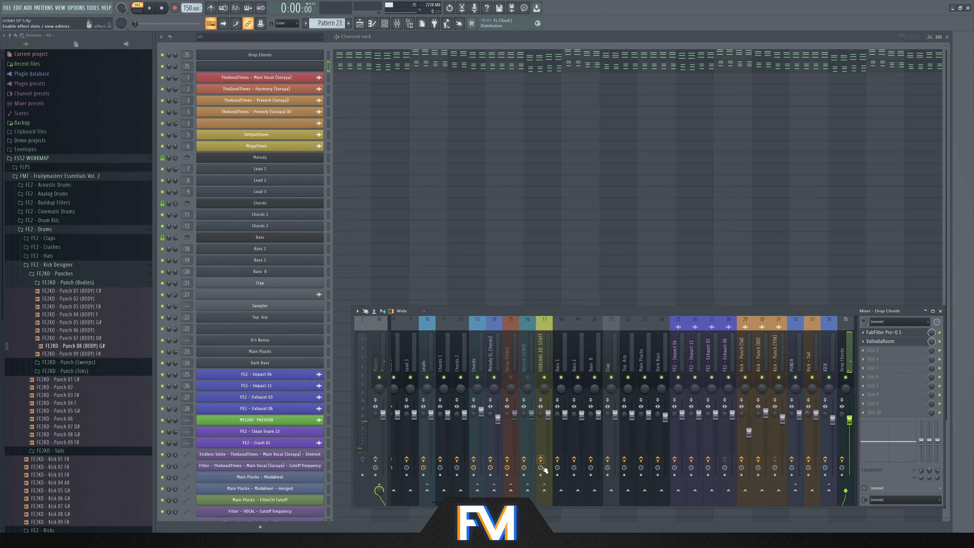
pyautogui.click(544, 489)
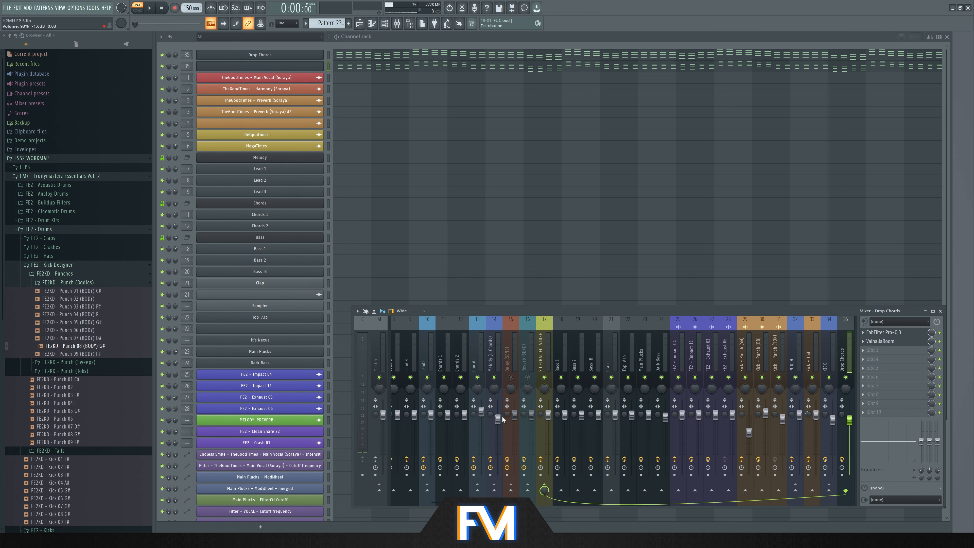
# - Bring up the playlist and play the drop from just before bar 73 to hear the sidechained drop chords in context
pyautogui.click(58, 7)
pyautogui.click(66, 24)
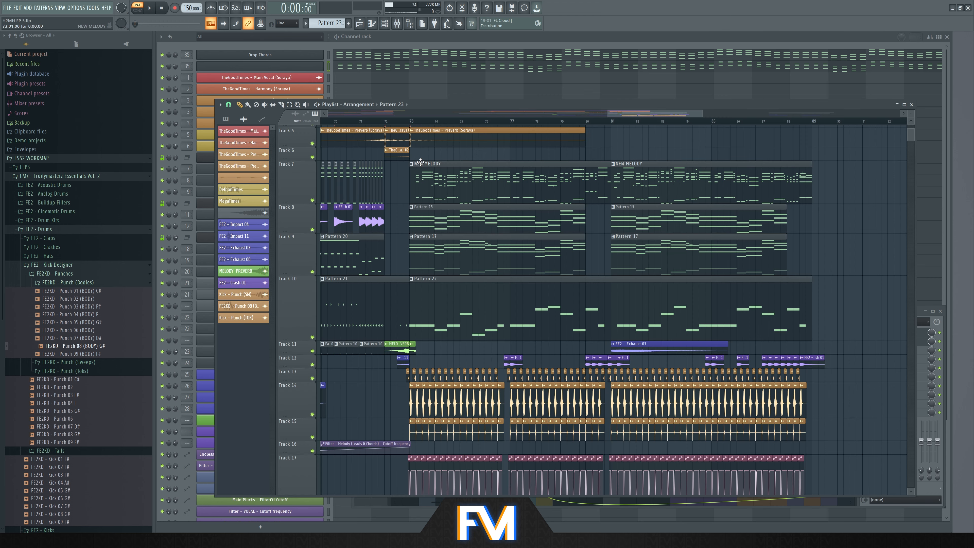
pyautogui.click(405, 125)
pyautogui.scroll(2, 366, 124)
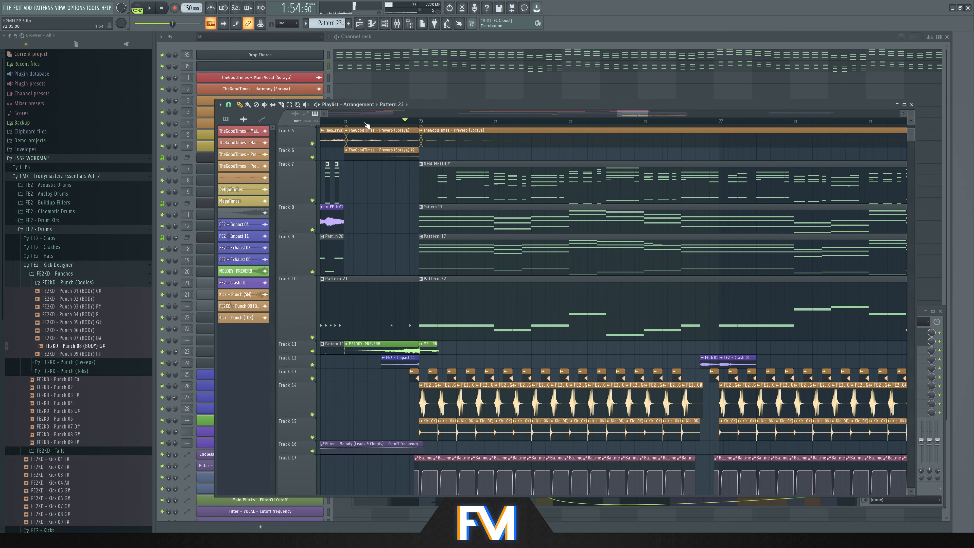
pyautogui.press('space')
pyautogui.scroll(-2, 347, 124)
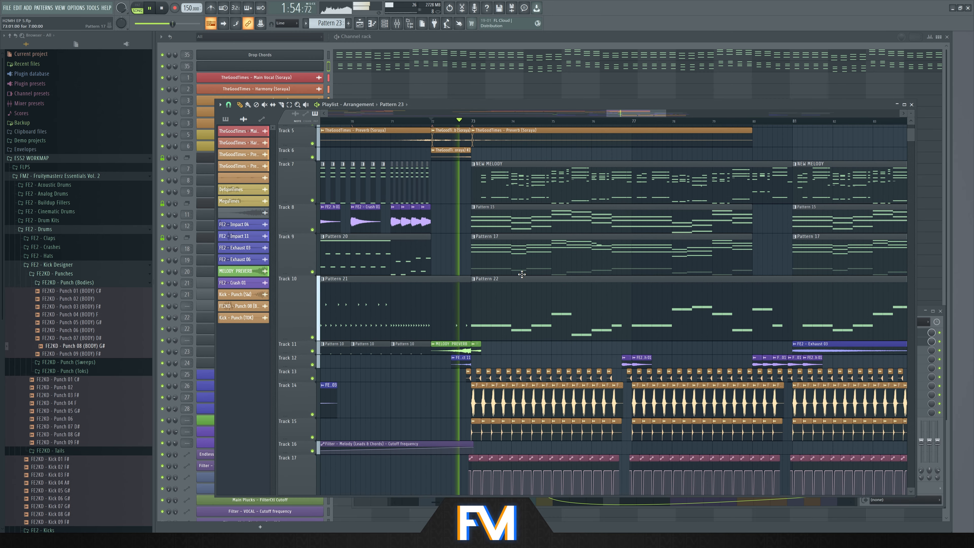
pyautogui.scroll(-2, 522, 272)
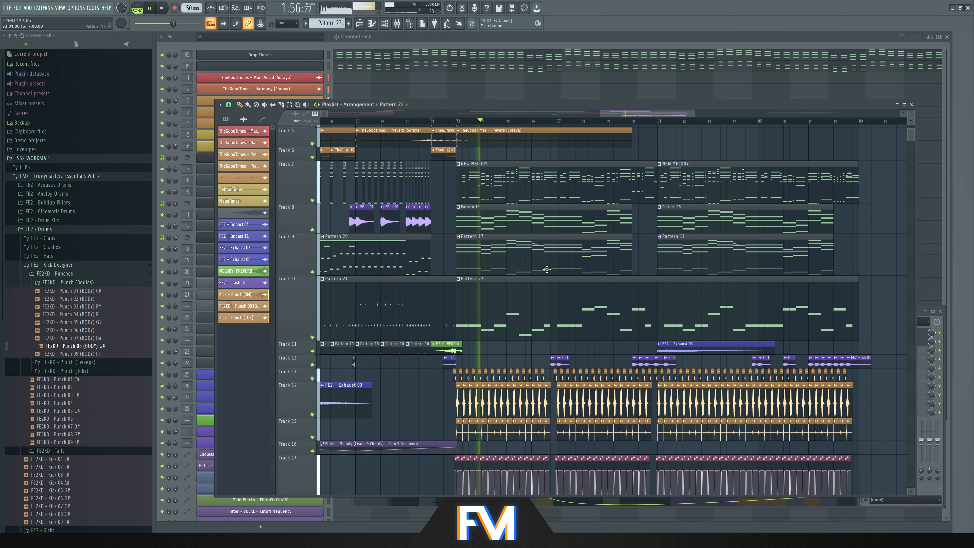
pyautogui.scroll(-1, 547, 265)
pyautogui.scroll(3, 494, 253)
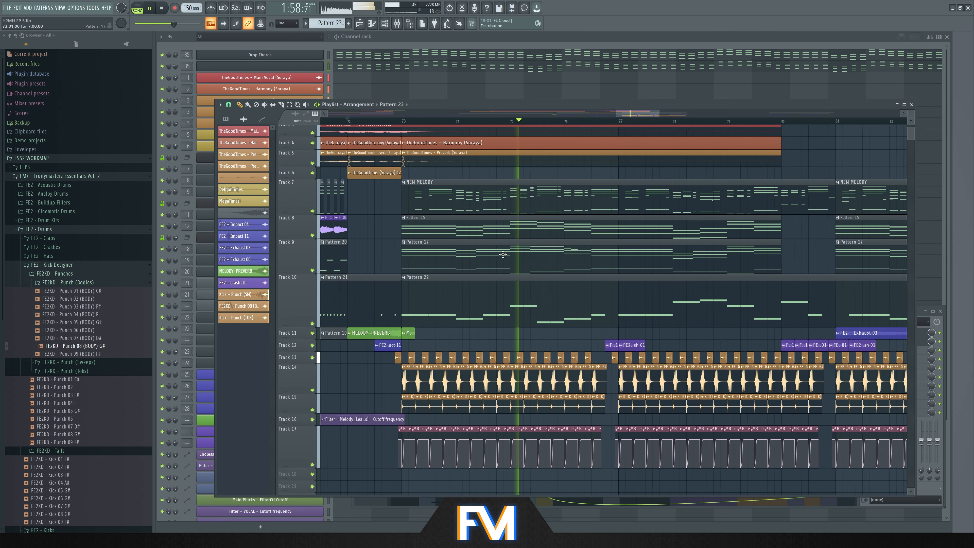
pyautogui.scroll(5, 495, 253)
pyautogui.press('space')
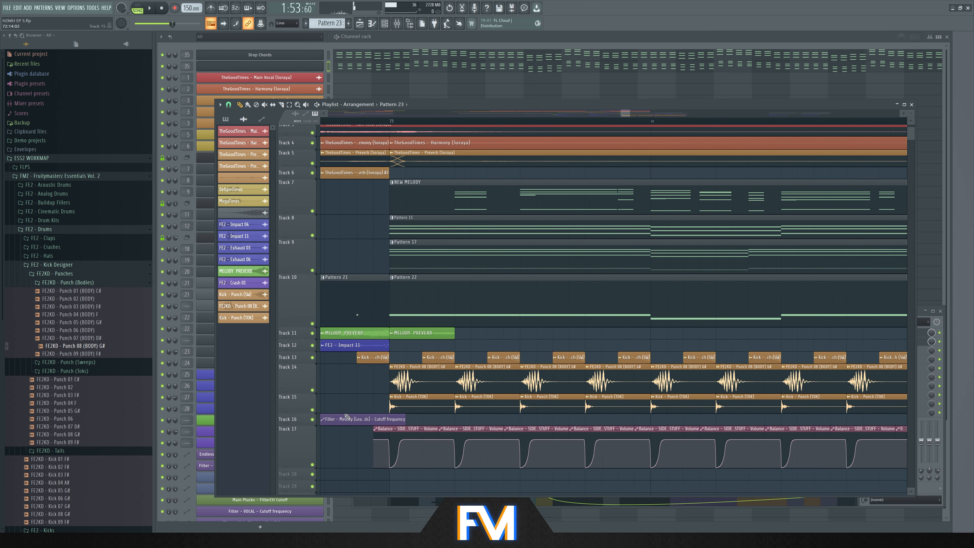
# - Reshape the Balance - SIDECHAINED STUFF - Volume automation on Track 17 so that each kick causes a shallower volume dip
pyautogui.scroll(1, 422, 453)
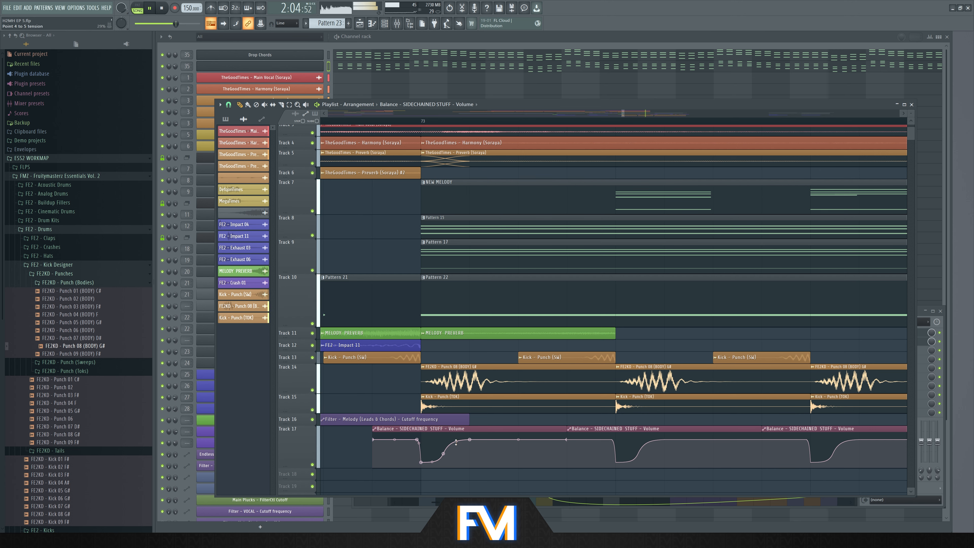
pyautogui.press('space')
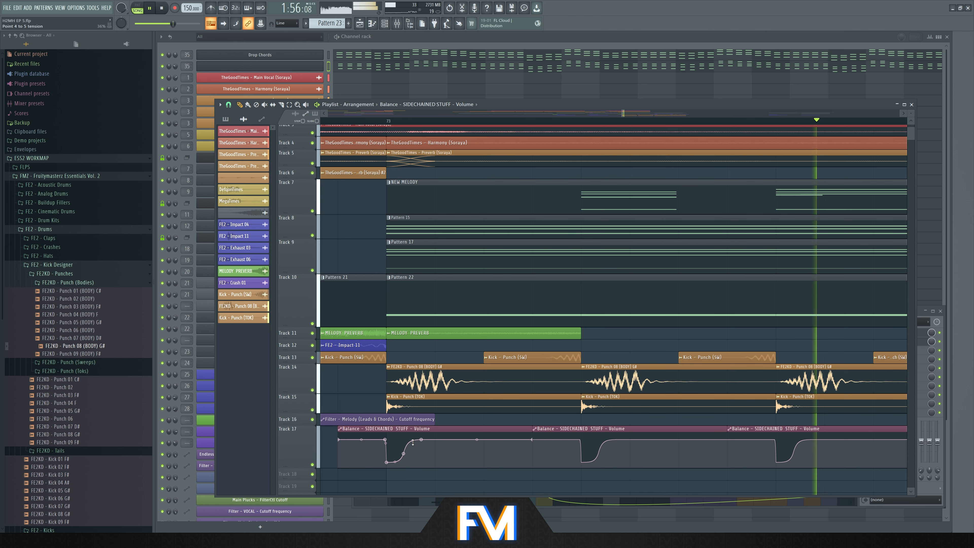
pyautogui.keyDown('ctrl'); pyautogui.scroll(-3, 418, 434); pyautogui.keyUp('ctrl')
pyautogui.scroll(-3, 430, 408)
pyautogui.keyDown('ctrl'); pyautogui.scroll(-2, 430, 408); pyautogui.keyUp('ctrl')
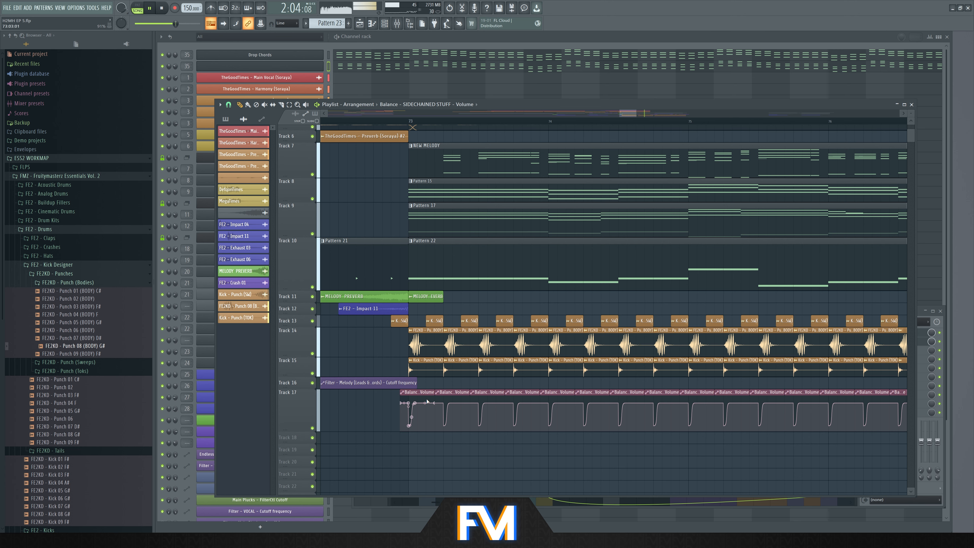
pyautogui.keyDown('ctrl'); pyautogui.scroll(5, 413, 403); pyautogui.keyUp('ctrl')
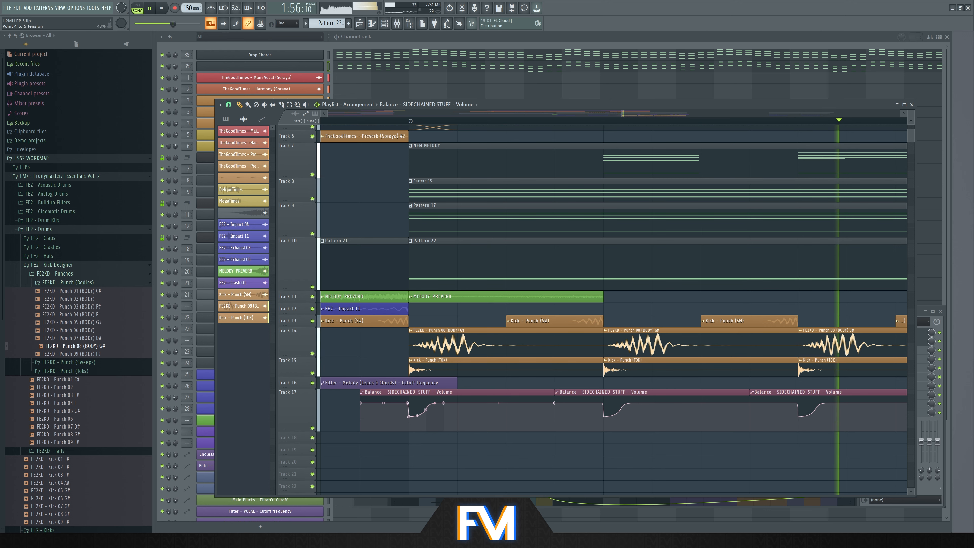
pyautogui.keyDown('ctrl'); pyautogui.scroll(-5, 421, 416); pyautogui.keyUp('ctrl')
pyautogui.keyDown('ctrl'); pyautogui.scroll(5, 410, 440); pyautogui.keyUp('ctrl')
pyautogui.click(414, 440)
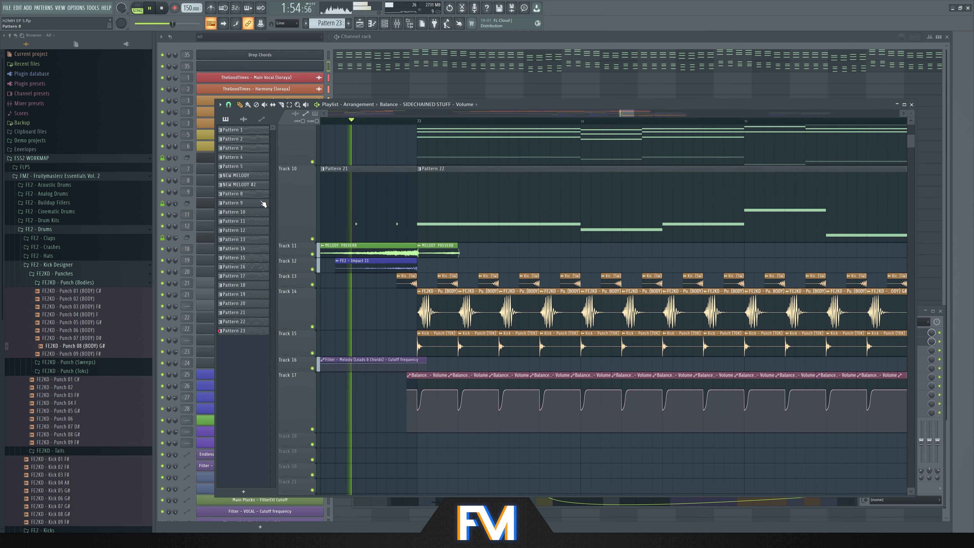
# - Place Pattern 23 on Track 18 starting at bar 73 and play the drop through with the chopped chords
pyautogui.press('space')
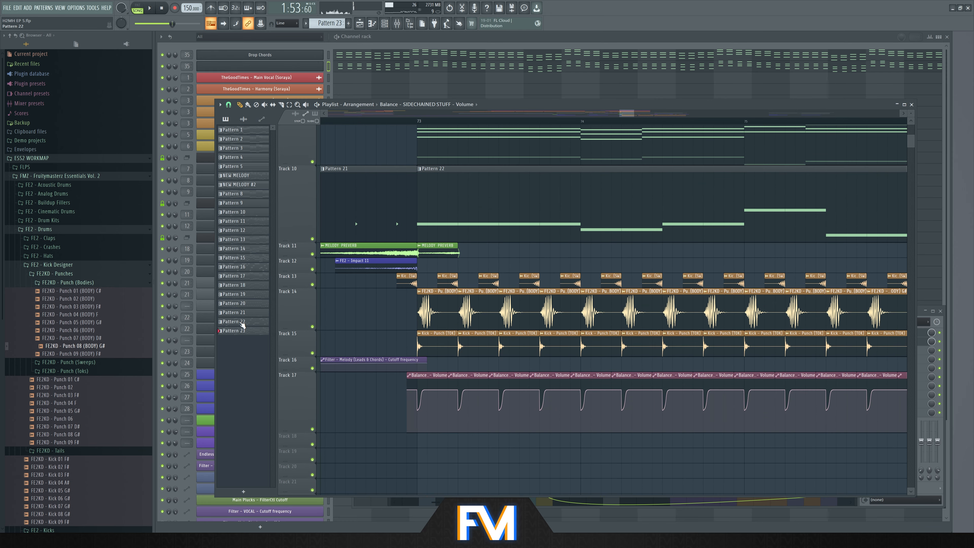
pyautogui.click(410, 446)
pyautogui.keyDown('ctrl'); pyautogui.scroll(-5, 410, 447); pyautogui.keyUp('ctrl')
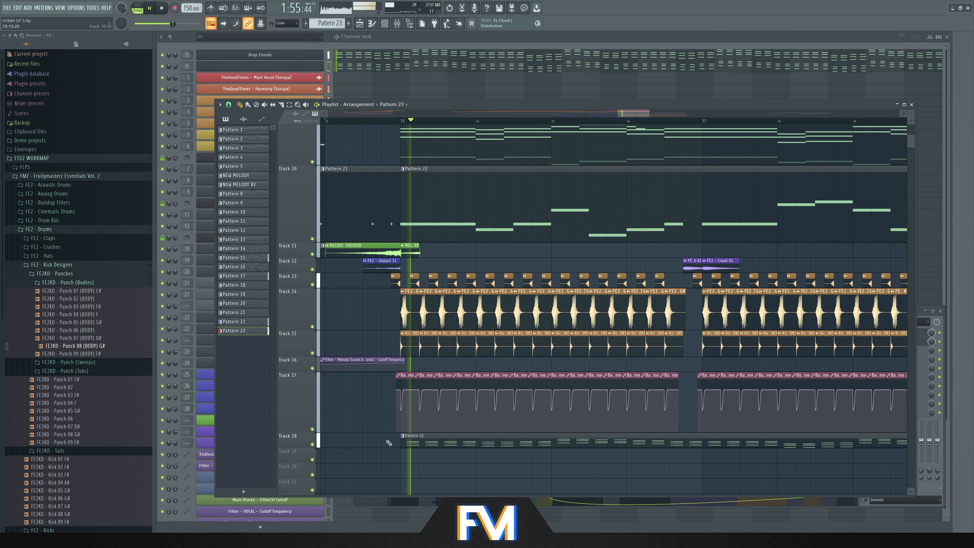
pyautogui.keyDown('ctrl'); pyautogui.scroll(-4, 384, 438); pyautogui.keyUp('ctrl')
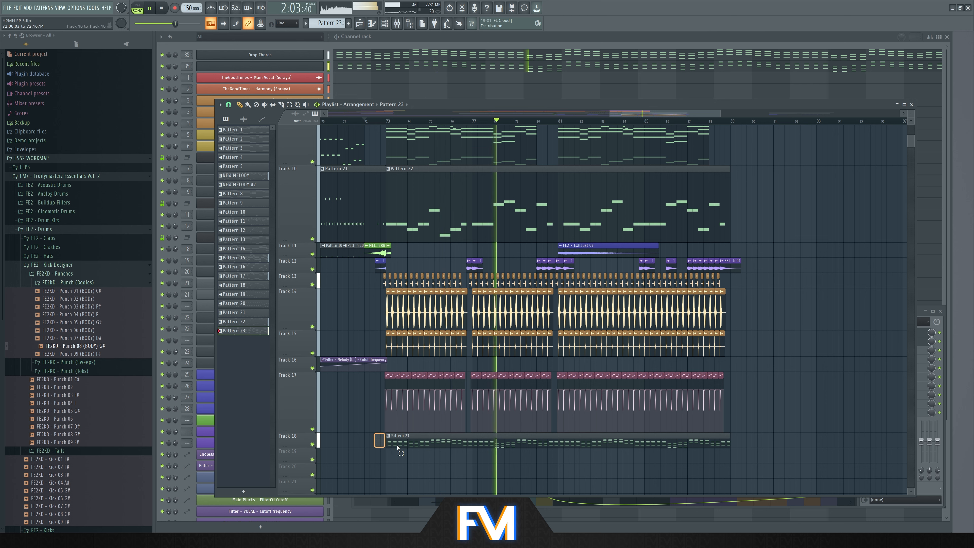
pyautogui.scroll(5, 565, 446)
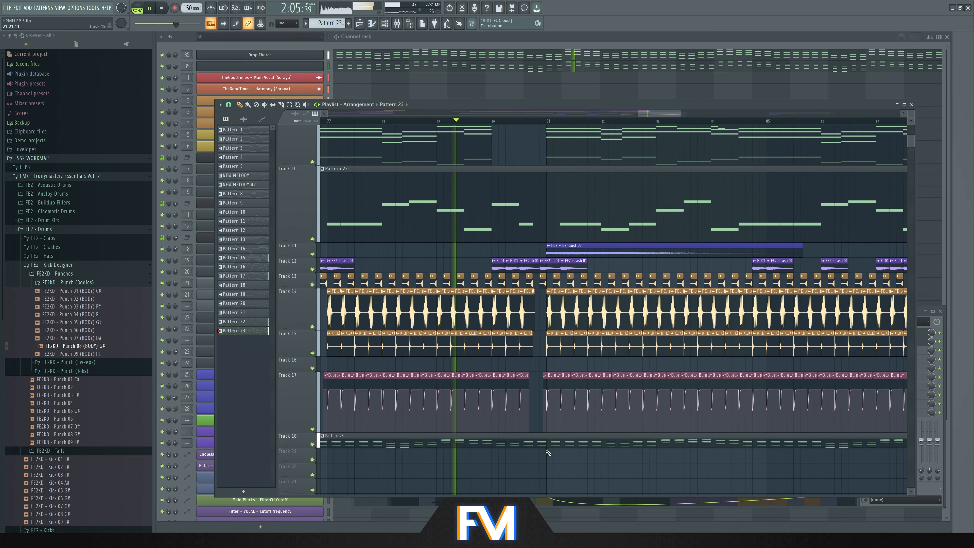
pyautogui.scroll(4, 579, 407)
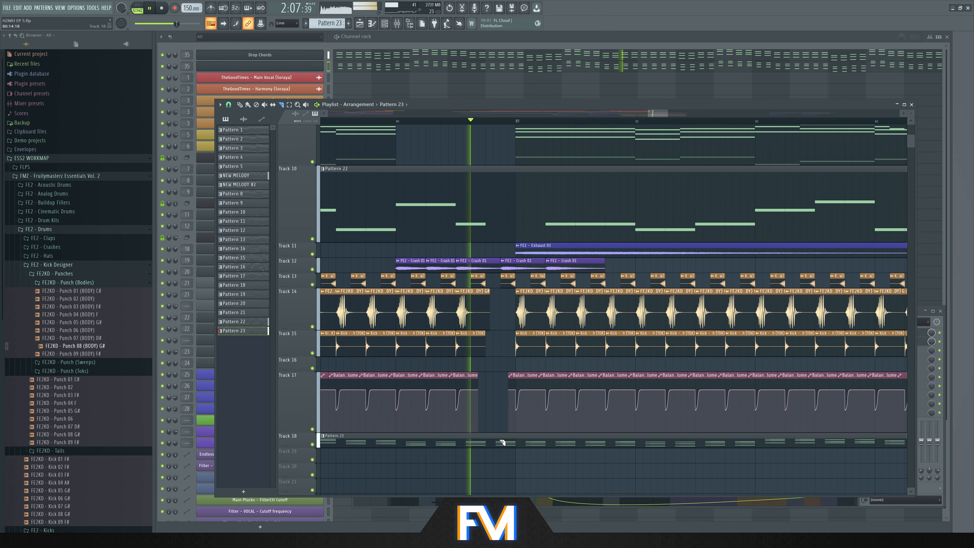
pyautogui.scroll(-8, 494, 461)
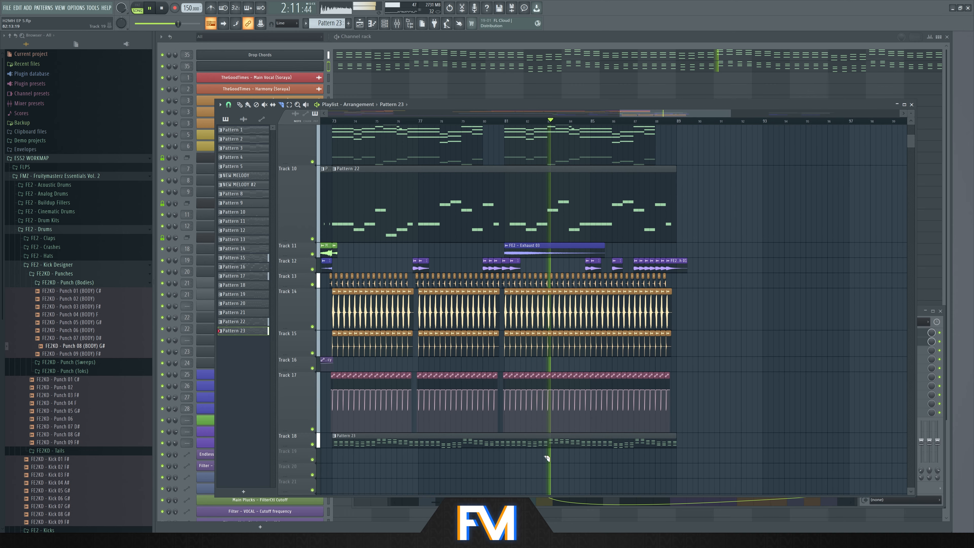
pyautogui.scroll(-3, 571, 456)
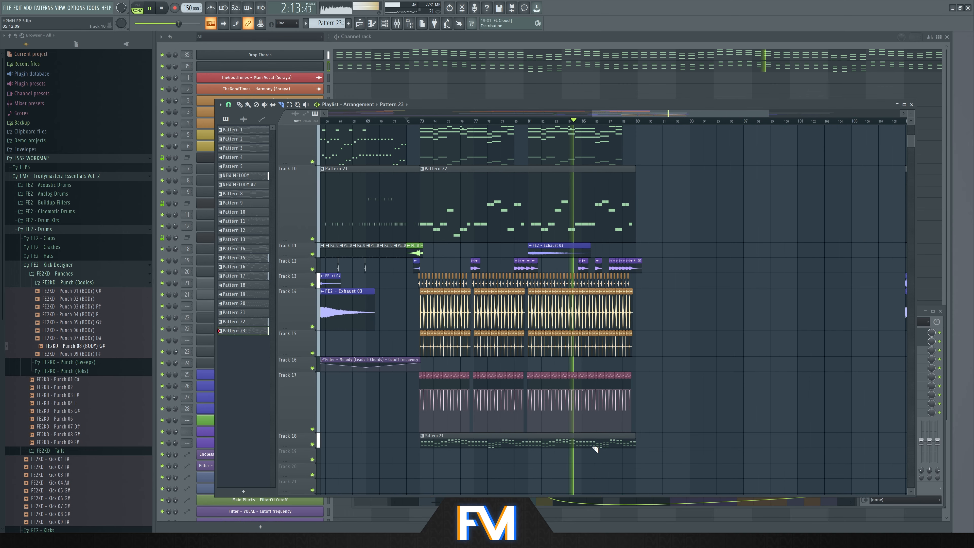
pyautogui.press('space')
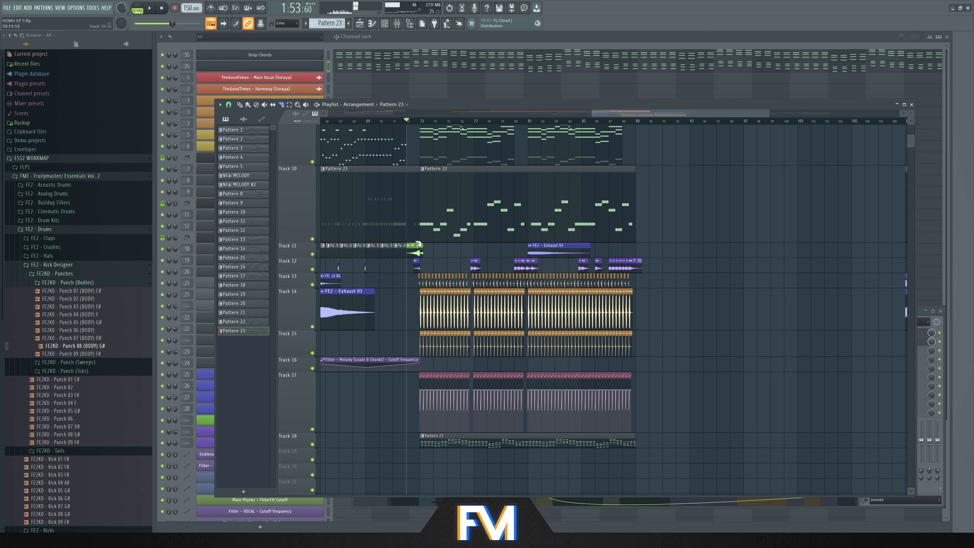
# - Slice Pattern 23 on Track 18 and delete its short sections at the kick breaks before bars 77 and 81
pyautogui.scroll(4, 419, 222)
pyautogui.scroll(4, 422, 441)
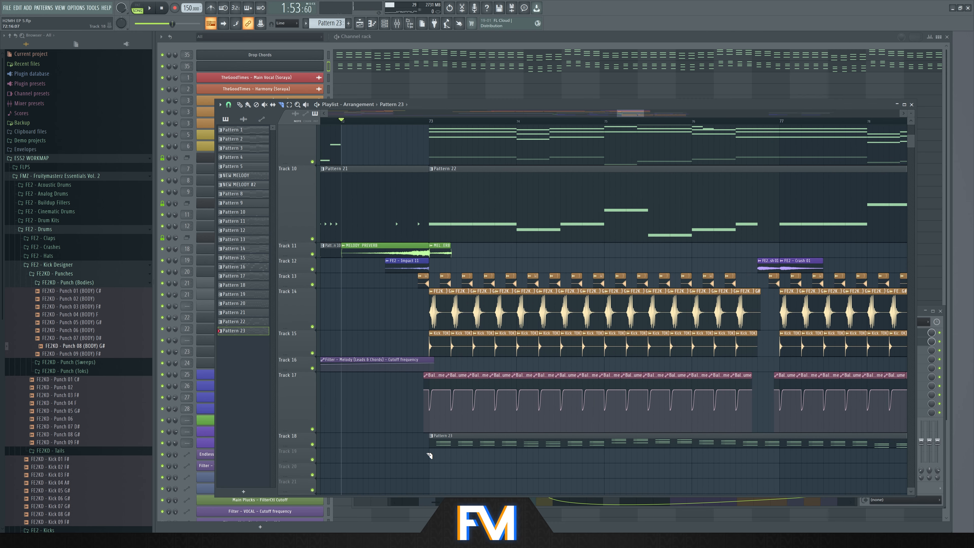
pyautogui.scroll(3, 765, 450)
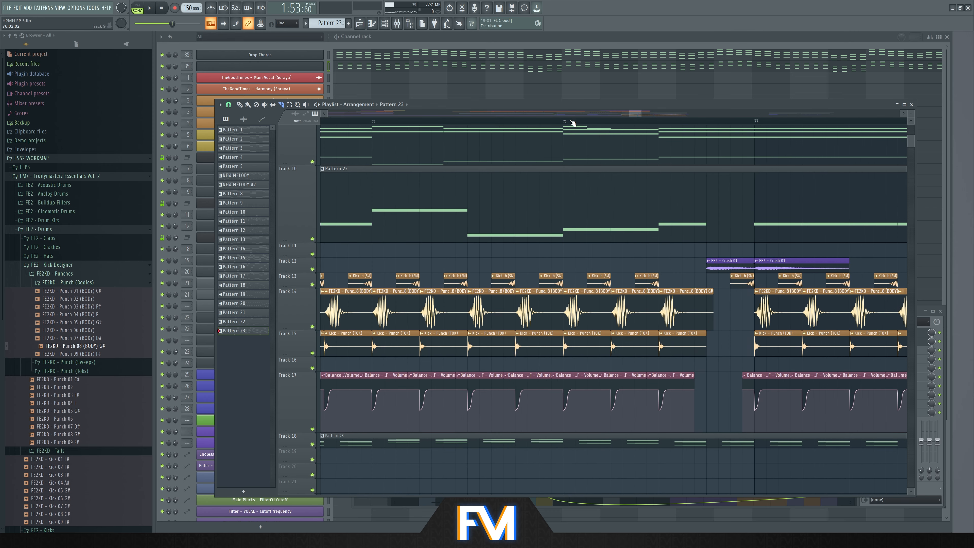
pyautogui.click(566, 120)
pyautogui.press('space')
pyautogui.press('space')
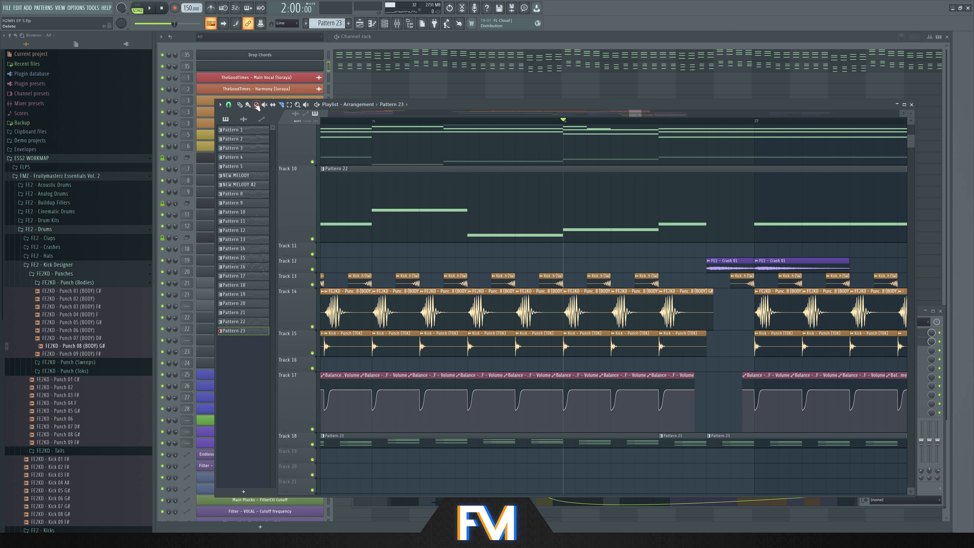
pyautogui.press('space')
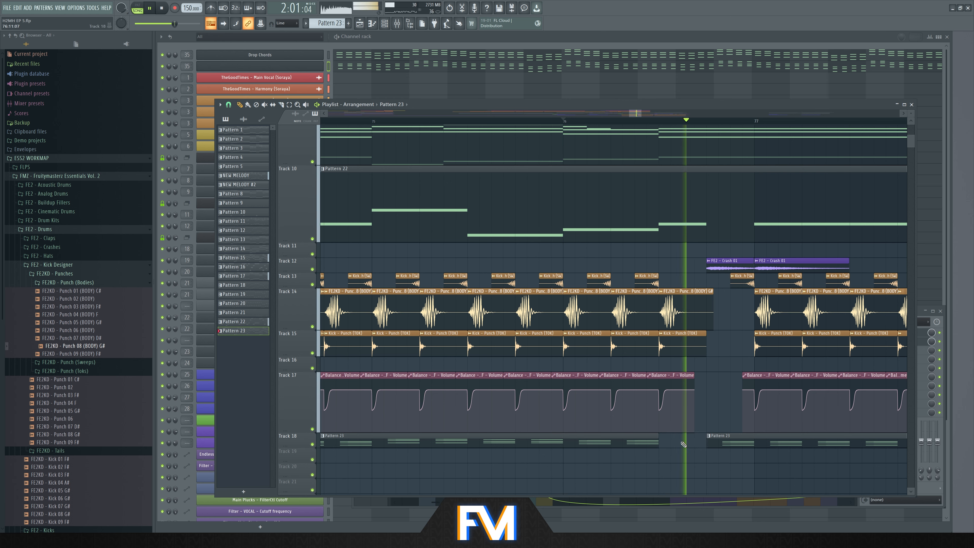
pyautogui.scroll(-2, 610, 397)
pyautogui.scroll(-3, 545, 431)
# - Check the FE2KD - Punch 08 (BODY) G# sample settings, then select its clips on Track 14 and trim them slightly
pyautogui.scroll(4, 685, 454)
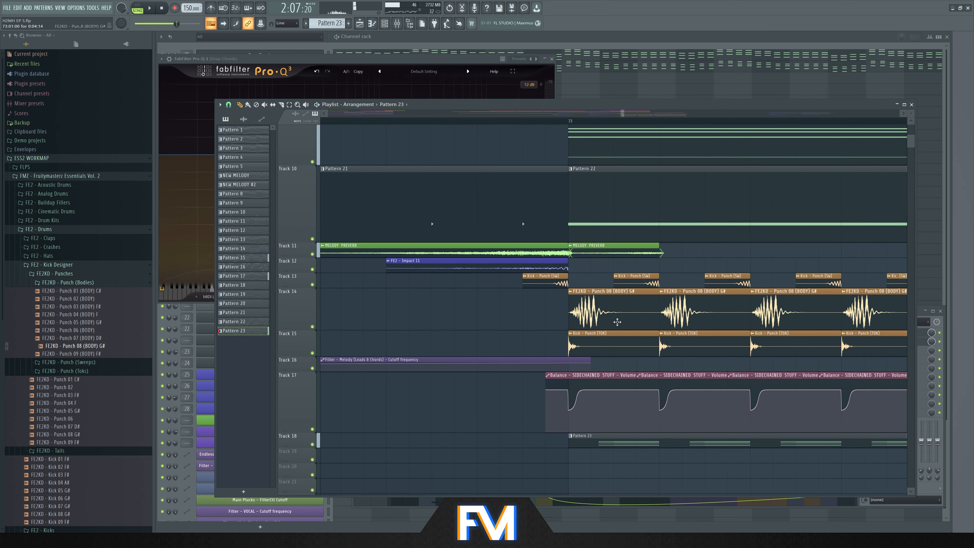
pyautogui.scroll(2, 602, 312)
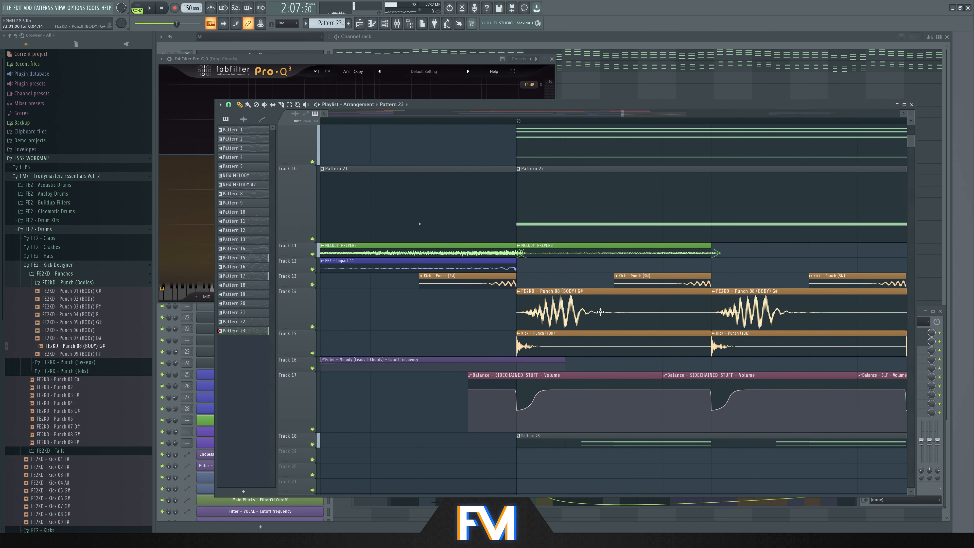
pyautogui.click(574, 309)
pyautogui.doubleClick(556, 305)
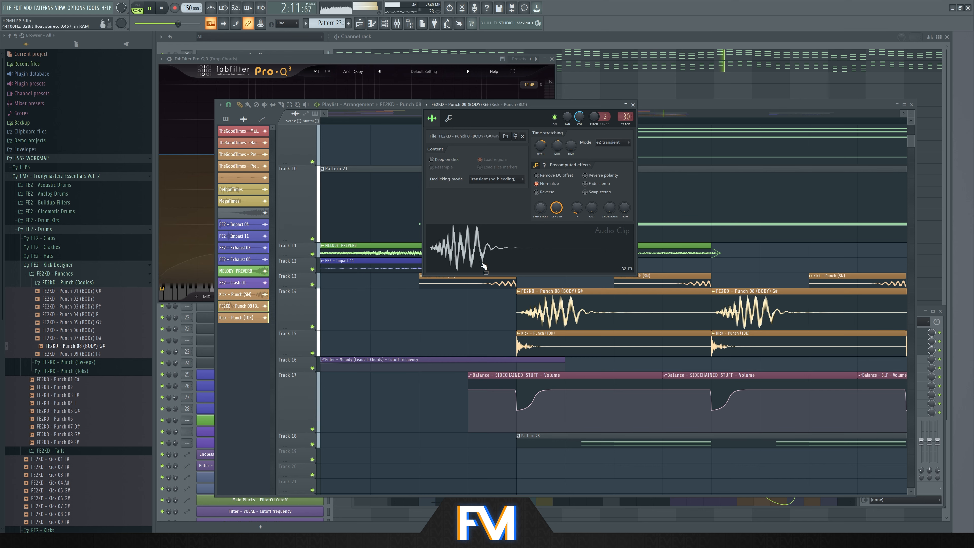
pyautogui.scroll(-10, 428, 312)
pyautogui.press('space')
pyautogui.moveTo(802, 308); pyautogui.dragTo(403, 309)
pyautogui.scroll(10, 428, 300)
pyautogui.press('space')
pyautogui.scroll(-3, 464, 307)
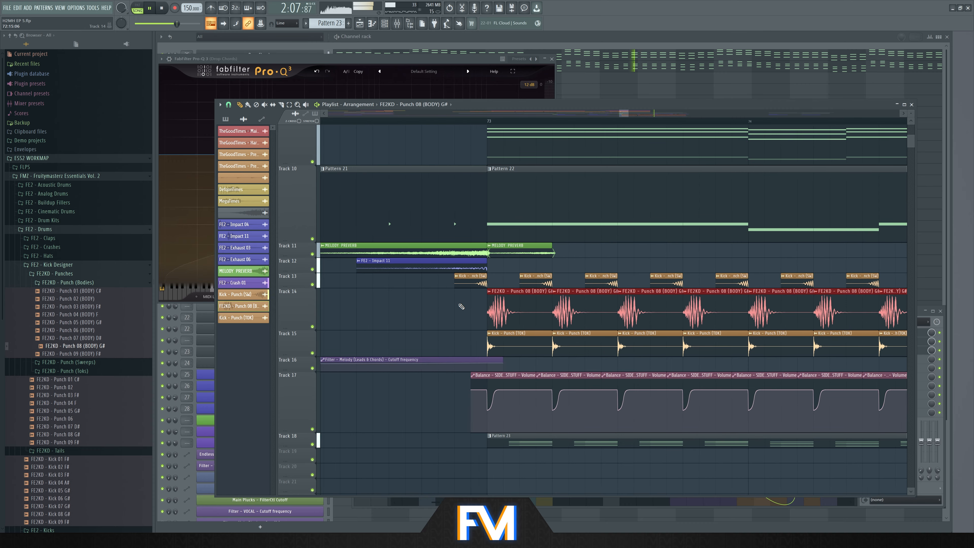
# - Play the drop again and solo Track 14 to check the kick body layer on its own
pyautogui.scroll(-6, 452, 302)
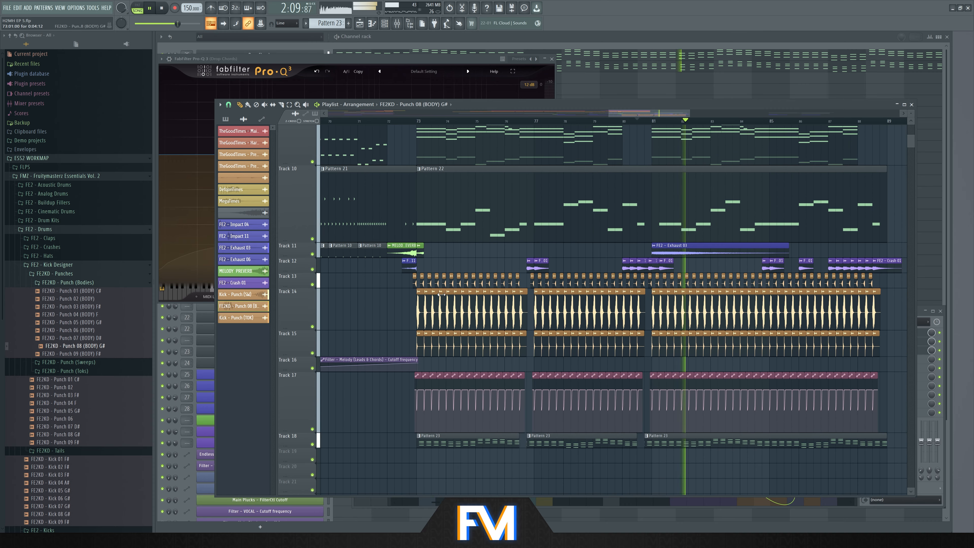
pyautogui.scroll(-3, 447, 300)
pyautogui.scroll(2, 671, 313)
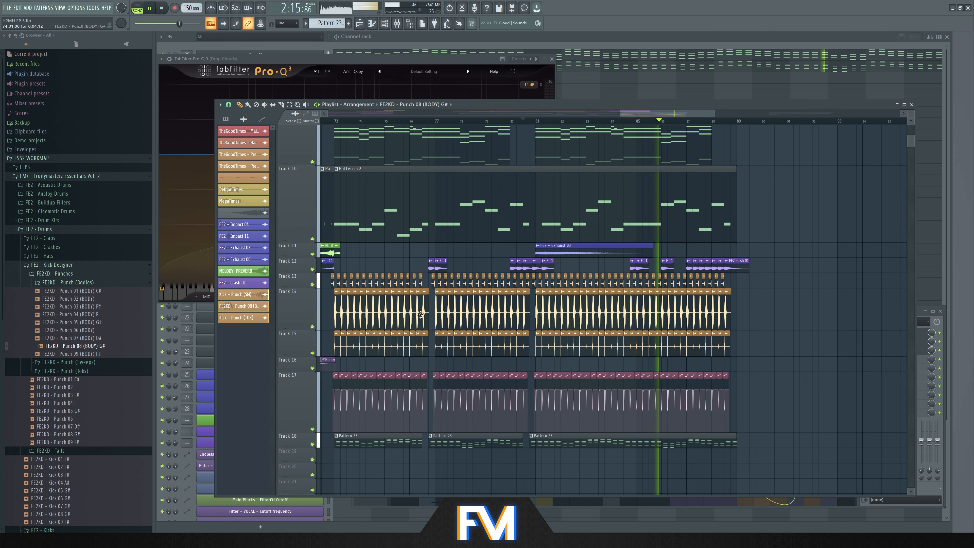
pyautogui.press('space')
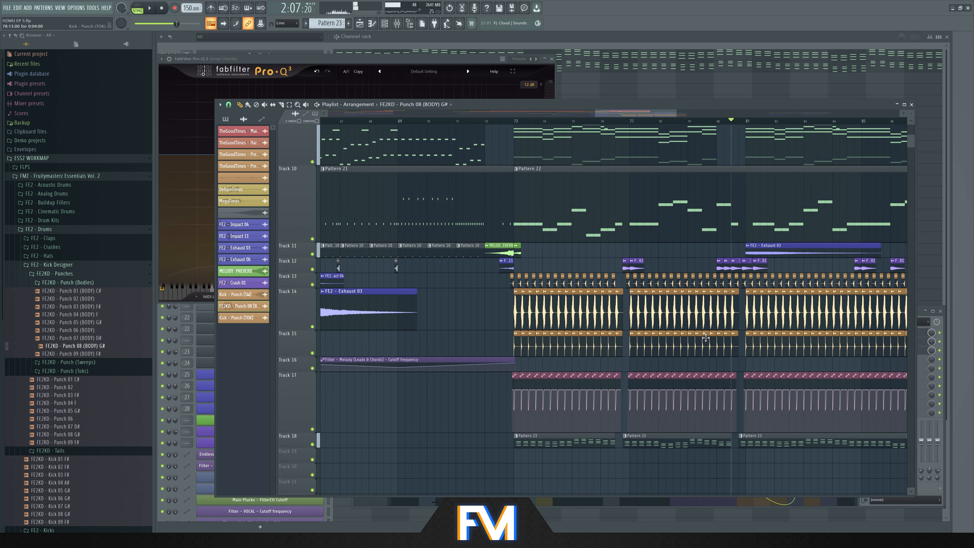
pyautogui.rightClick(313, 327)
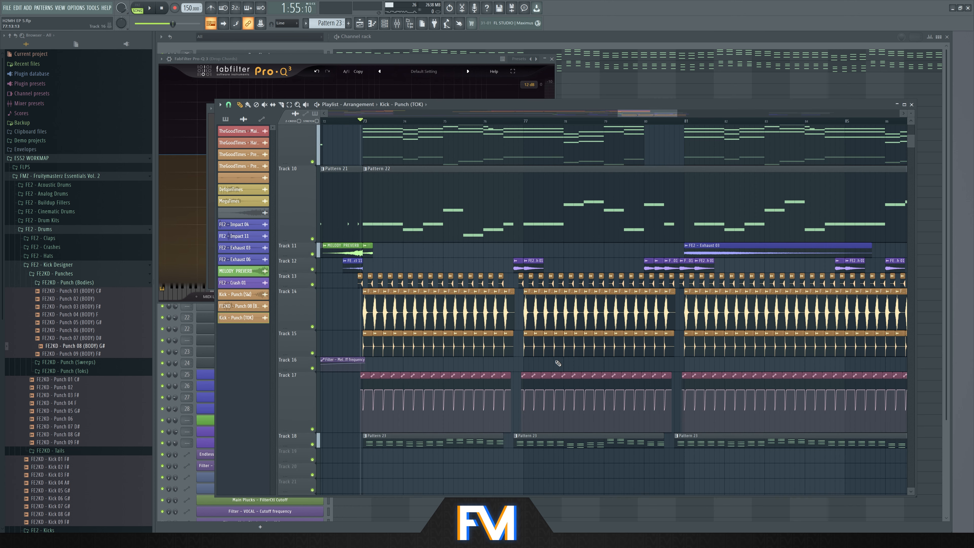
# - Play the arrangement from about bar 61 with the playlist enlarged to review the build-up leading into the drop
pyautogui.press('F9')
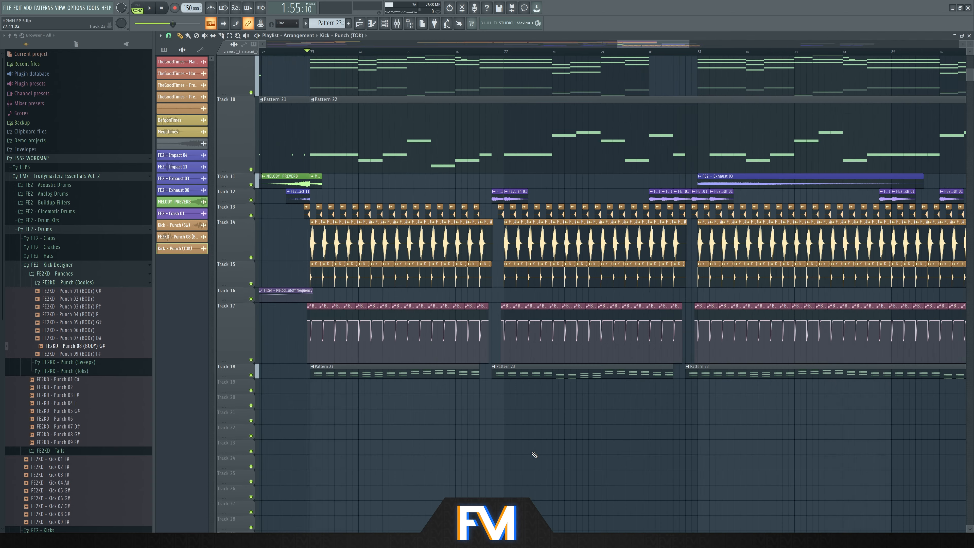
pyautogui.scroll(-4, 533, 456)
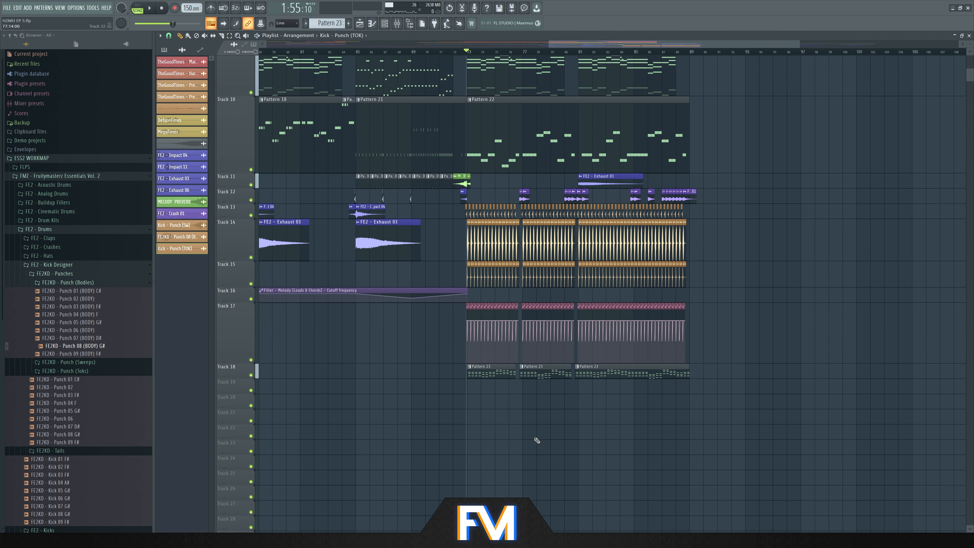
pyautogui.scroll(5, 860, 398)
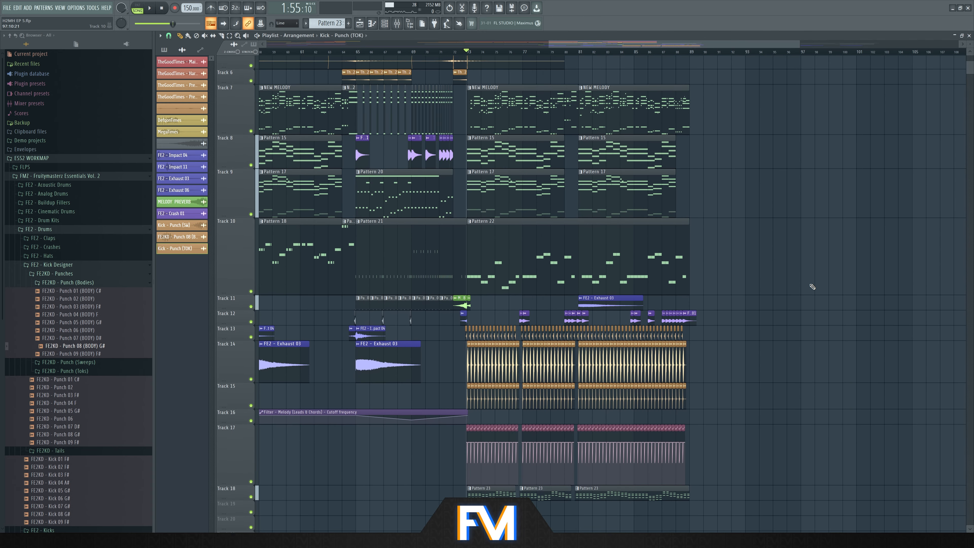
pyautogui.scroll(3, 794, 234)
pyautogui.scroll(6, 357, 75)
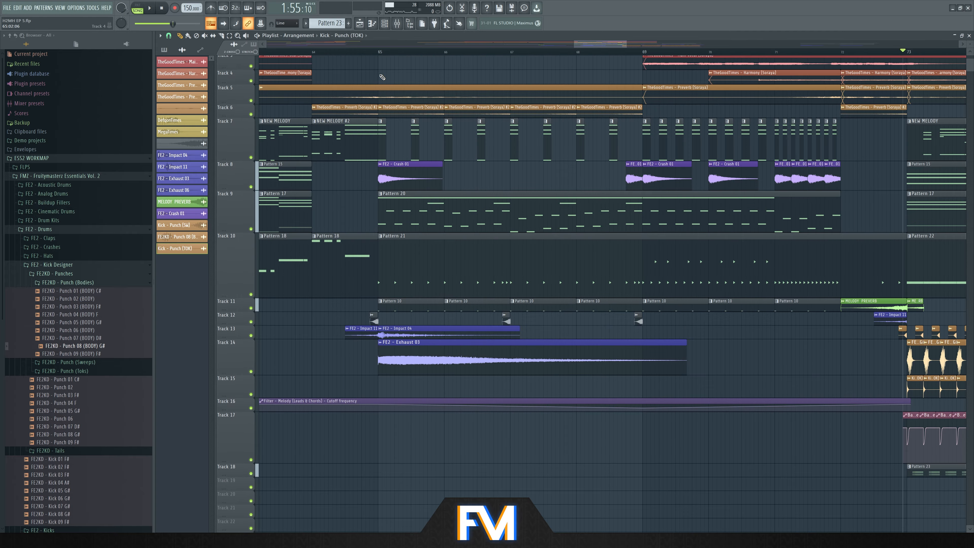
pyautogui.scroll(-4, 422, 74)
pyautogui.scroll(3, 345, 74)
pyautogui.scroll(-3, 353, 69)
pyautogui.scroll(4, 369, 56)
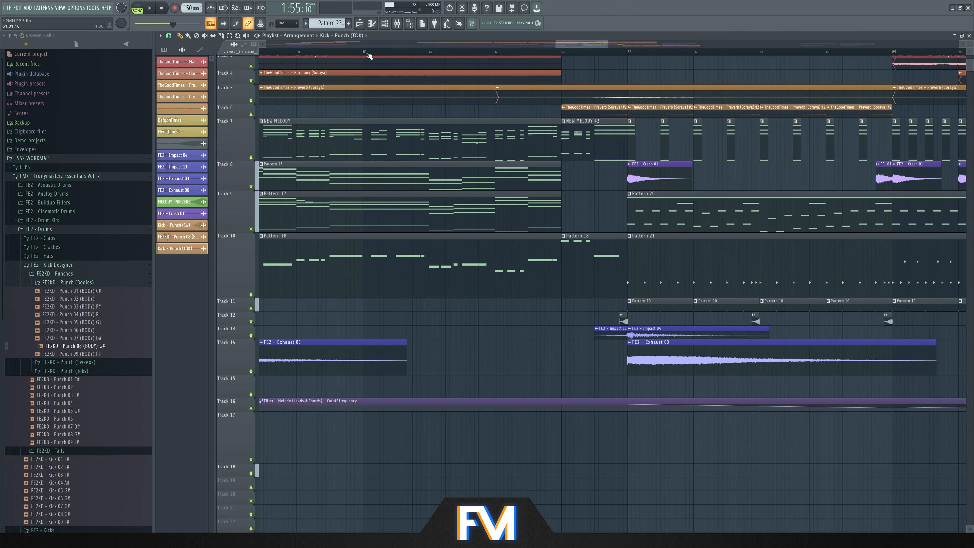
pyautogui.scroll(-5, 385, 79)
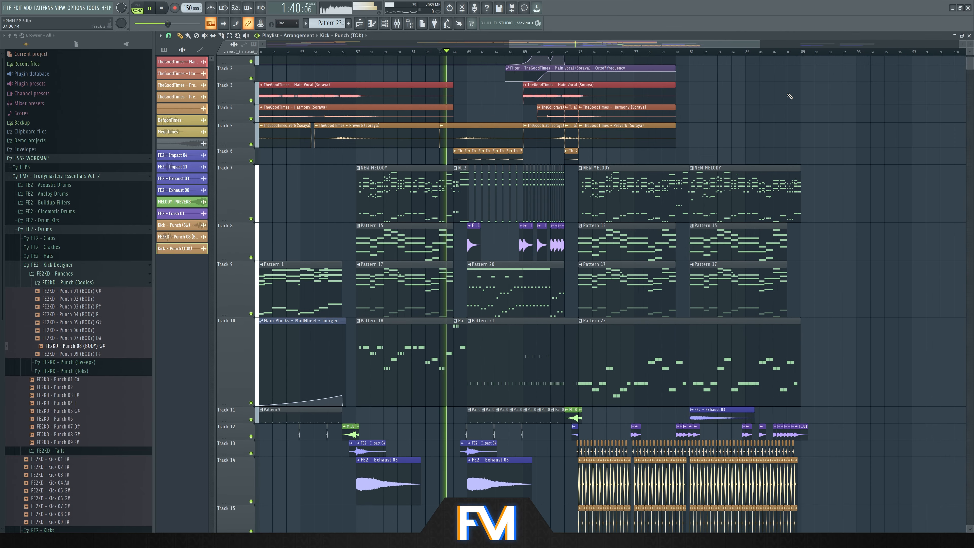
pyautogui.scroll(-2, 825, 105)
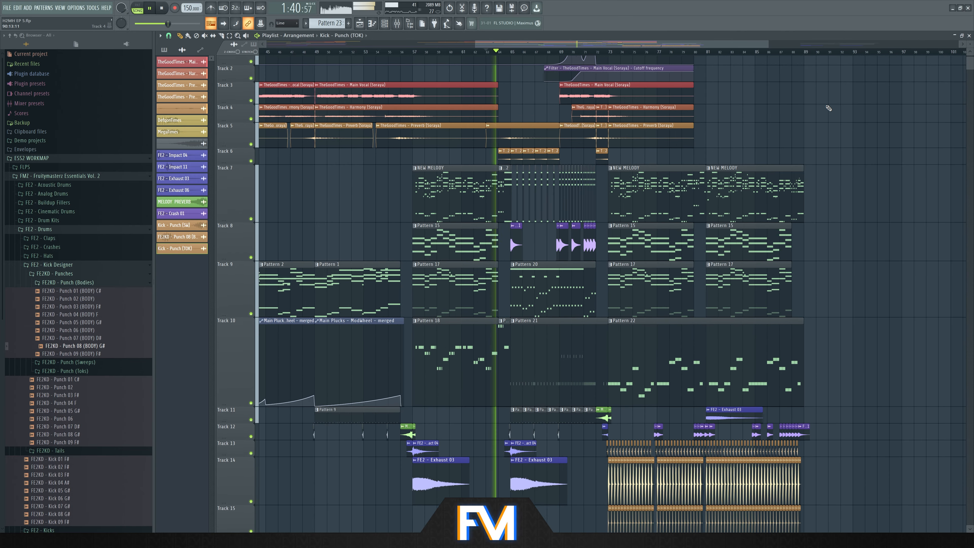
pyautogui.scroll(-1, 835, 113)
pyautogui.scroll(-1, 400, 175)
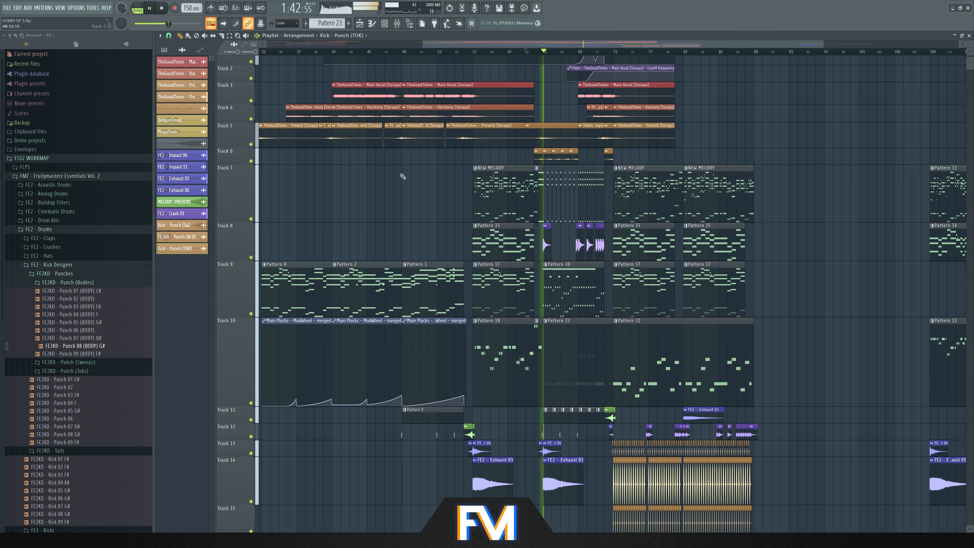
# - Reduce the heights of playlist Tracks 7, 9, 10 and 17 so the full arrangement fits in view during playback
pyautogui.moveTo(238, 222); pyautogui.dragTo(240, 199)
pyautogui.moveTo(241, 293); pyautogui.dragTo(241, 277)
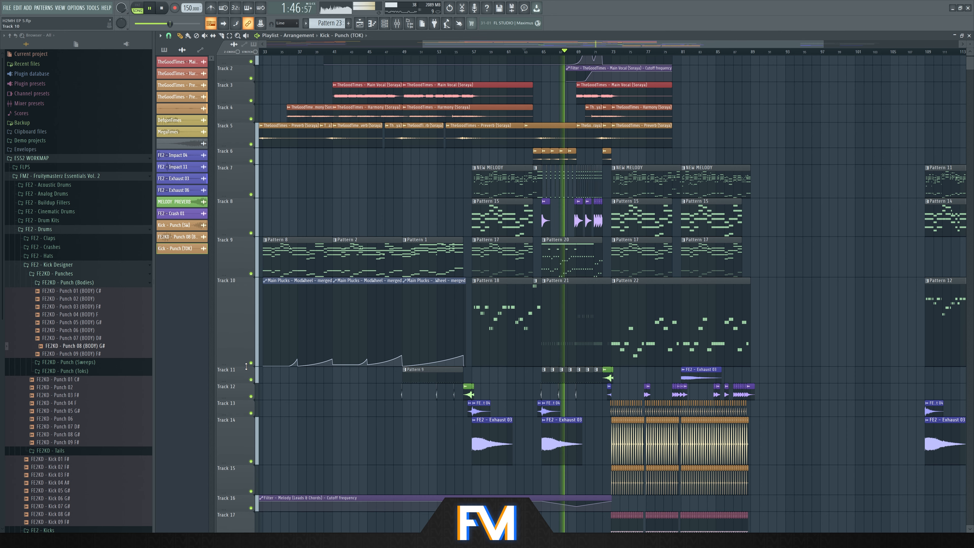
pyautogui.moveTo(241, 366); pyautogui.dragTo(242, 322)
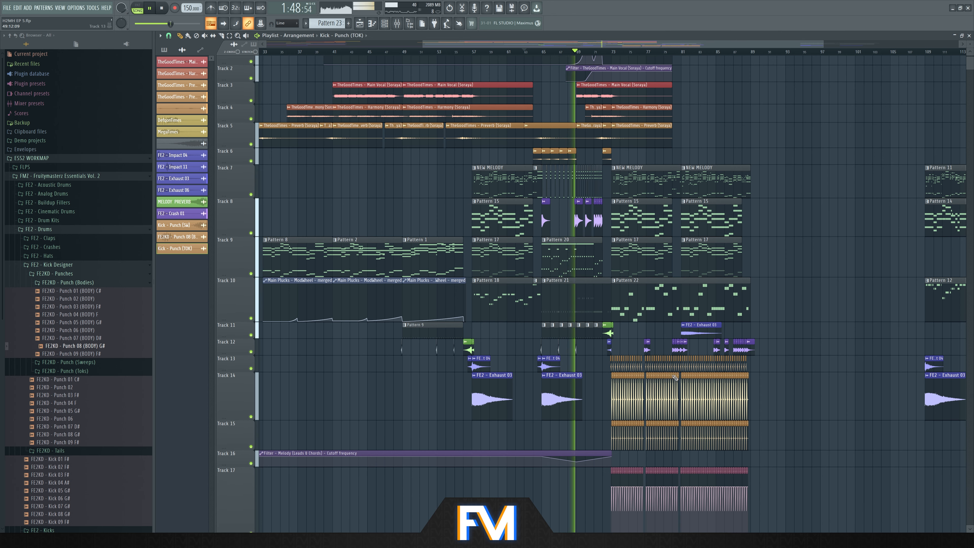
pyautogui.scroll(-1, 355, 482)
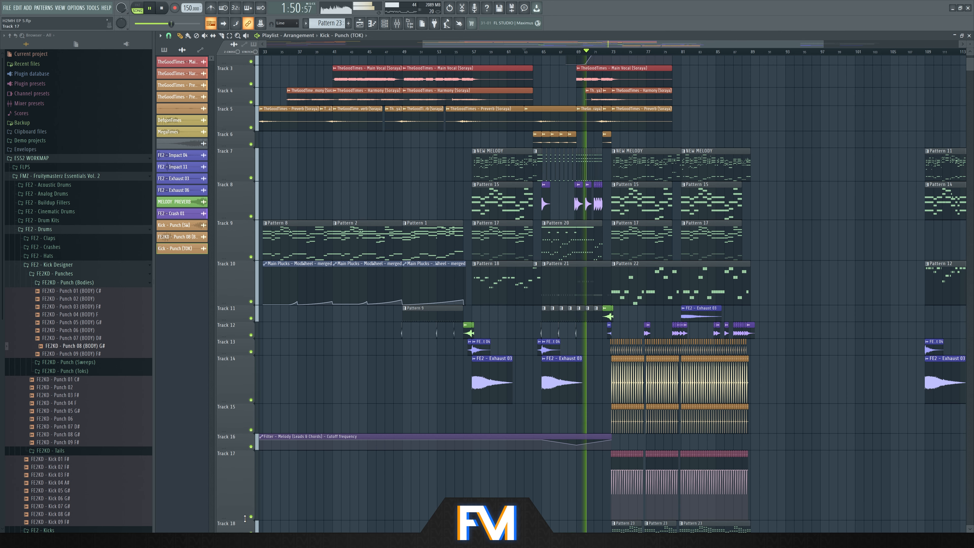
pyautogui.moveTo(247, 519); pyautogui.dragTo(247, 484)
pyautogui.scroll(-2, 439, 477)
pyautogui.scroll(4, 704, 496)
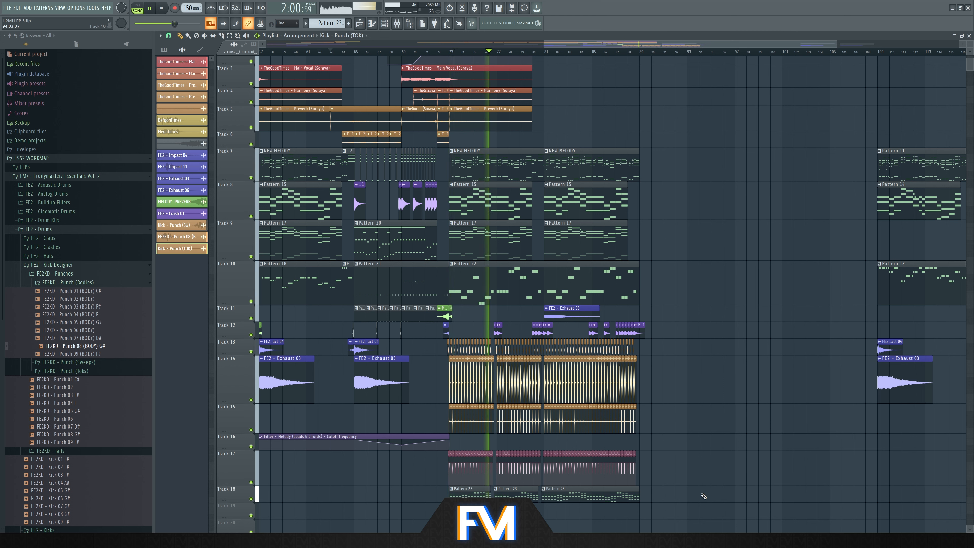
# - Lower the mixer levels of Drop Chords and Kick - Punch (BD) and set Kick - Punch (TOK) to about -2.7 dB, then stop playback
pyautogui.press('F9')
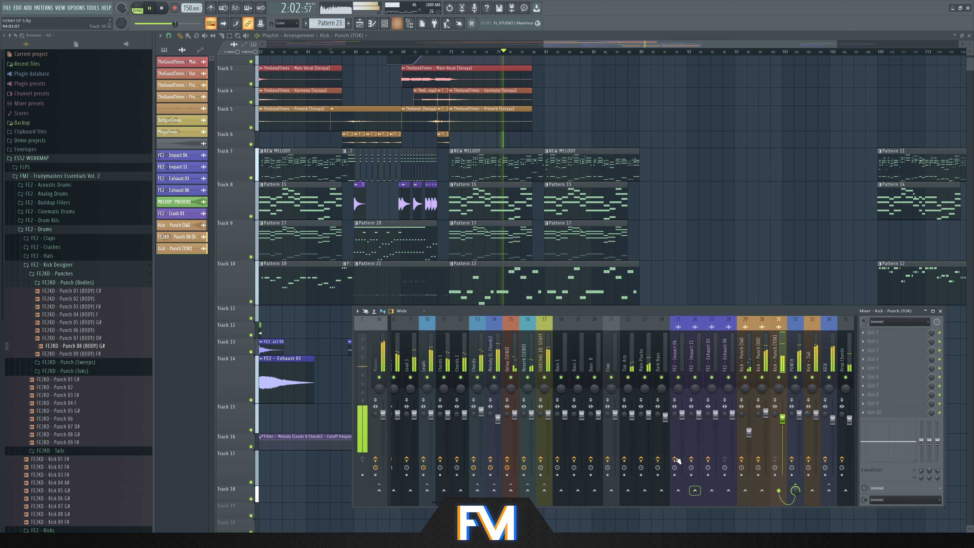
pyautogui.hscroll(3, 817, 357)
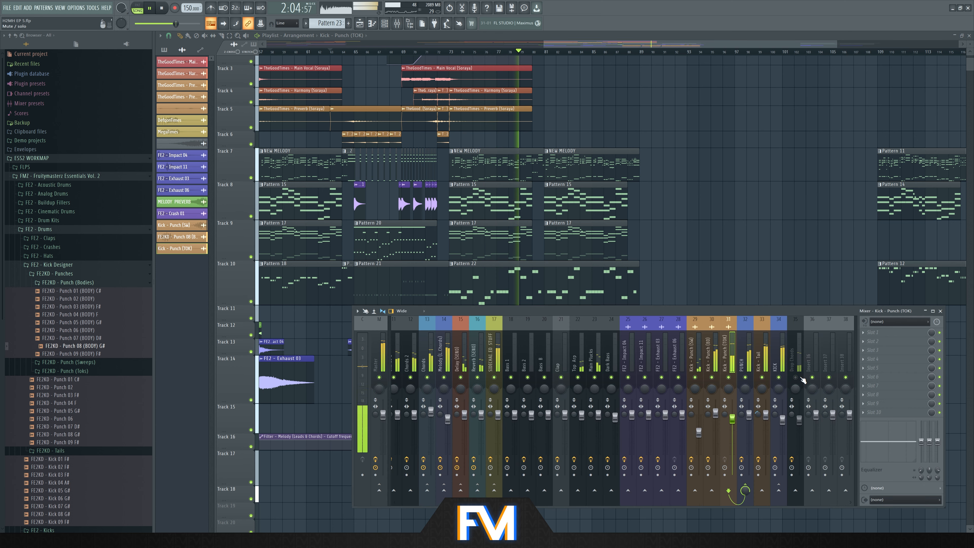
pyautogui.click(800, 380)
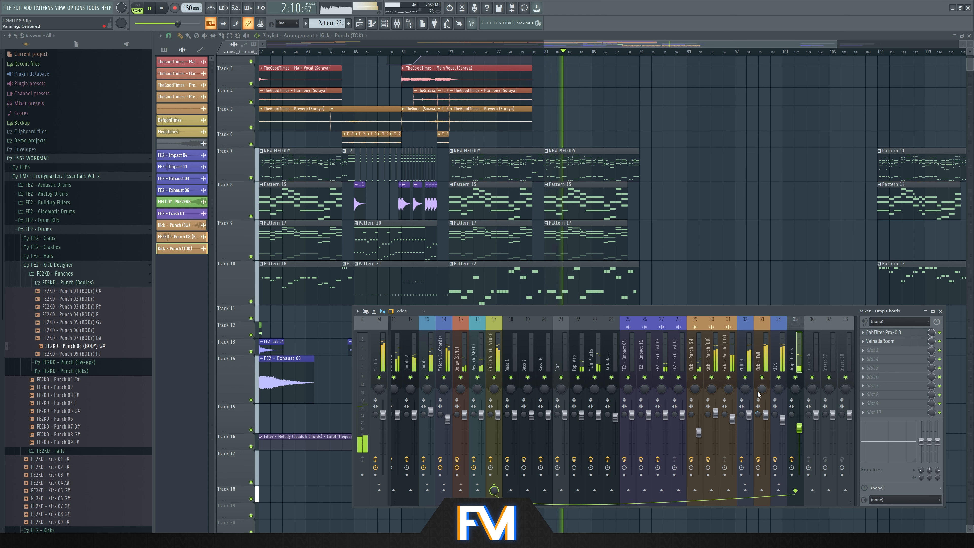
pyautogui.click(715, 414)
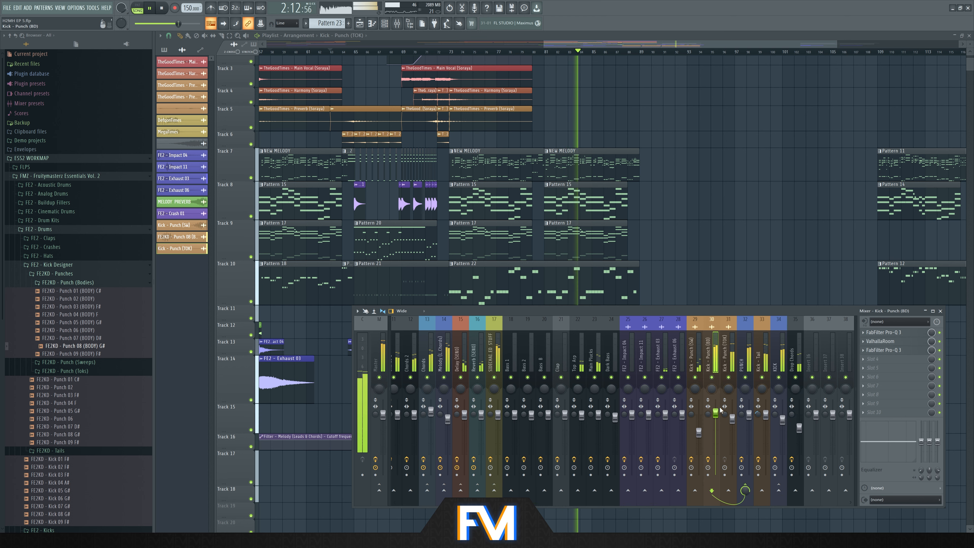
pyautogui.moveTo(716, 418)
pyautogui.mouseDown()
pyautogui.moveTo(733, 432)
pyautogui.moveTo(733, 422)
pyautogui.mouseUp()
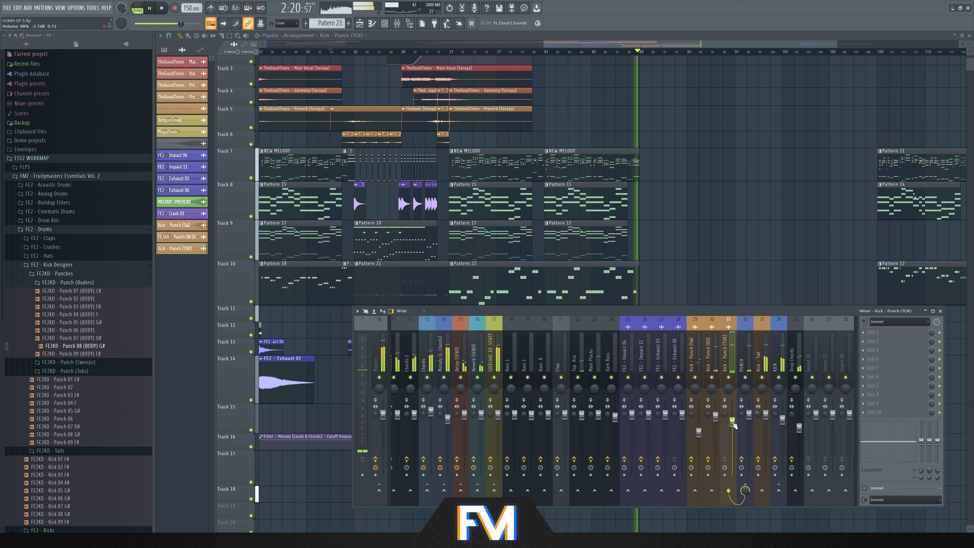
pyautogui.press('F9')
pyautogui.press('space')
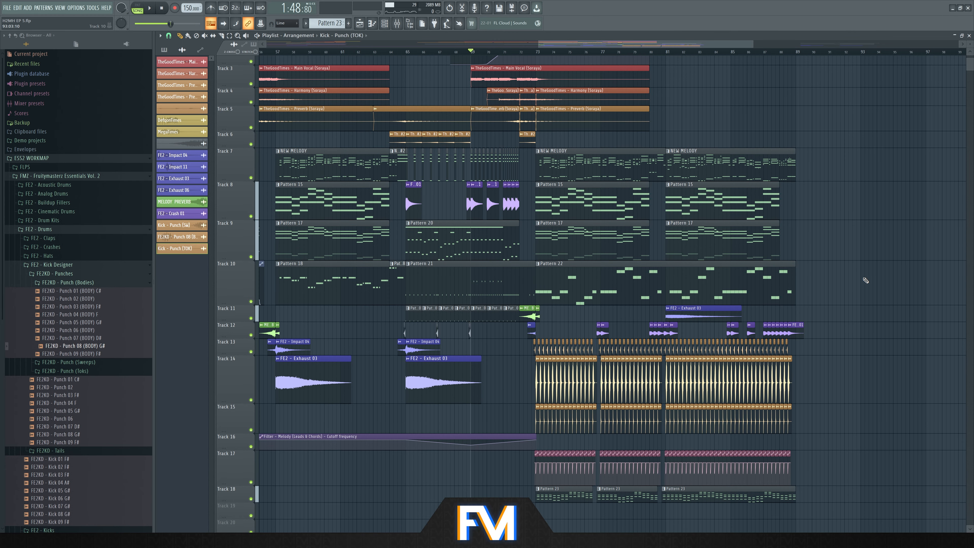
# - Play the arrangement from about bar 32 through the end of the drop and reduce the heights of Tracks 14, 15 and 17
pyautogui.scroll(3, 866, 281)
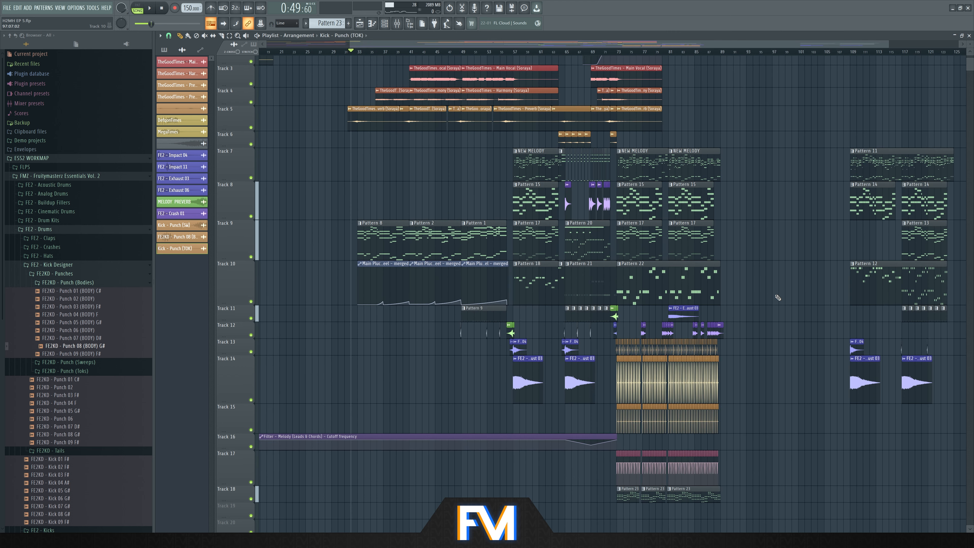
pyautogui.press('space')
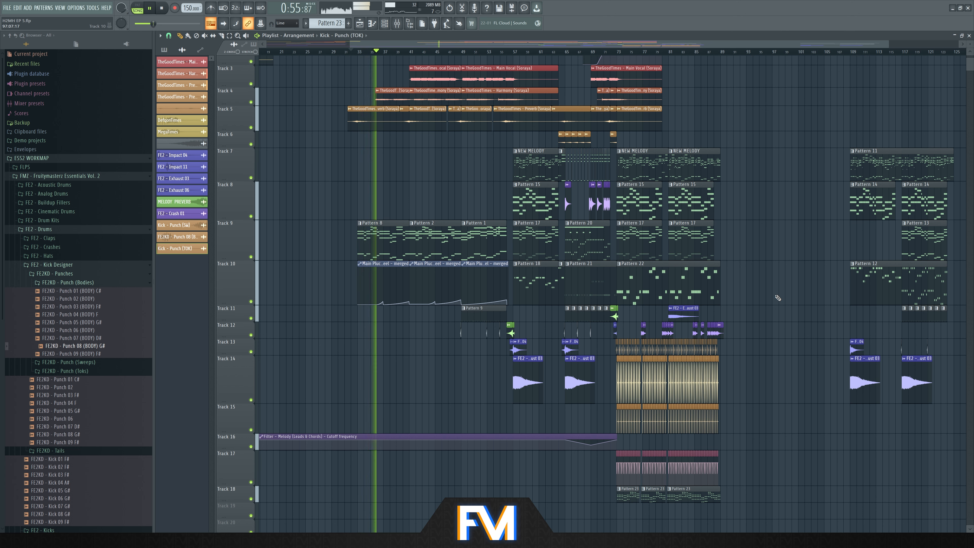
pyautogui.moveTo(246, 399)
pyautogui.mouseDown()
pyautogui.moveTo(247, 379)
pyautogui.moveTo(247, 402)
pyautogui.mouseUp()
pyautogui.moveTo(247, 459); pyautogui.dragTo(248, 445)
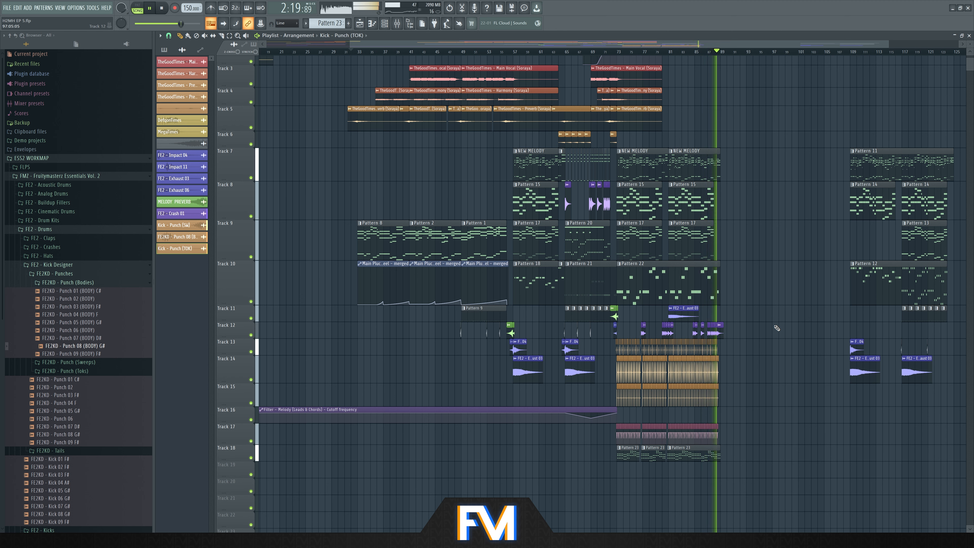
pyautogui.click(166, 10)
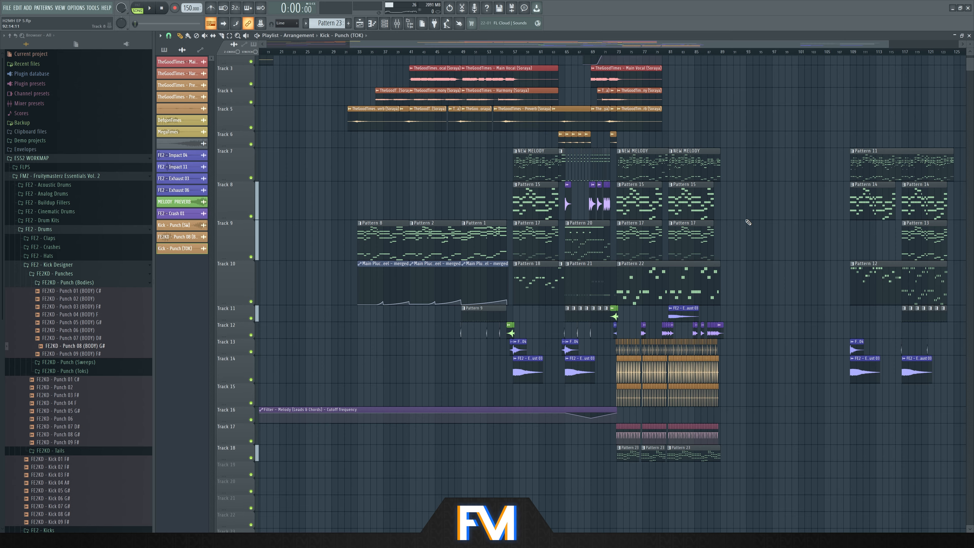
# - Delete the first kick clips on Tracks 13 to 15 at bar 73 and make Pattern 22 start one beat later
pyautogui.scroll(8, 639, 229)
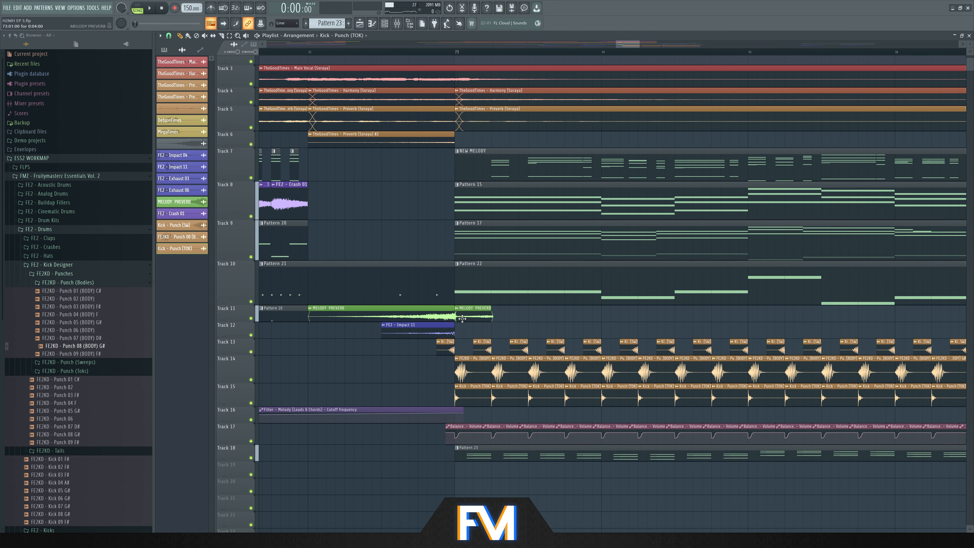
pyautogui.scroll(2, 449, 330)
pyautogui.rightClick(480, 372)
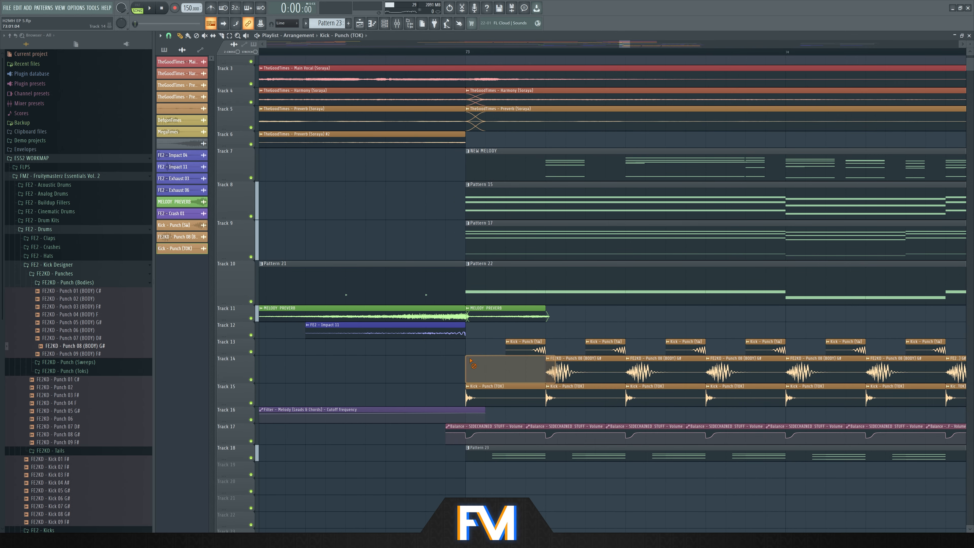
pyautogui.rightClick(484, 396)
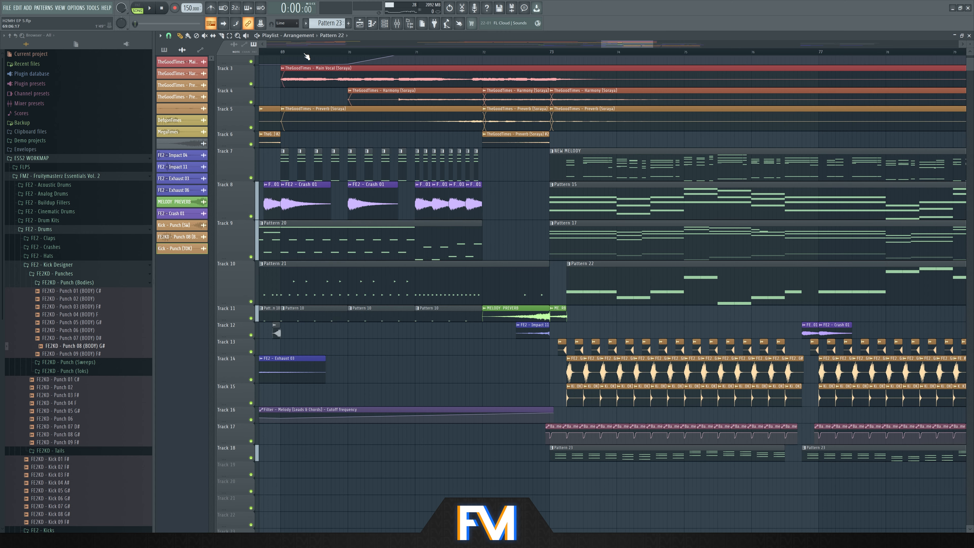
# - Remove the first beat of Pattern 23 and the Track 17 sidechain automation at bar 73, and play the drop from bar 69
pyautogui.click(282, 52)
pyautogui.press('space')
pyautogui.scroll(-3, 405, 129)
pyautogui.scroll(1, 667, 510)
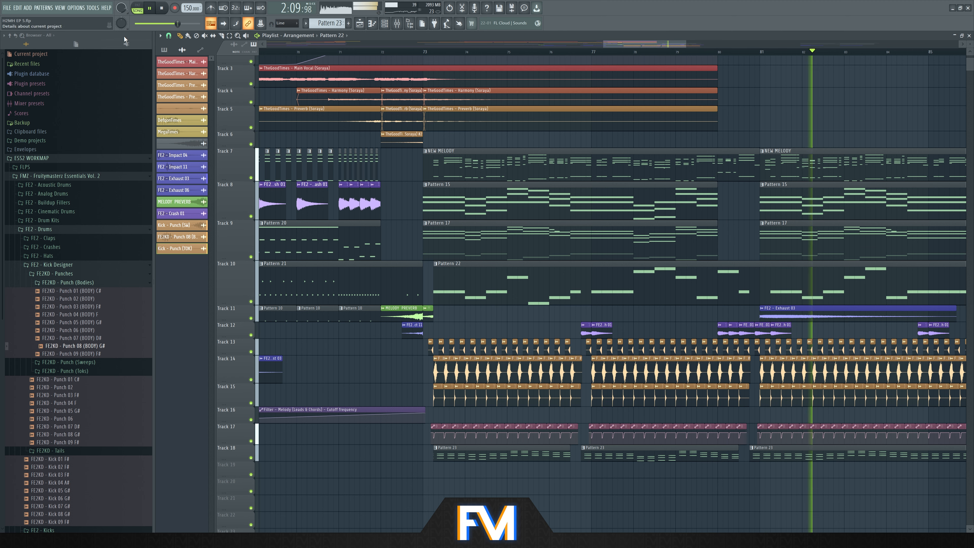
pyautogui.click(162, 8)
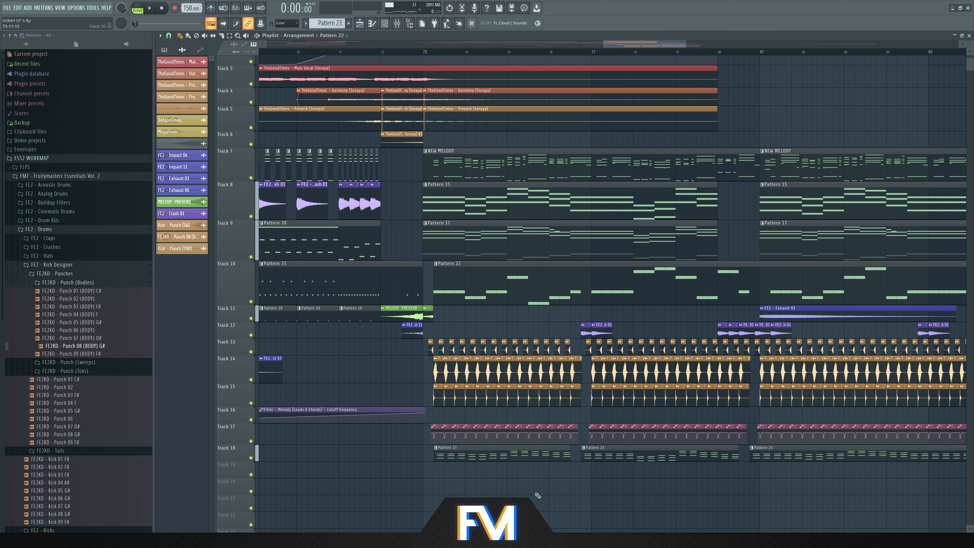
pyautogui.scroll(-2, 538, 496)
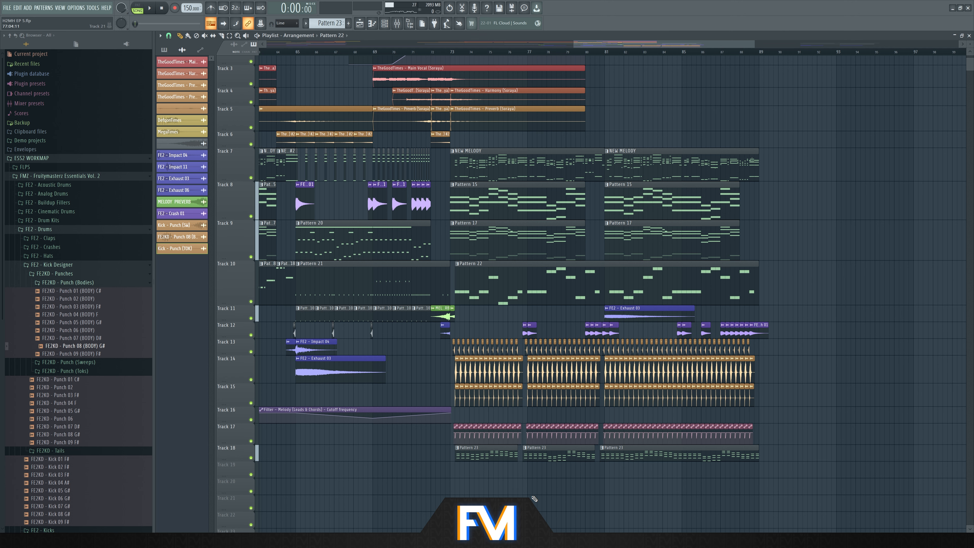
pyautogui.scroll(3, 538, 496)
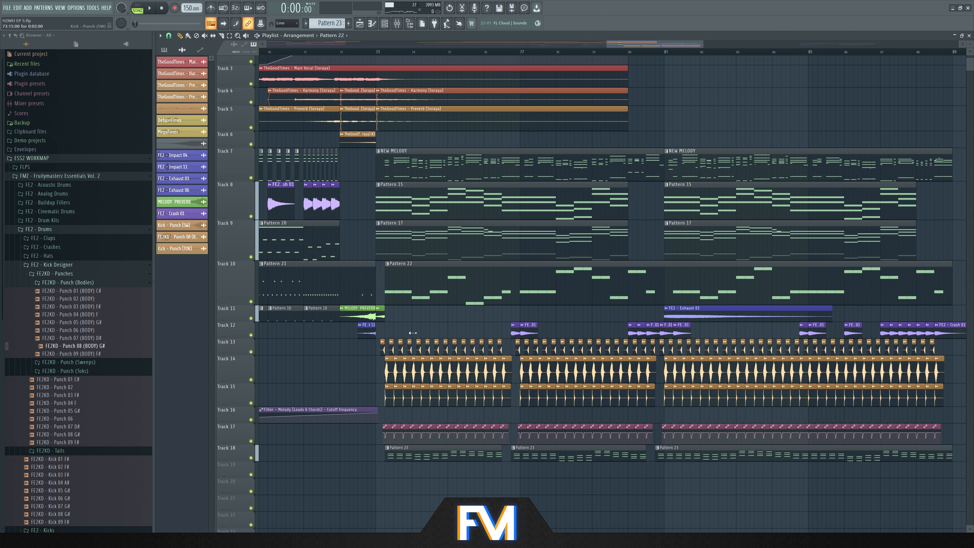